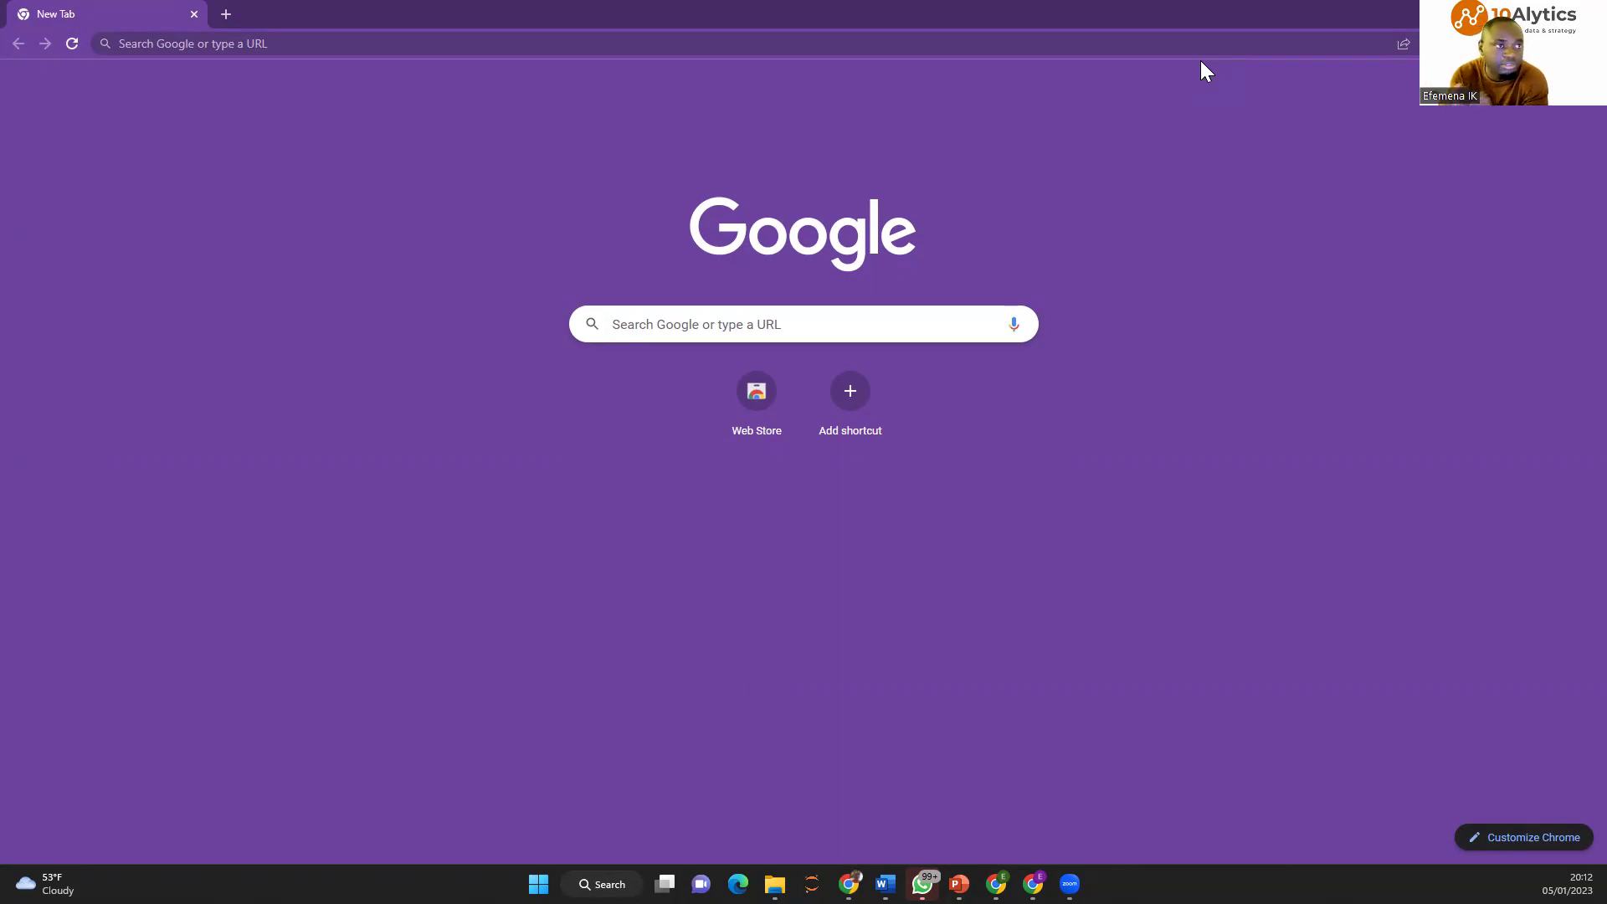
Step: Search Google for 'github' and accept all cookies on the consent dialog
{"action": "left_click", "coordinate": [1186, 37]}
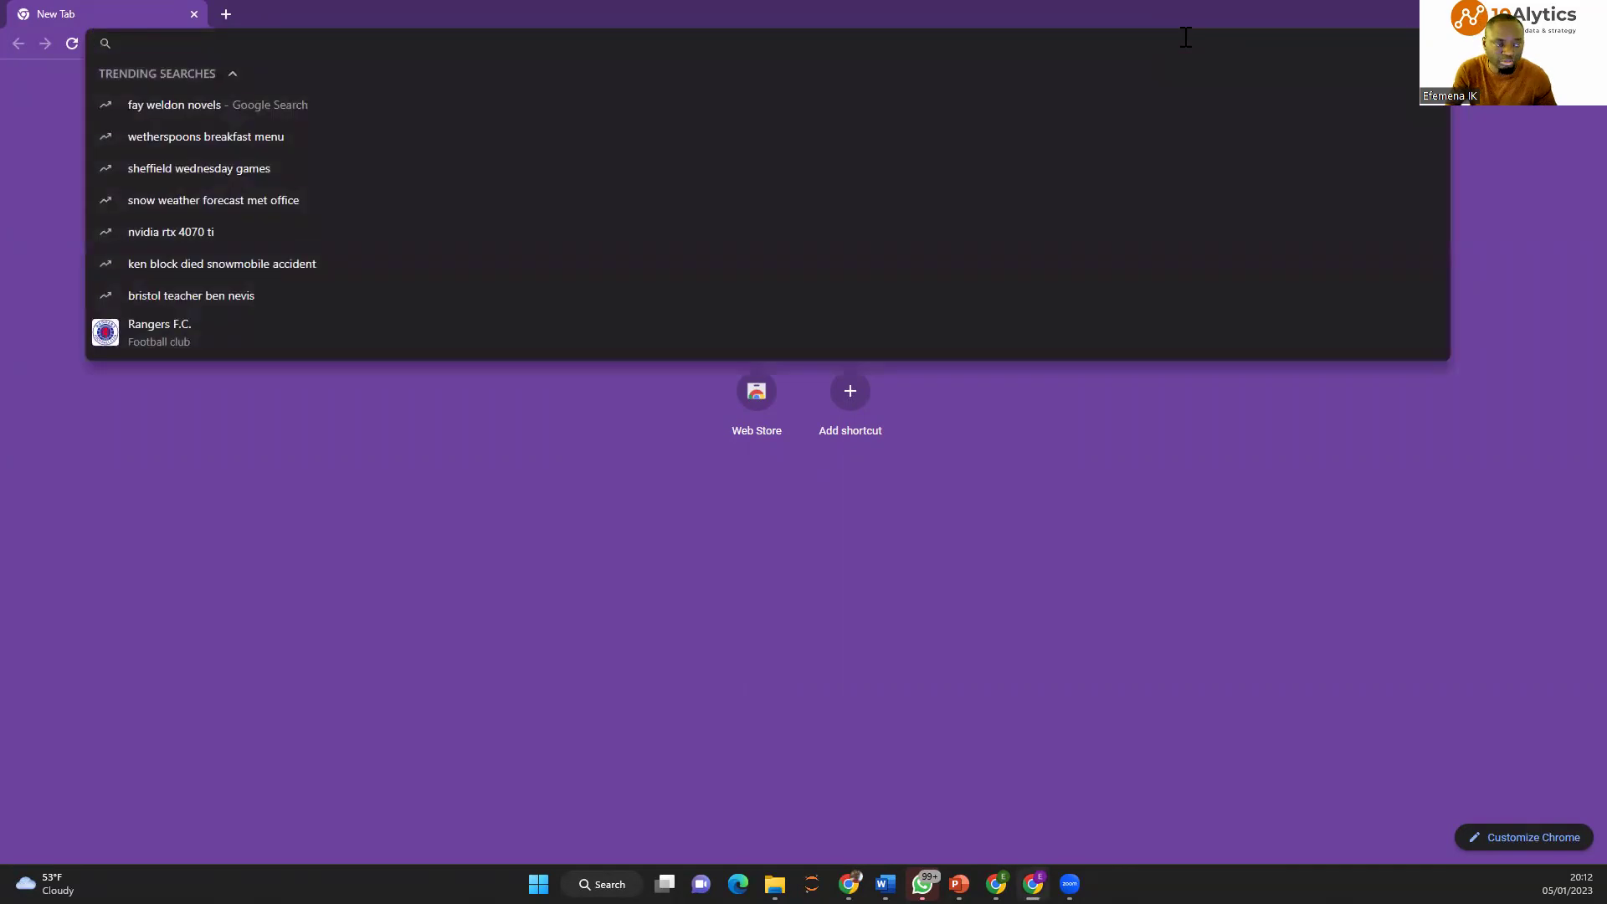
{"action": "type", "text": "g"}
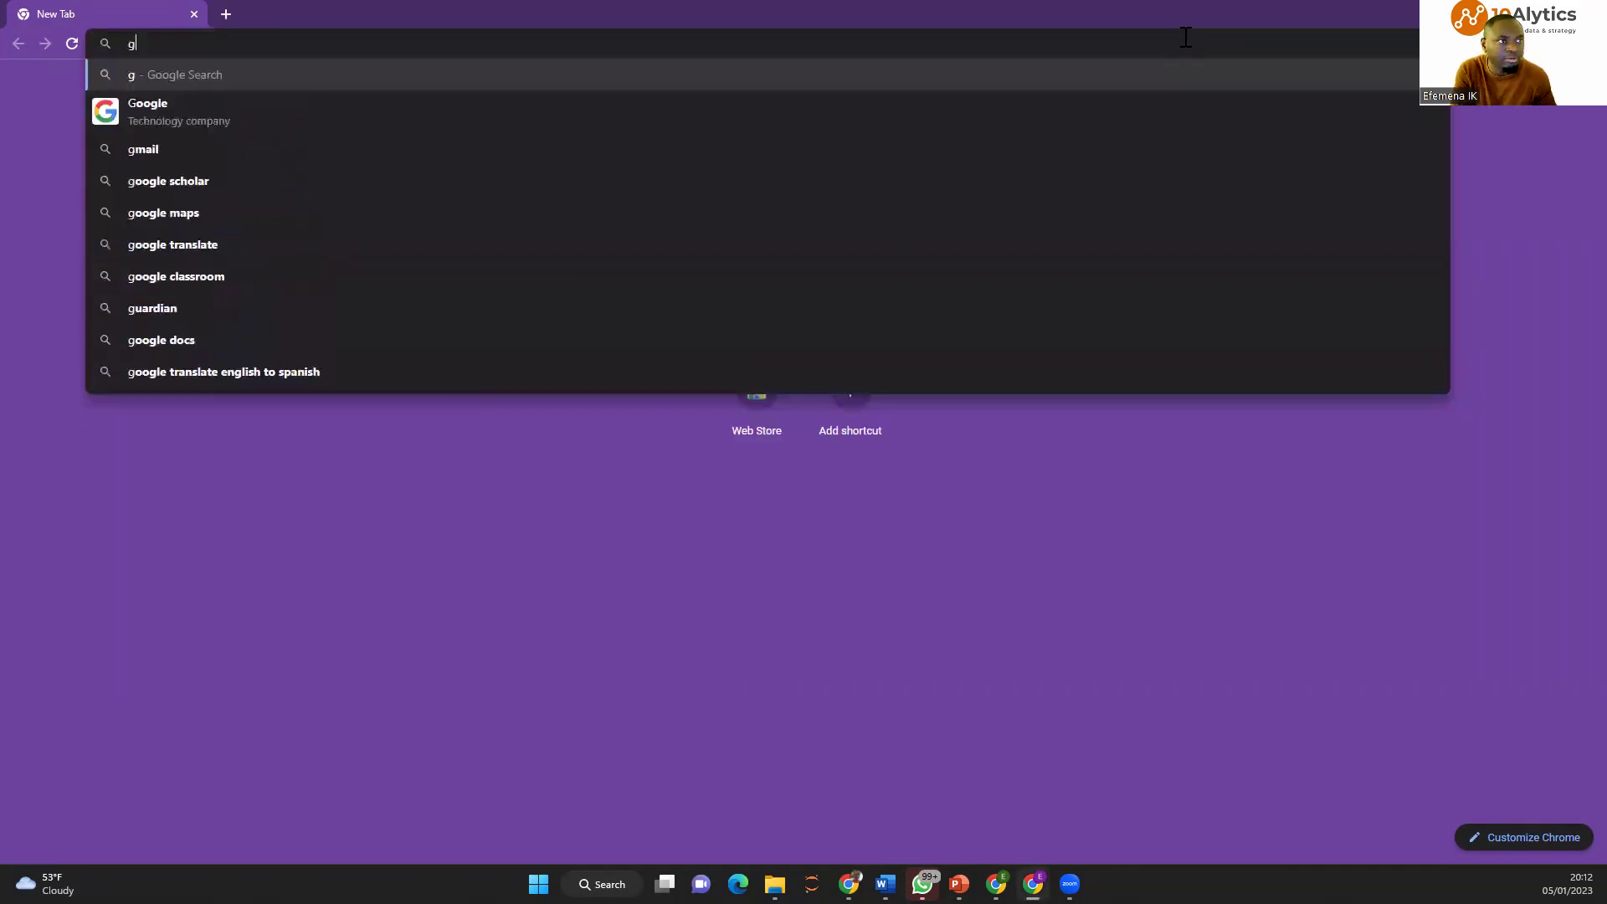
{"action": "type", "text": "ithub"}
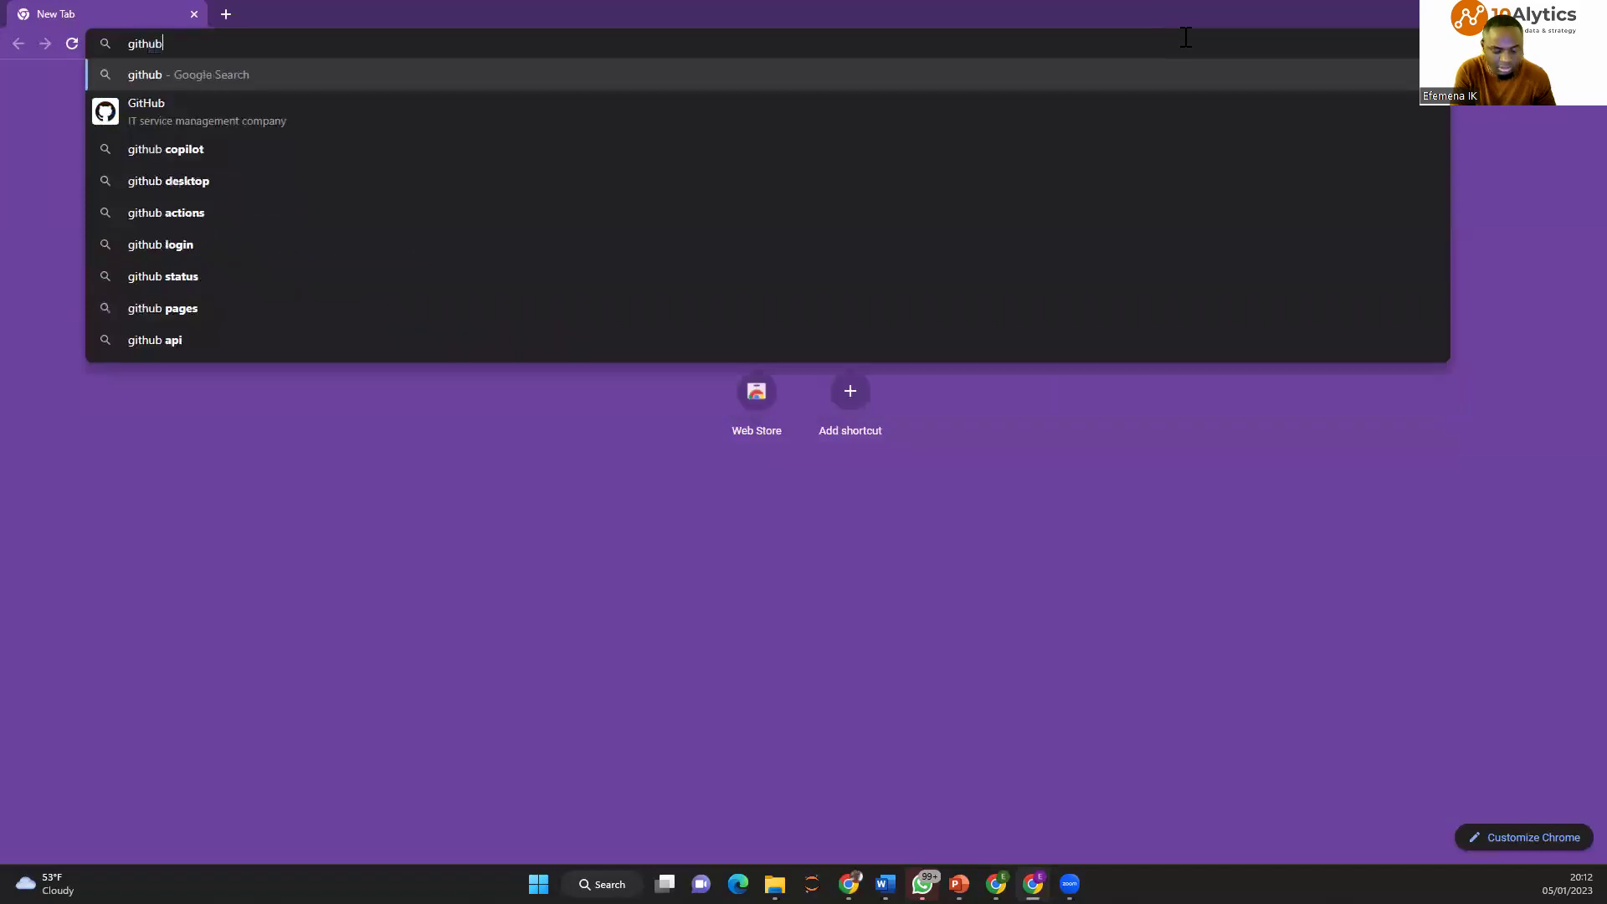
{"action": "key", "text": "Return"}
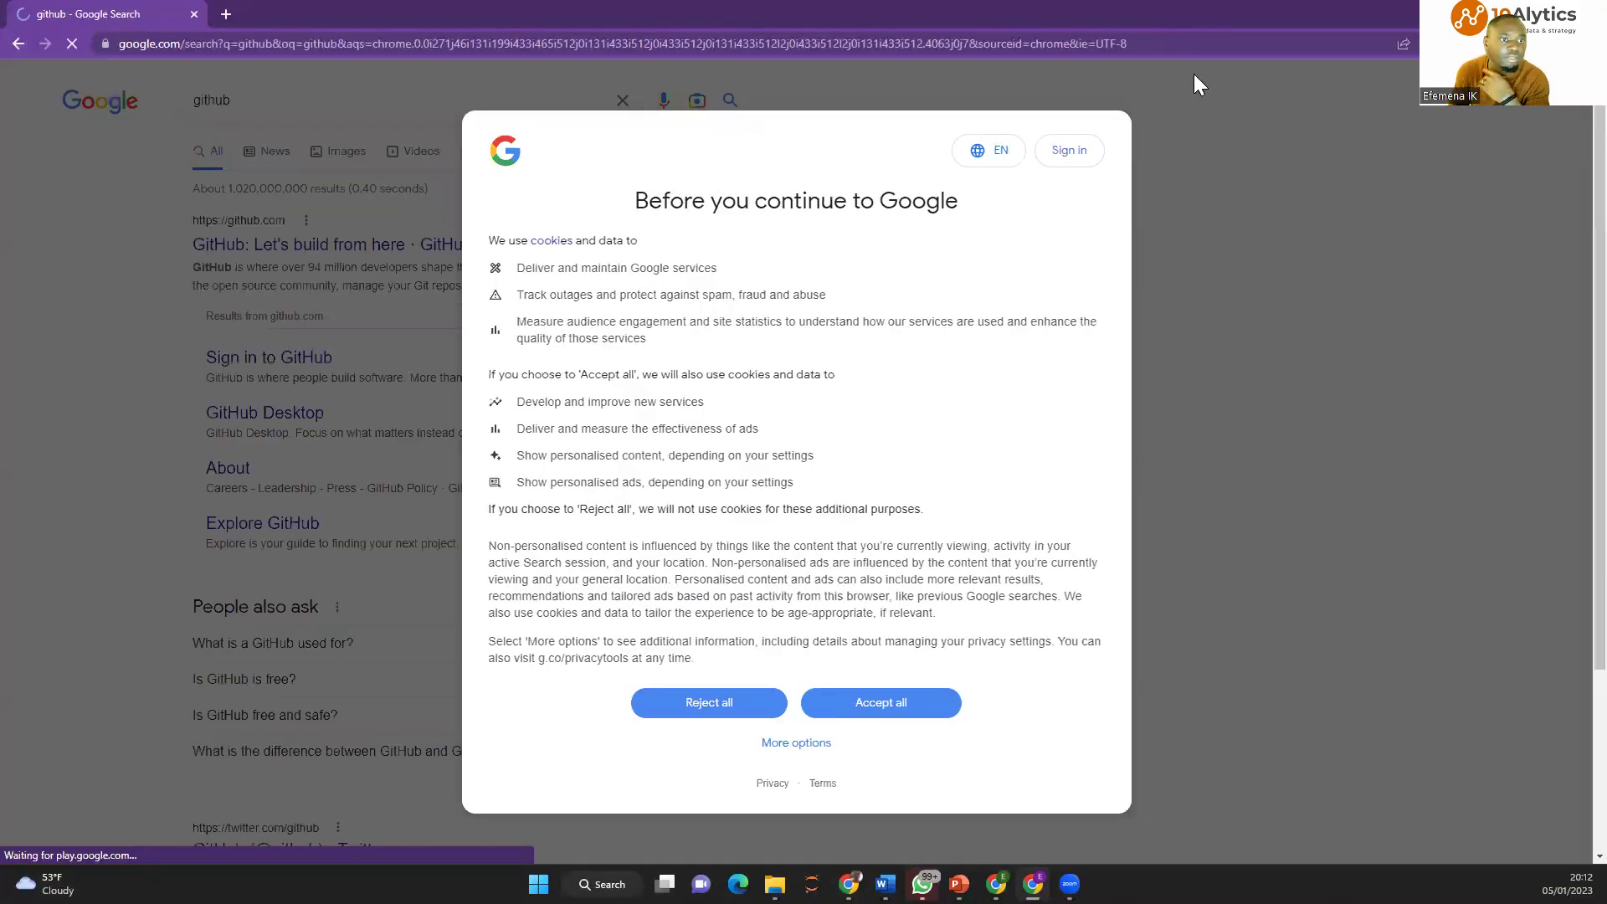
{"action": "left_click", "coordinate": [872, 710]}
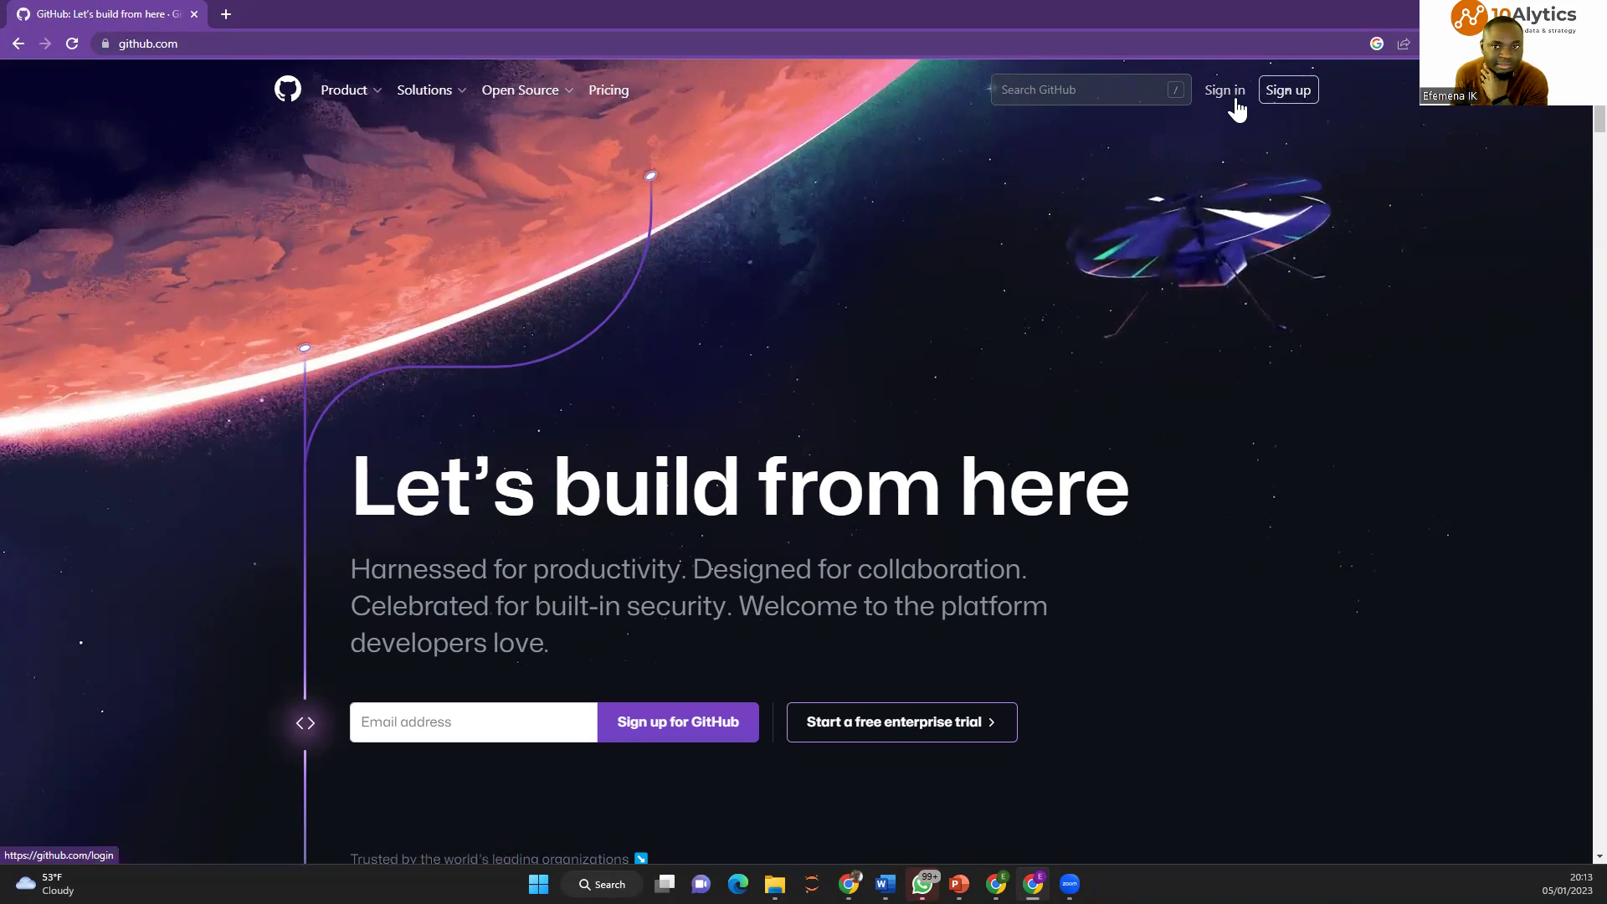
Step: Start GitHub sign-up and enter the account e-mail address
{"action": "left_click", "coordinate": [1290, 105]}
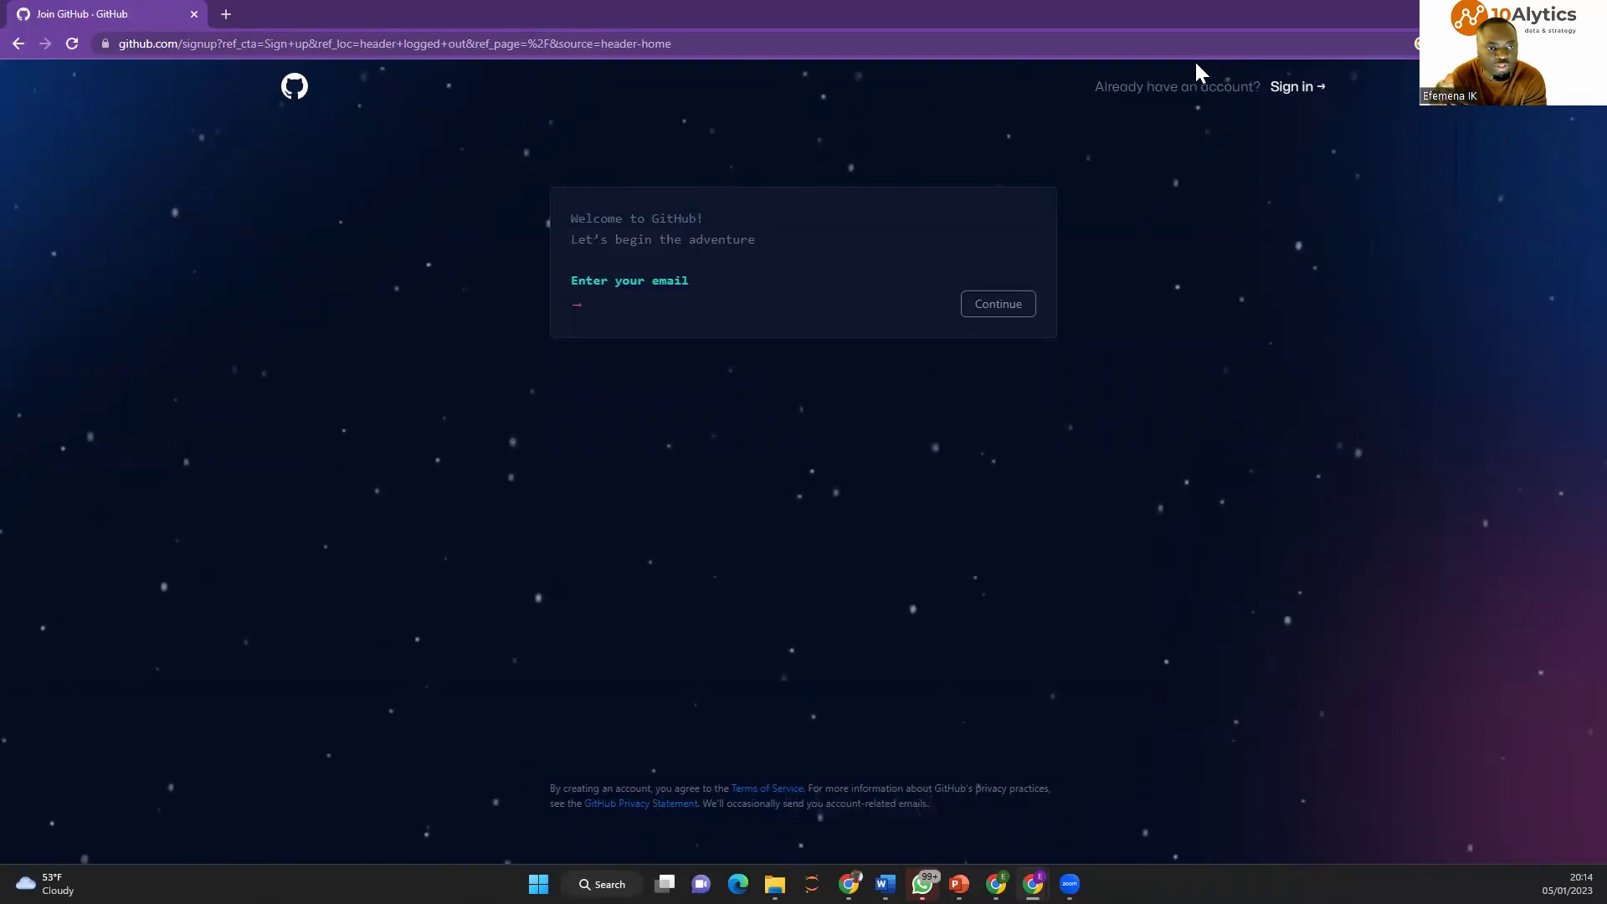
{"action": "left_click", "coordinate": [639, 303]}
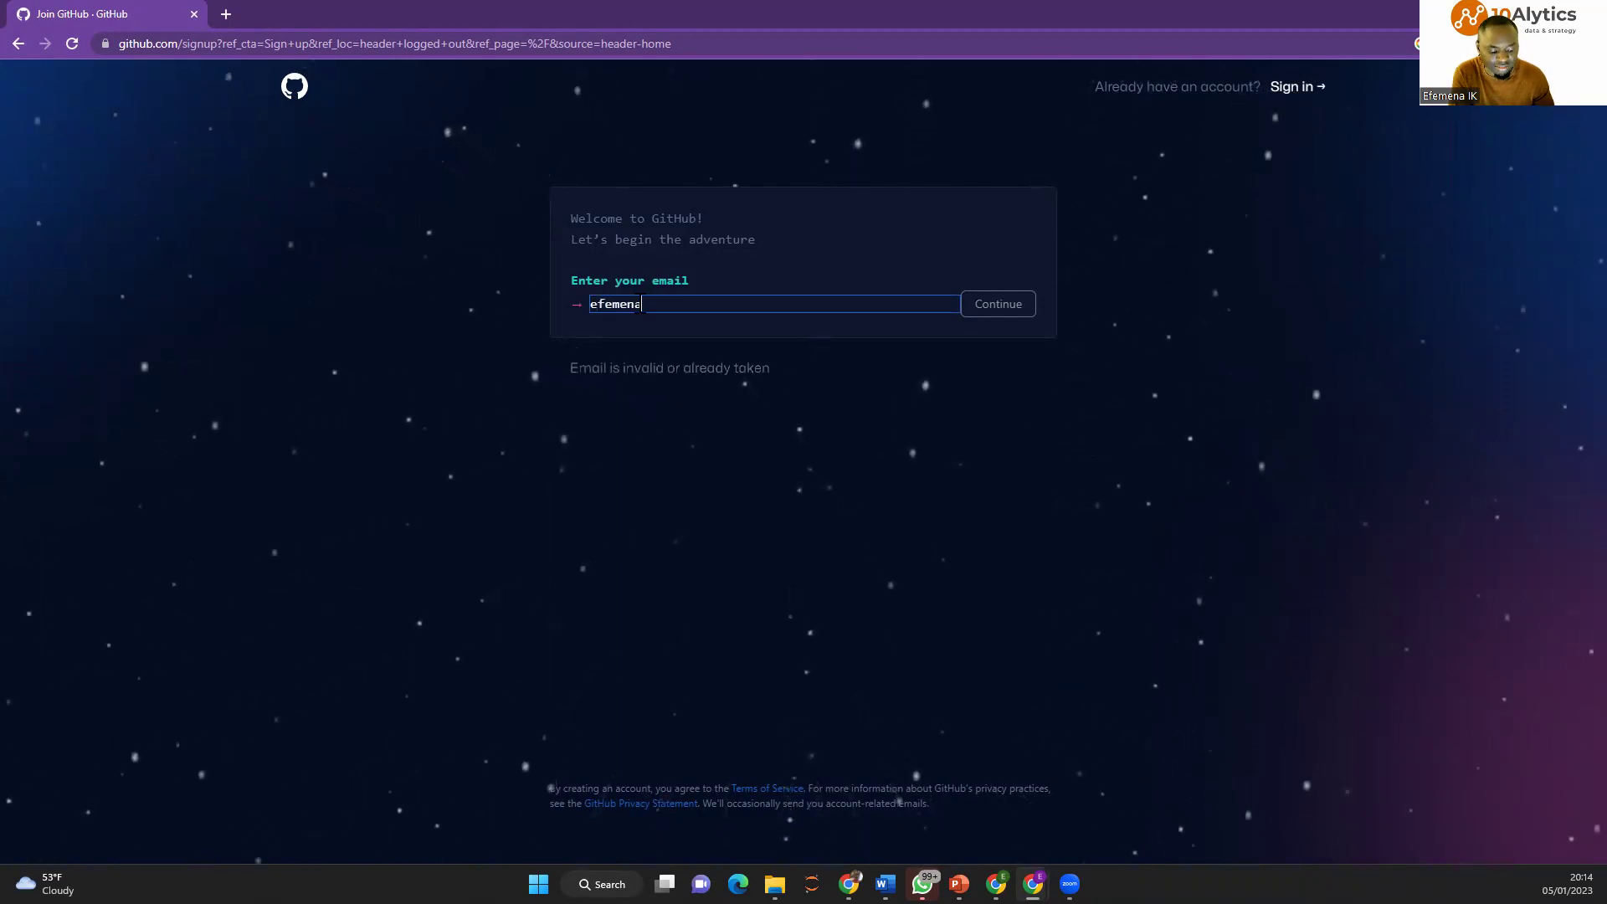
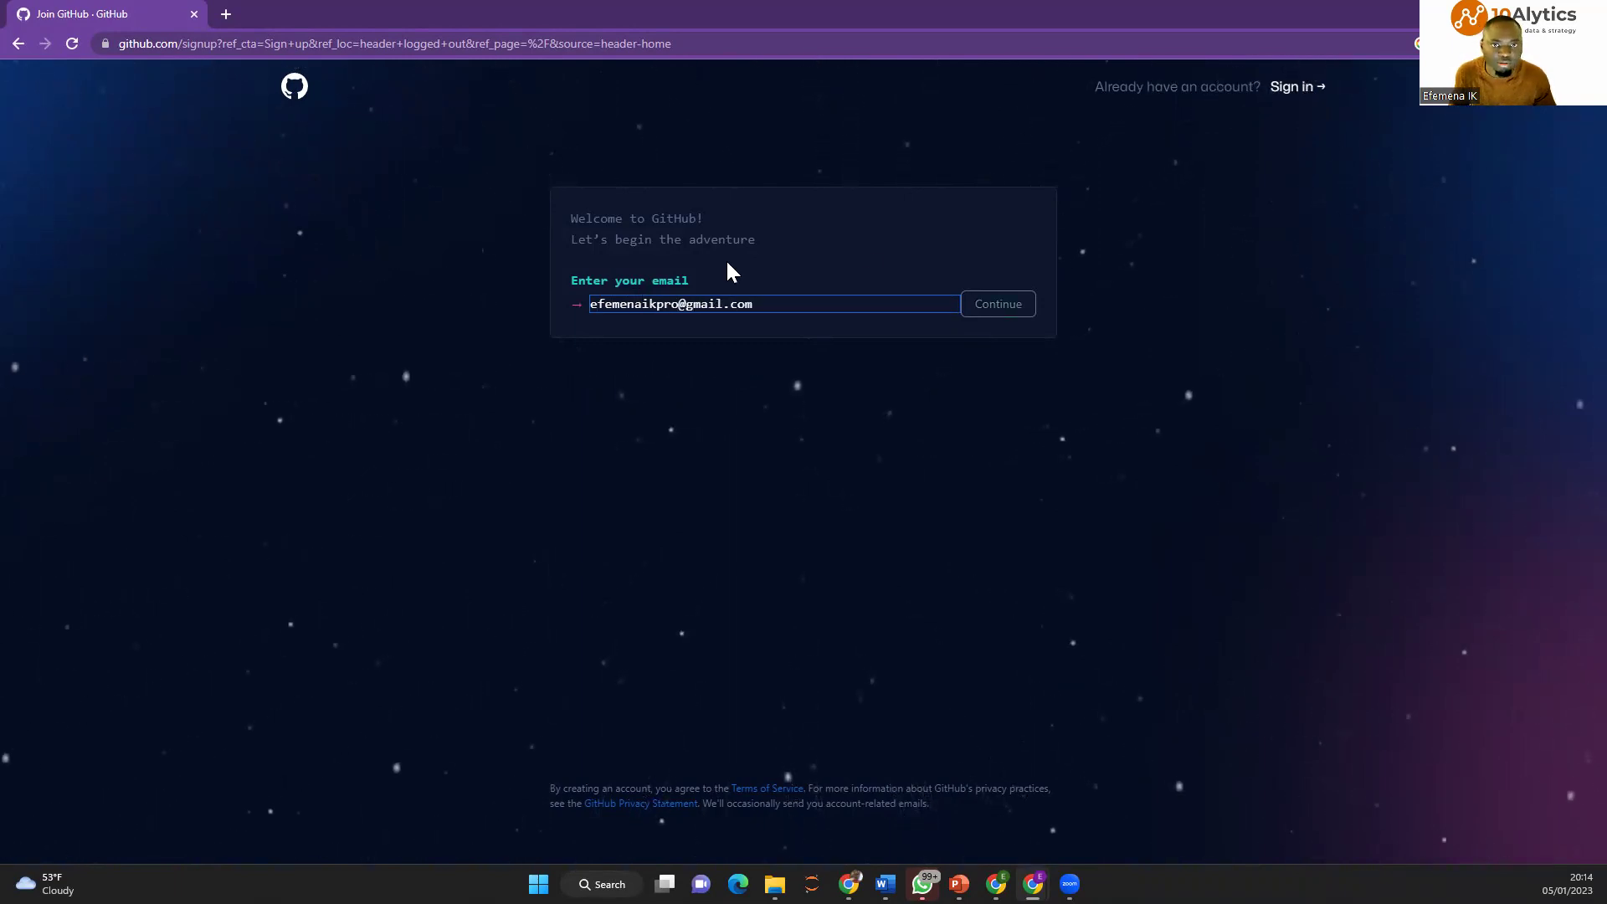
{"action": "left_click", "coordinate": [998, 306]}
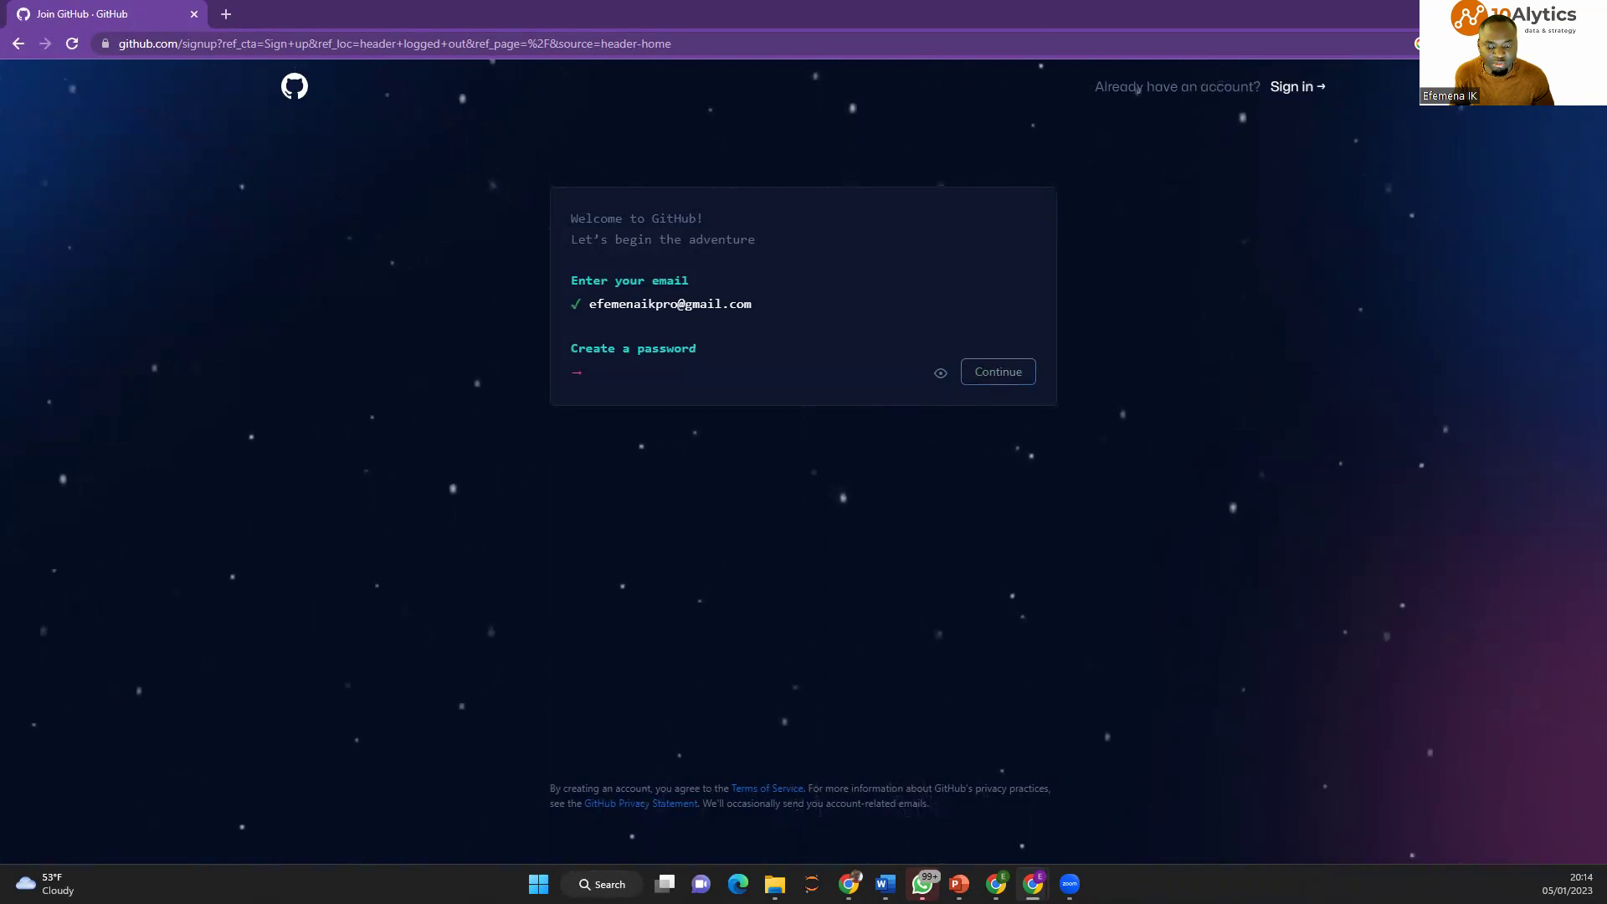
Step: Enter a strong account password, clearing and retyping it once
{"action": "left_click", "coordinate": [649, 372]}
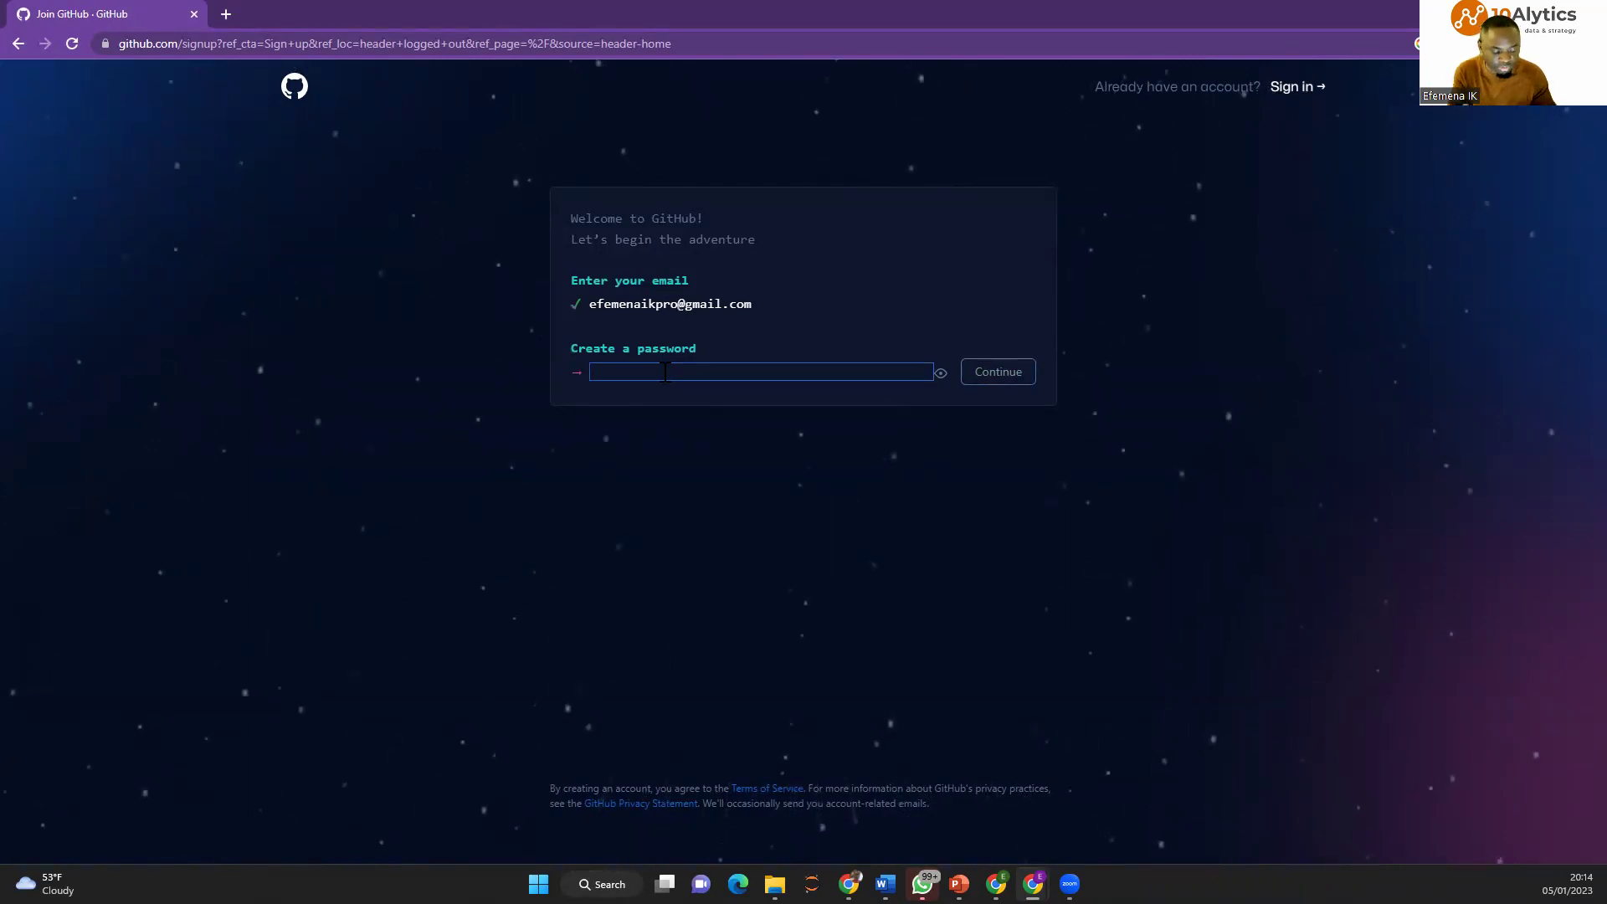
{"action": "type", "text": "•••••••"}
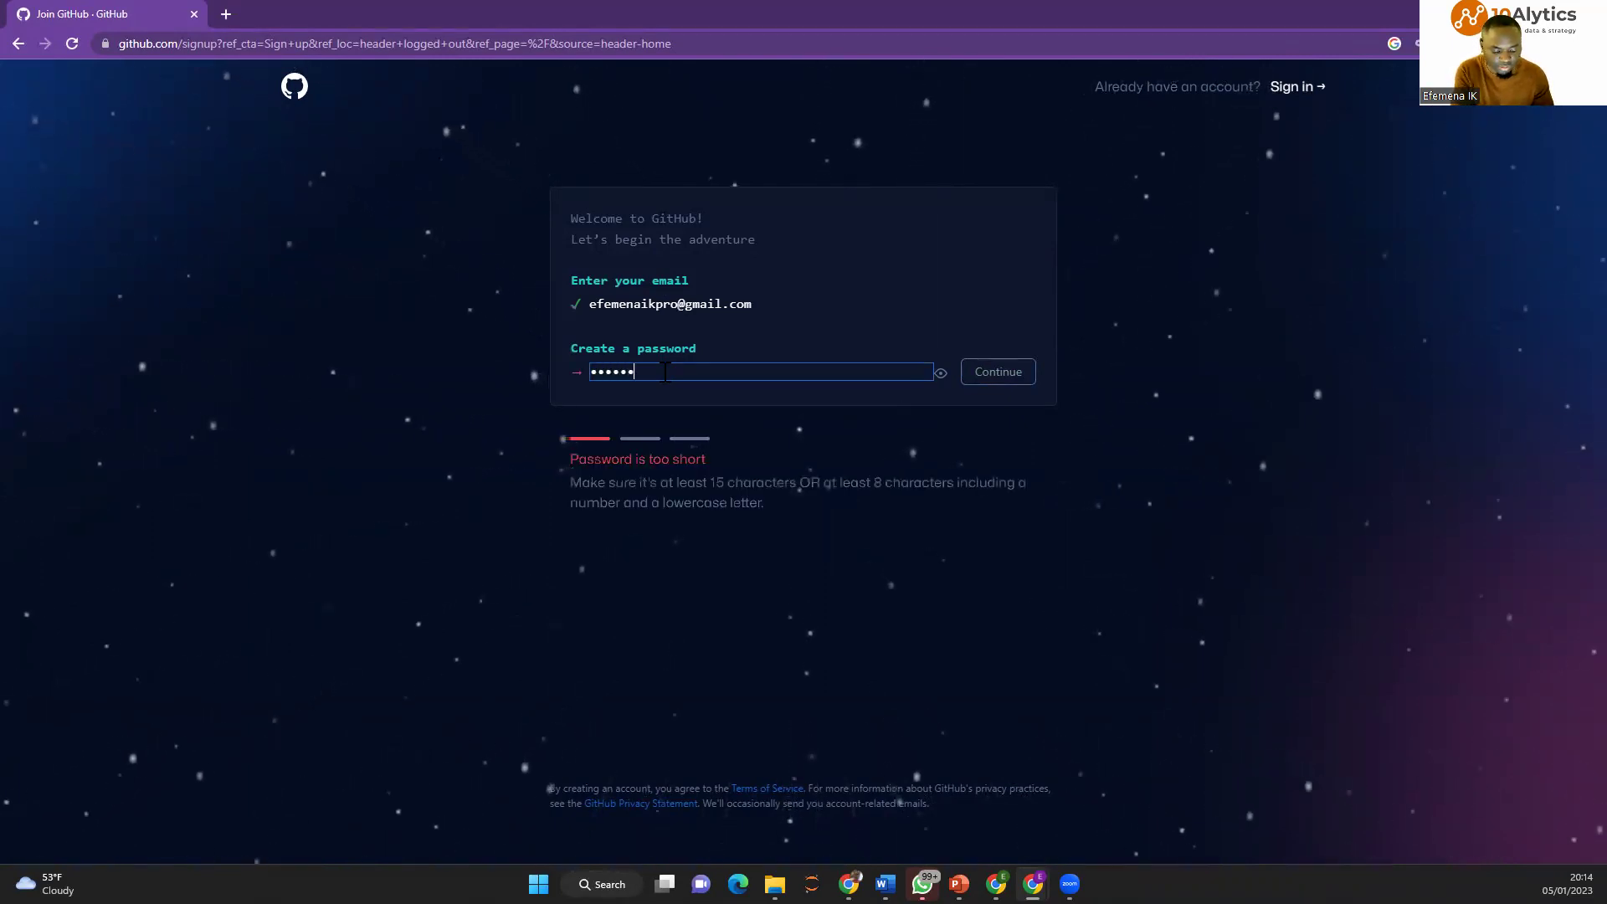
{"action": "type", "text": "•••••"}
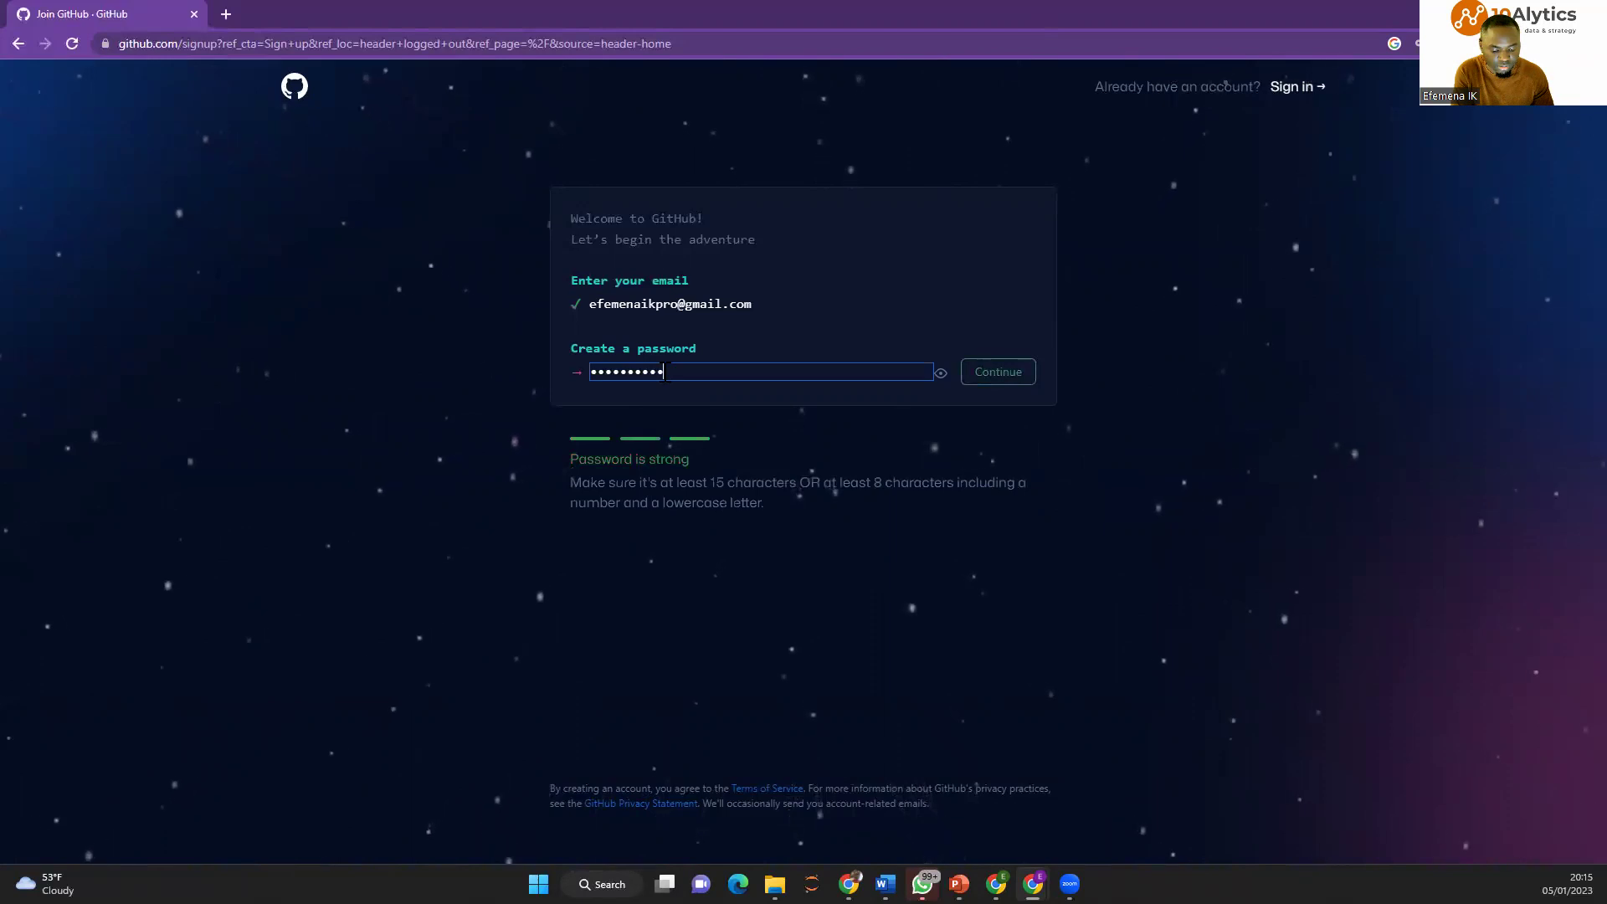
{"action": "type", "text": "•"}
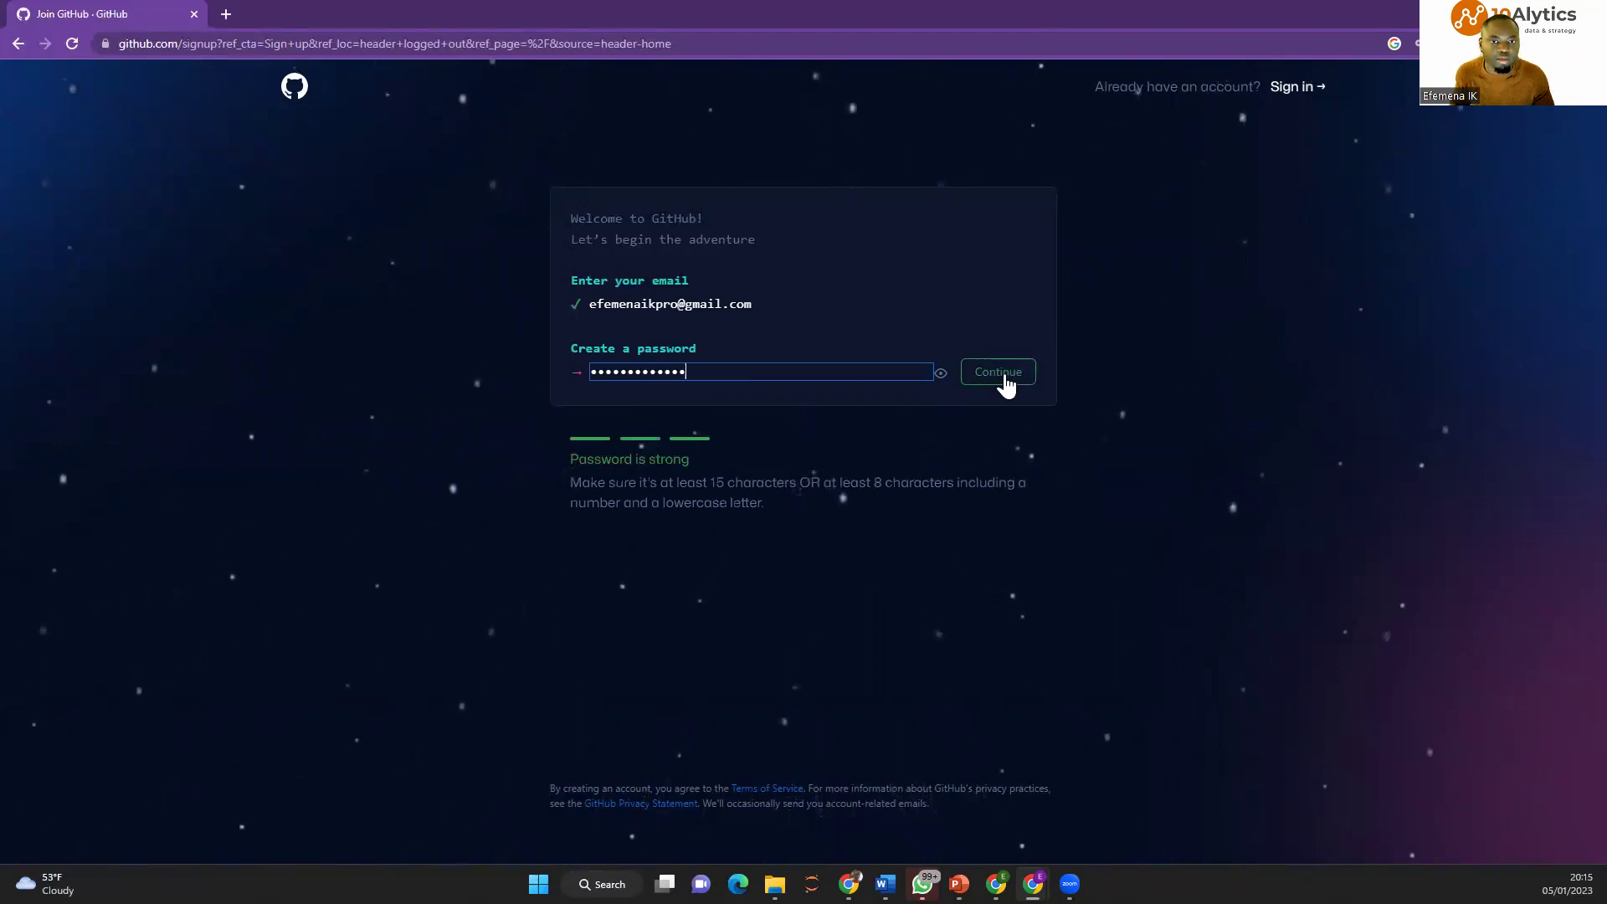
{"action": "key", "text": "shift+Left"}
{"action": "key", "text": "shift+Left"}
{"action": "key", "text": "shift+Left"}
{"action": "key", "text": "shift+Left"}
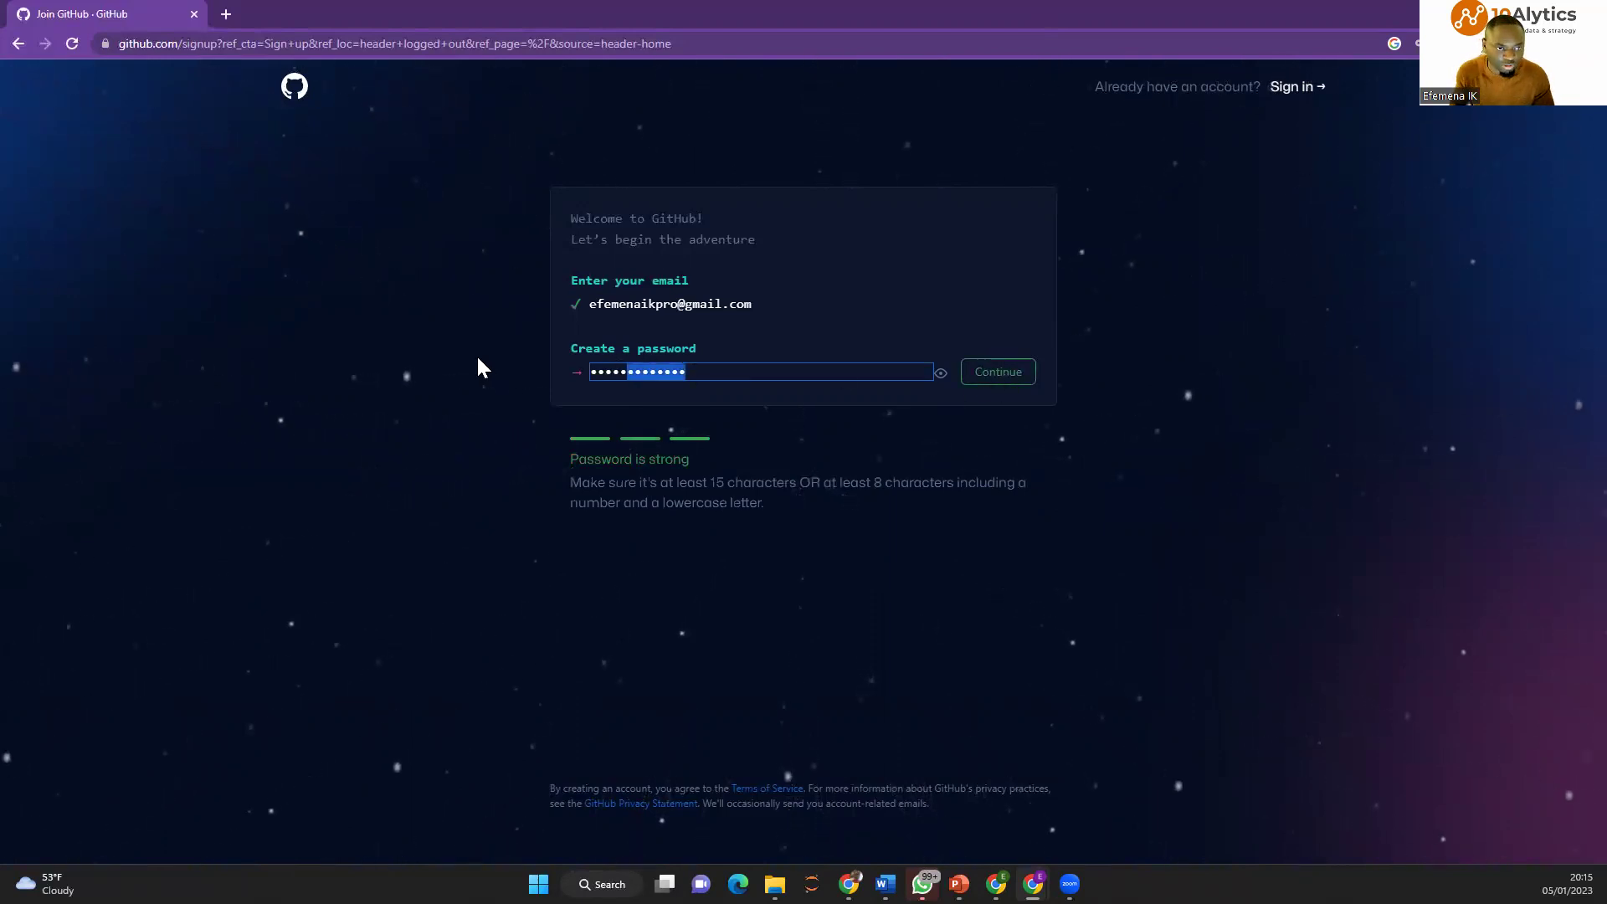
{"action": "key", "text": "BackSpace"}
{"action": "key", "text": "BackSpace"}
{"action": "key", "text": "BackSpace"}
{"action": "key", "text": "BackSpace"}
{"action": "key", "text": "BackSpace"}
{"action": "key", "text": "BackSpace"}
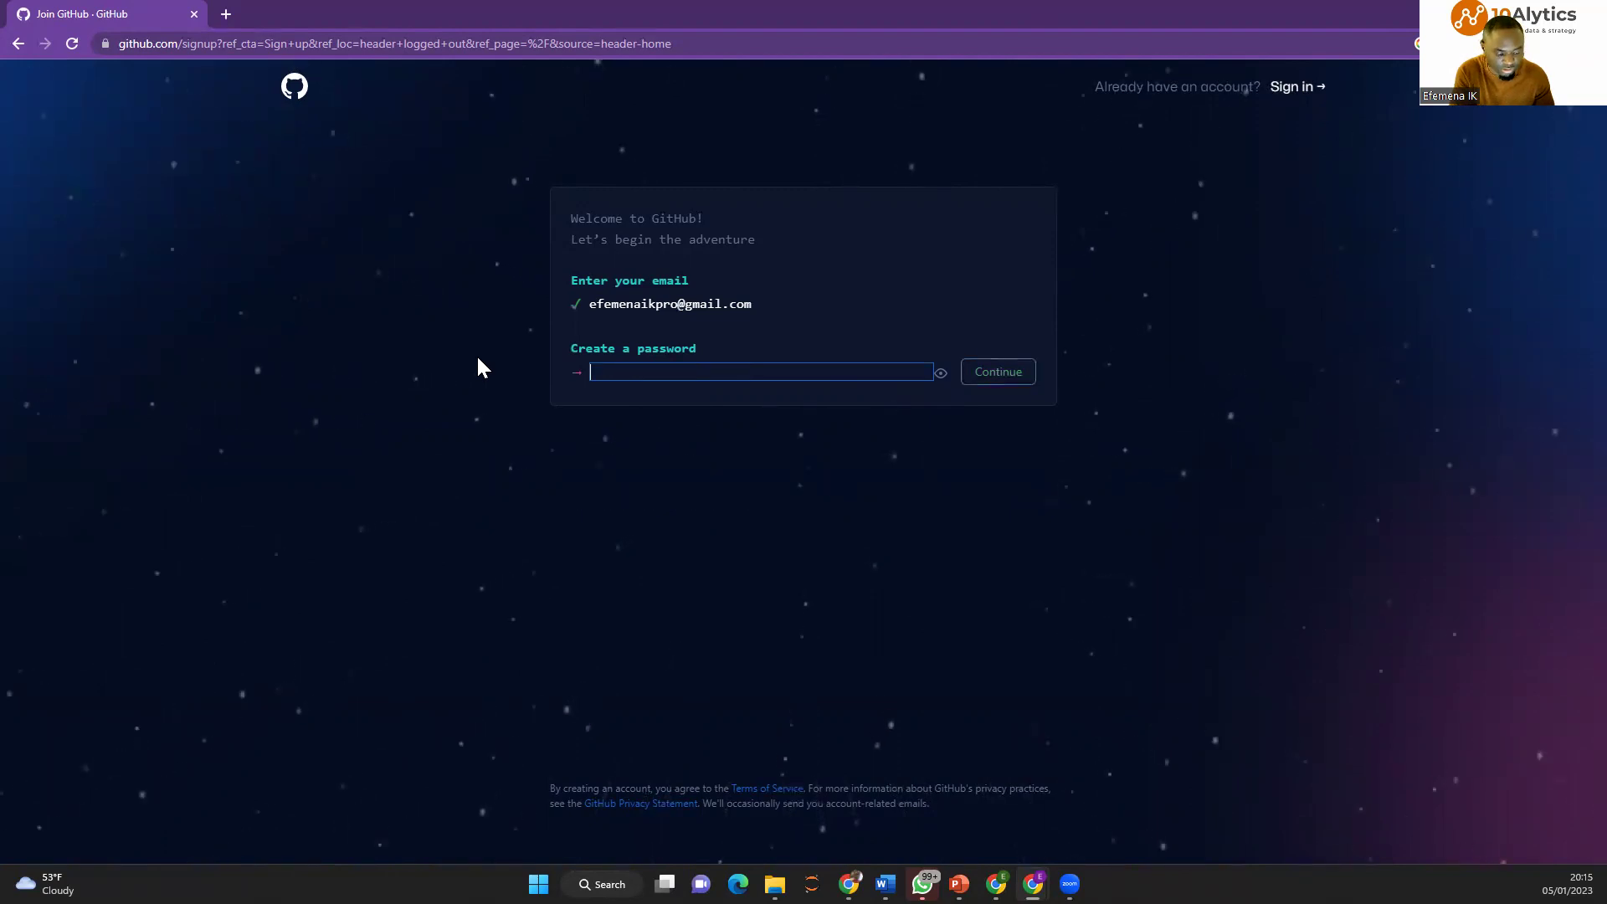
{"action": "type", "text": "••••••••••"}
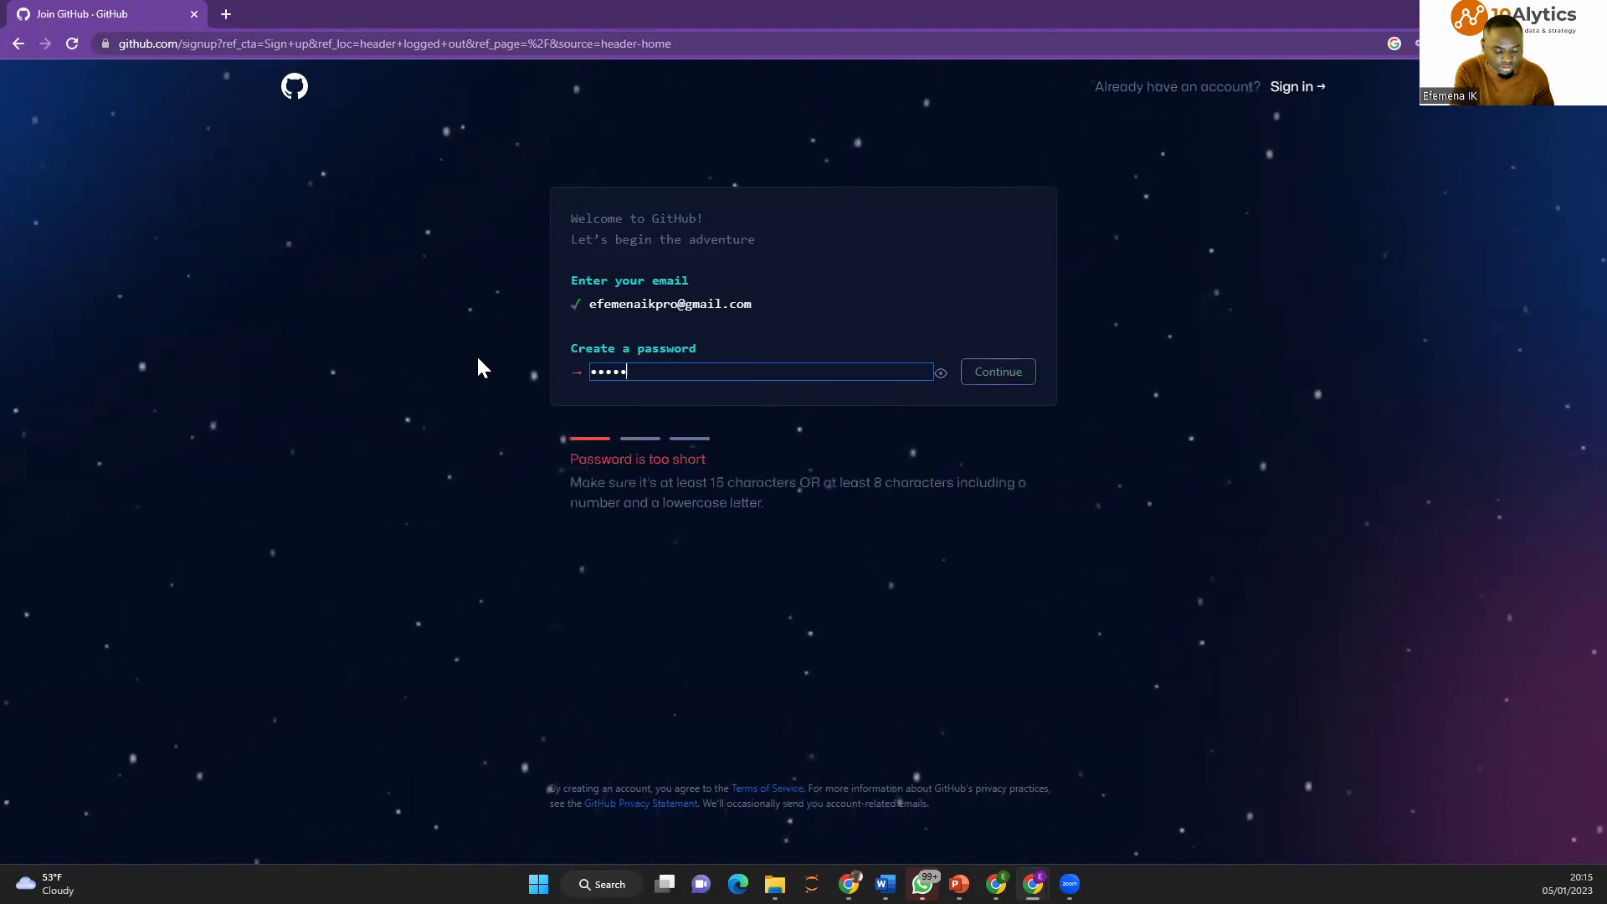
{"action": "type", "text": "•••"}
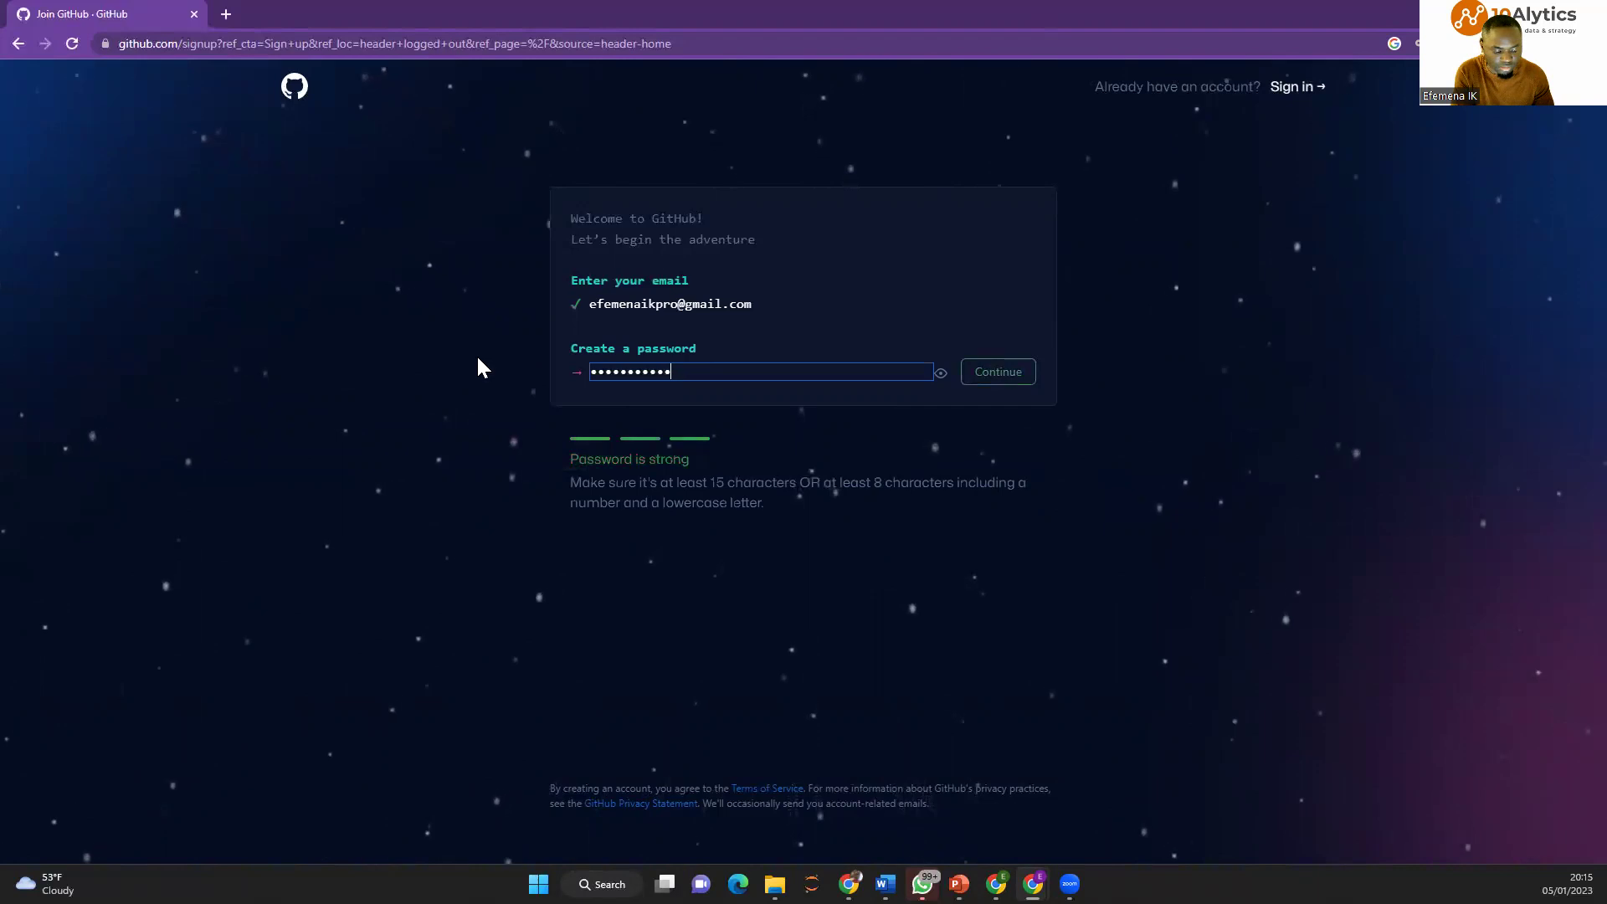
Step: Confirm the password and replace the unavailable username with an available one ending in '10Alytics'
{"action": "left_click", "coordinate": [1004, 374]}
{"action": "type", "text": "EfemenaIK"}
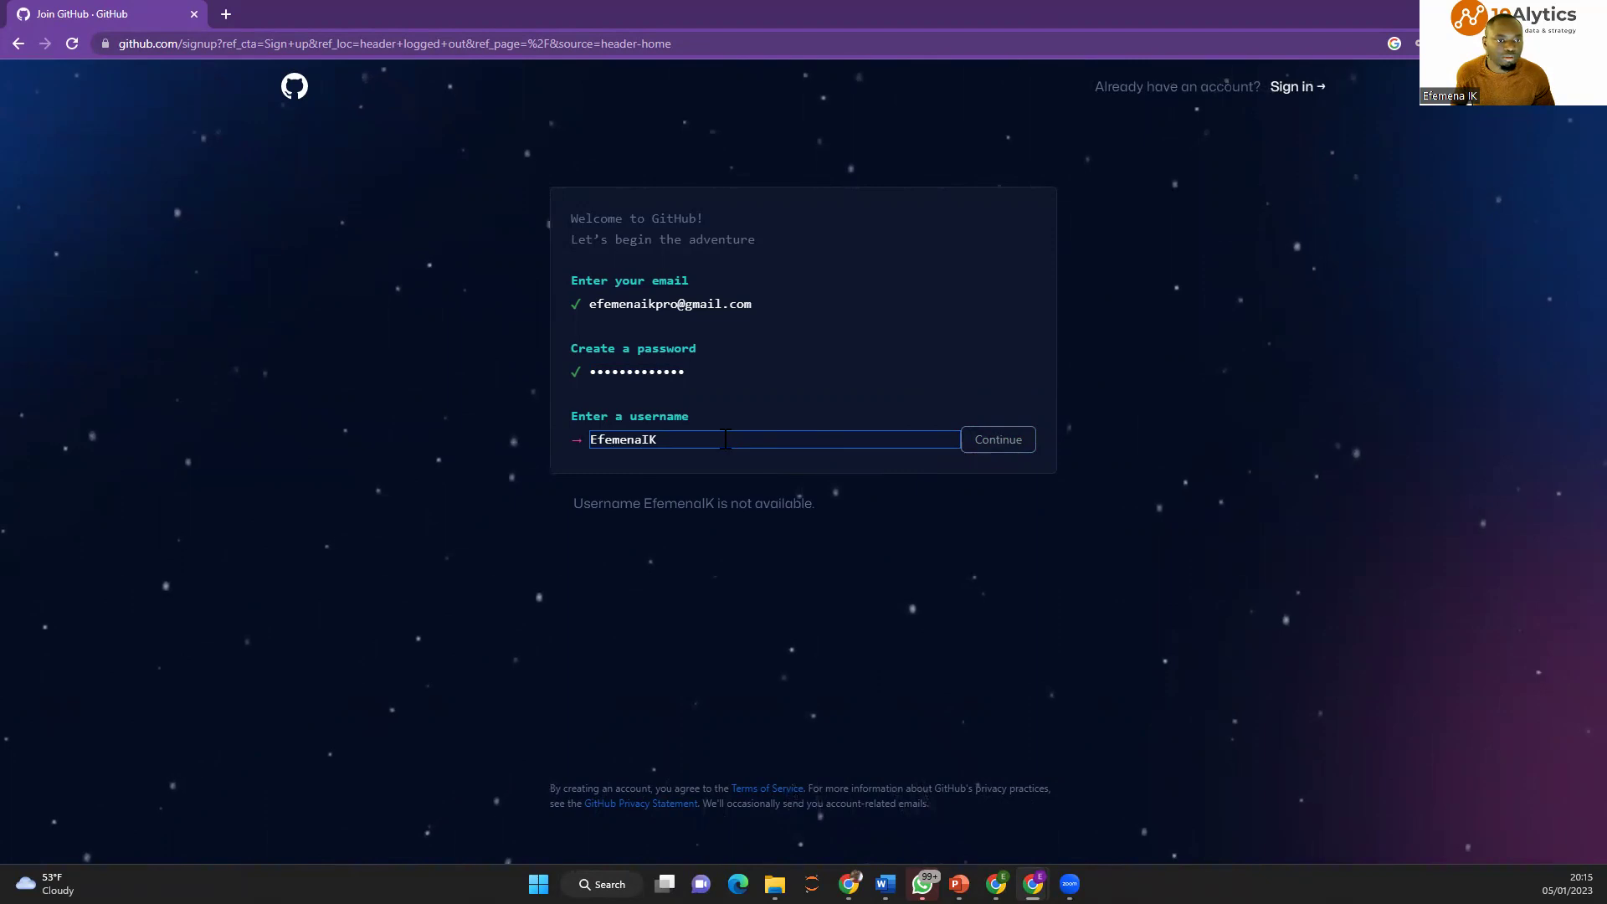
{"action": "key", "text": "BackSpace"}
{"action": "key", "text": "BackSpace"}
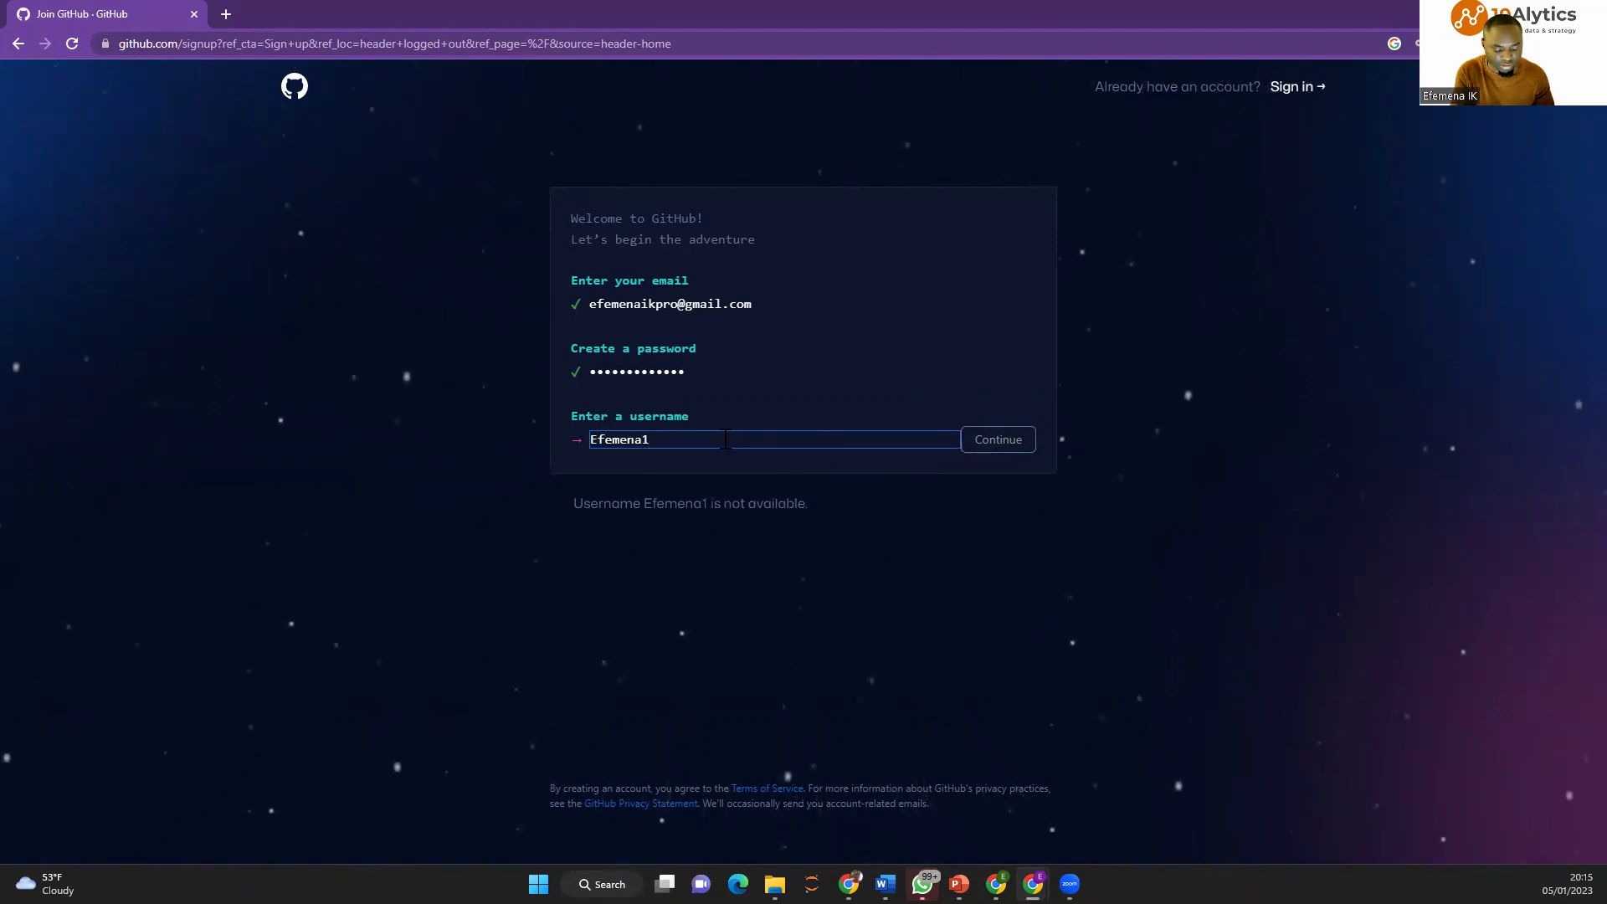
{"action": "key", "text": "BackSpace"}
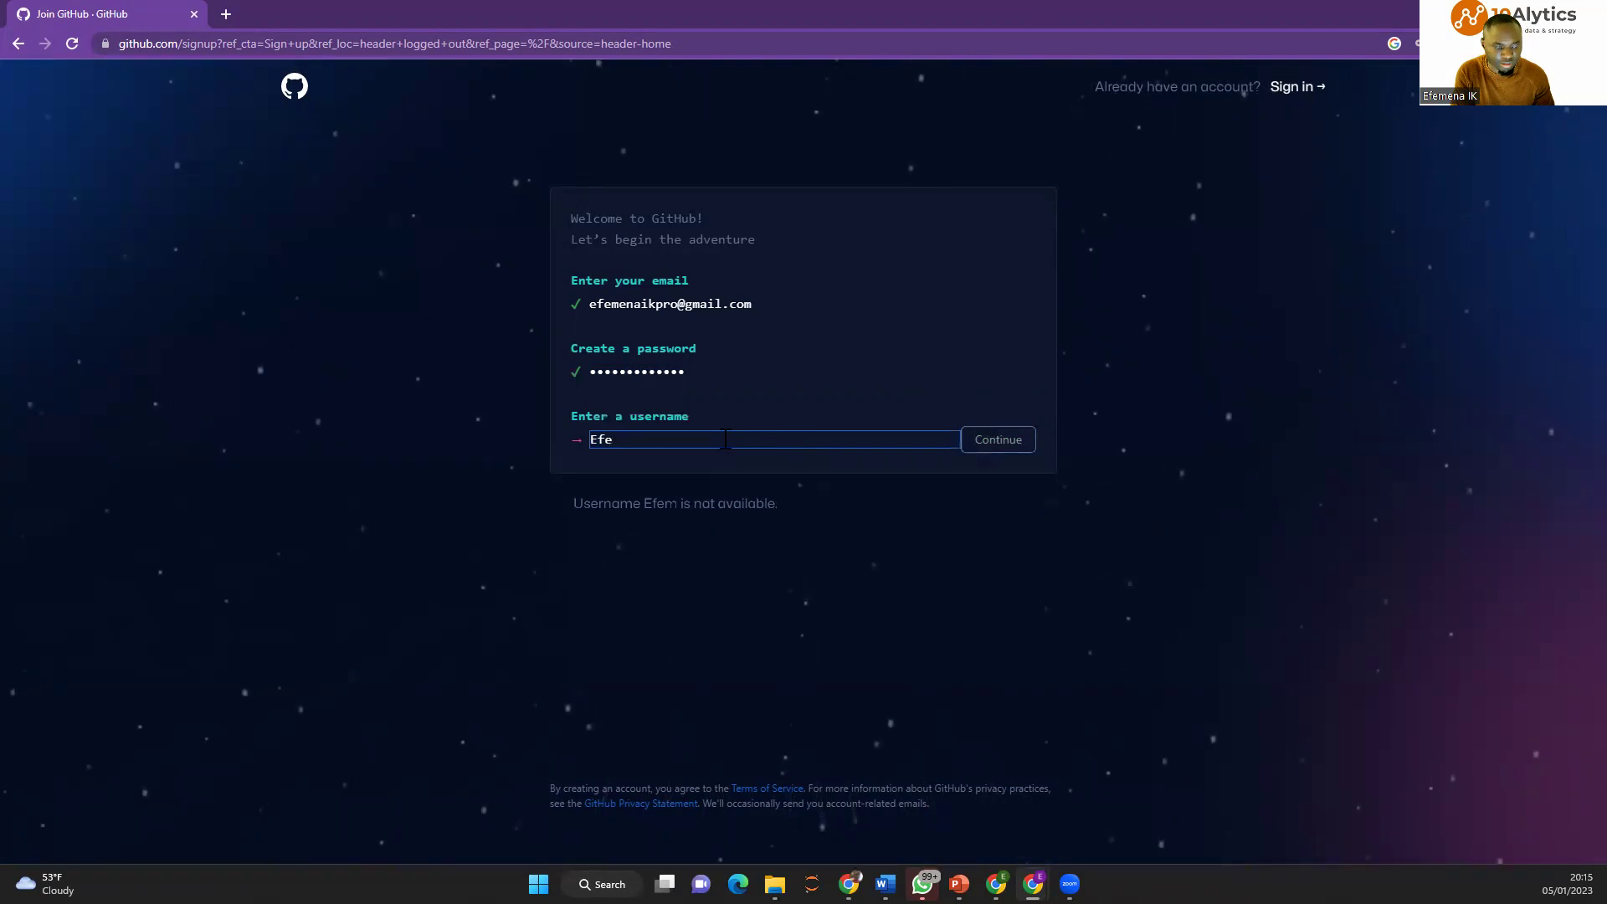
{"action": "type", "text": "10A"}
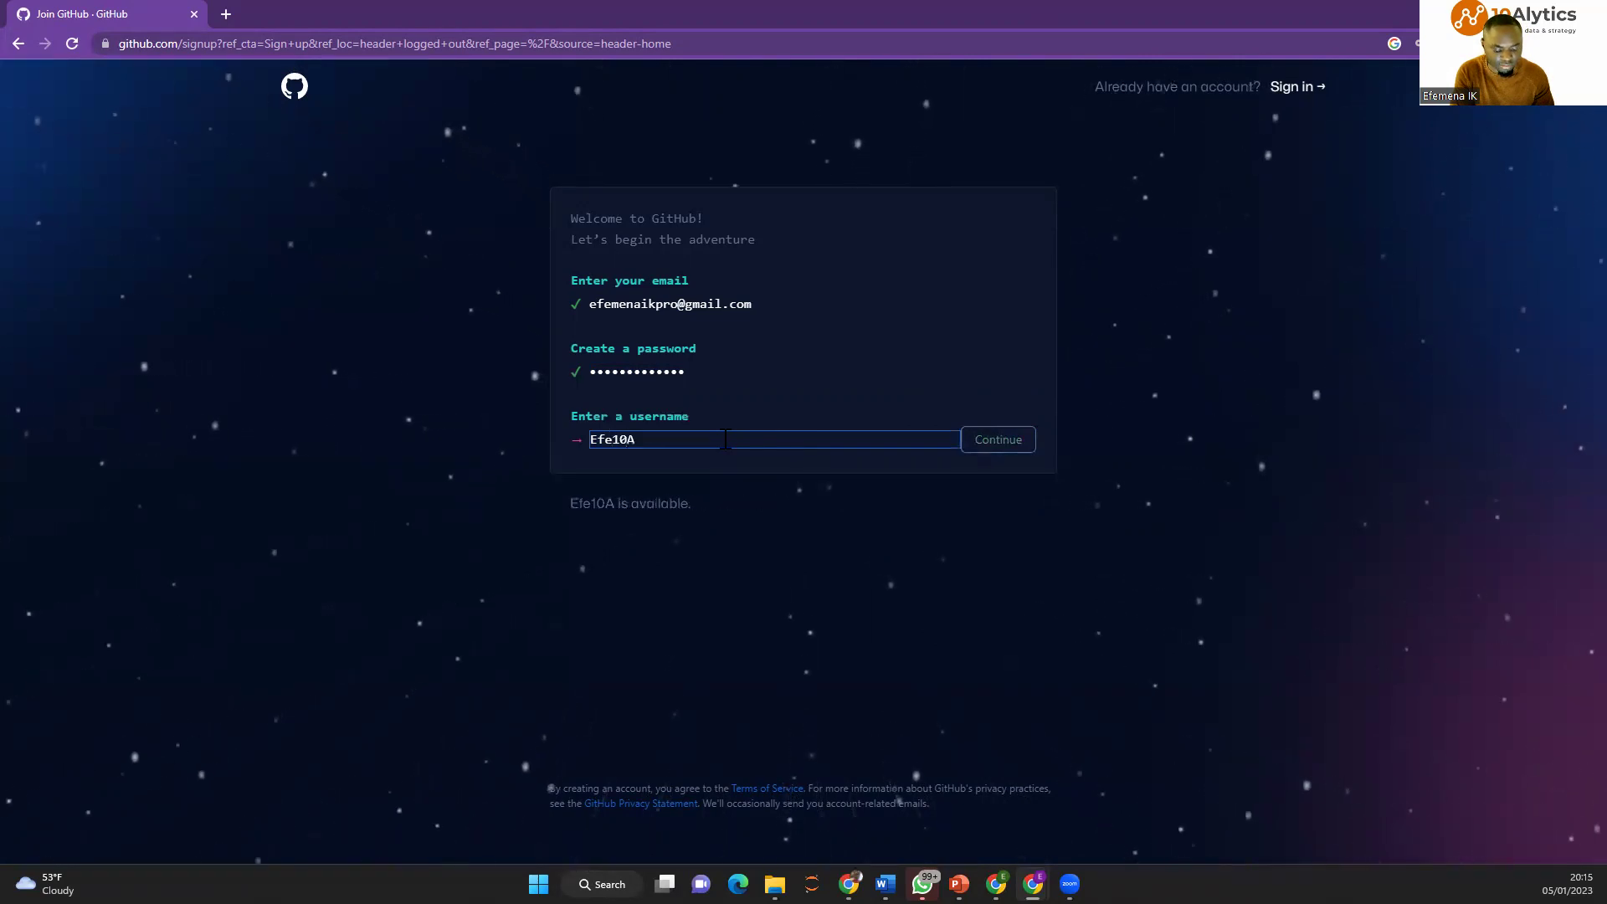
{"action": "type", "text": "lytics"}
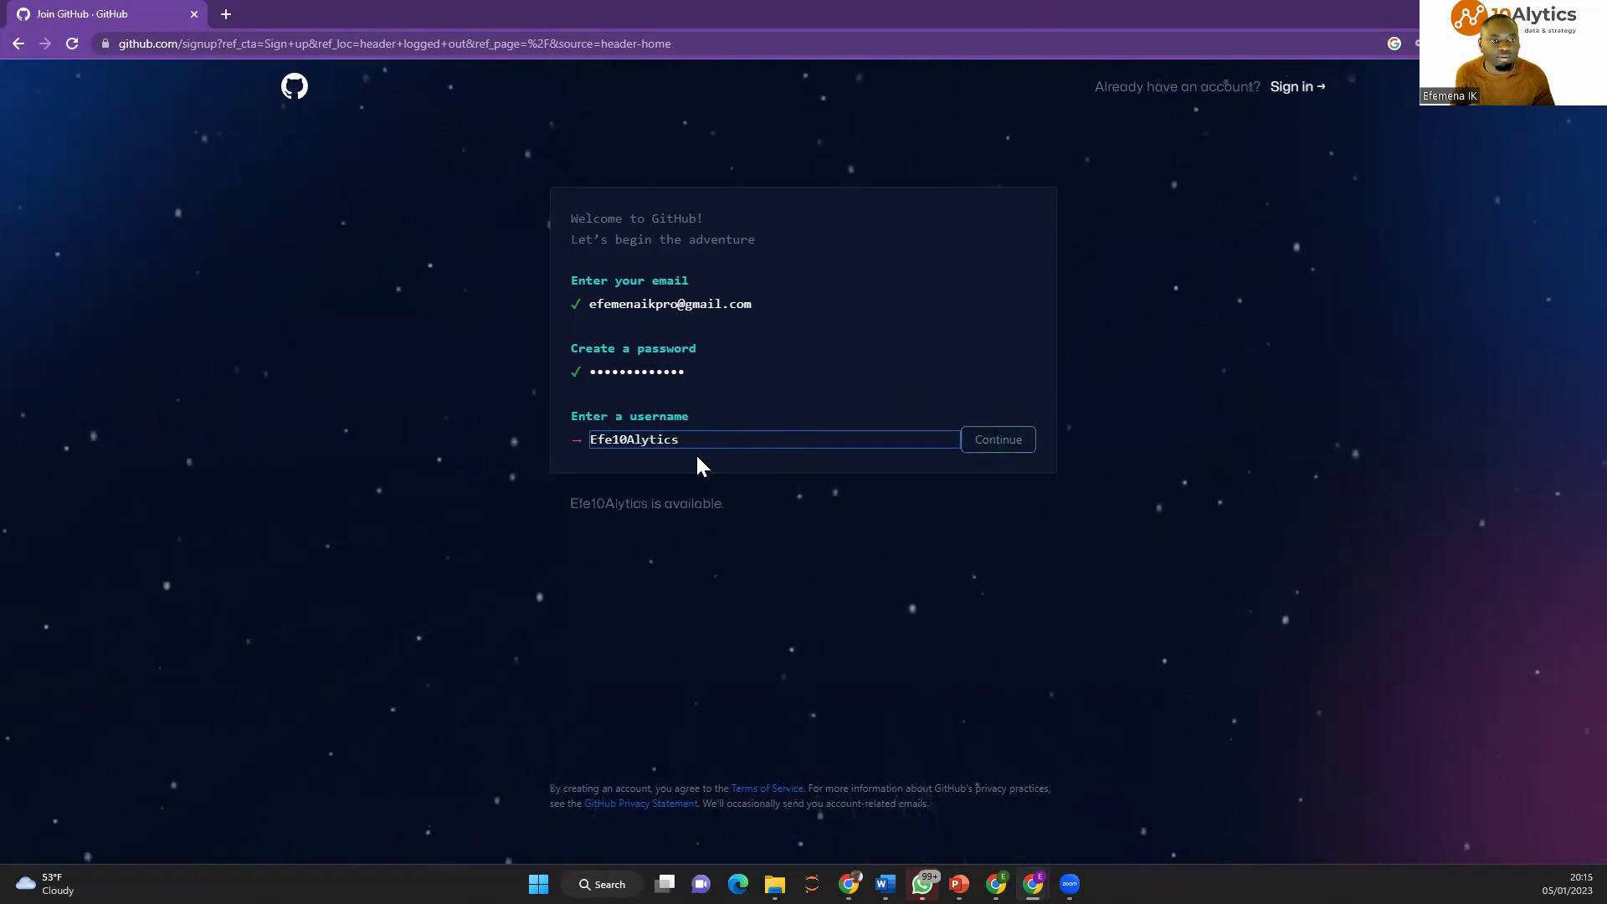
{"action": "left_click", "coordinate": [988, 449]}
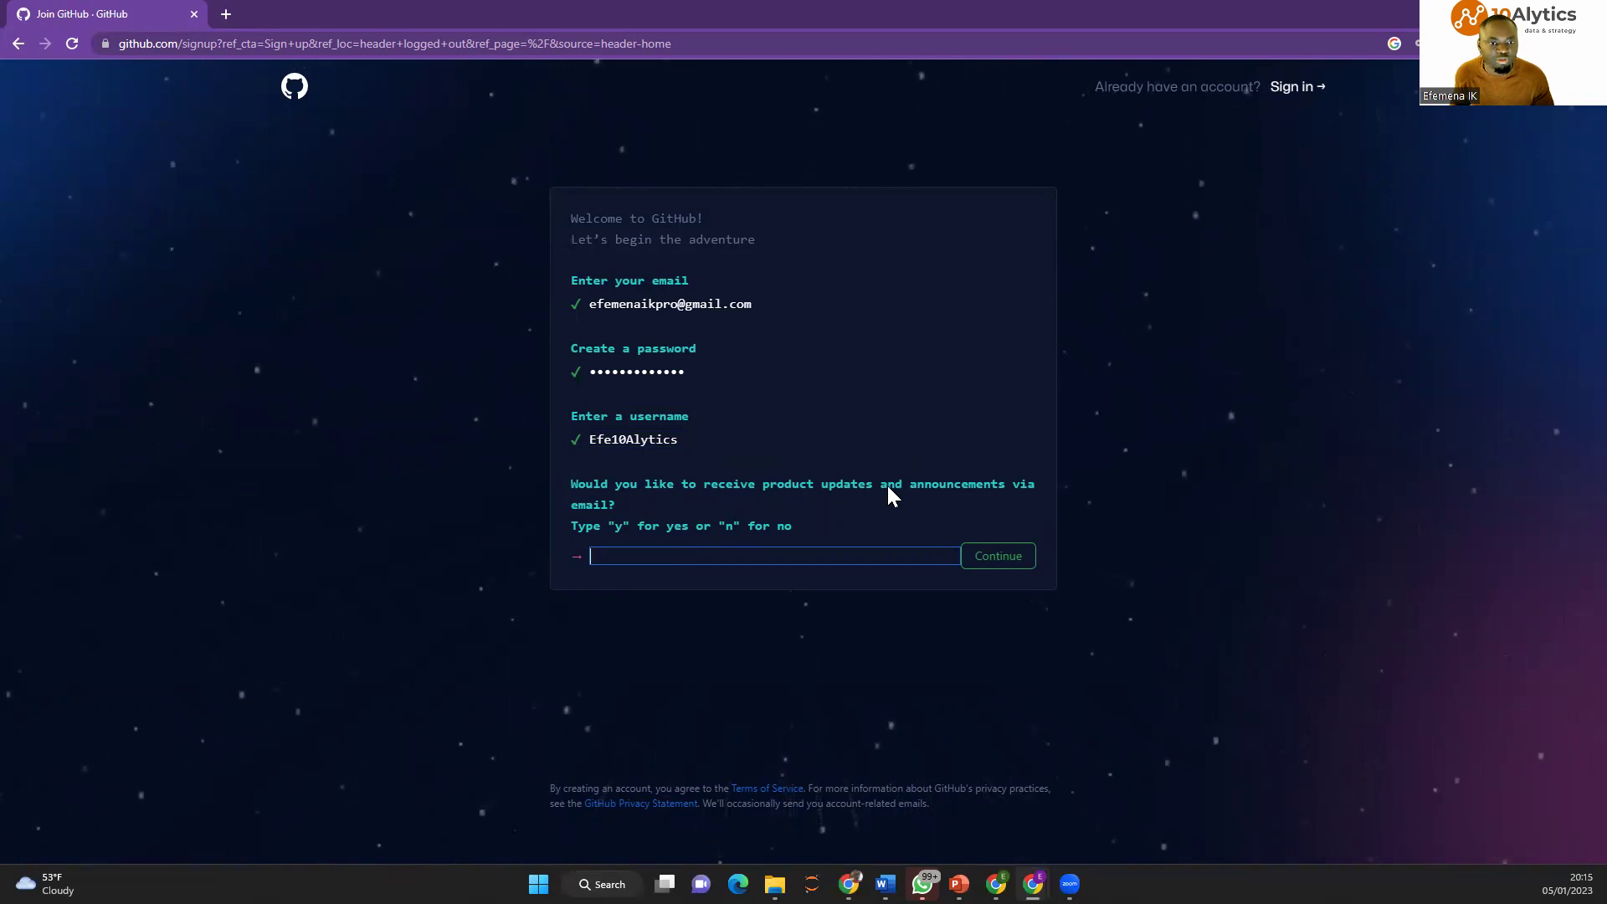
Step: Answer 'n' to decline product update emails and bring up the verification section
{"action": "type", "text": "n"}
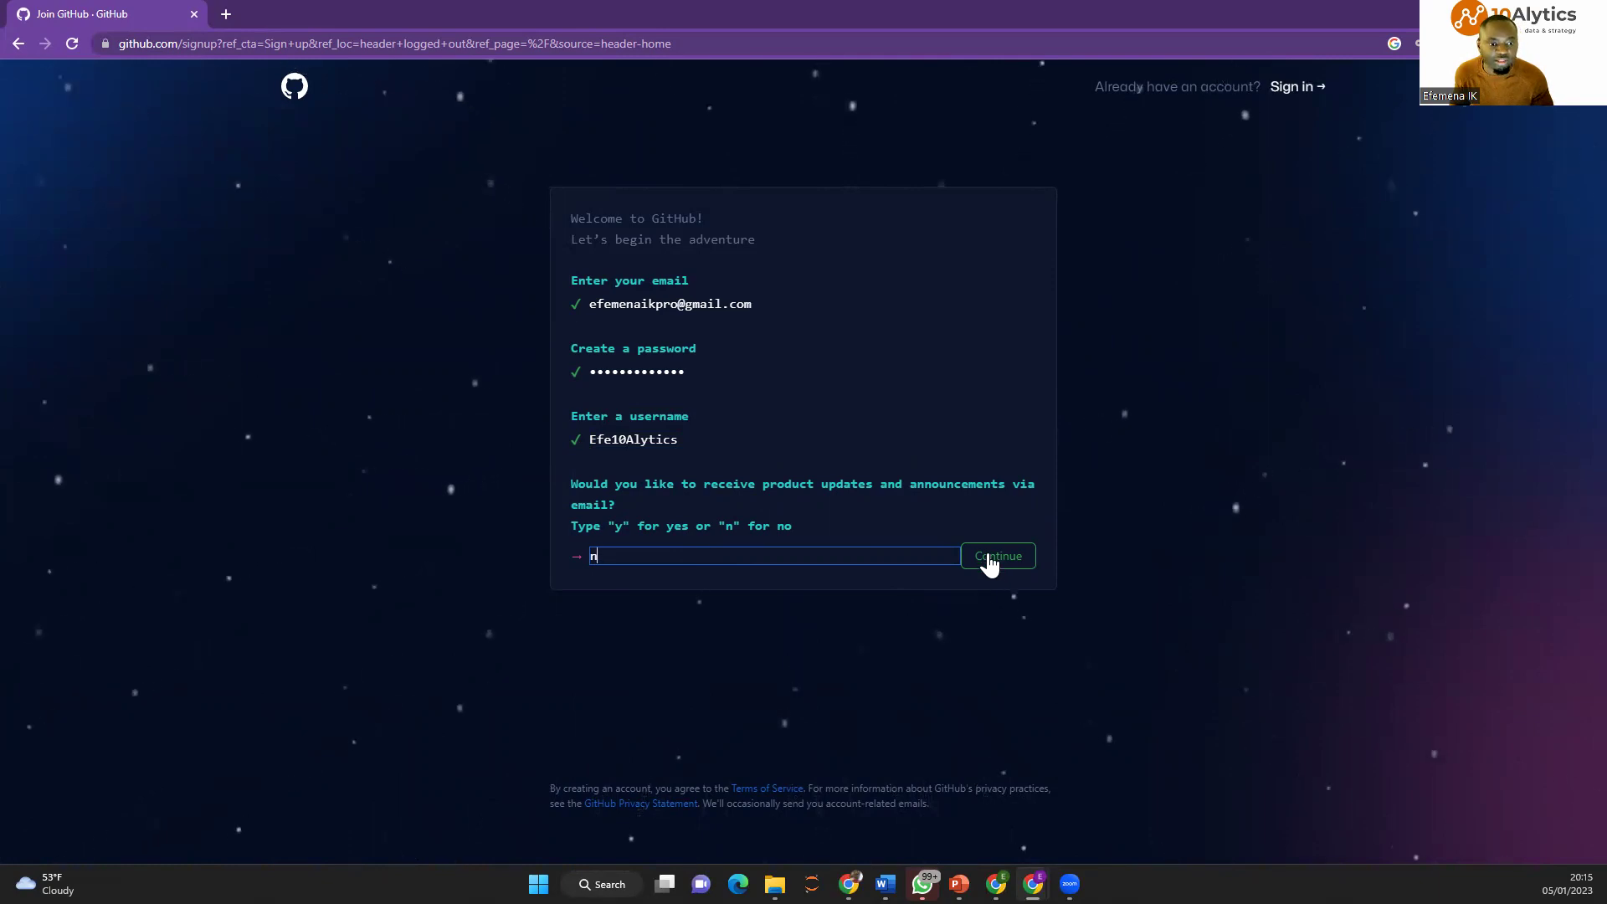
{"action": "left_click", "coordinate": [990, 563]}
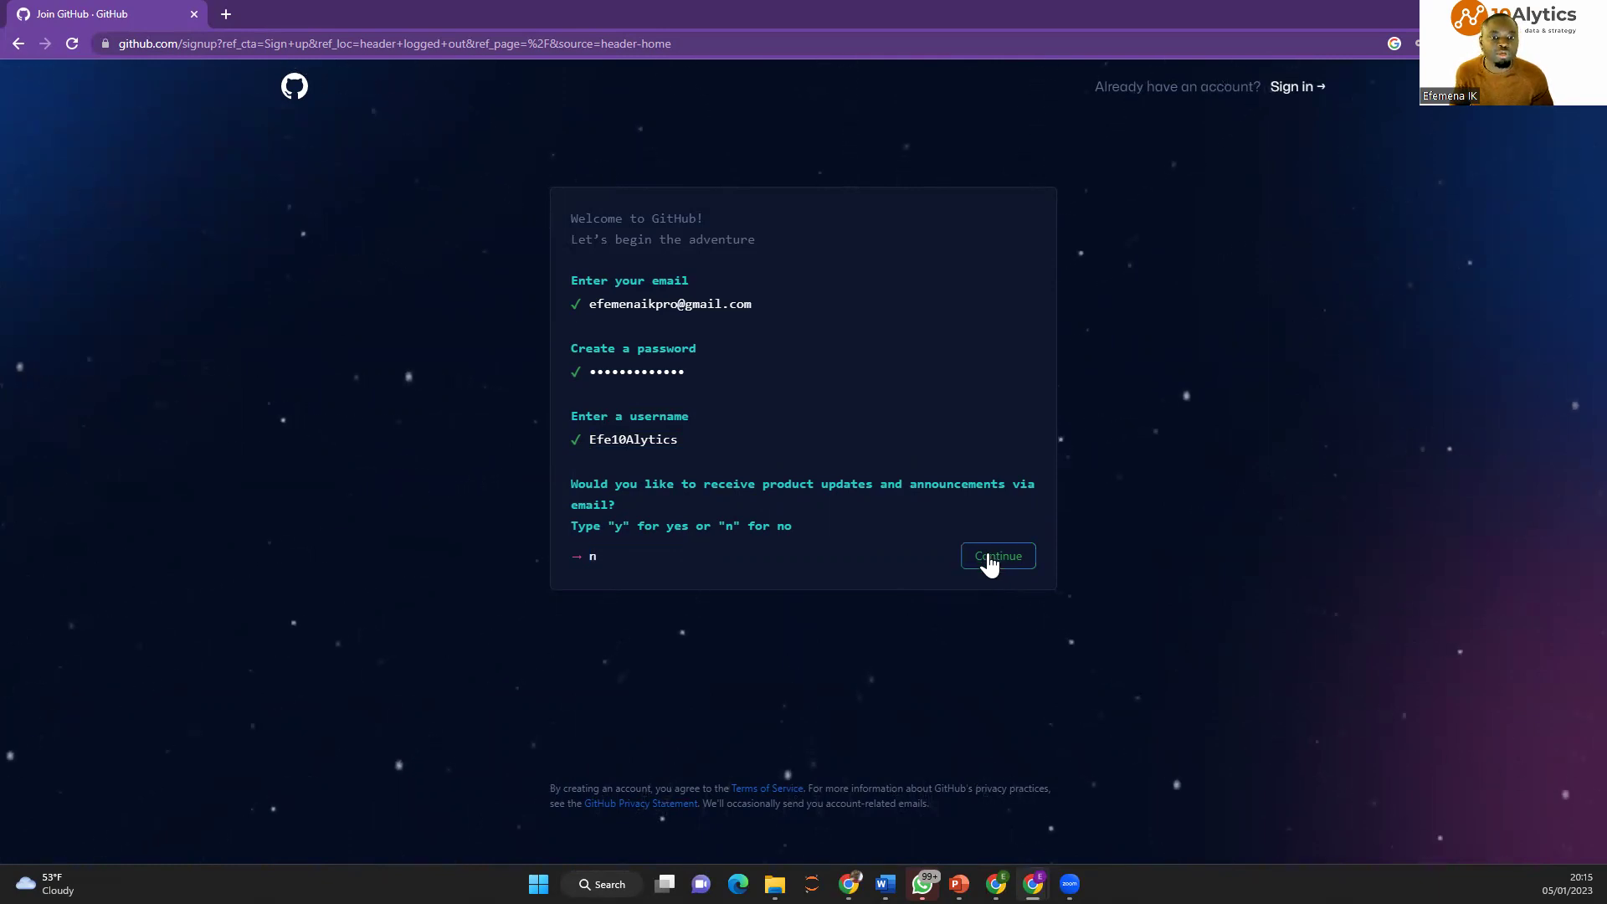
{"action": "scroll", "coordinate": [871, 536], "scroll_direction": "down", "scroll_amount": 2}
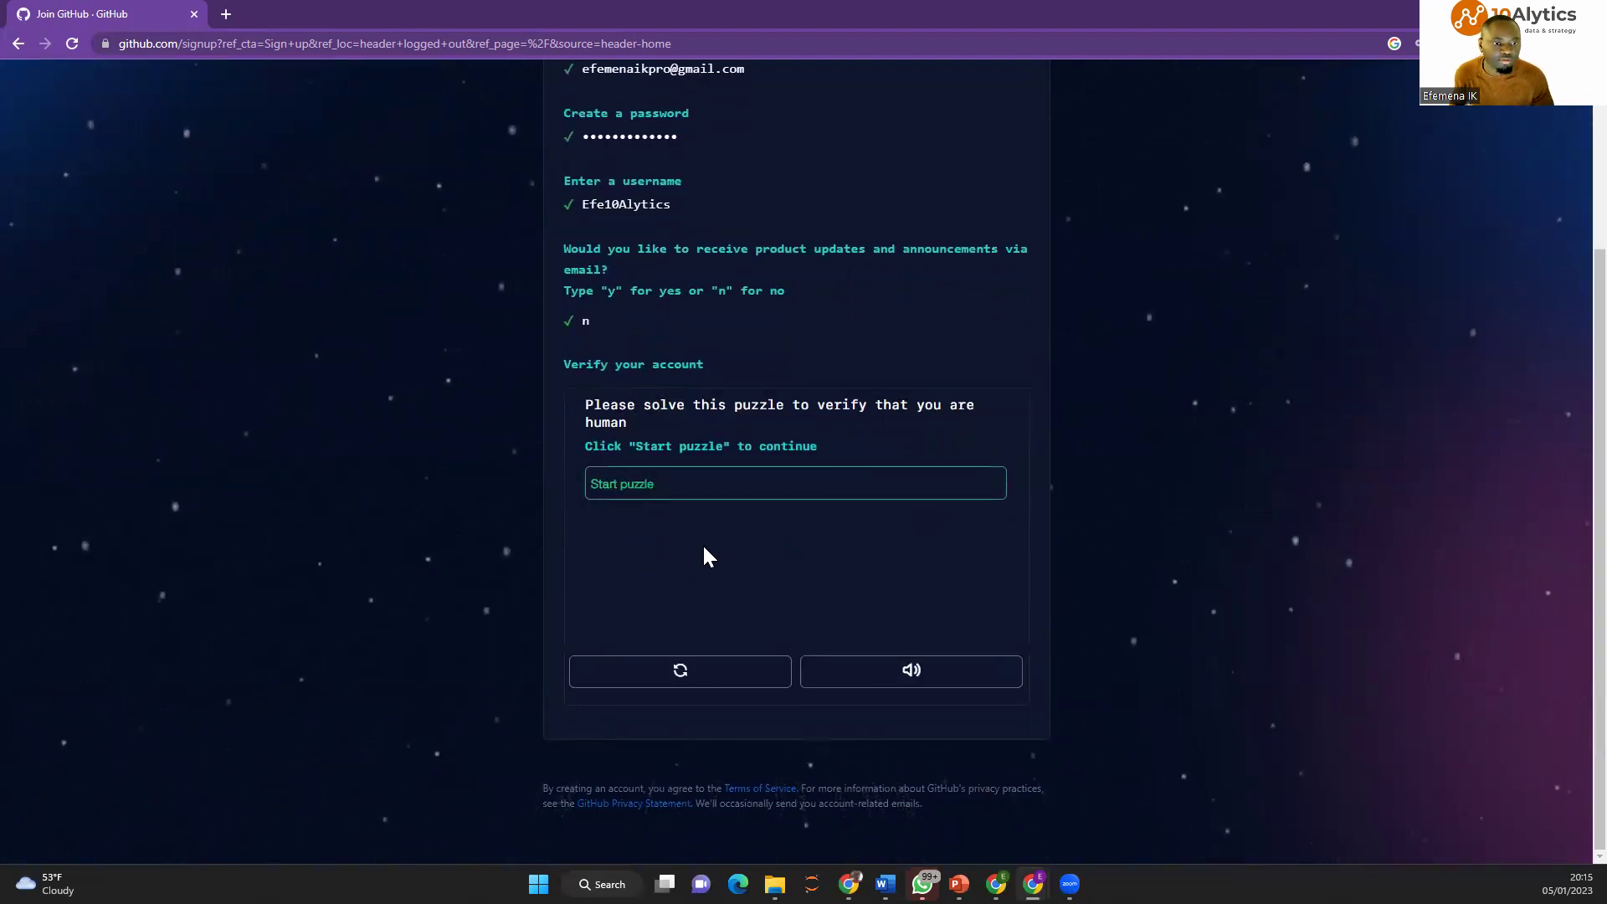
Step: Solve the image-matching verification puzzle and create the account
{"action": "left_click", "coordinate": [651, 499]}
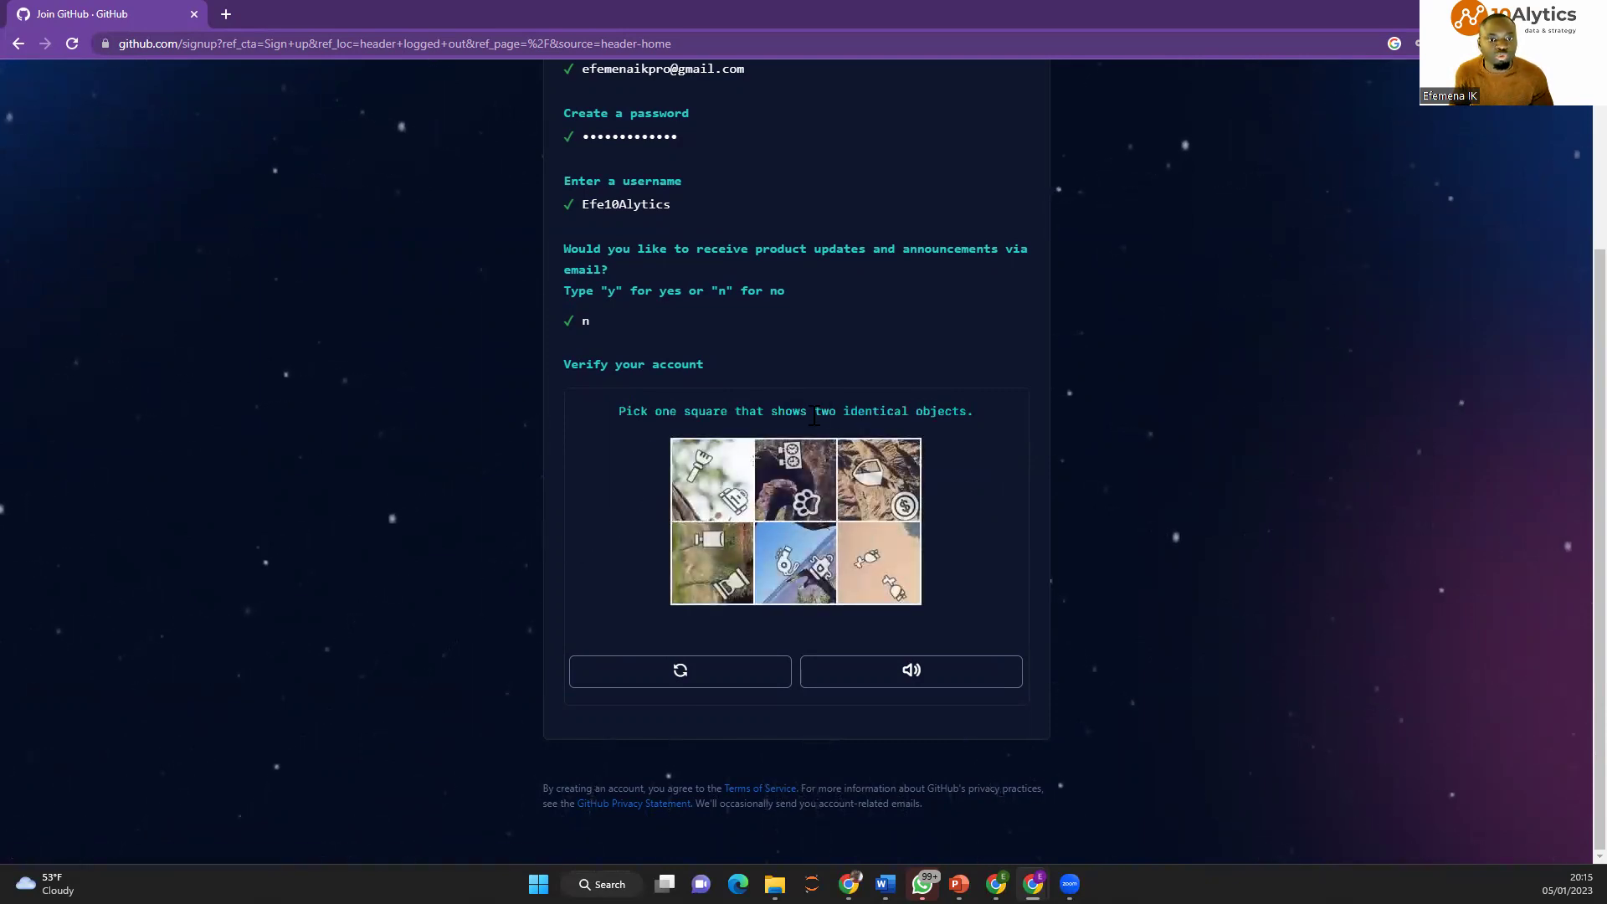
{"action": "left_click_drag", "start_coordinate": [816, 411], "coordinate": [974, 414]}
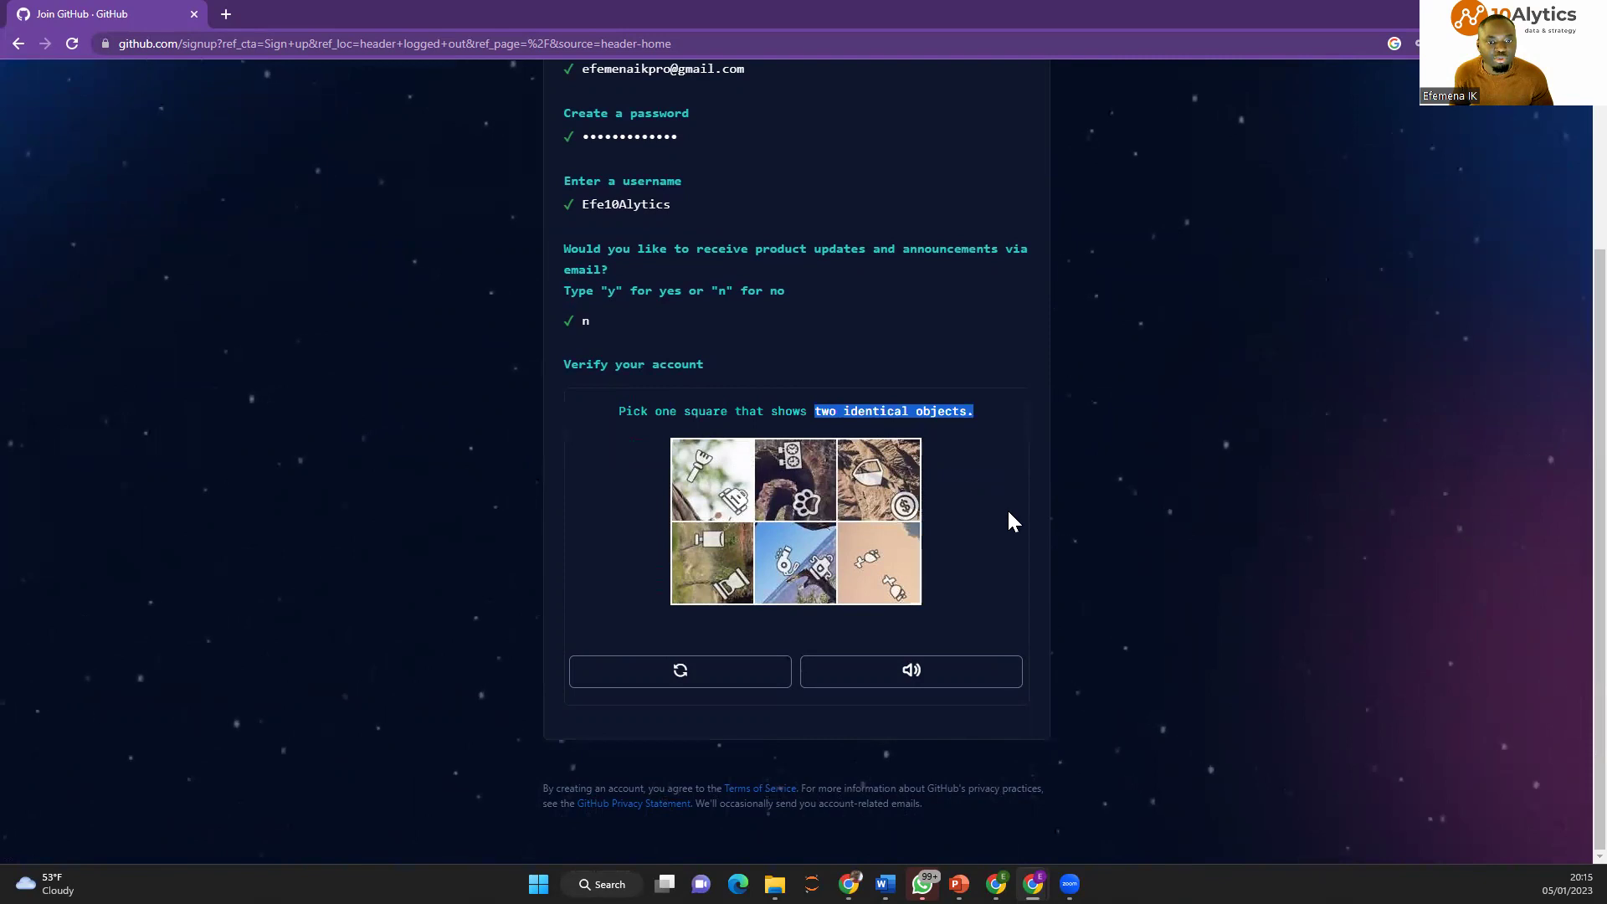
{"action": "left_click", "coordinate": [899, 596]}
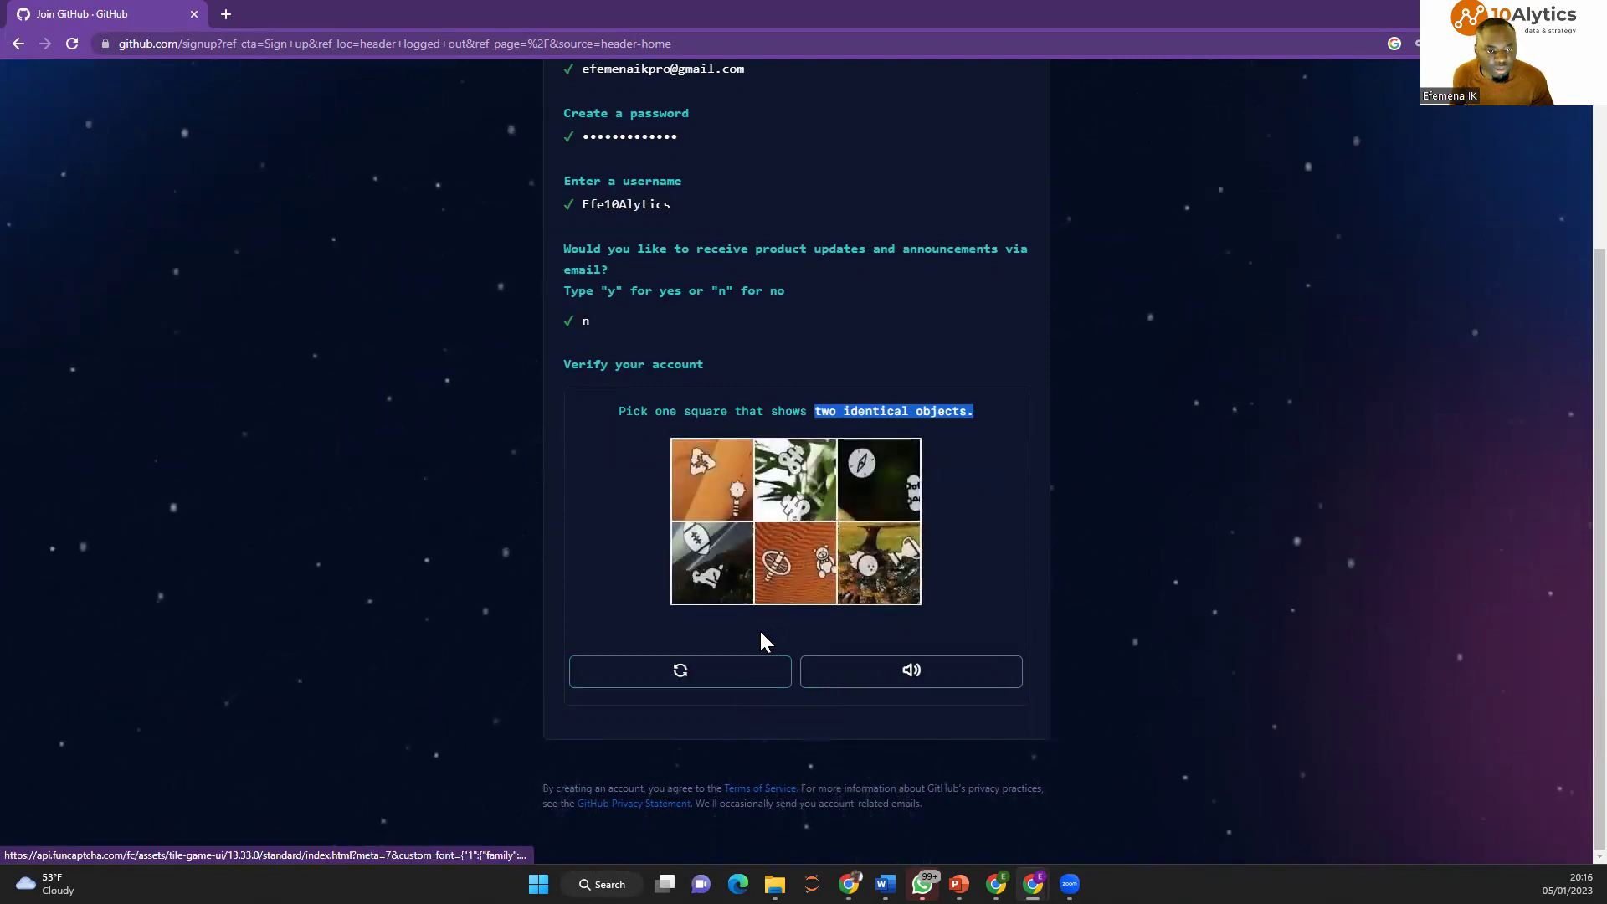
{"action": "left_click", "coordinate": [805, 477]}
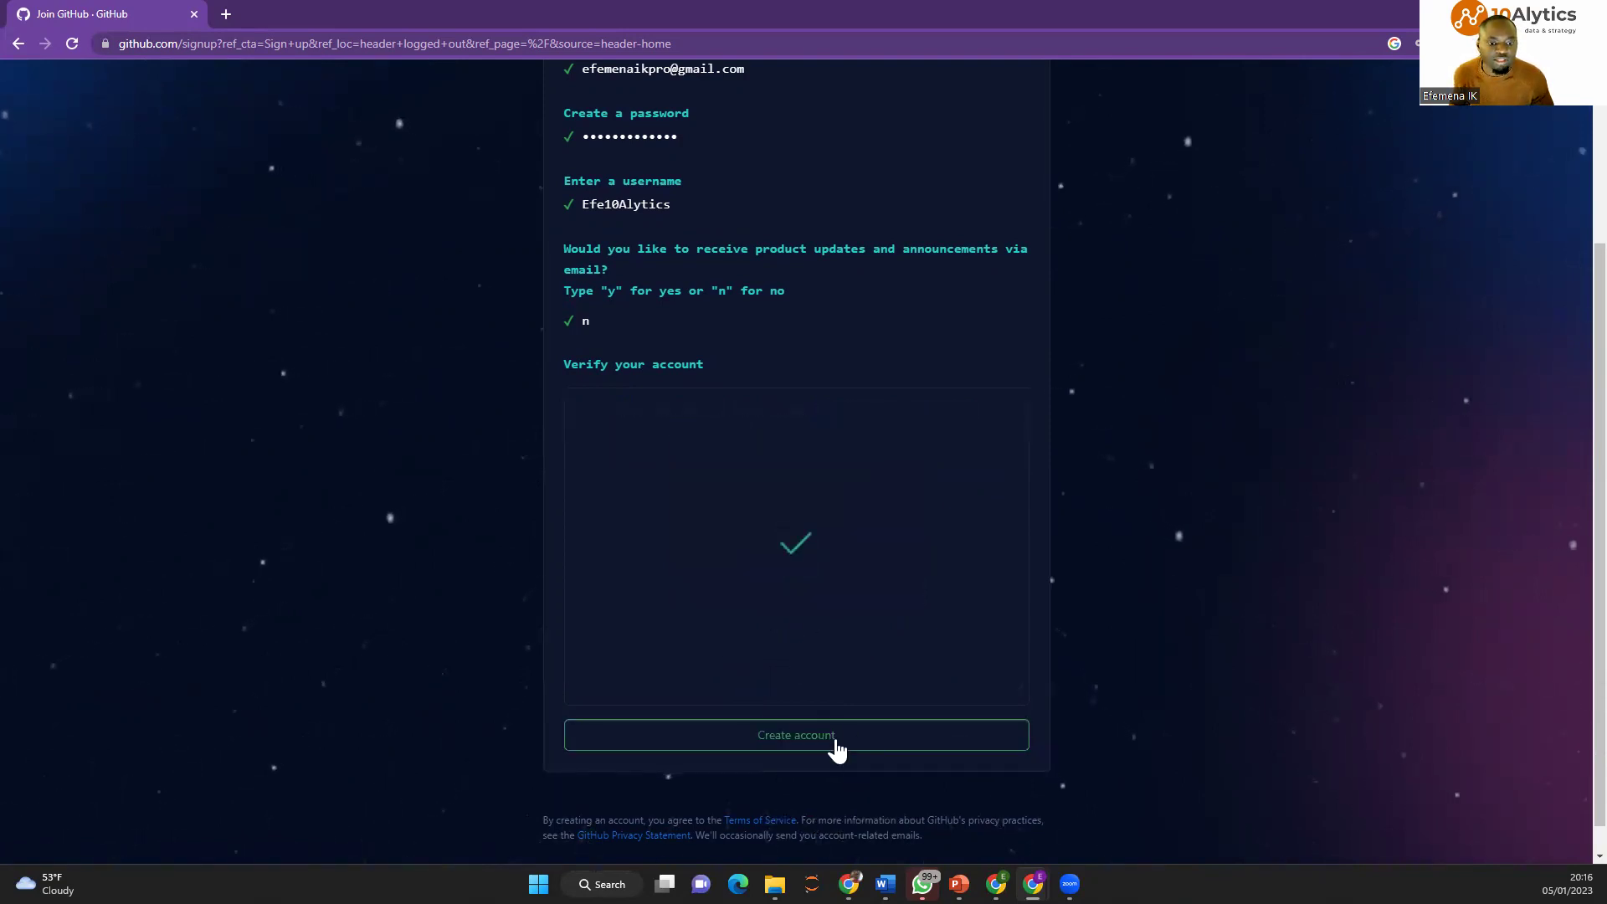
{"action": "left_click", "coordinate": [831, 744]}
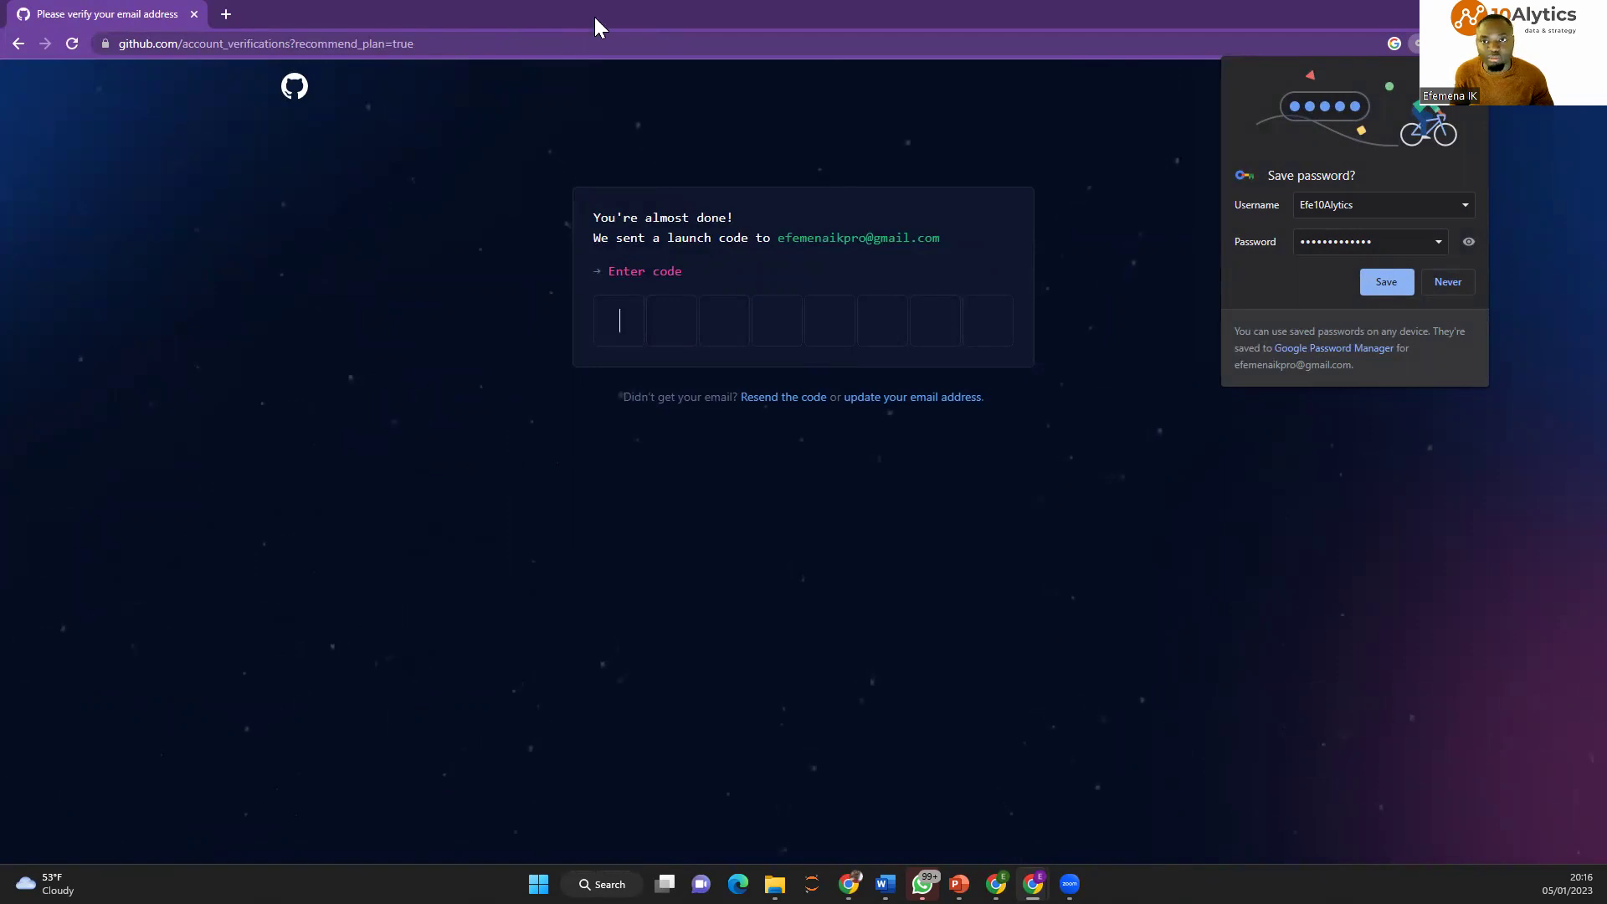
Step: Dismiss Chrome's save-password offer and paste the emailed launch code
{"action": "left_click", "coordinate": [1566, 106]}
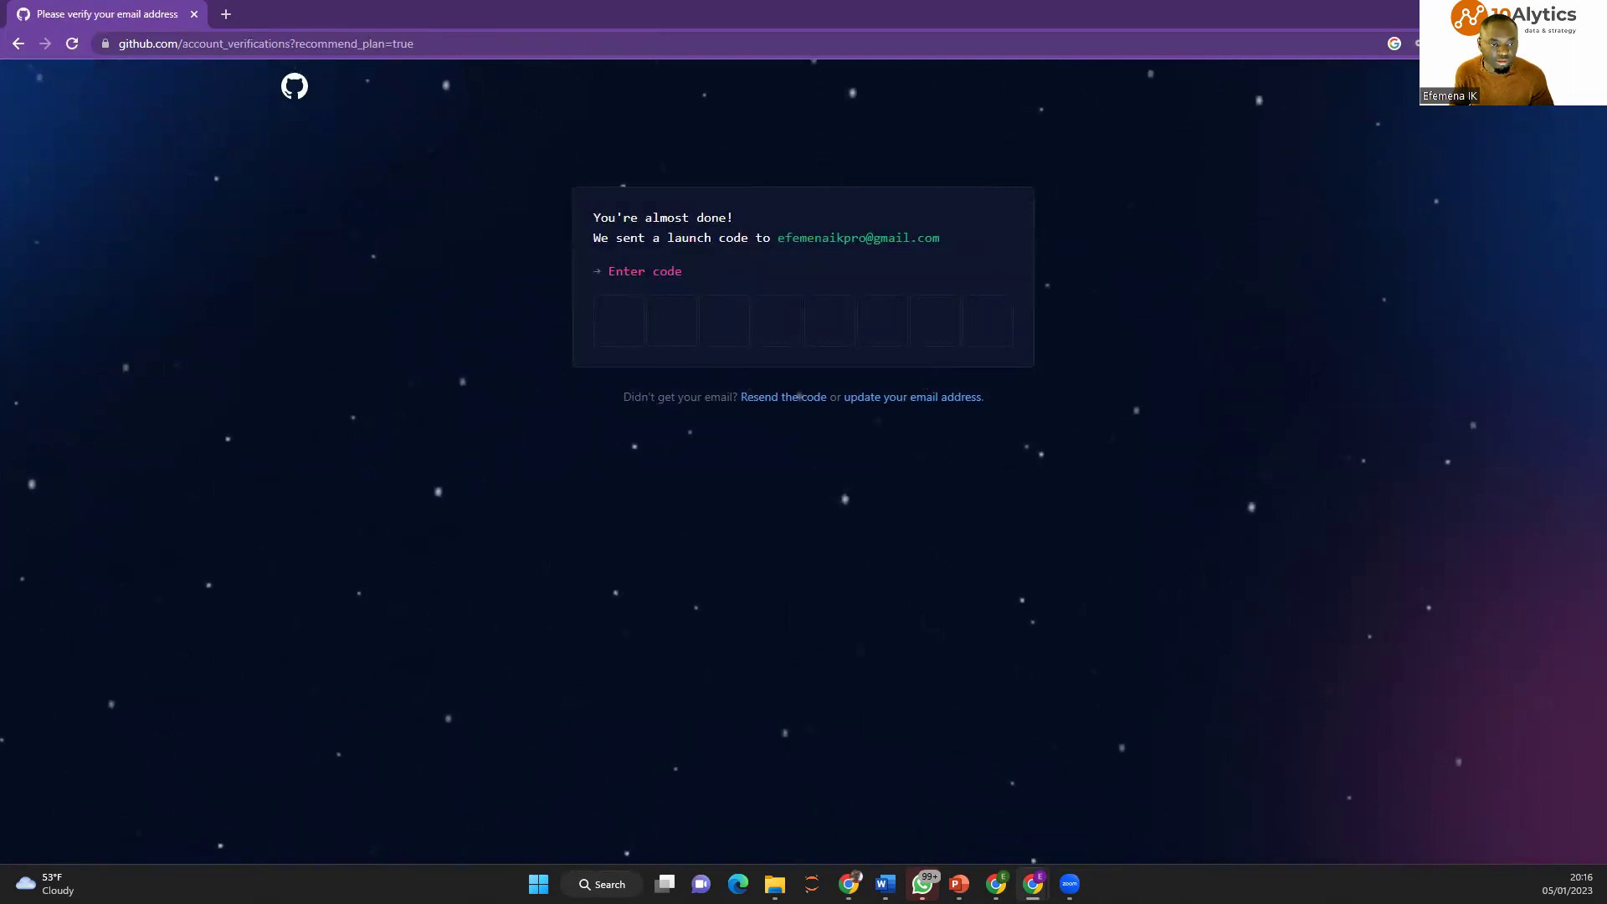
{"action": "left_click", "coordinate": [607, 306]}
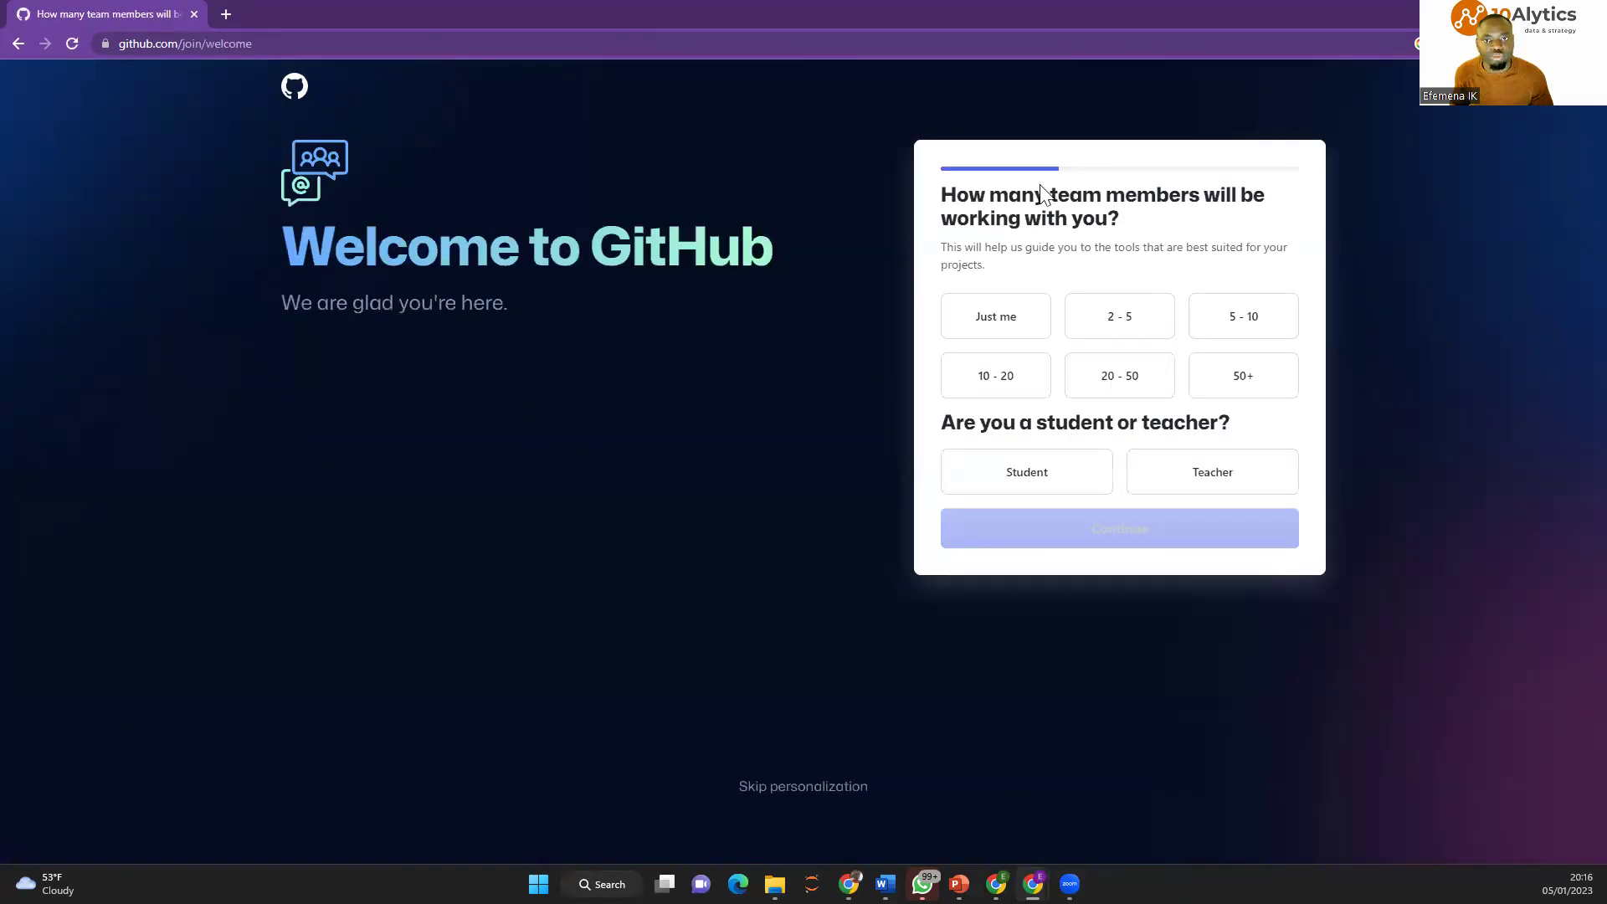
Step: Answer the welcome questions with 'Just me' and 'Teacher' and submit them
{"action": "left_click_drag", "start_coordinate": [942, 197], "coordinate": [1144, 224]}
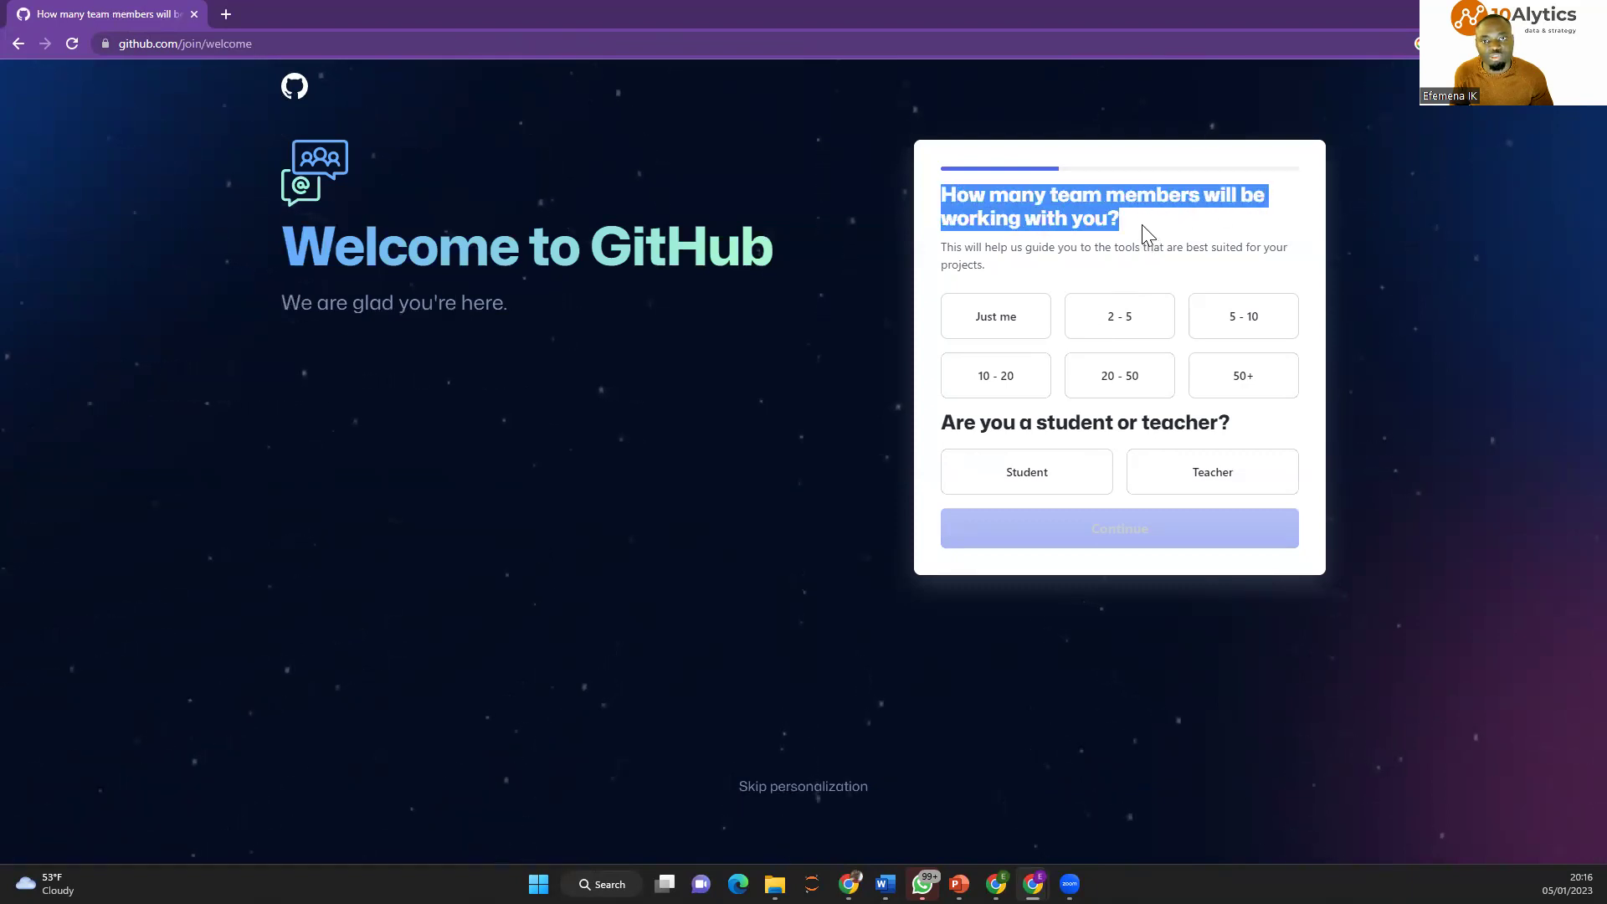
{"action": "left_click", "coordinate": [1132, 268]}
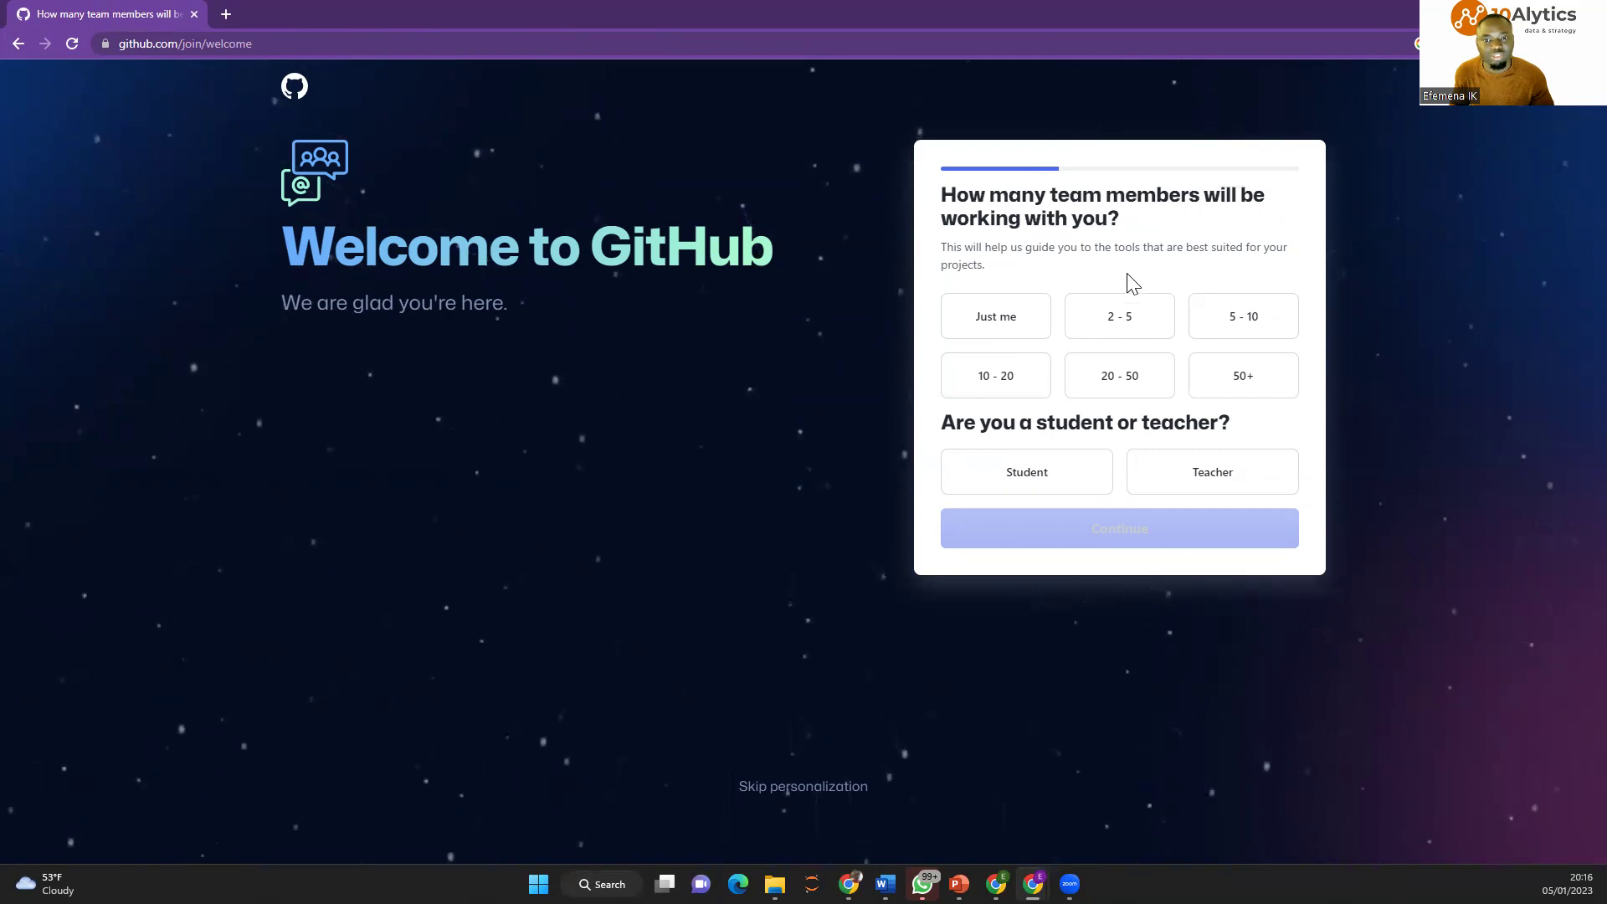
{"action": "left_click", "coordinate": [998, 326]}
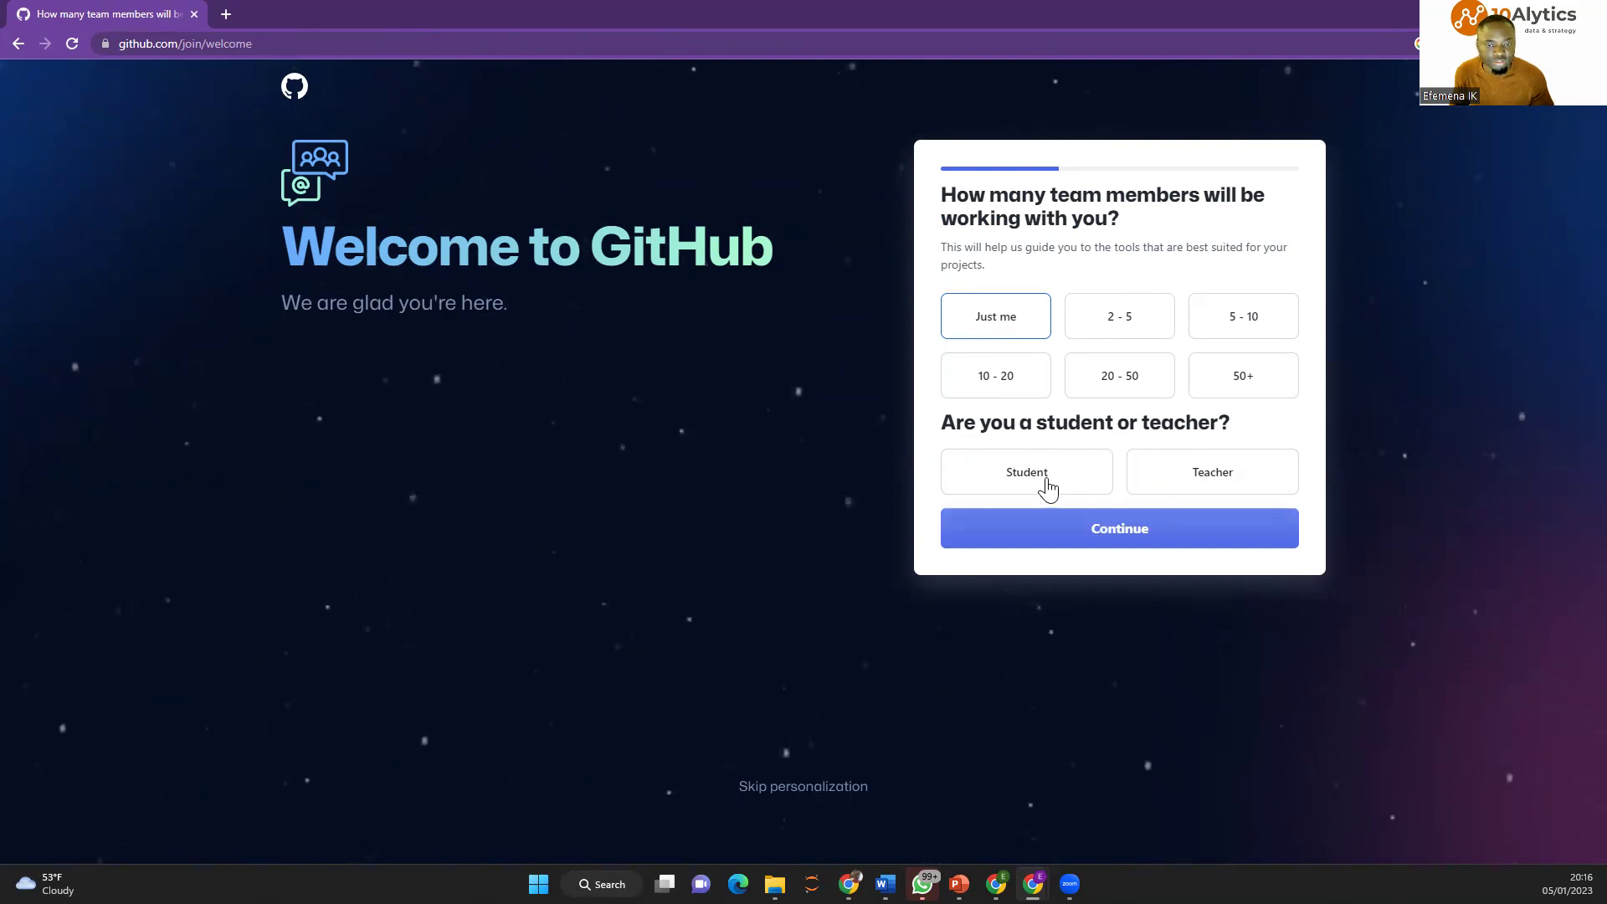
{"action": "left_click", "coordinate": [1214, 488]}
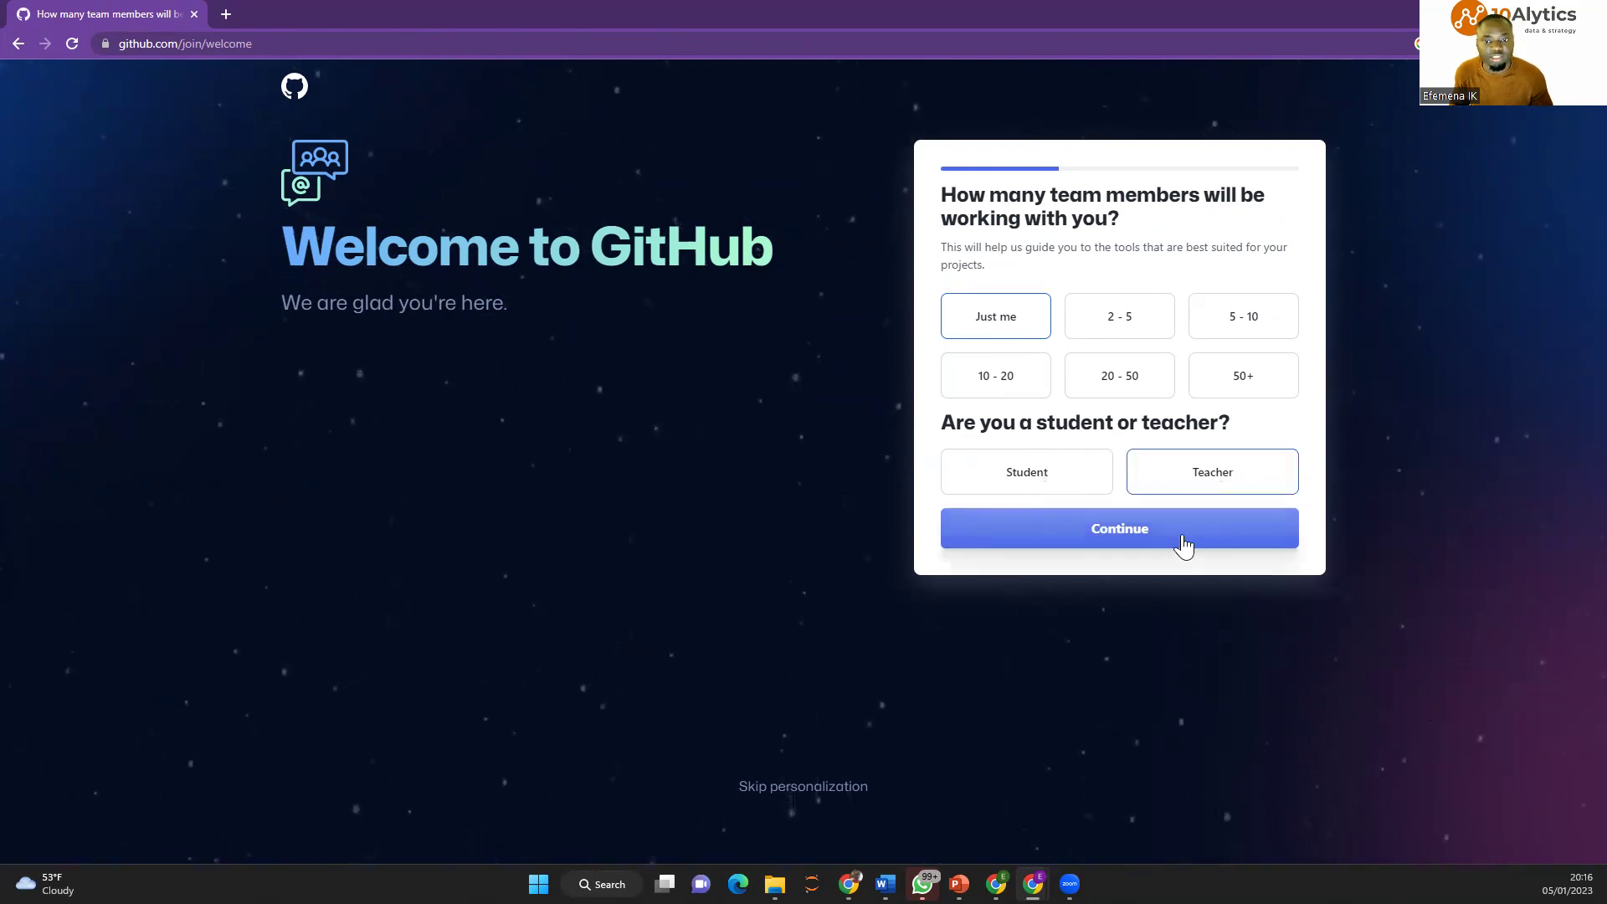
{"action": "left_click", "coordinate": [1177, 531]}
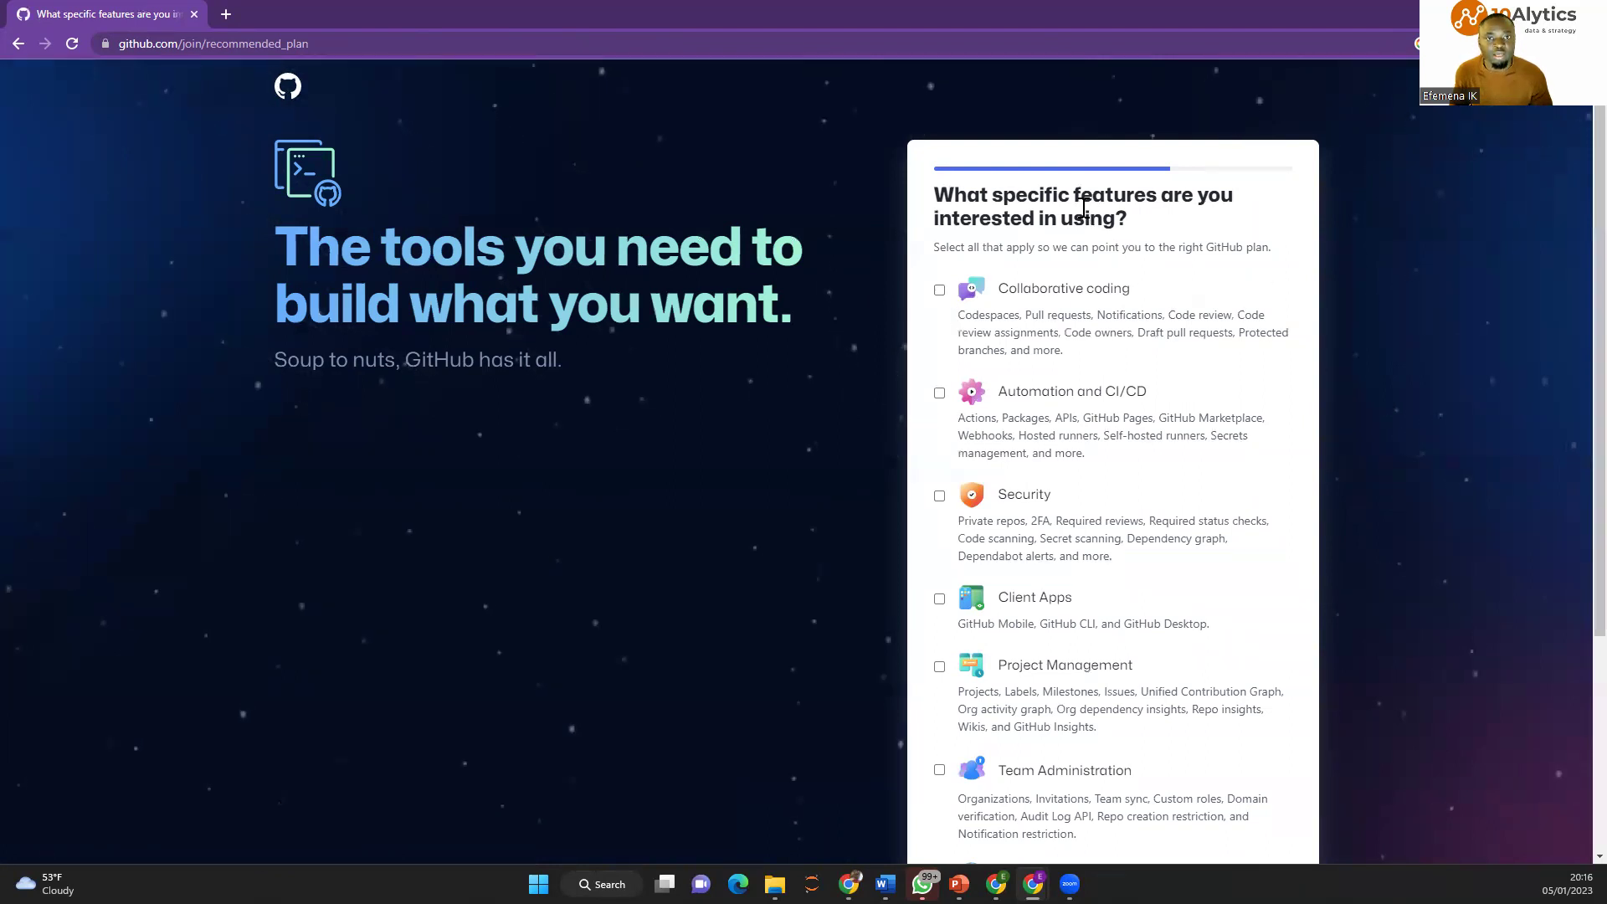
{"action": "left_click_drag", "start_coordinate": [1052, 195], "coordinate": [1254, 244]}
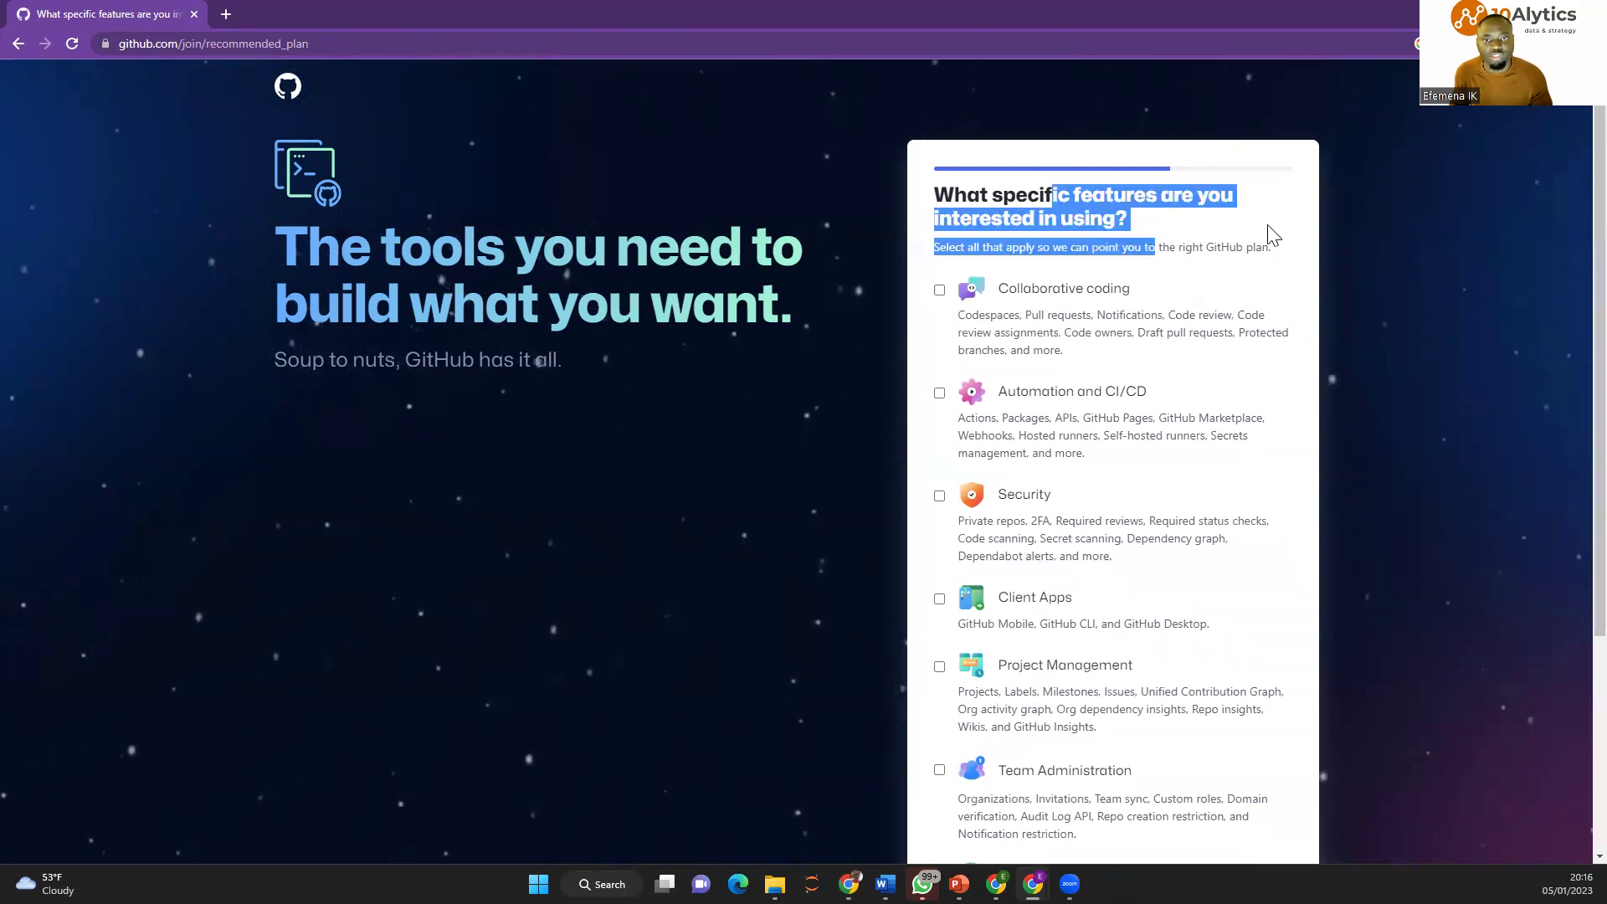
Step: Tick Automation and CI/CD, Collaborative coding, Project Management and Team Administration, then continue
{"action": "left_click", "coordinate": [1327, 296]}
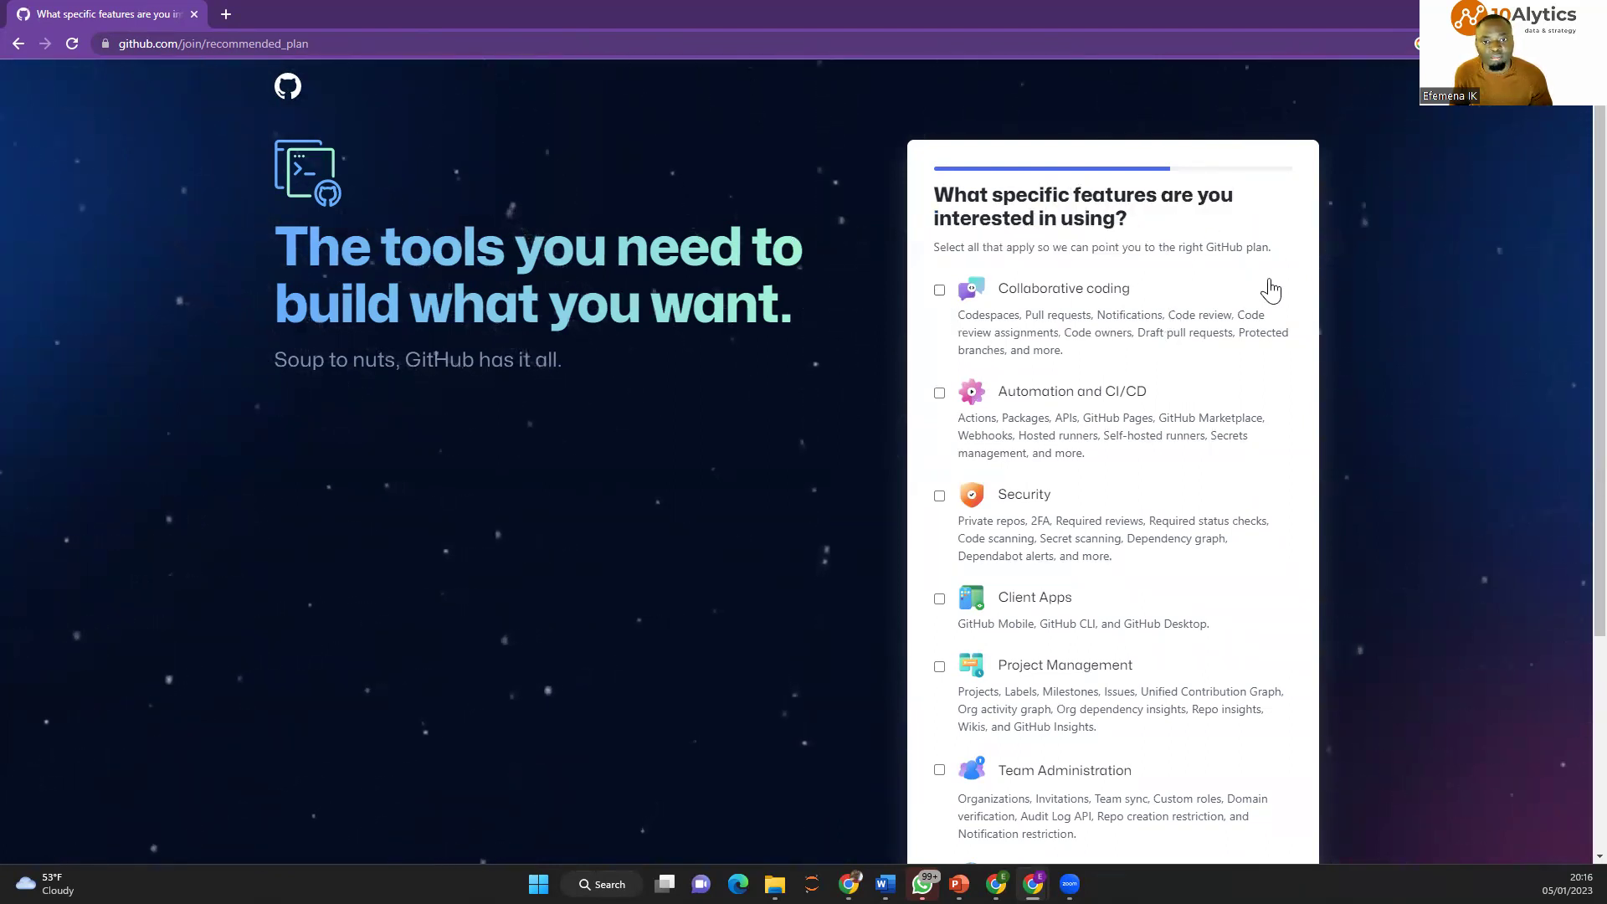
{"action": "scroll", "coordinate": [1270, 290], "scroll_direction": "down", "scroll_amount": 4}
{"action": "scroll", "coordinate": [1272, 287], "scroll_direction": "up", "scroll_amount": 3}
{"action": "scroll", "coordinate": [1272, 289], "scroll_direction": "up", "scroll_amount": 1}
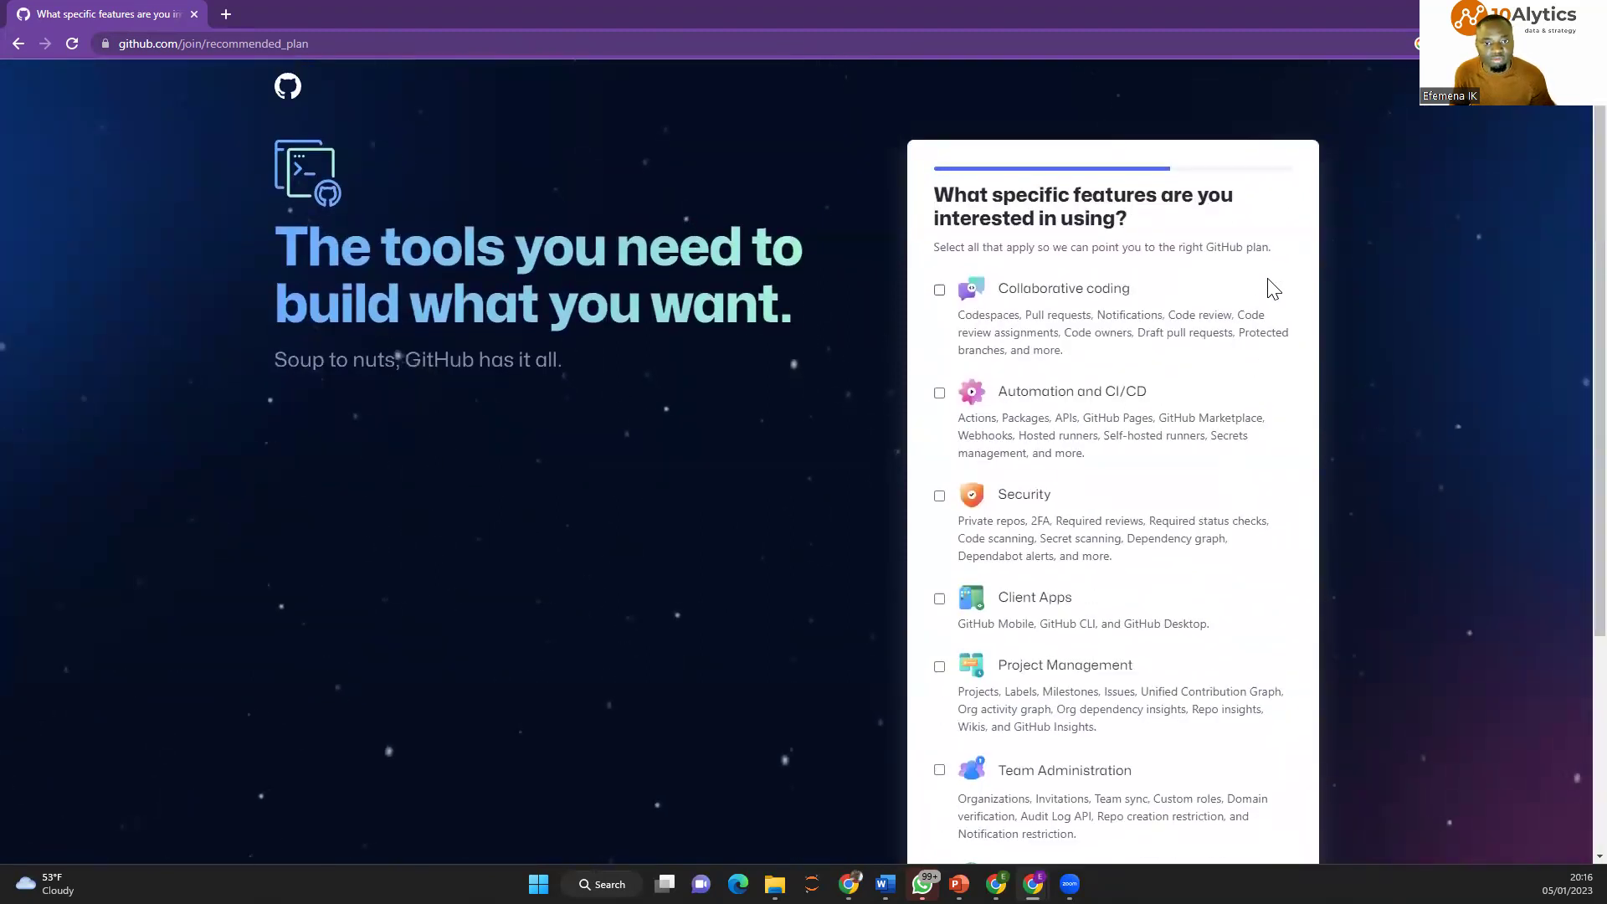
{"action": "left_click", "coordinate": [939, 393]}
{"action": "left_click", "coordinate": [939, 290]}
{"action": "scroll", "coordinate": [1088, 462], "scroll_direction": "down", "scroll_amount": 1}
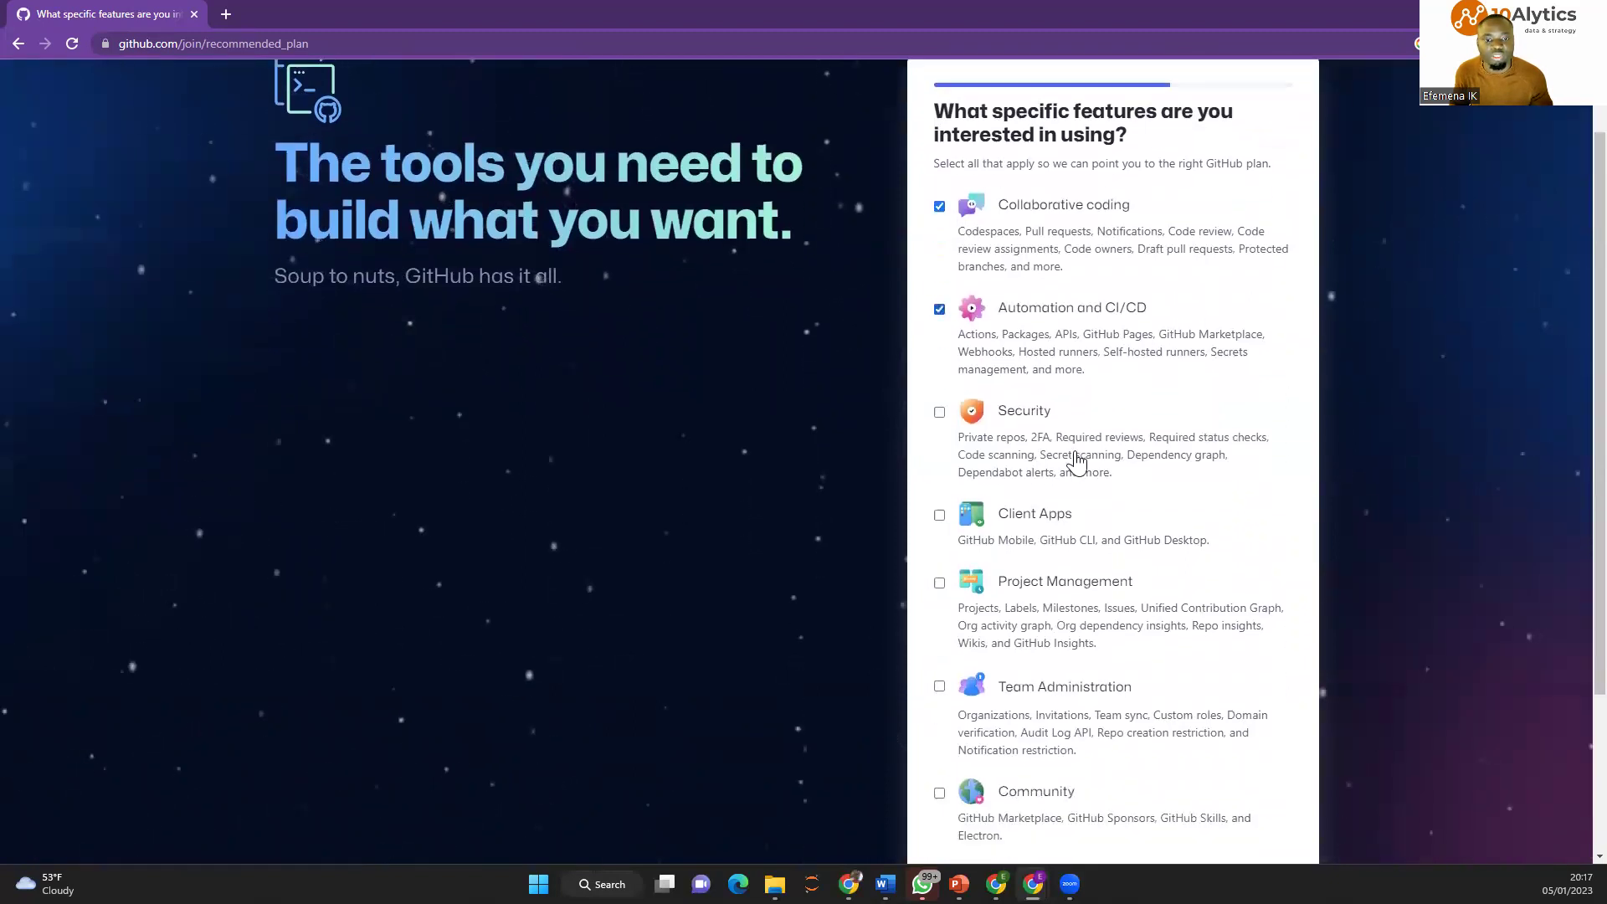
{"action": "left_click", "coordinate": [939, 583]}
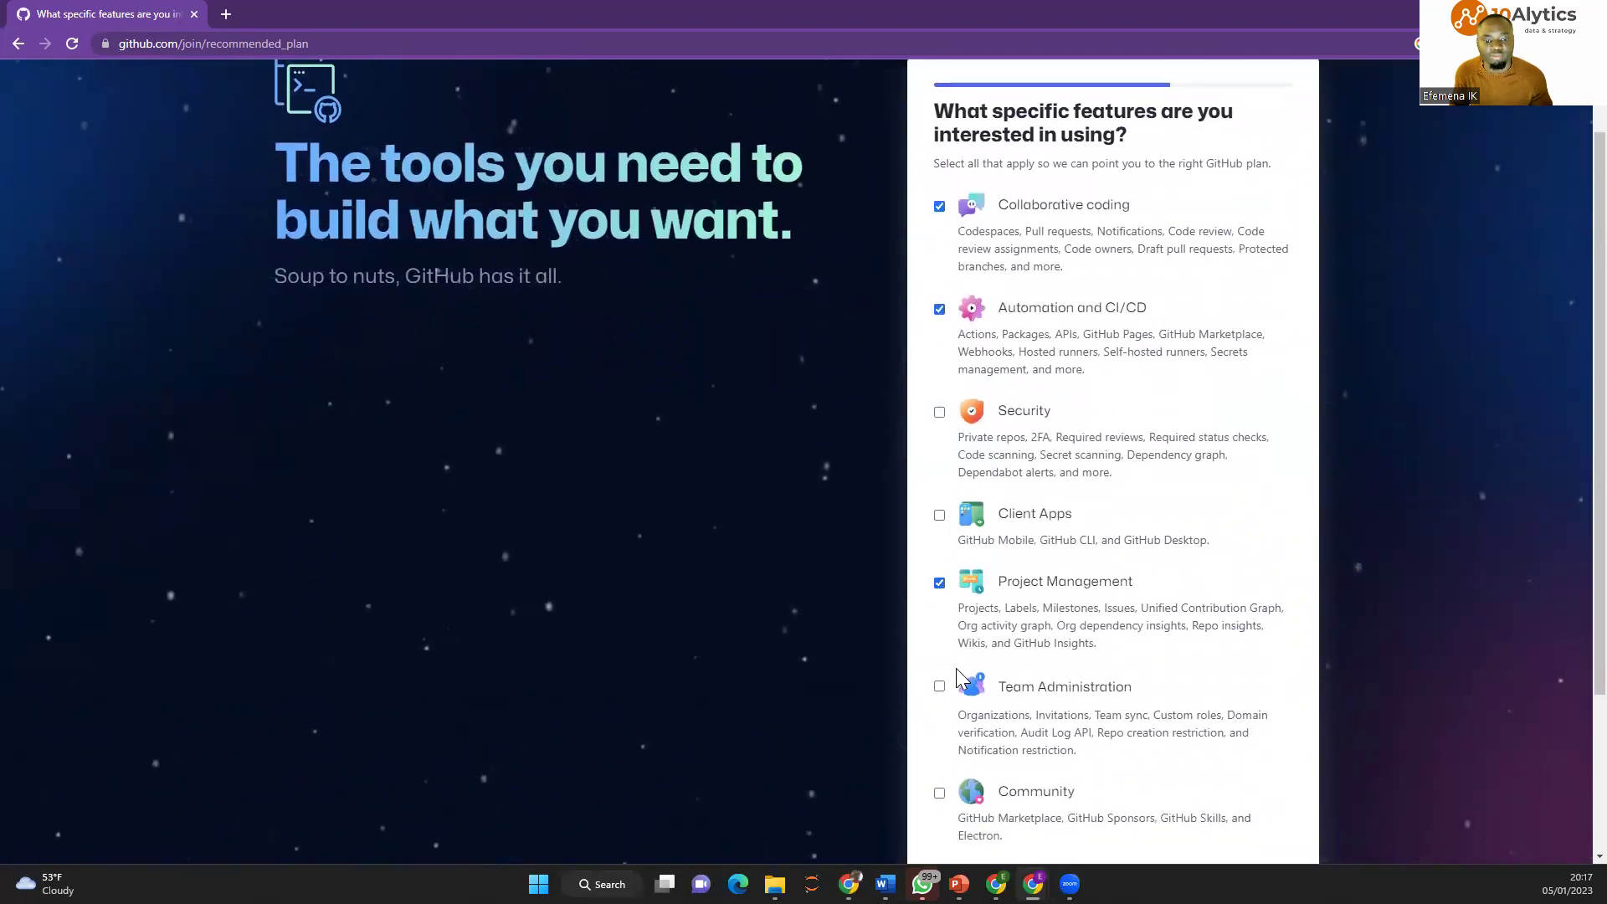
{"action": "left_click", "coordinate": [939, 687]}
{"action": "scroll", "coordinate": [1100, 590], "scroll_direction": "down", "scroll_amount": 1}
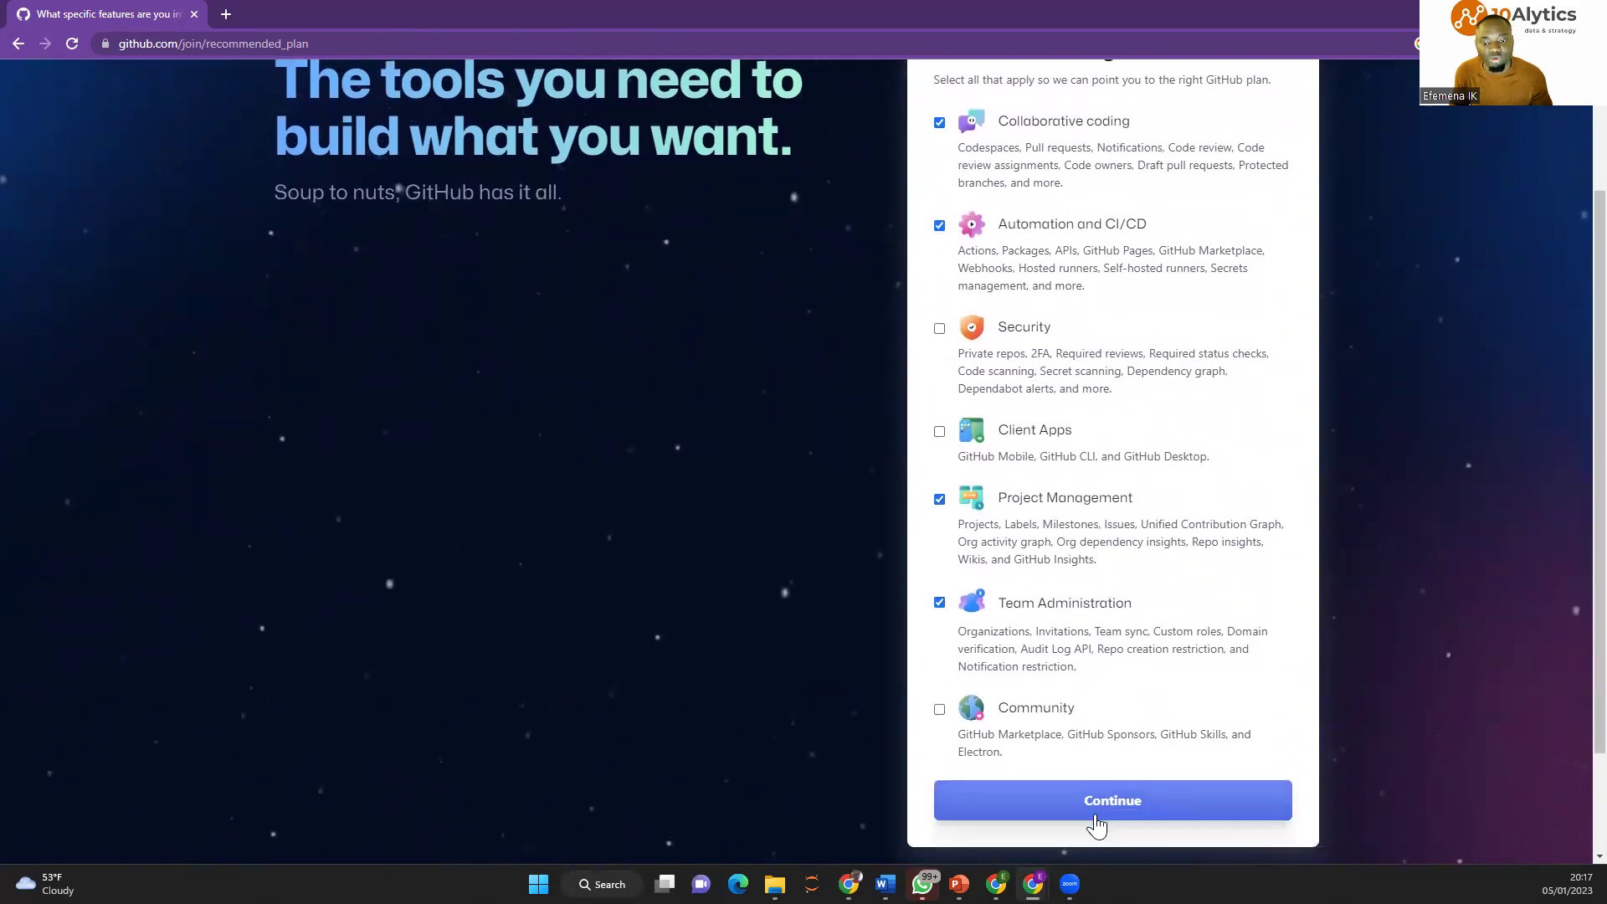
{"action": "left_click", "coordinate": [1171, 793]}
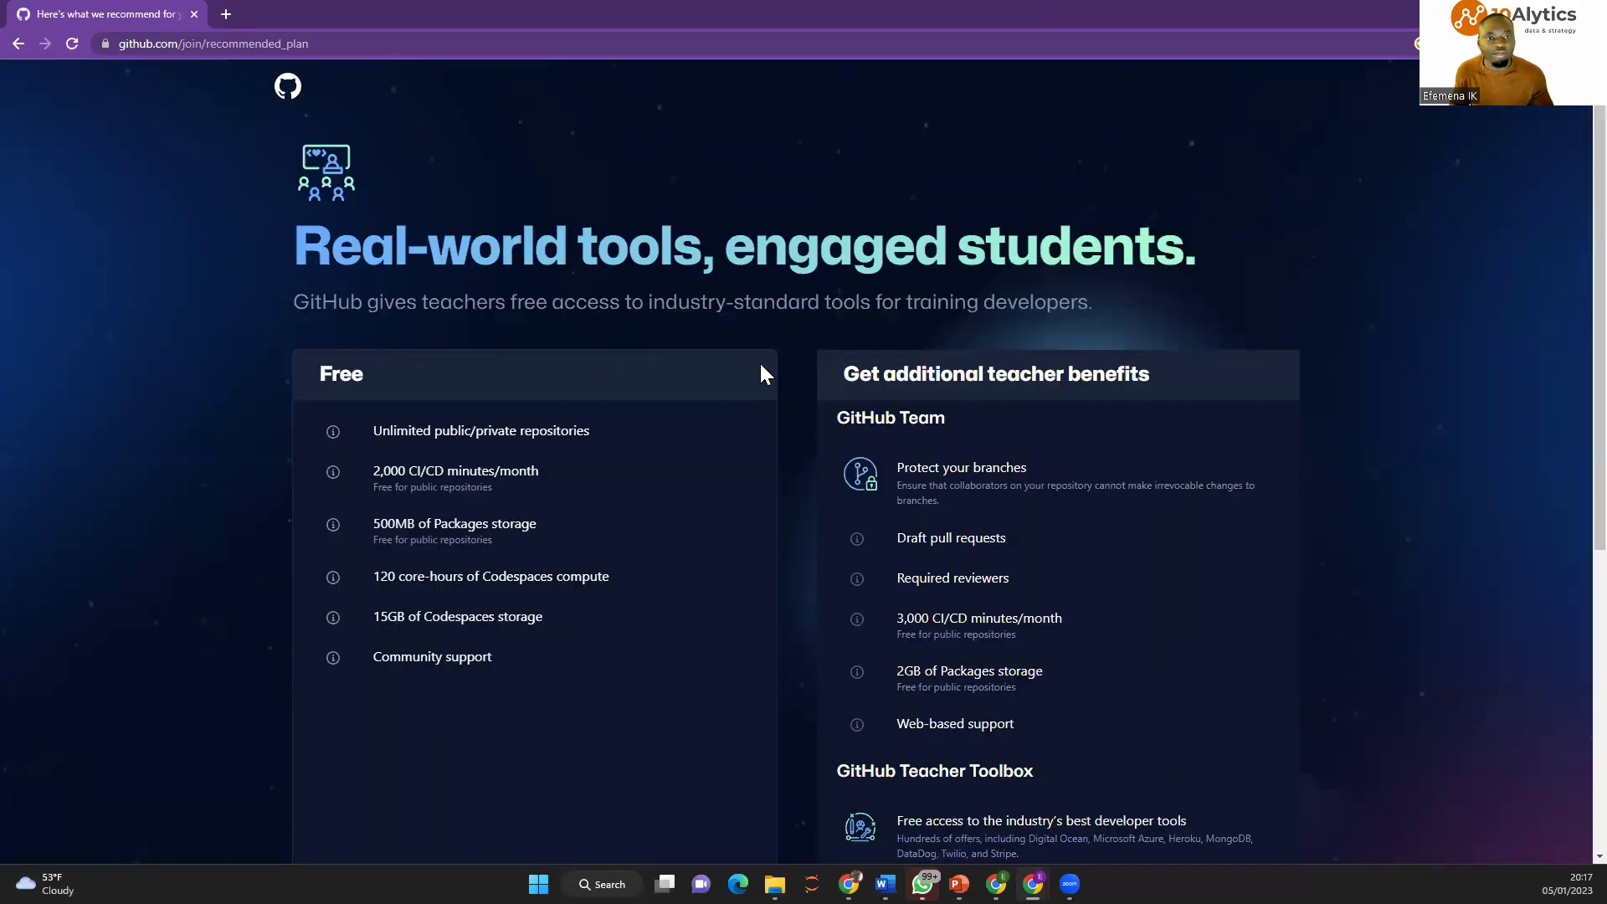
Step: Review the Free versus teacher-benefits plan comparison and choose 'Continue for free'
{"action": "scroll", "coordinate": [762, 368], "scroll_direction": "down", "scroll_amount": 2}
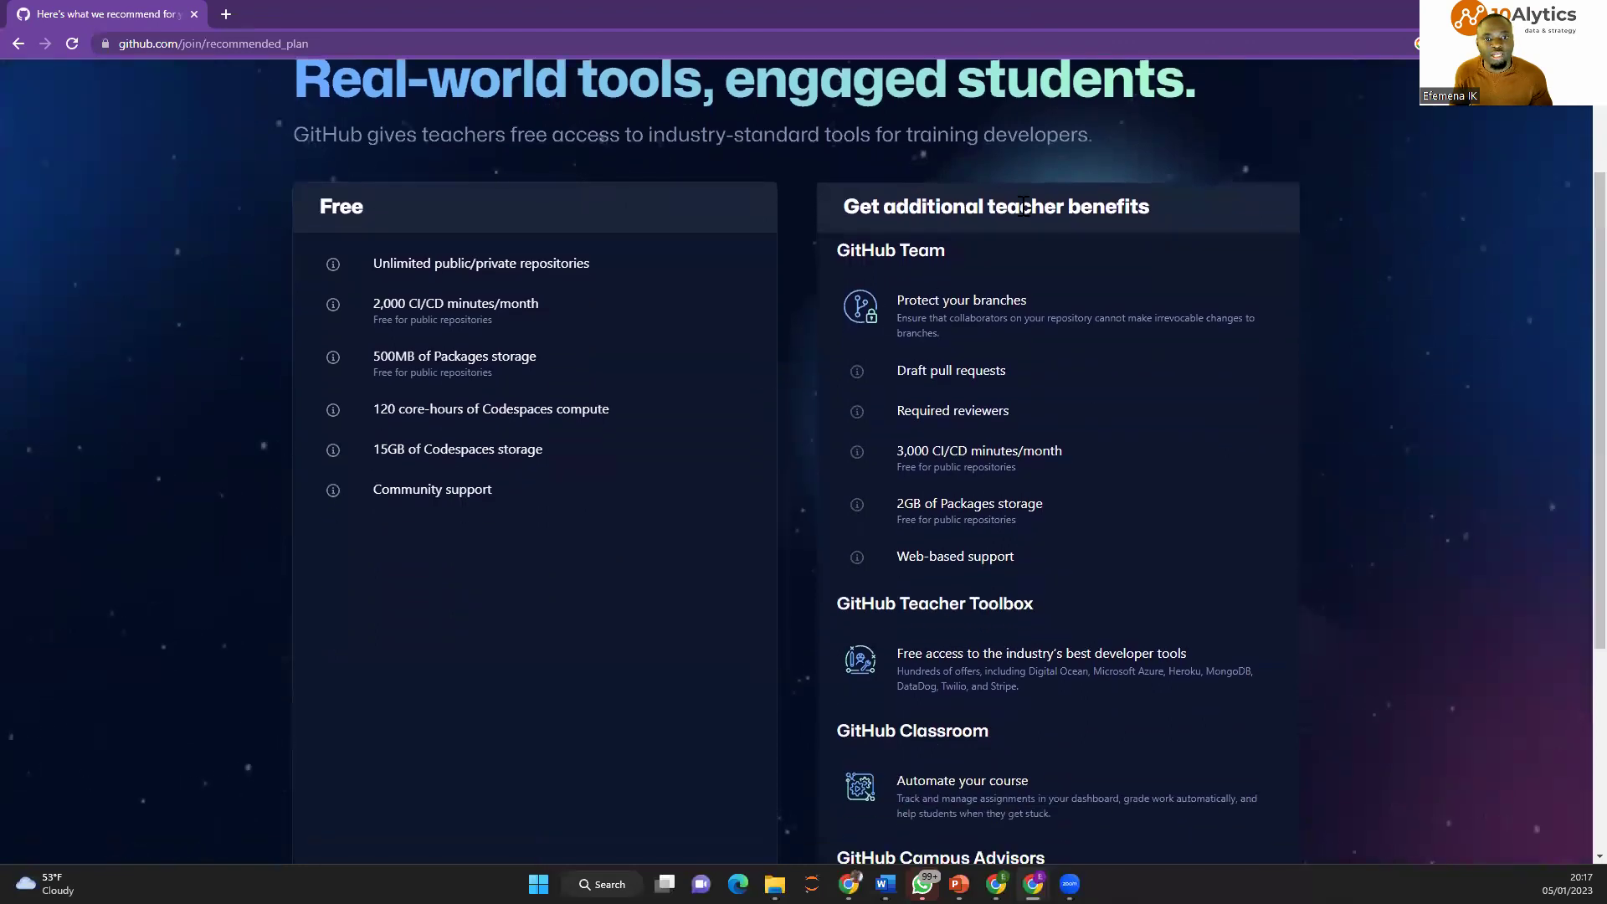
{"action": "scroll", "coordinate": [1088, 251], "scroll_direction": "down", "scroll_amount": 1}
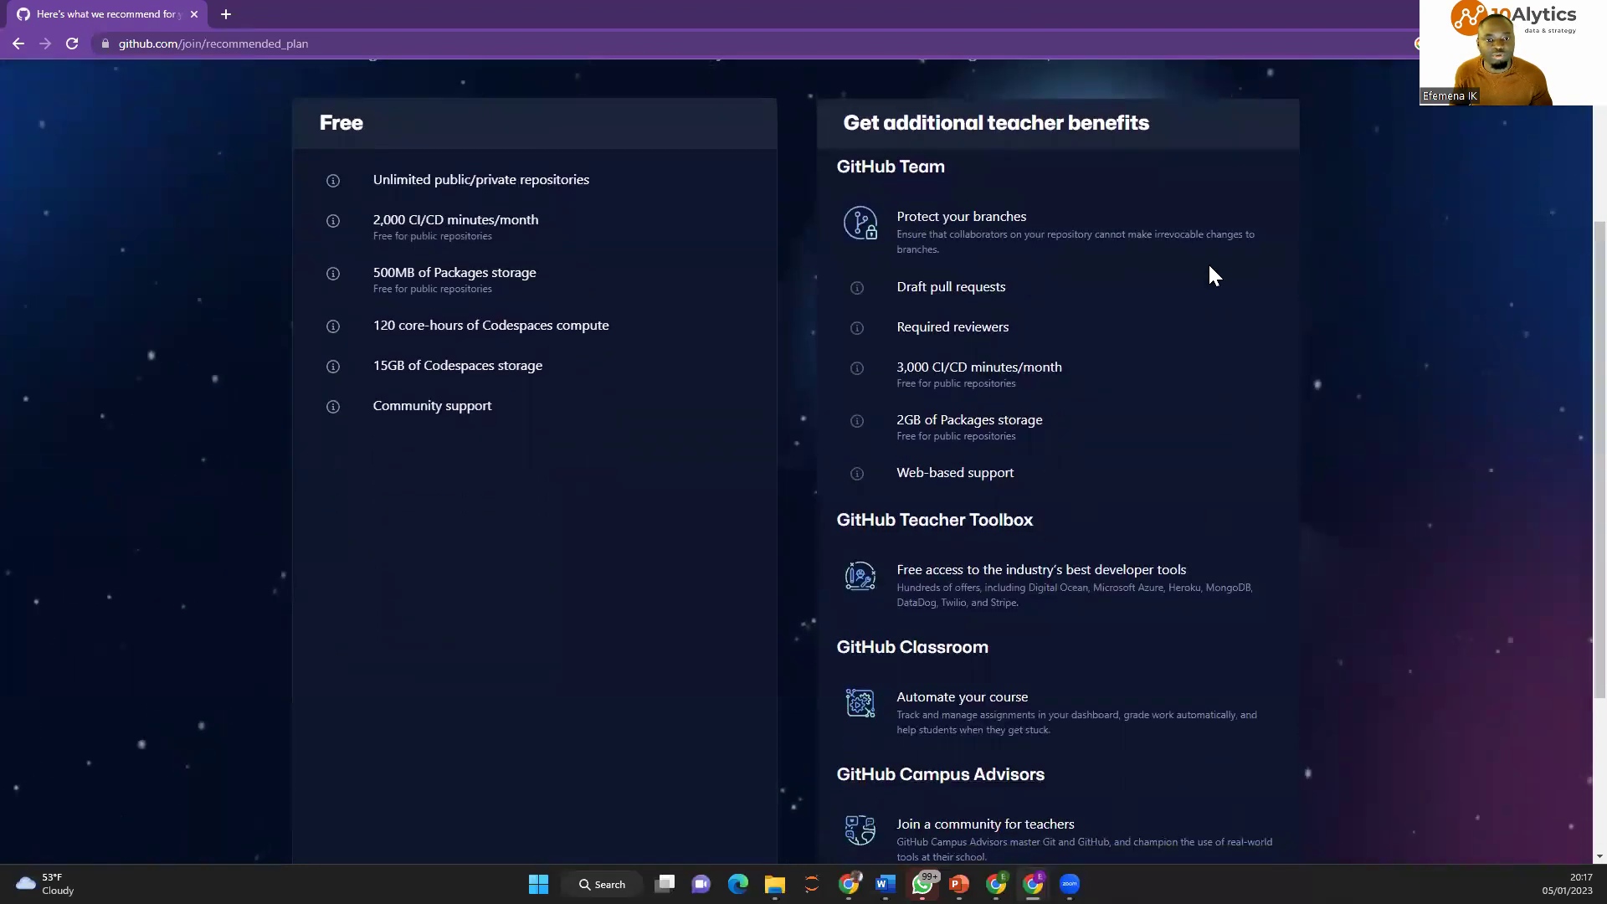
{"action": "scroll", "coordinate": [1080, 498], "scroll_direction": "down", "scroll_amount": 2}
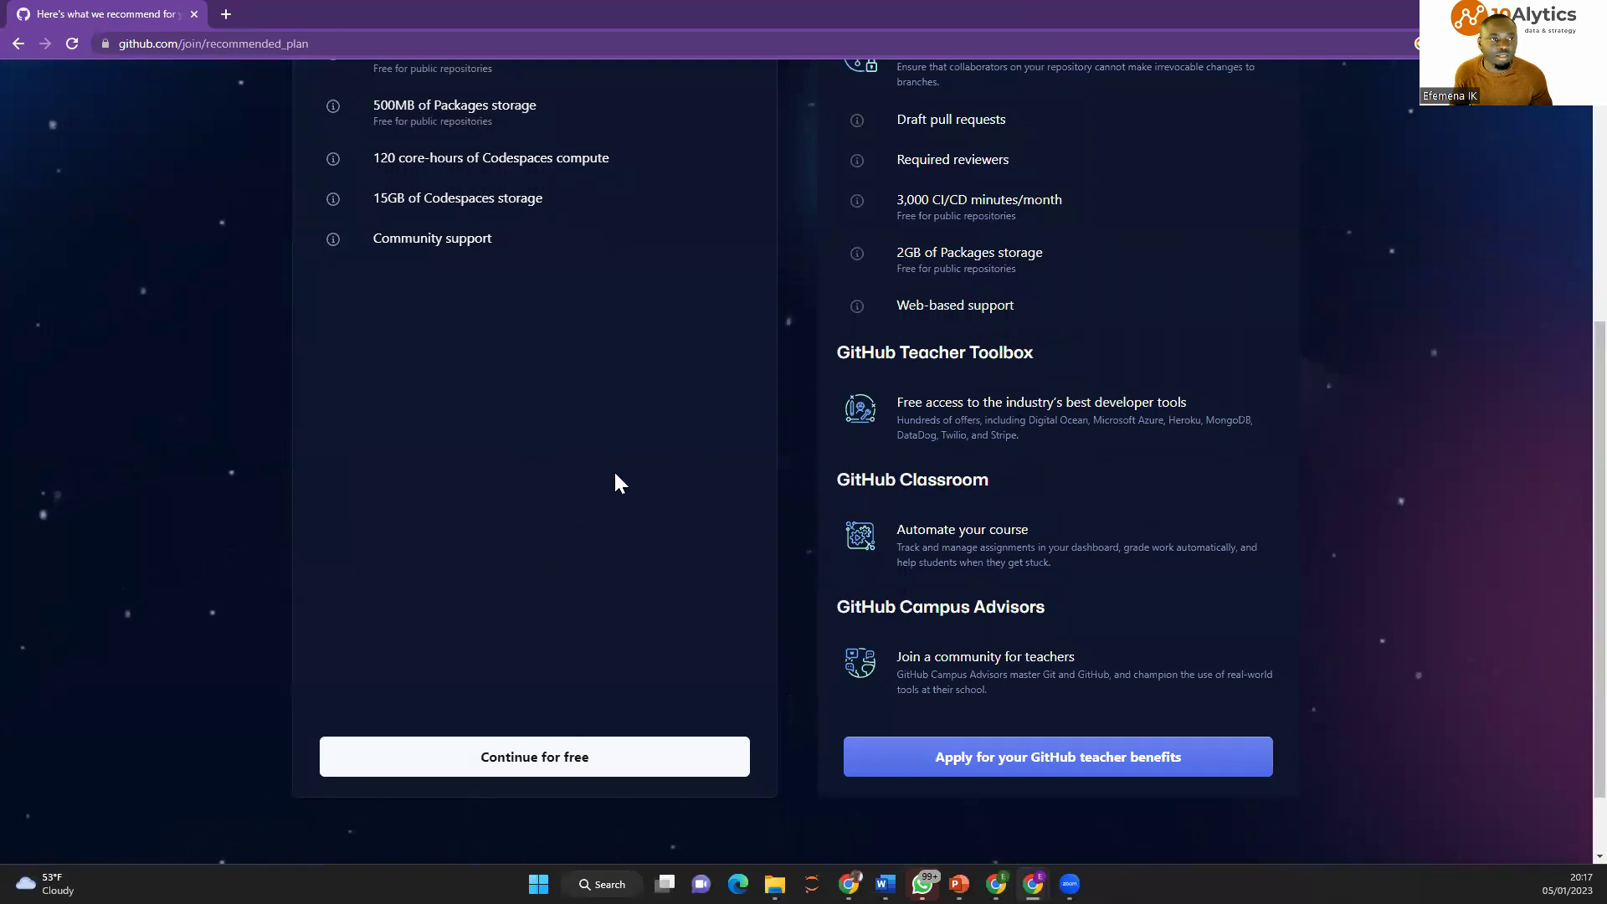
{"action": "scroll", "coordinate": [611, 471], "scroll_direction": "up", "scroll_amount": 3}
{"action": "scroll", "coordinate": [611, 469], "scroll_direction": "down", "scroll_amount": 3}
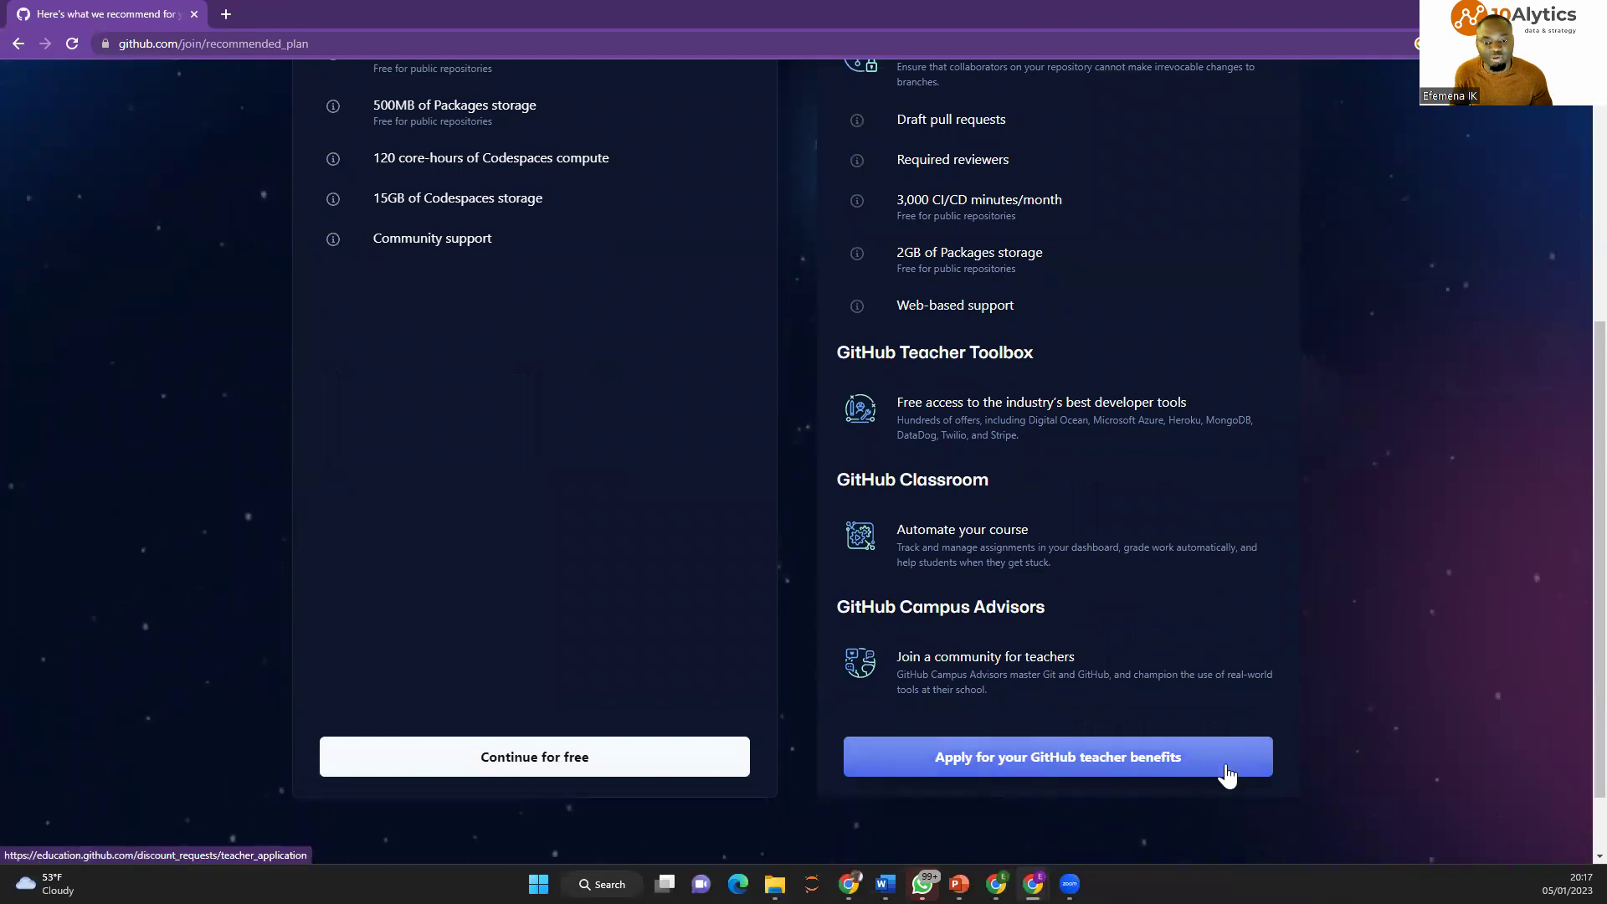
{"action": "left_click", "coordinate": [545, 765]}
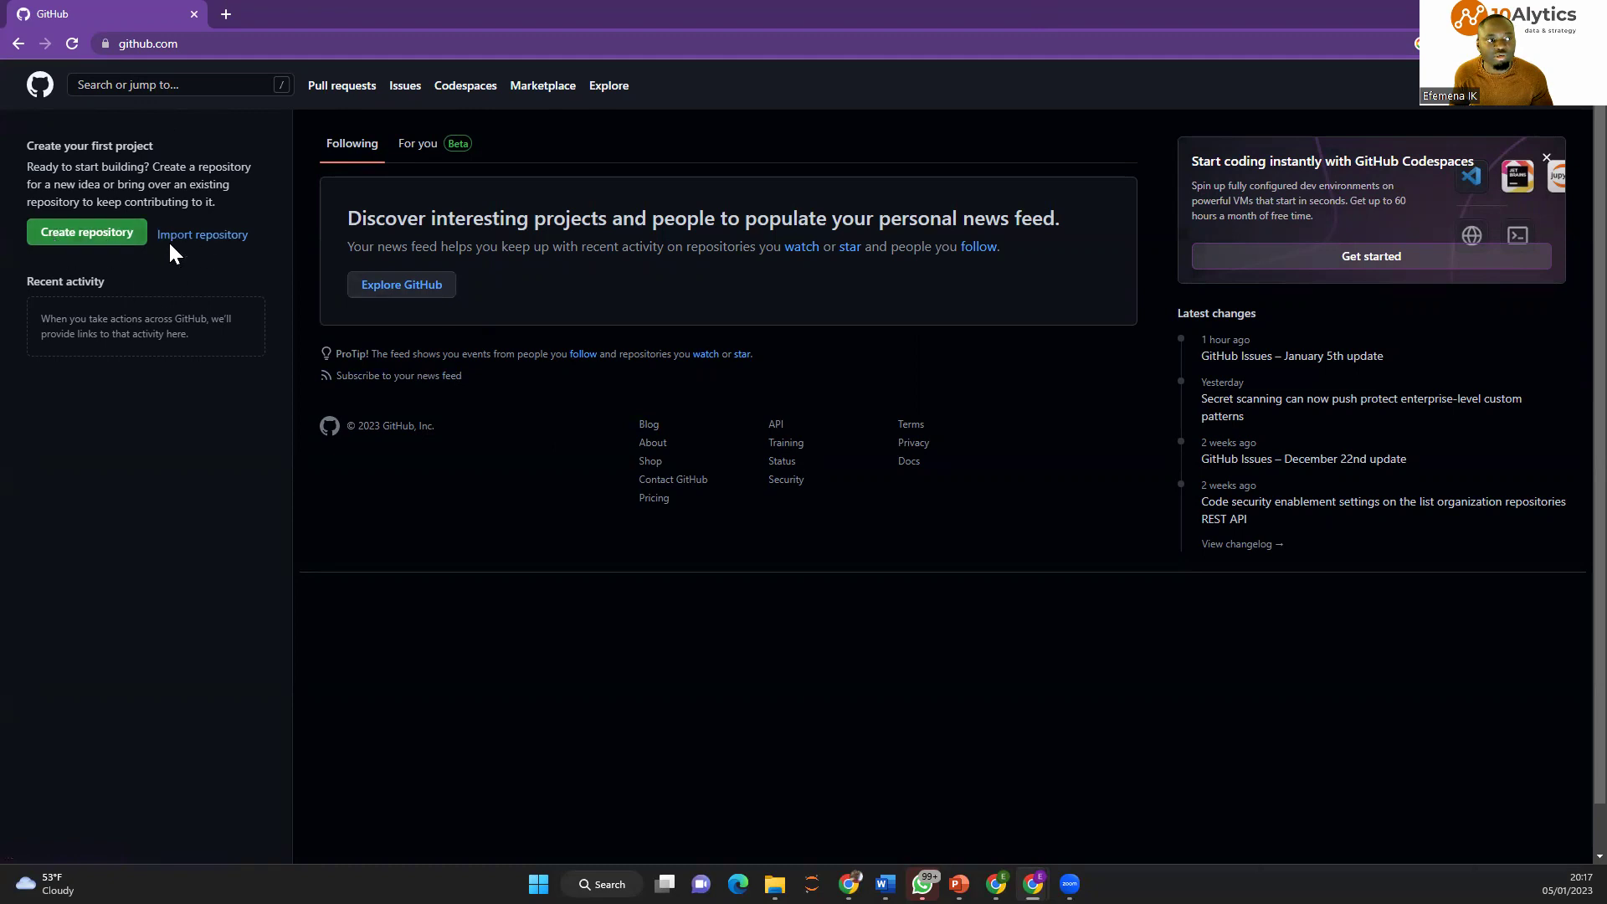
Step: Highlight the create-your-first-project prompt on the empty dashboard
{"action": "left_click_drag", "start_coordinate": [77, 147], "coordinate": [155, 147]}
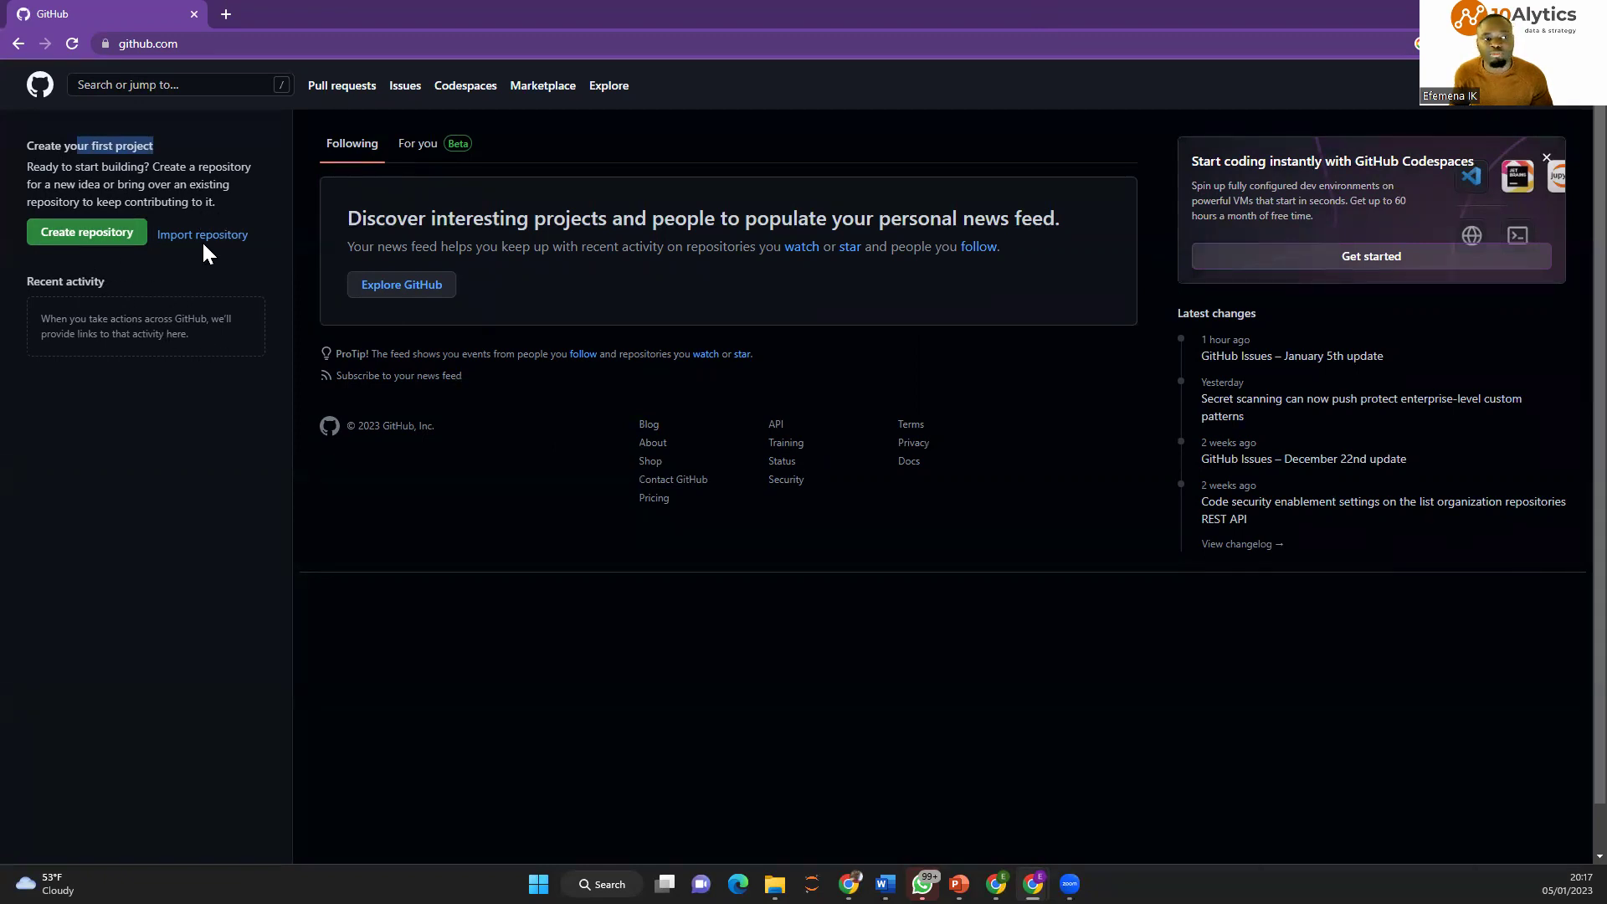
{"action": "left_click", "coordinate": [235, 273]}
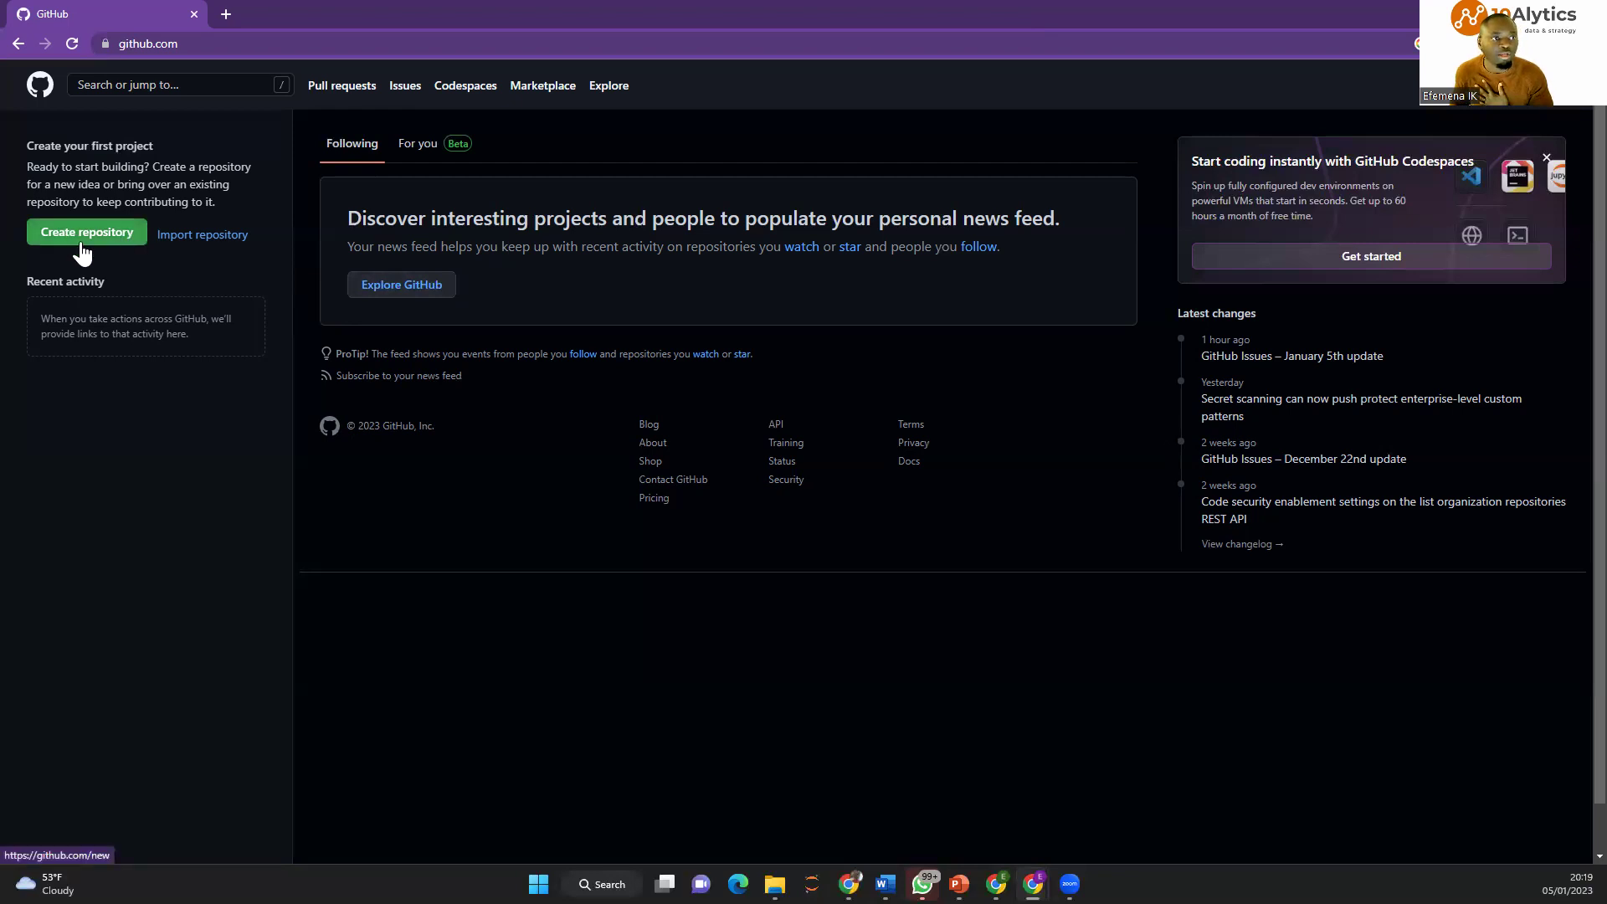
Step: Open the Create a new repository form and move into the Repository name field
{"action": "left_click", "coordinate": [86, 243]}
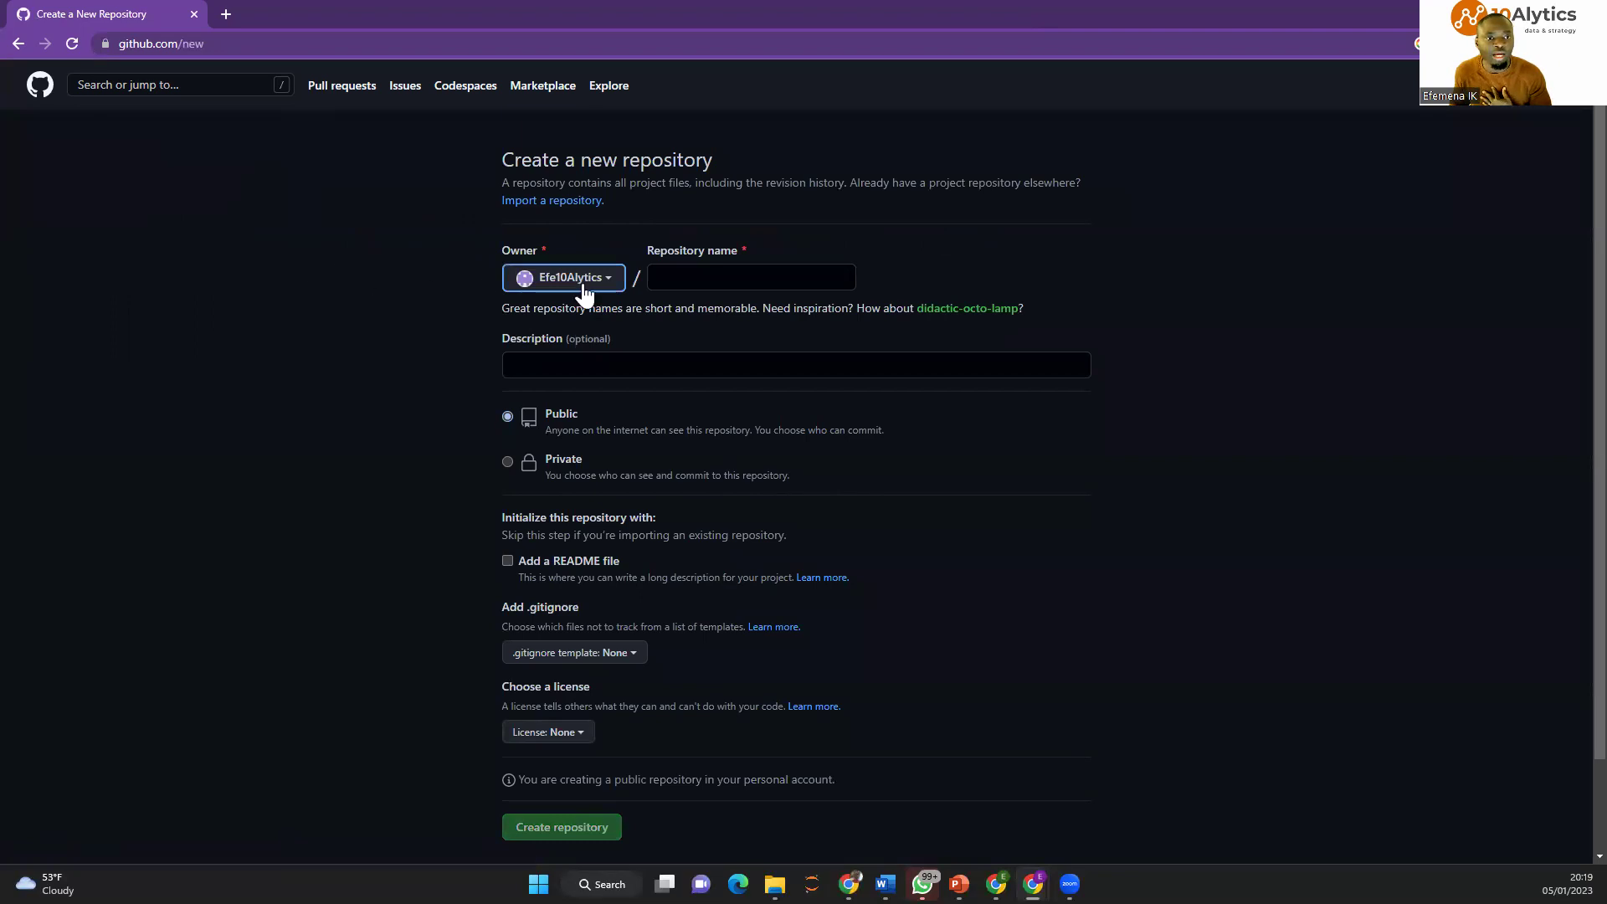
{"action": "key", "text": "Tab"}
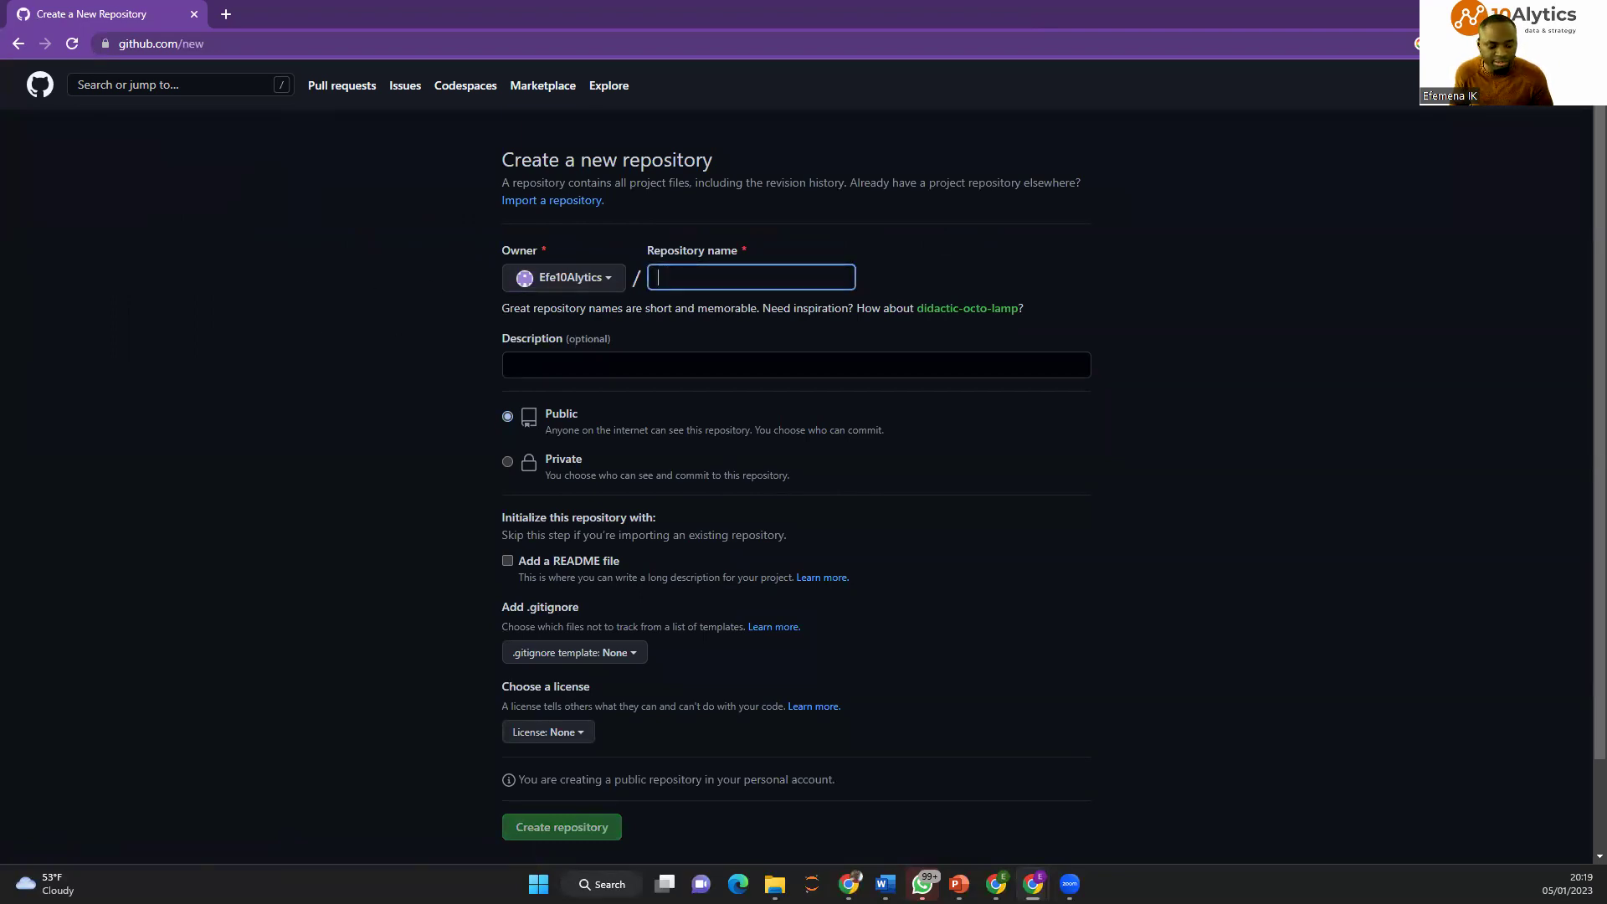
{"action": "key", "text": "alt+Tab"}
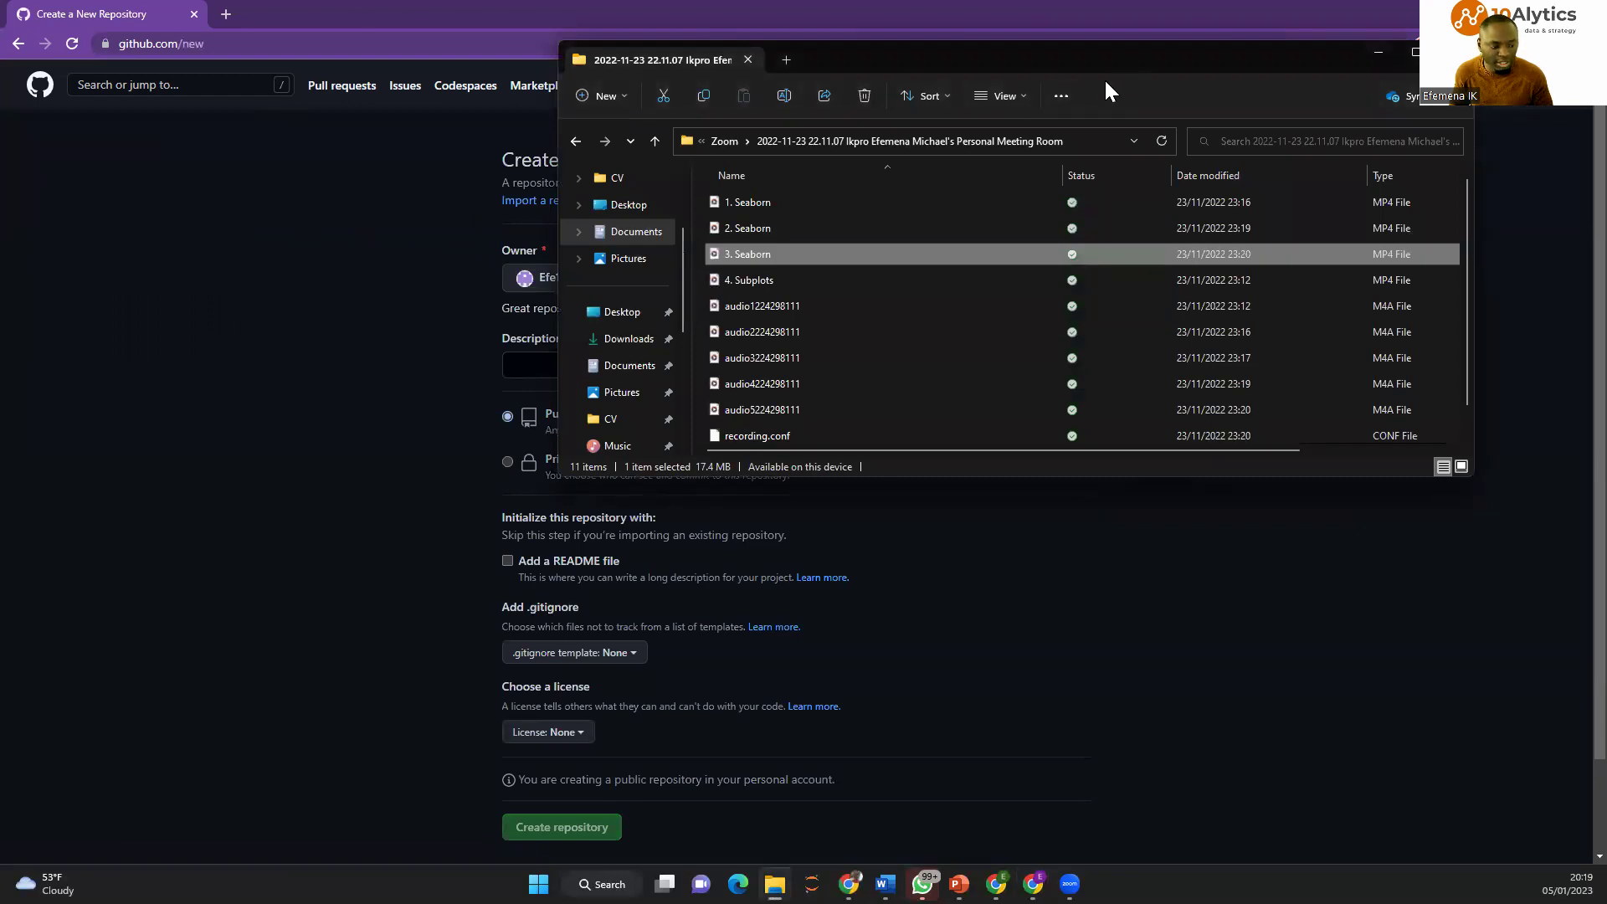
Step: Switch from File Explorer back to the Chrome new-repository form
{"action": "key", "text": "alt+Tab"}
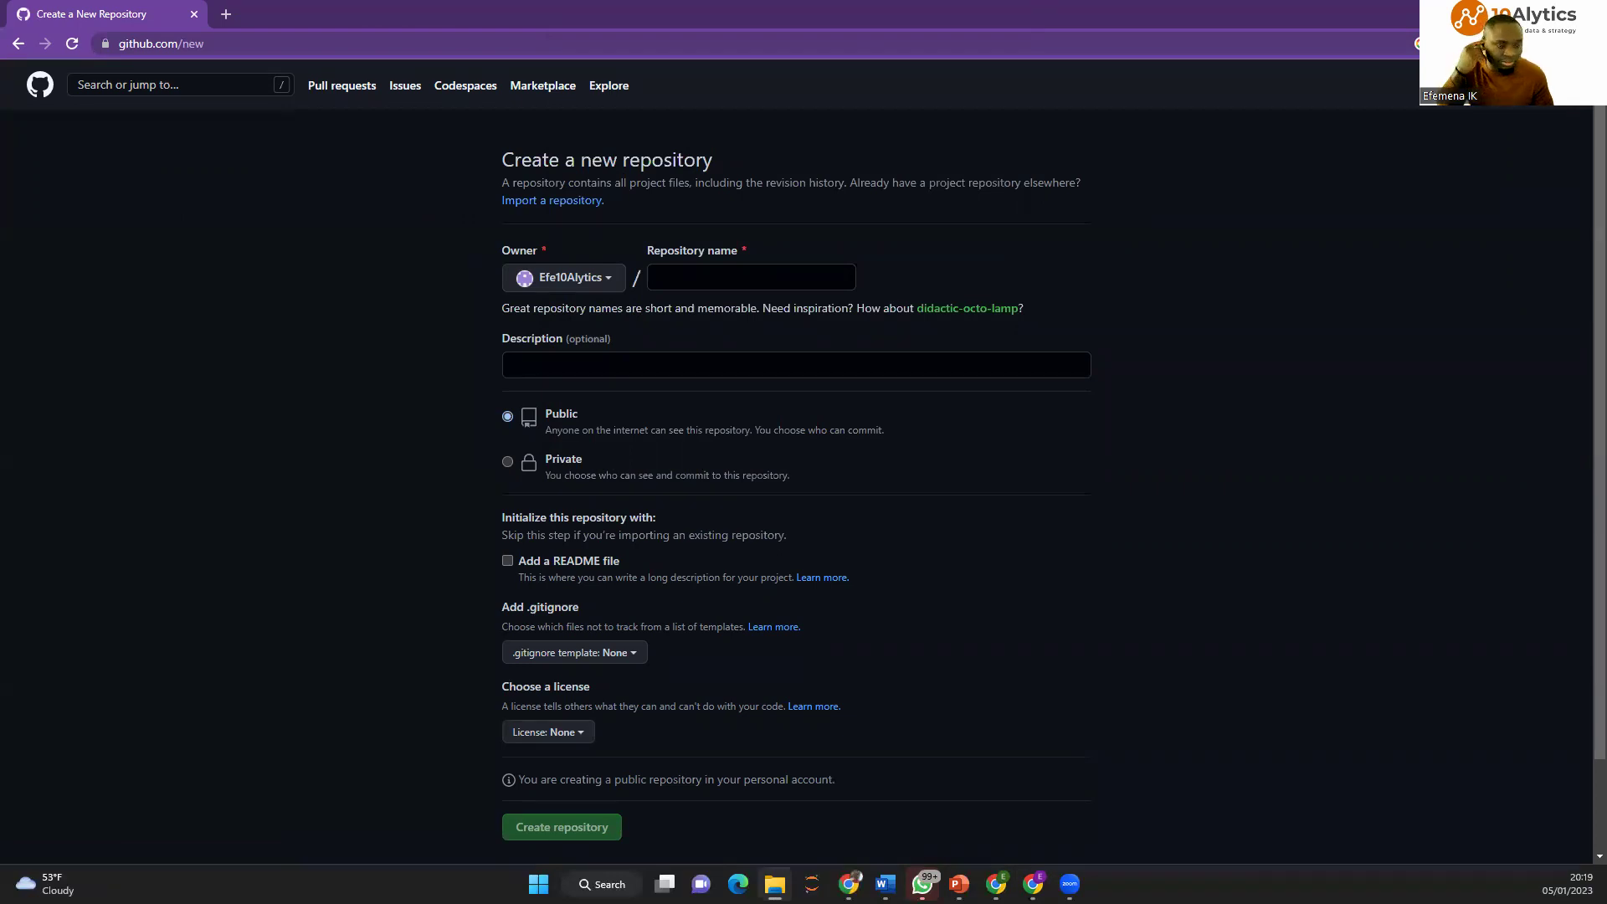
Step: Name the new repository 'House Price Predictions', keep it Public, and create it with a README
{"action": "left_click", "coordinate": [776, 278]}
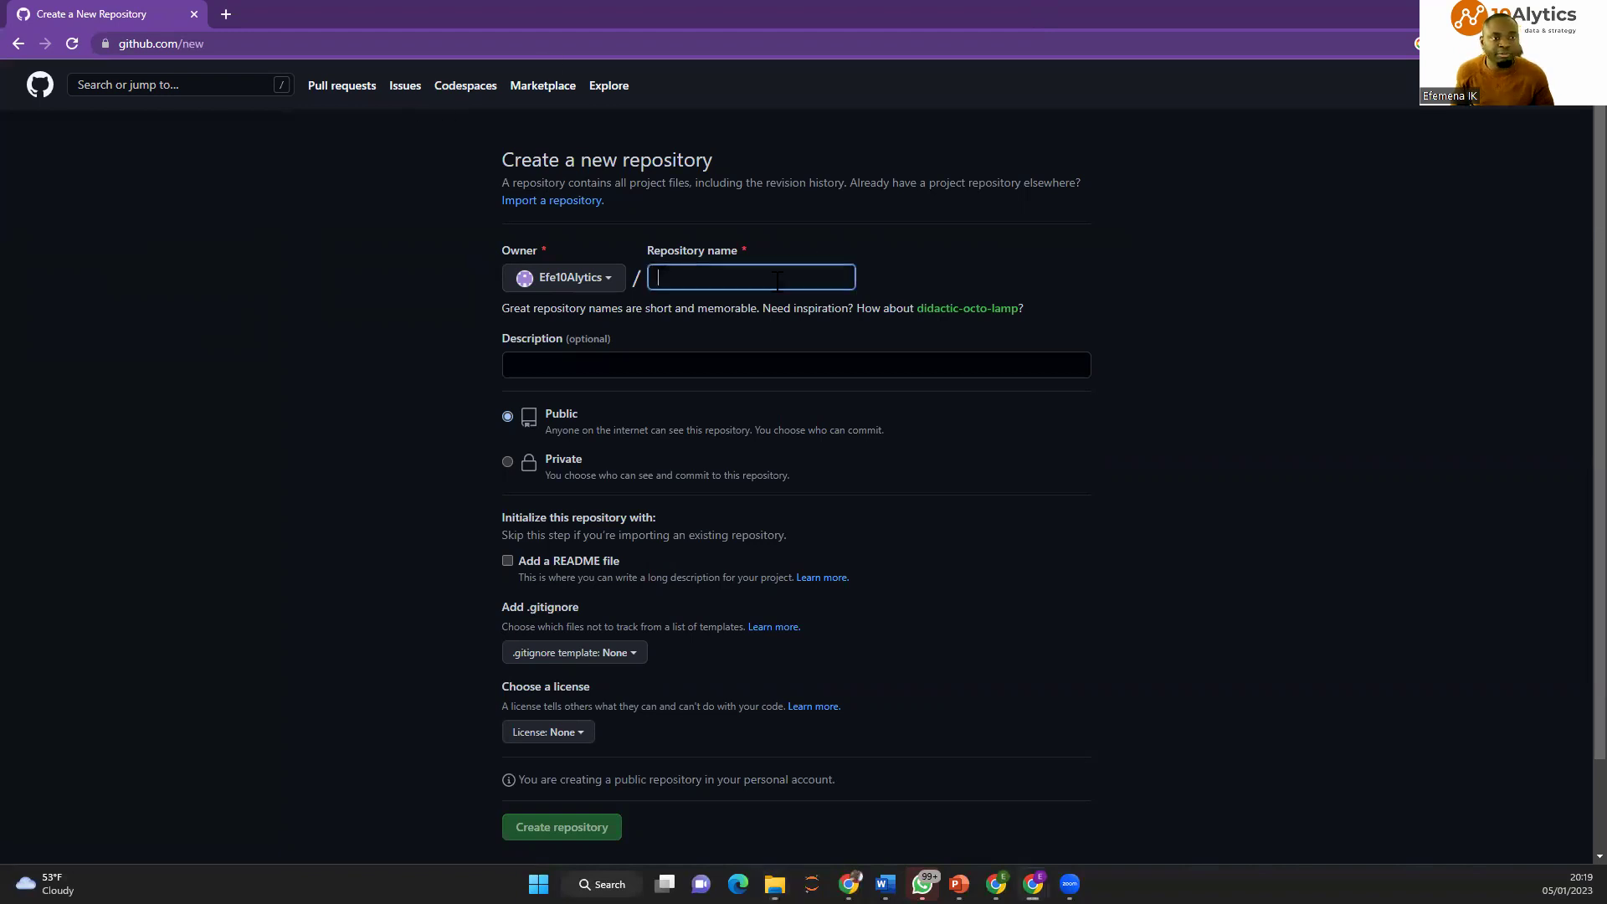
{"action": "type", "text": "House"}
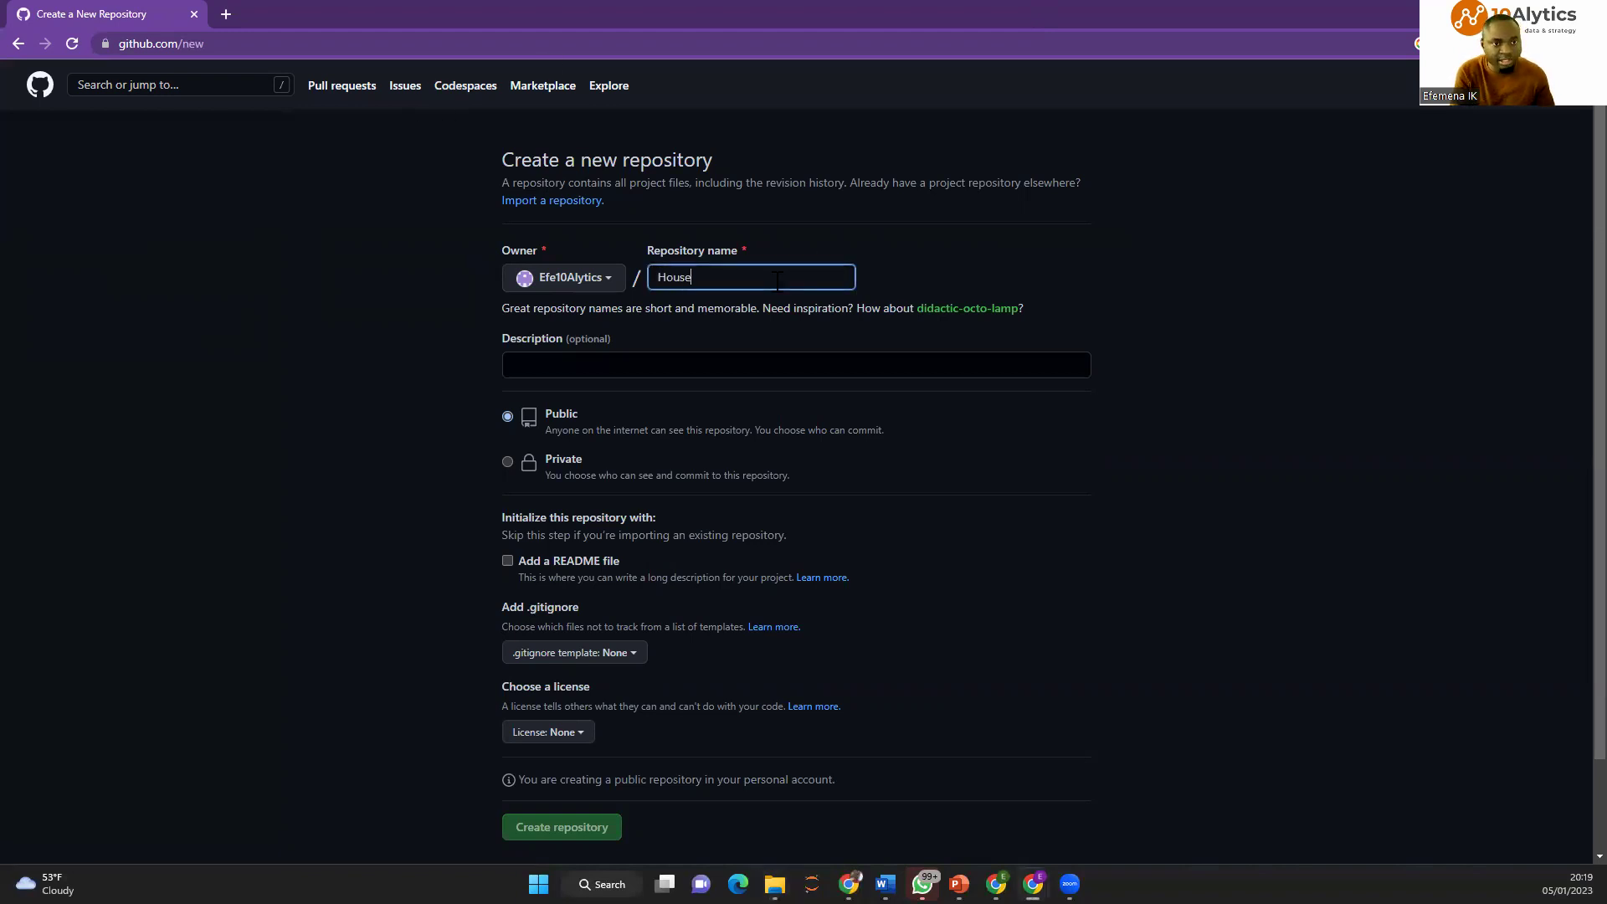
{"action": "type", "text": " Price Predic"}
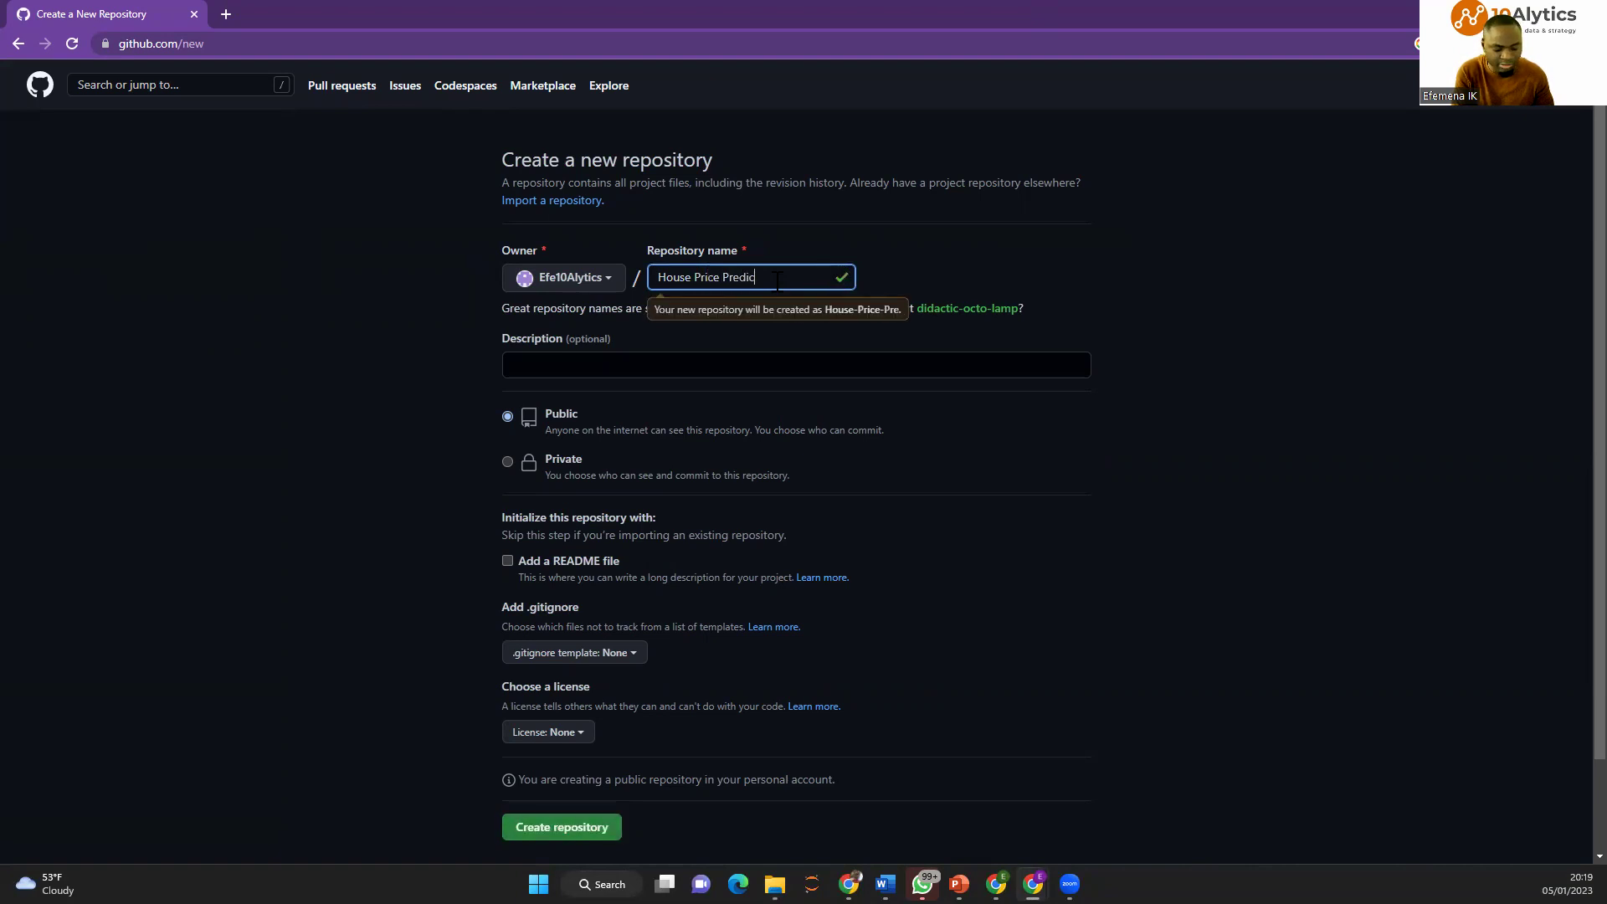
{"action": "type", "text": "tions"}
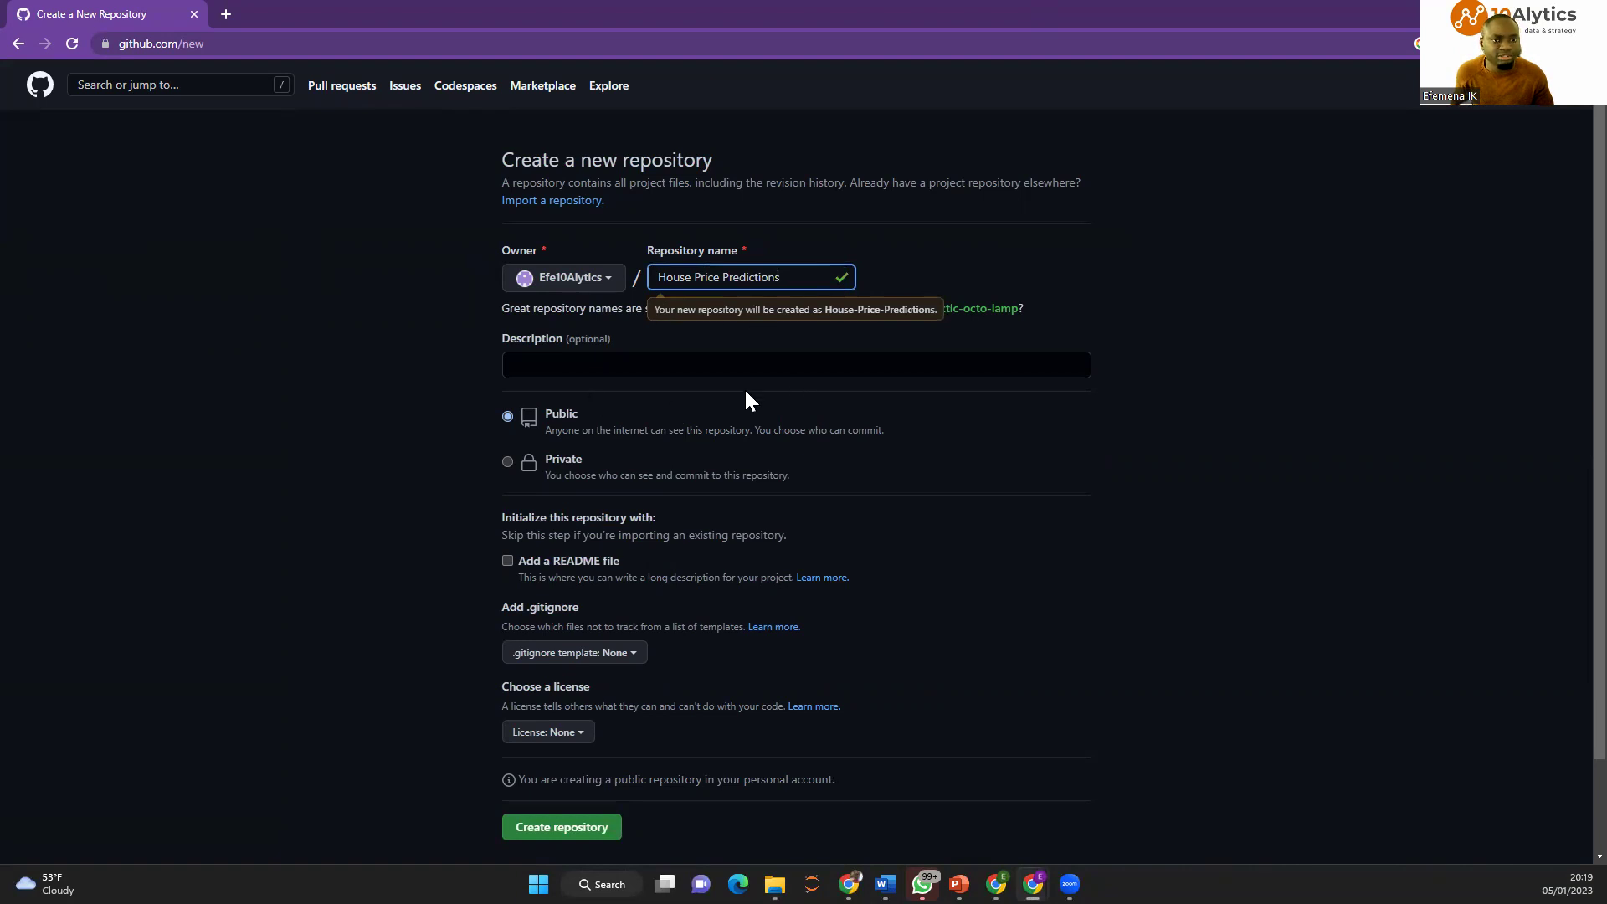
{"action": "left_click", "coordinate": [610, 371]}
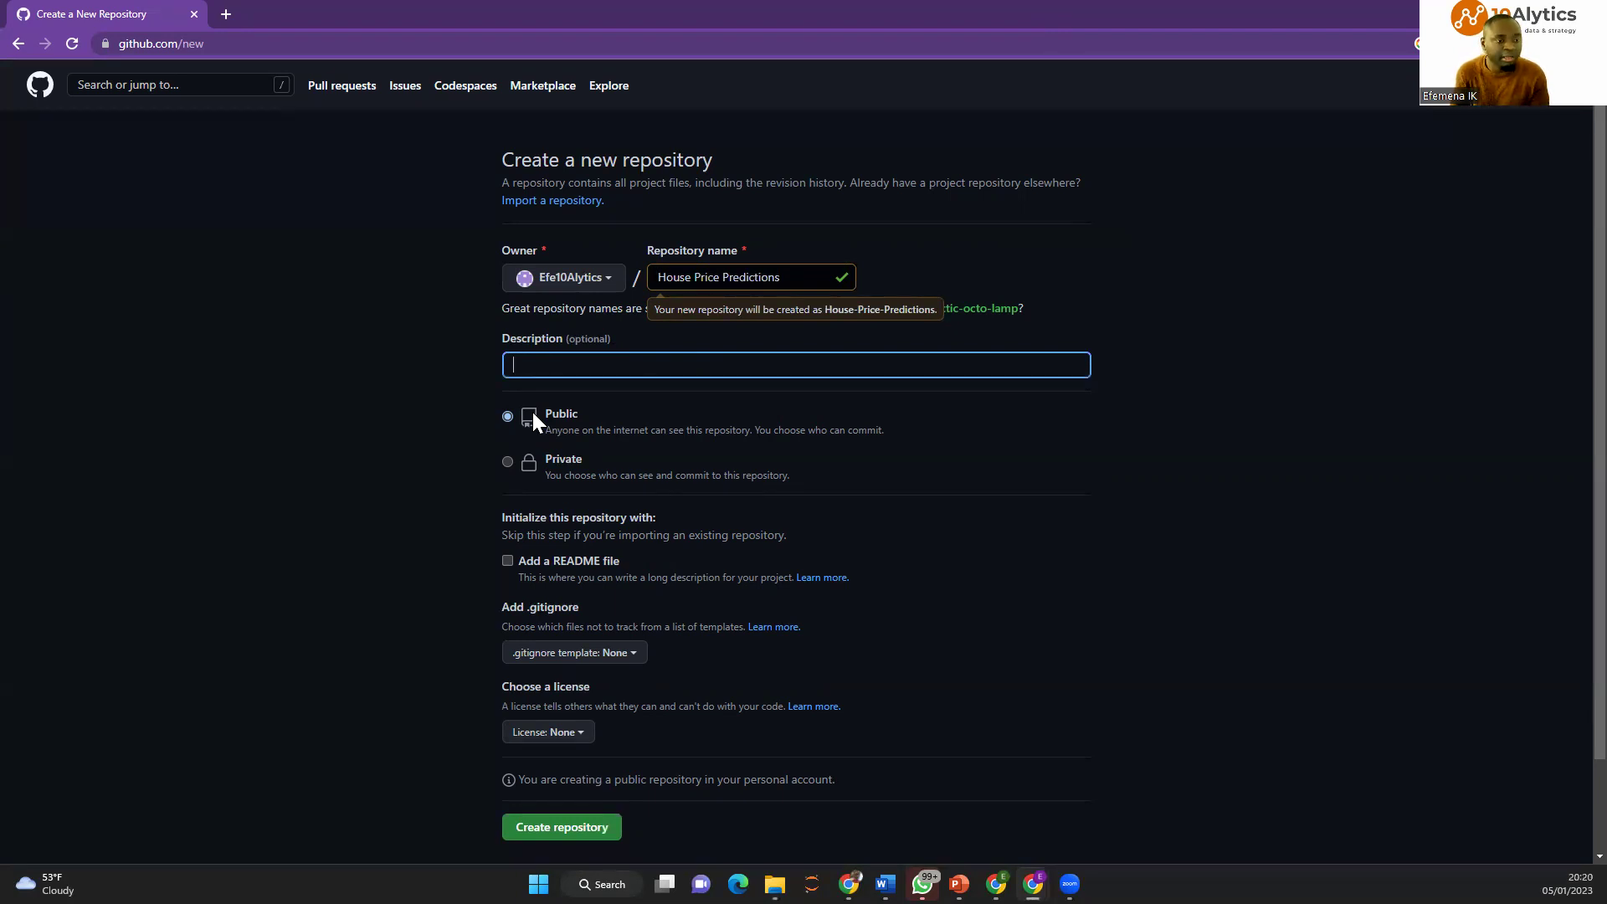
{"action": "left_click", "coordinate": [507, 460]}
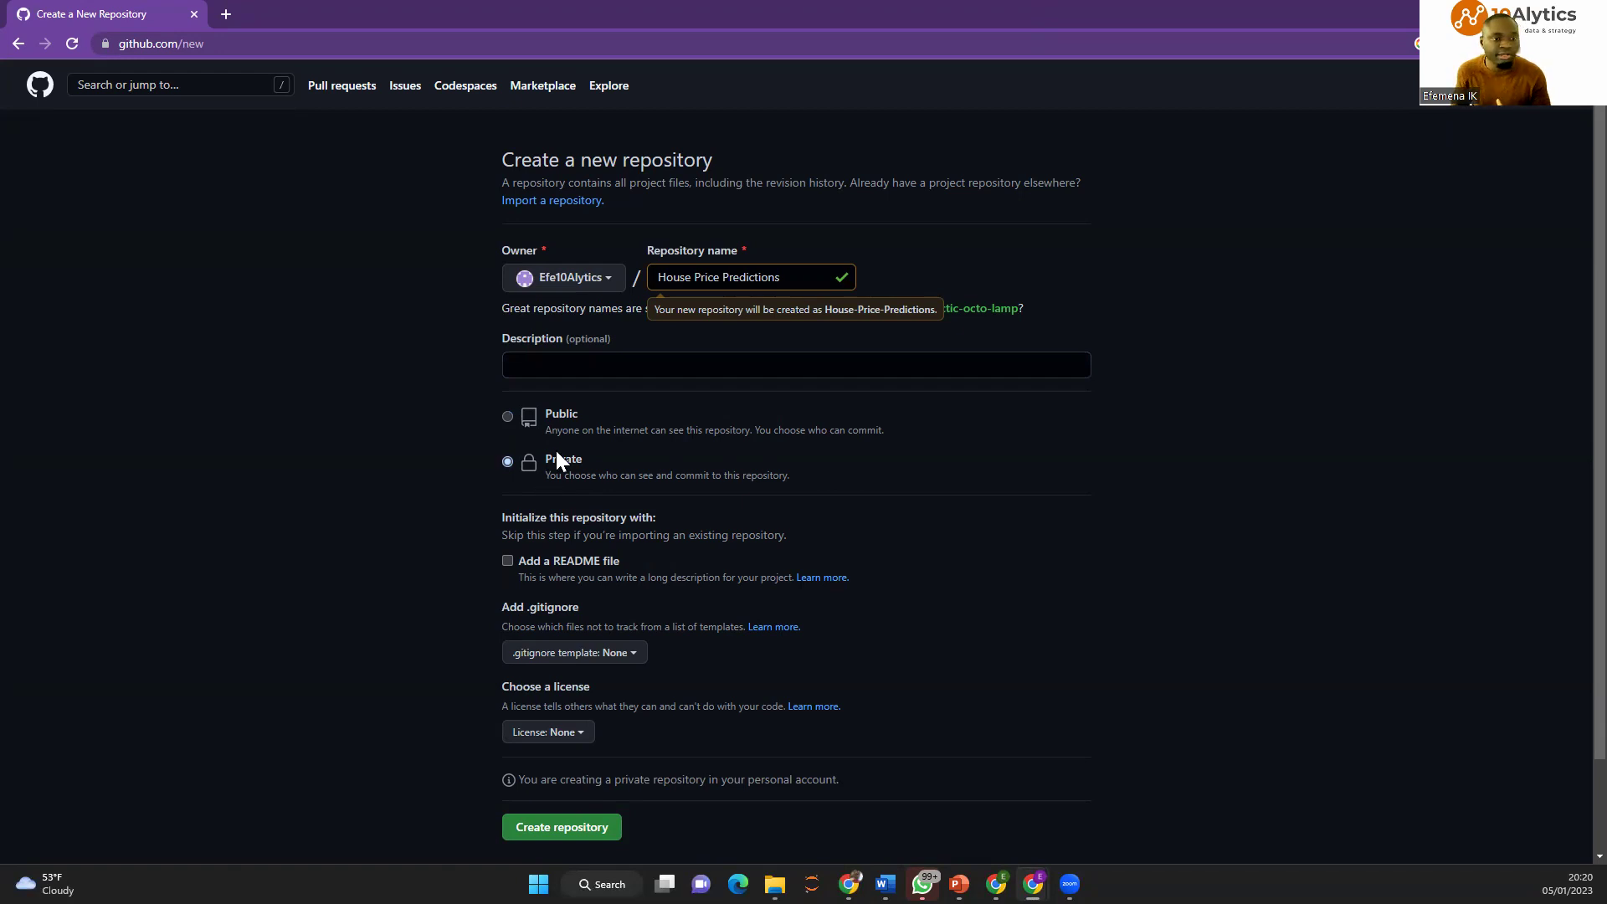
{"action": "double_click", "coordinate": [509, 417]}
{"action": "left_click", "coordinate": [509, 415]}
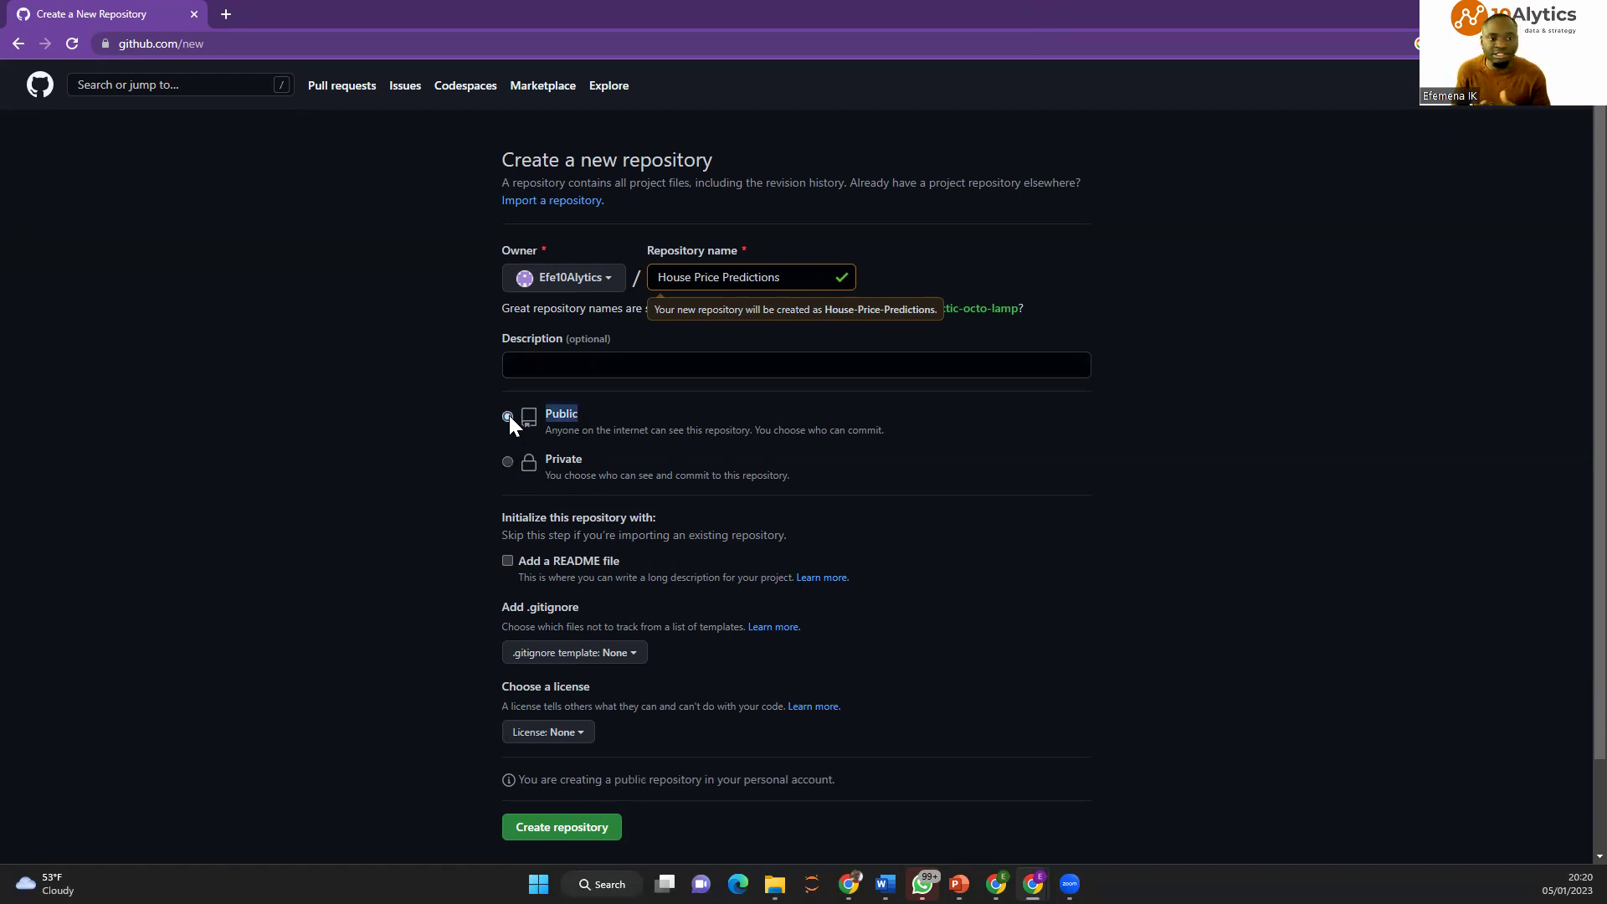
{"action": "left_click", "coordinate": [636, 422]}
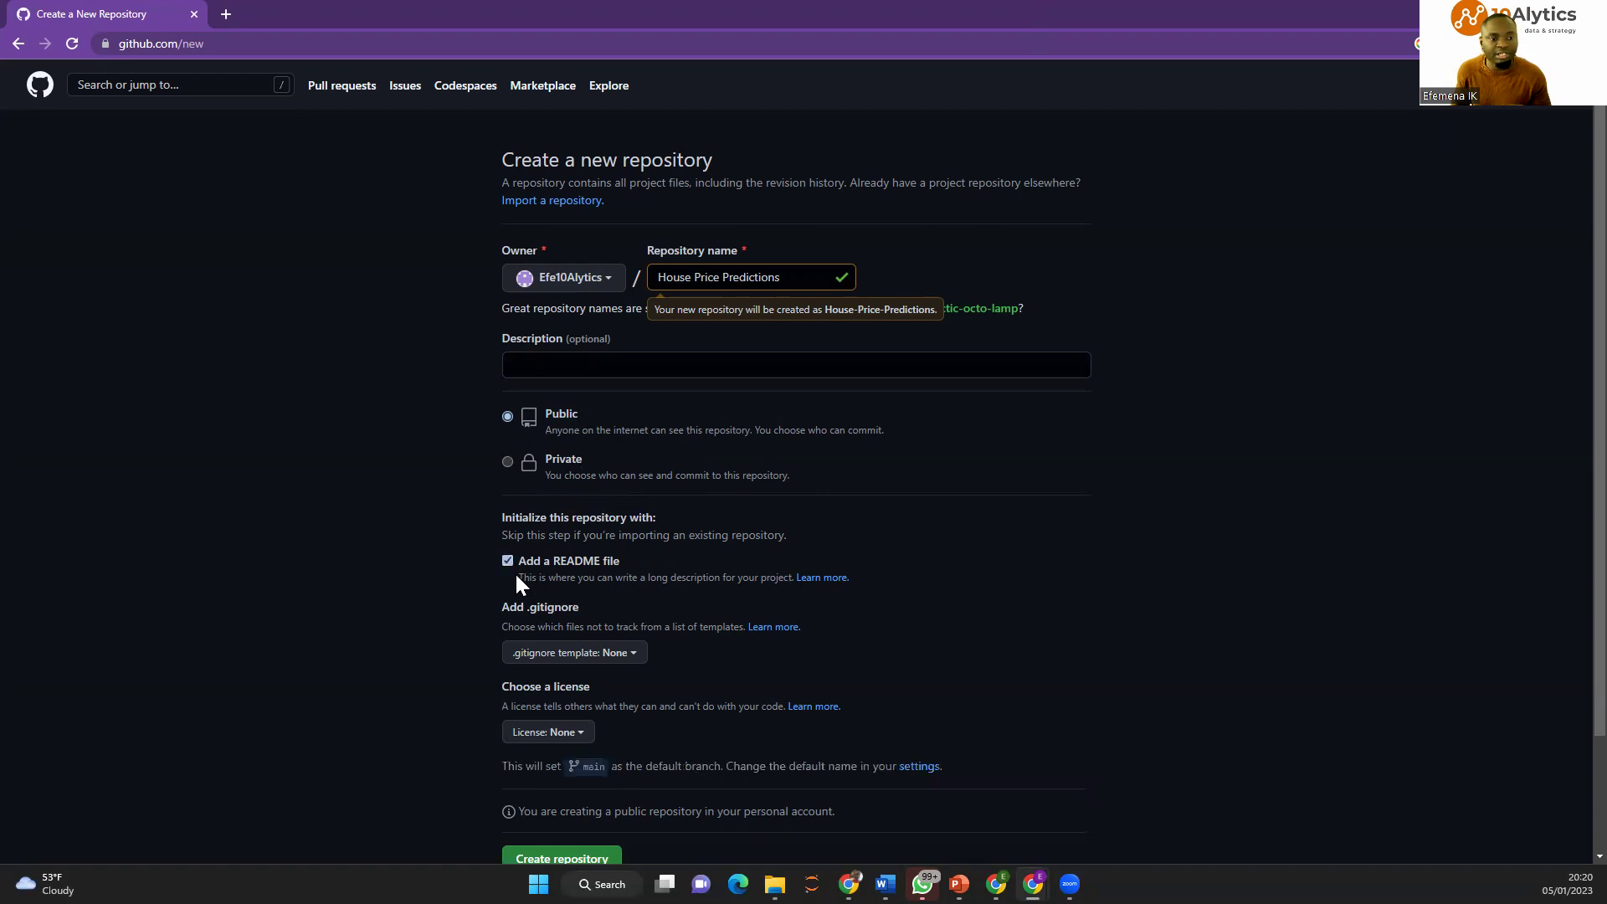
{"action": "scroll", "coordinate": [587, 560], "scroll_direction": "down", "scroll_amount": 1}
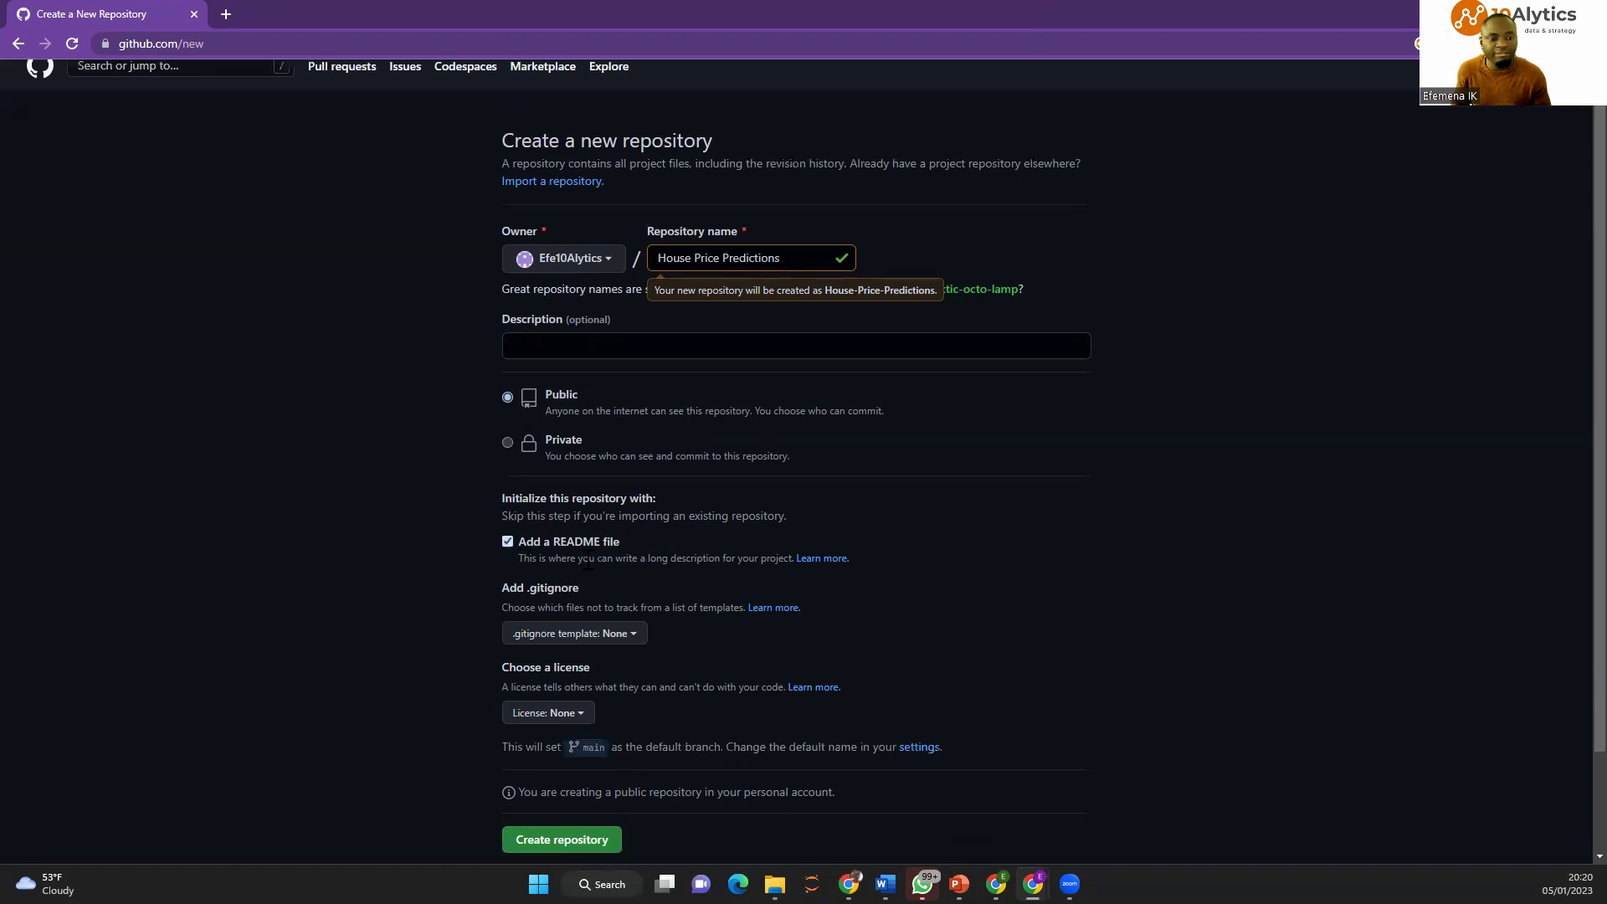
{"action": "scroll", "coordinate": [588, 565], "scroll_direction": "down", "scroll_amount": 1}
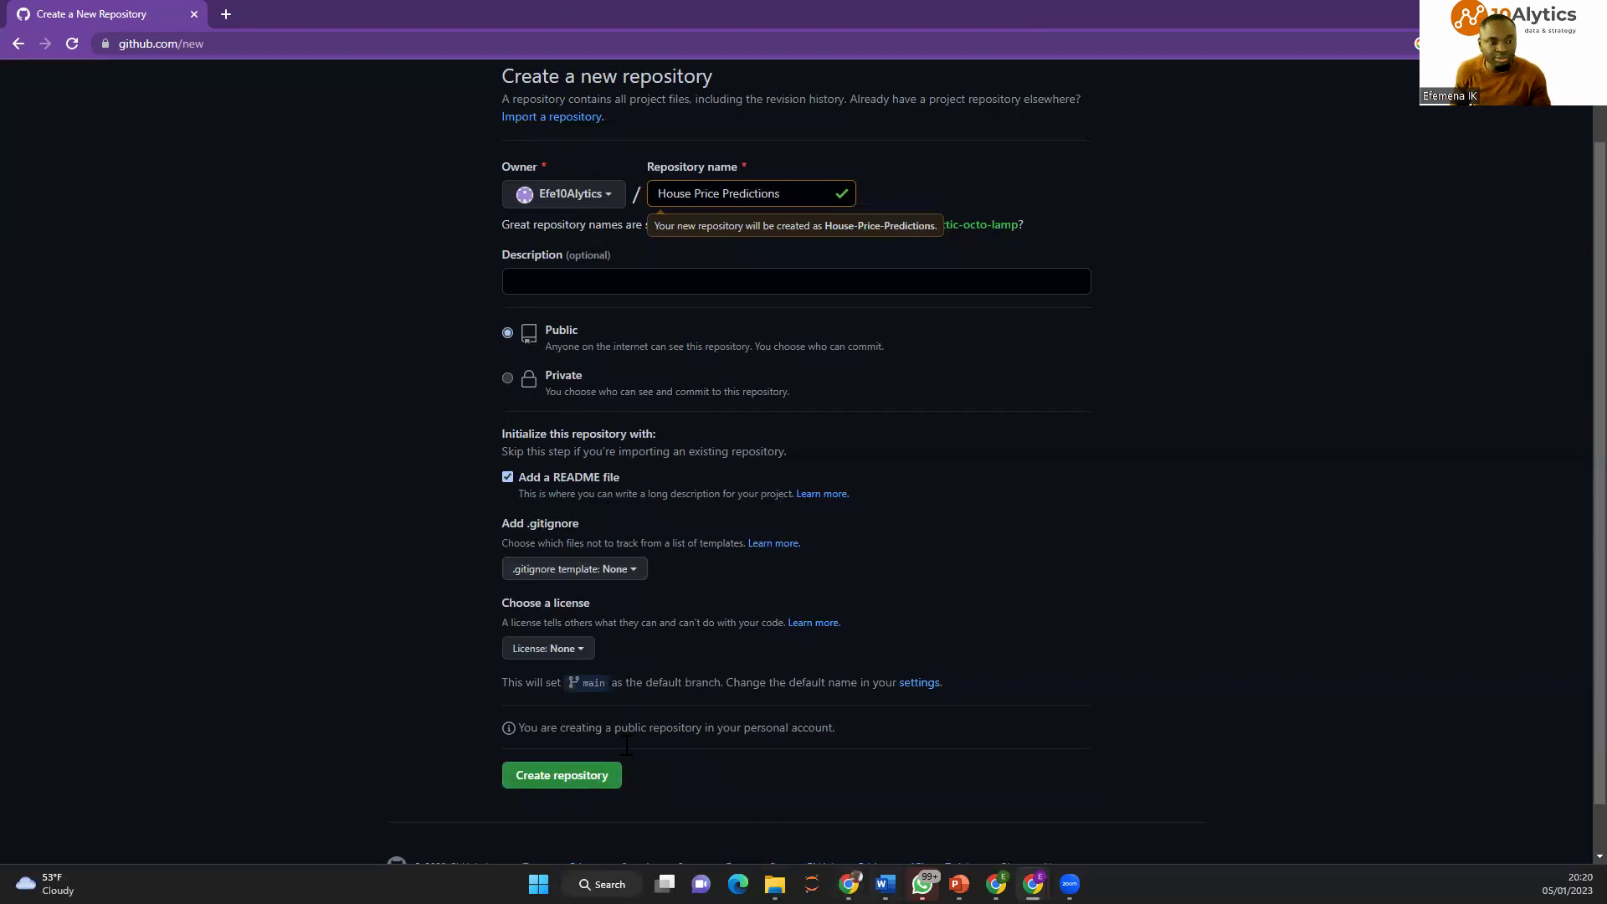
{"action": "left_click", "coordinate": [556, 787]}
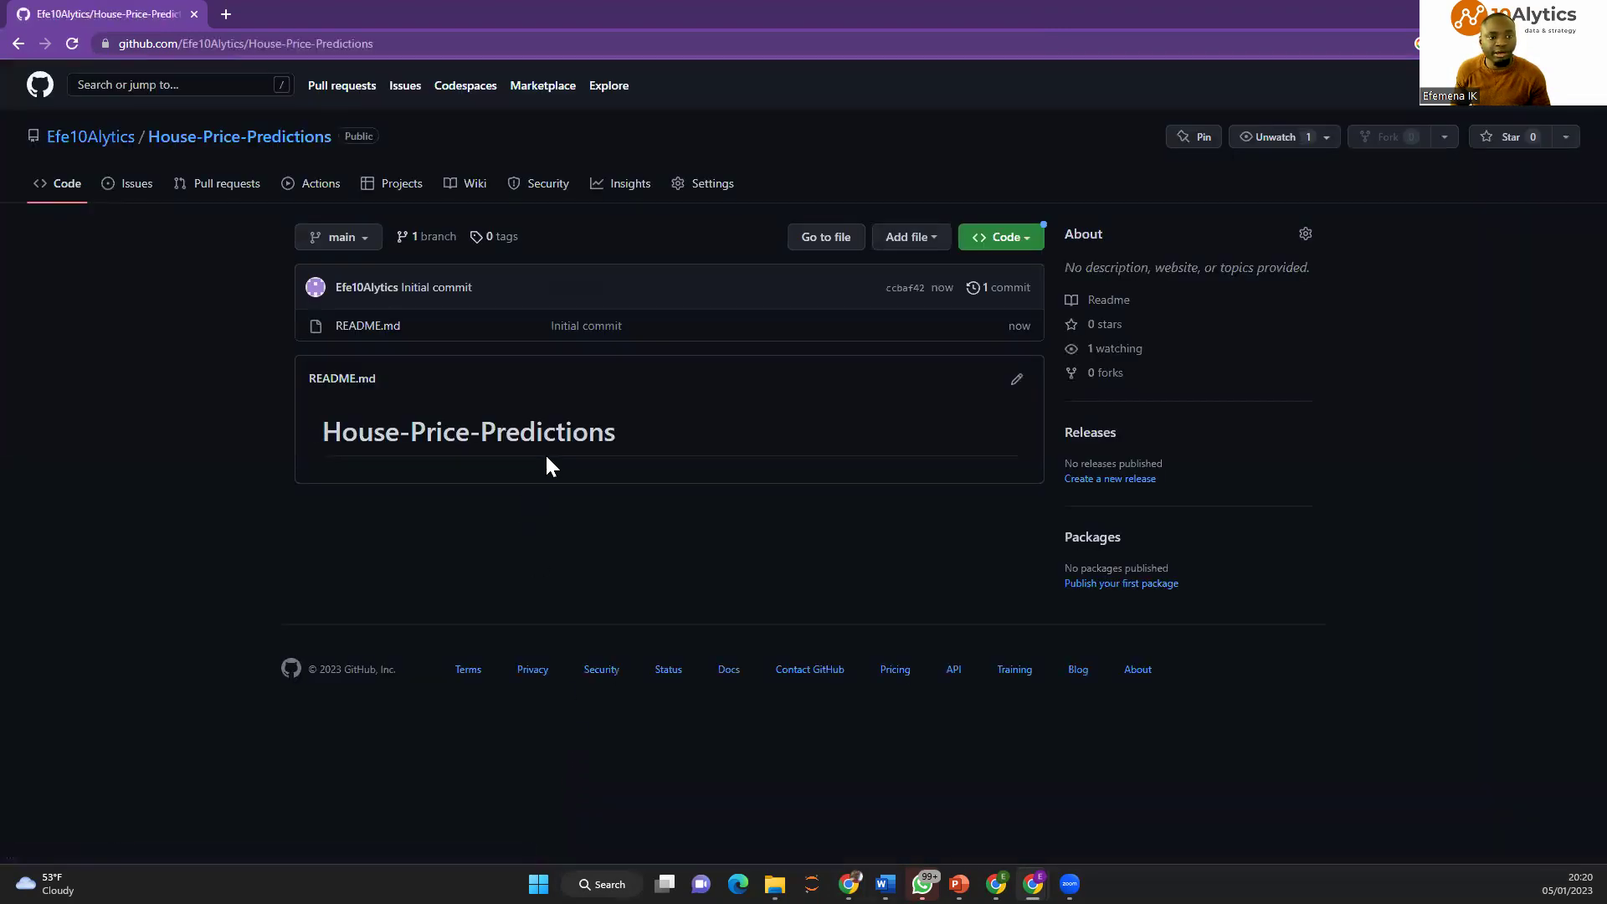
Step: Return to the GitHub dashboard and reopen the House-Price-Predictions repository page
{"action": "left_click_drag", "start_coordinate": [324, 434], "coordinate": [665, 441]}
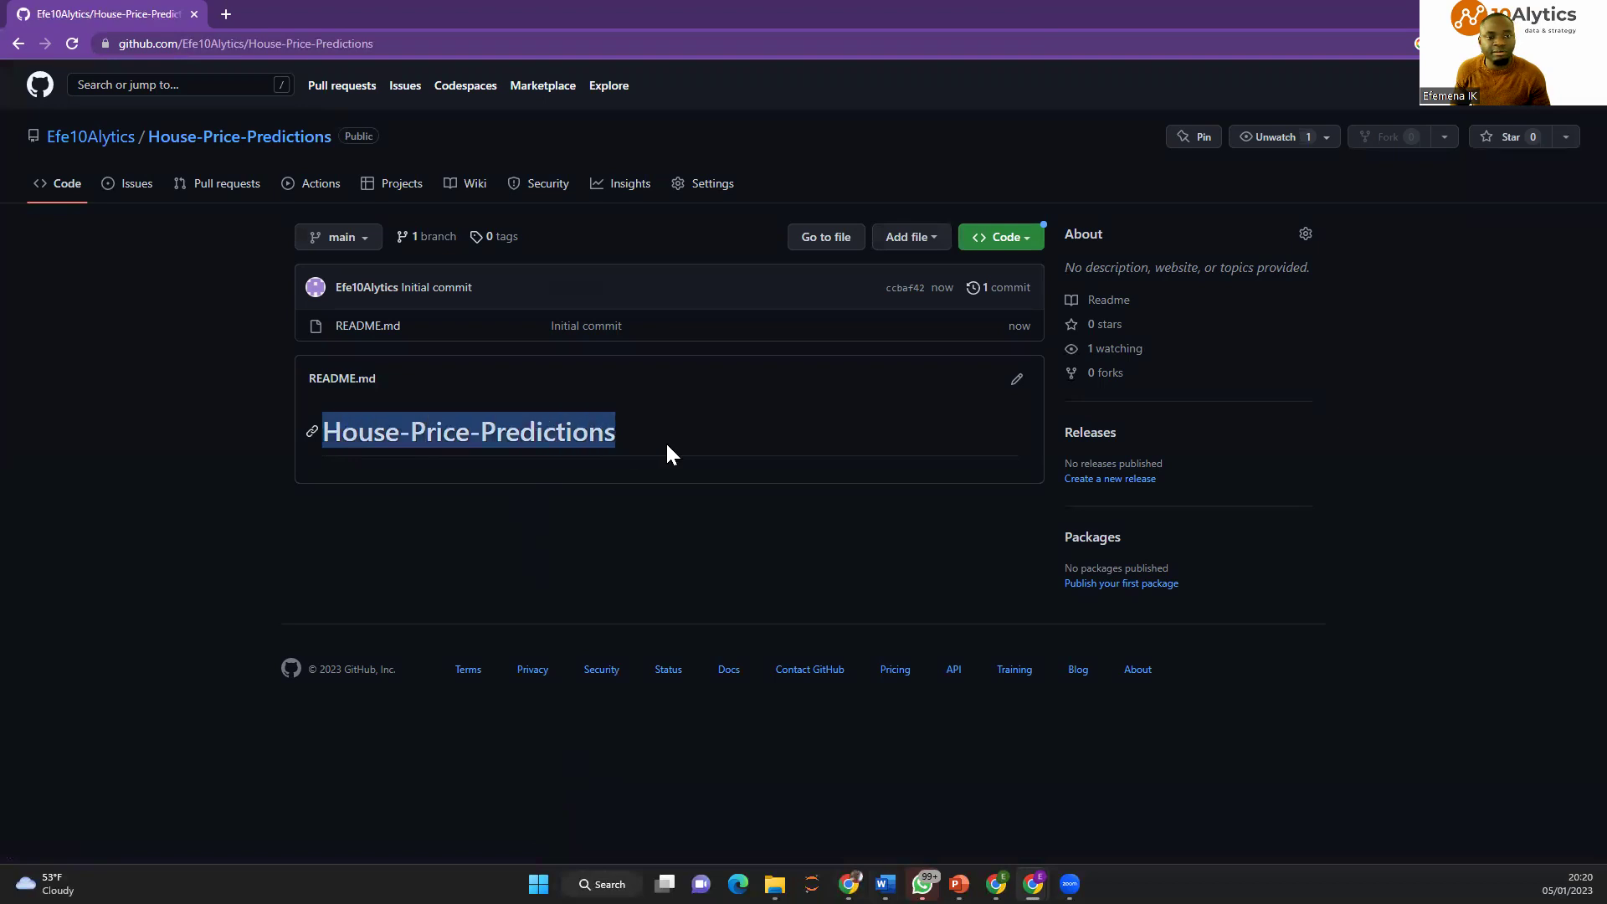
{"action": "left_click", "coordinate": [687, 430]}
{"action": "left_click_drag", "start_coordinate": [308, 376], "coordinate": [352, 379]}
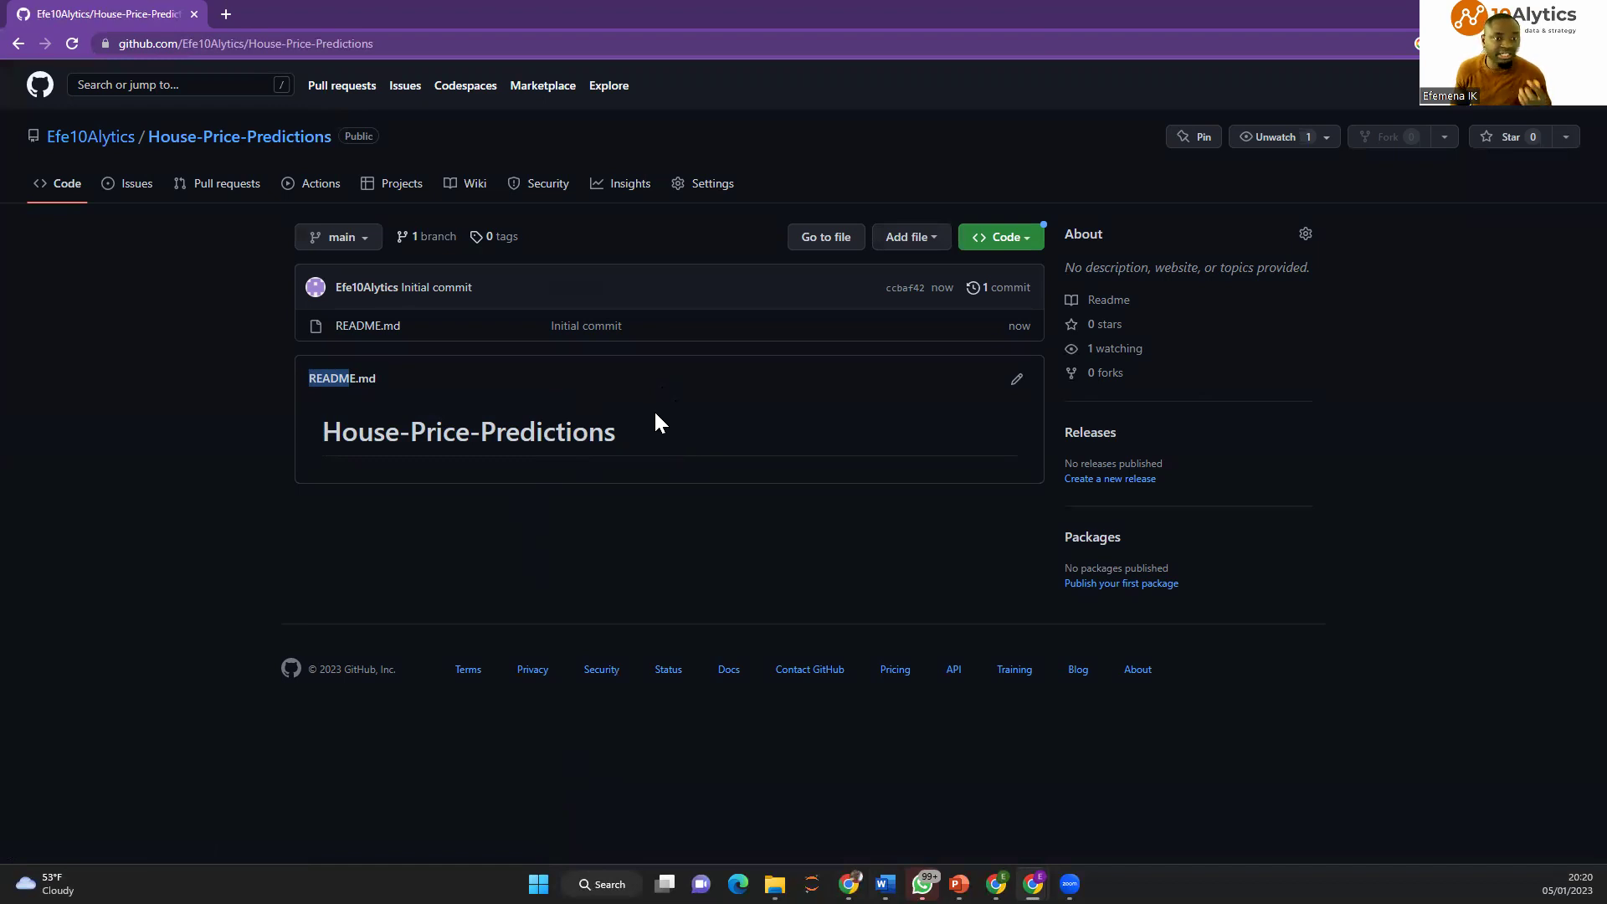
{"action": "left_click", "coordinate": [40, 94]}
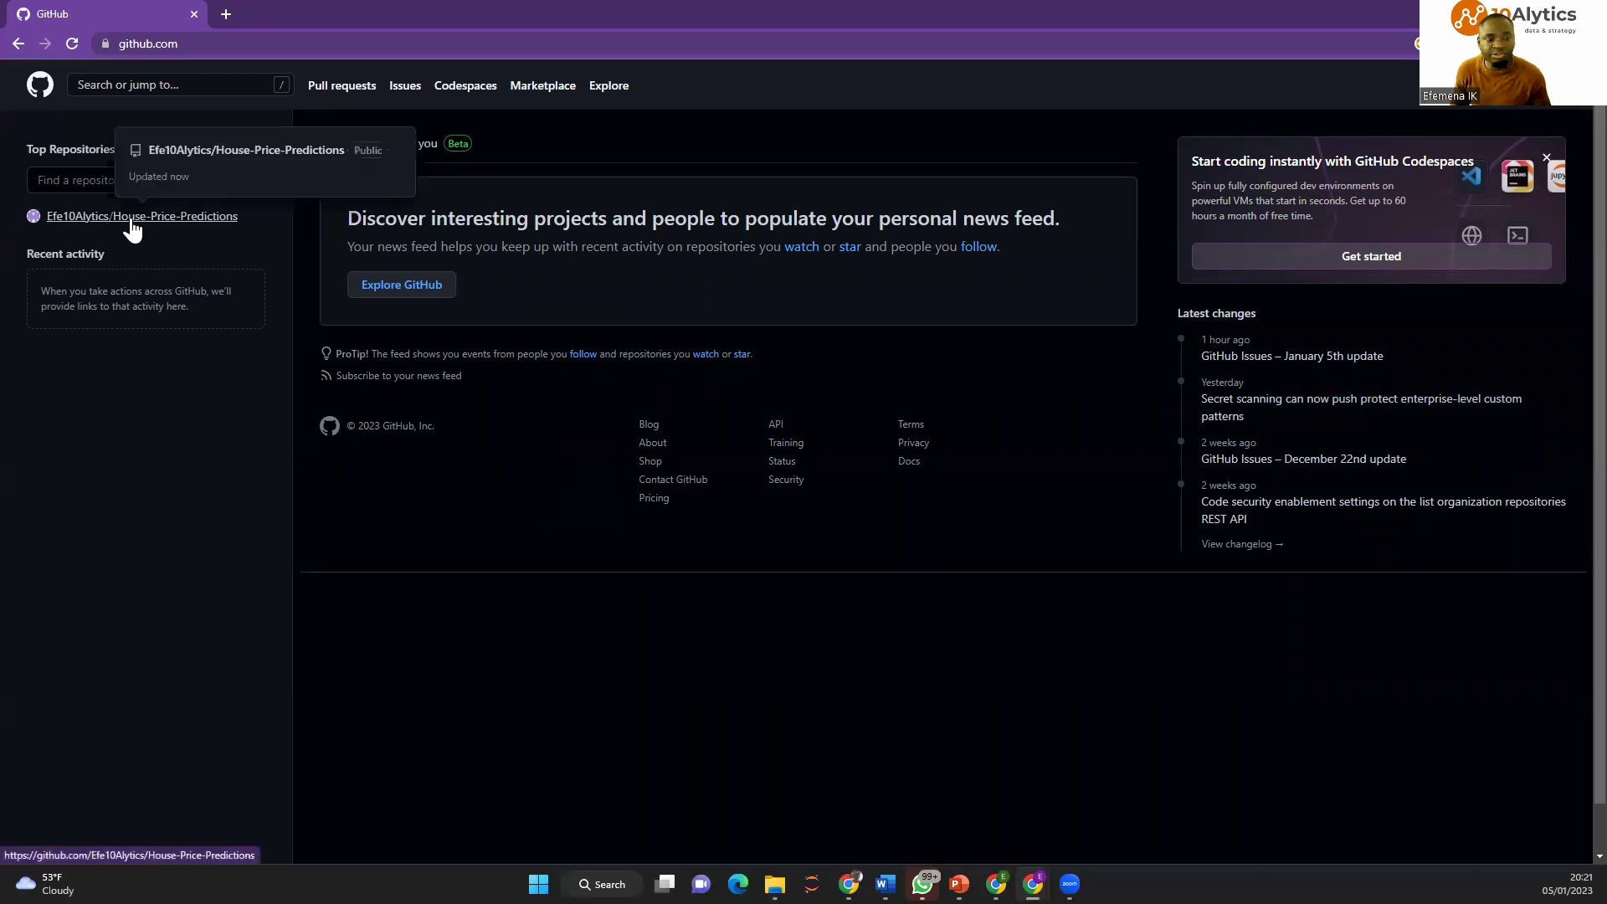
{"action": "left_click", "coordinate": [131, 220]}
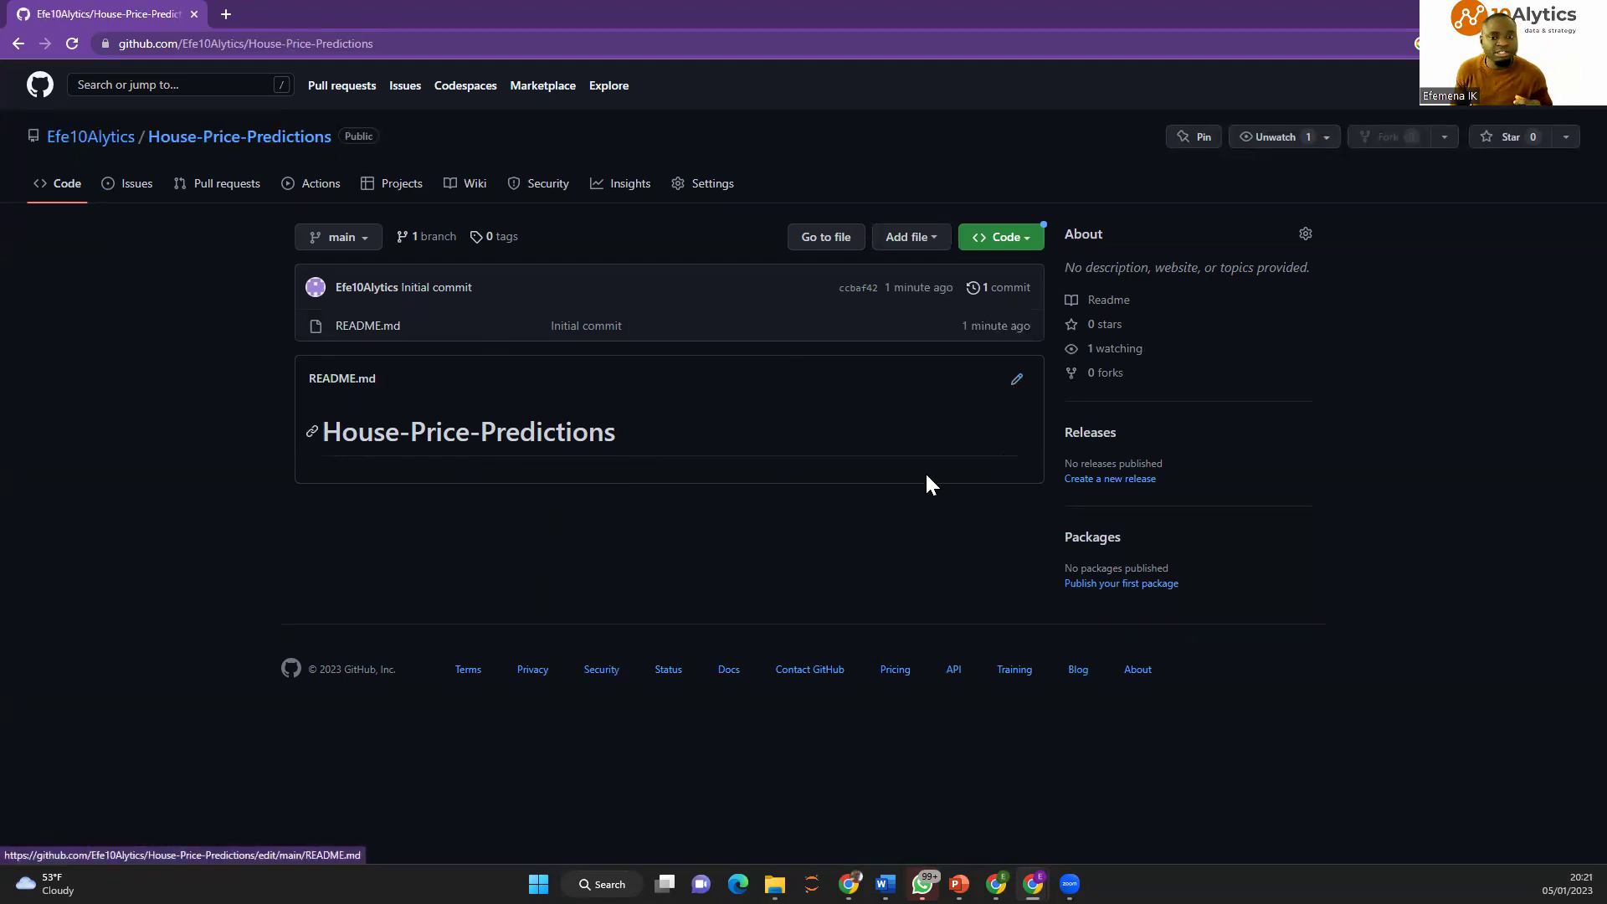
Step: Edit README.md to add 'This is a test video of how to create your first repository' below the heading
{"action": "left_click", "coordinate": [1017, 383]}
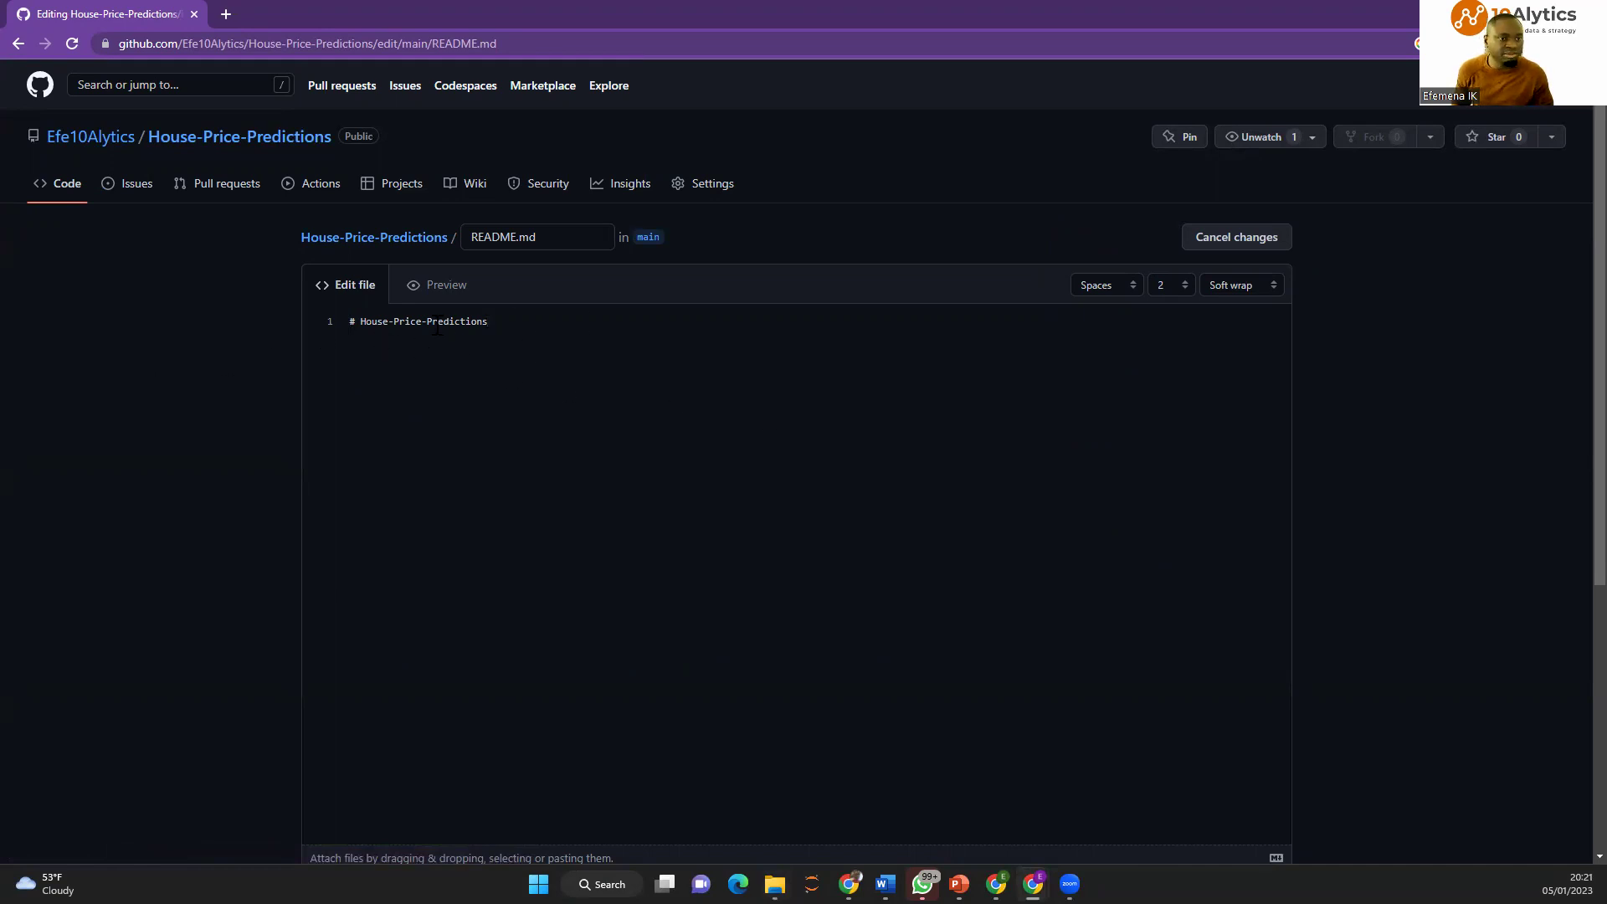
{"action": "key", "text": "Return"}
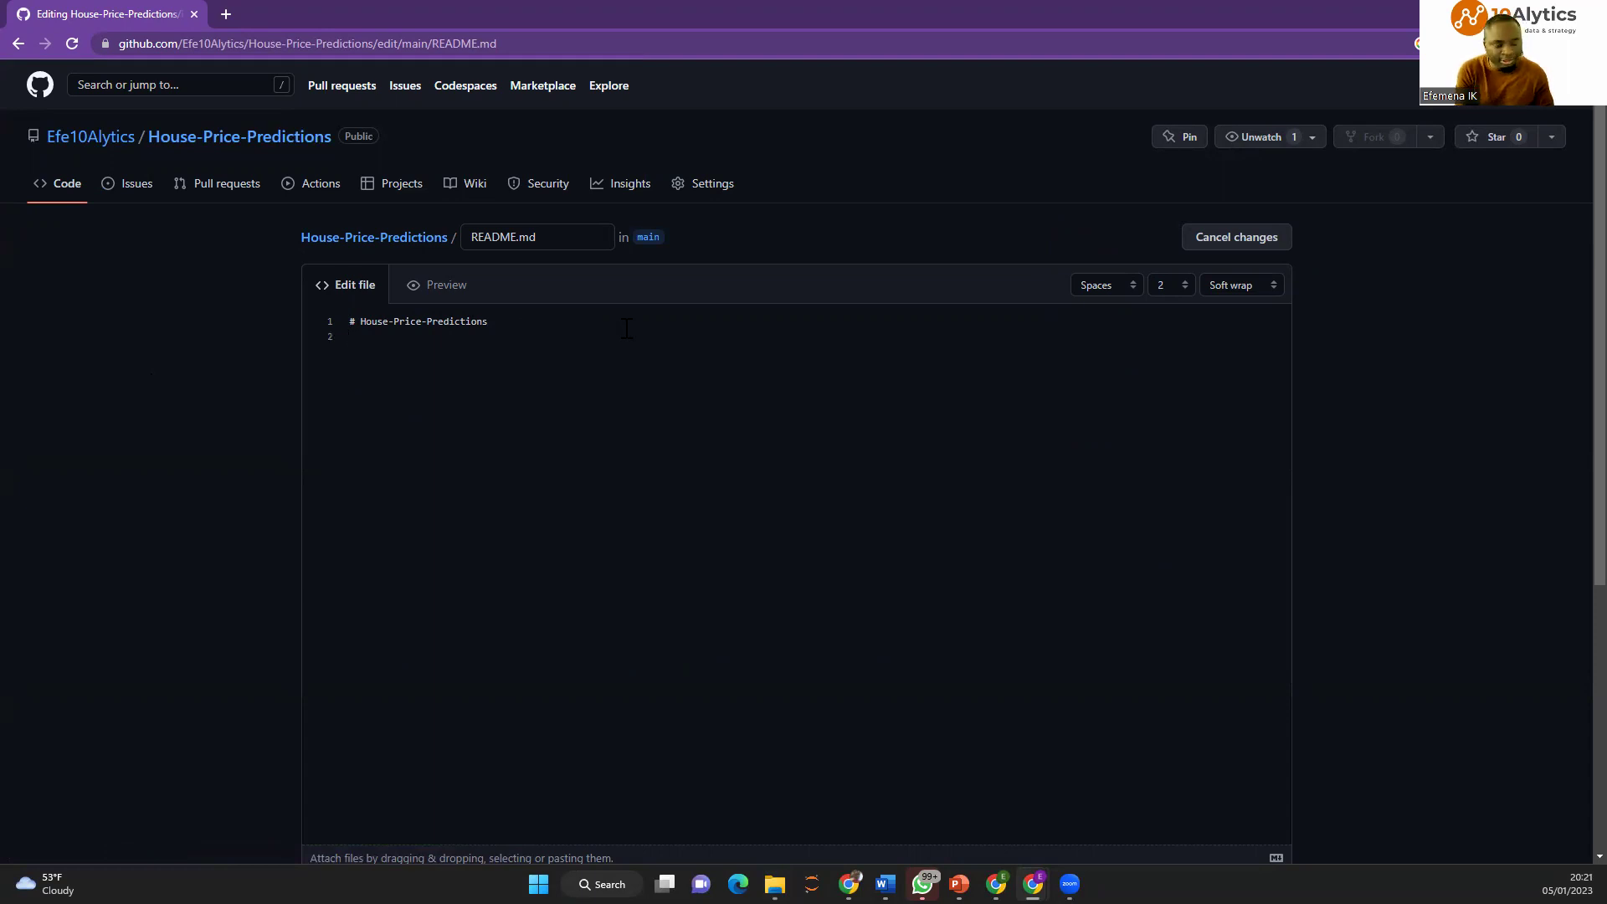
{"action": "type", "text": "This is a test video of ho"}
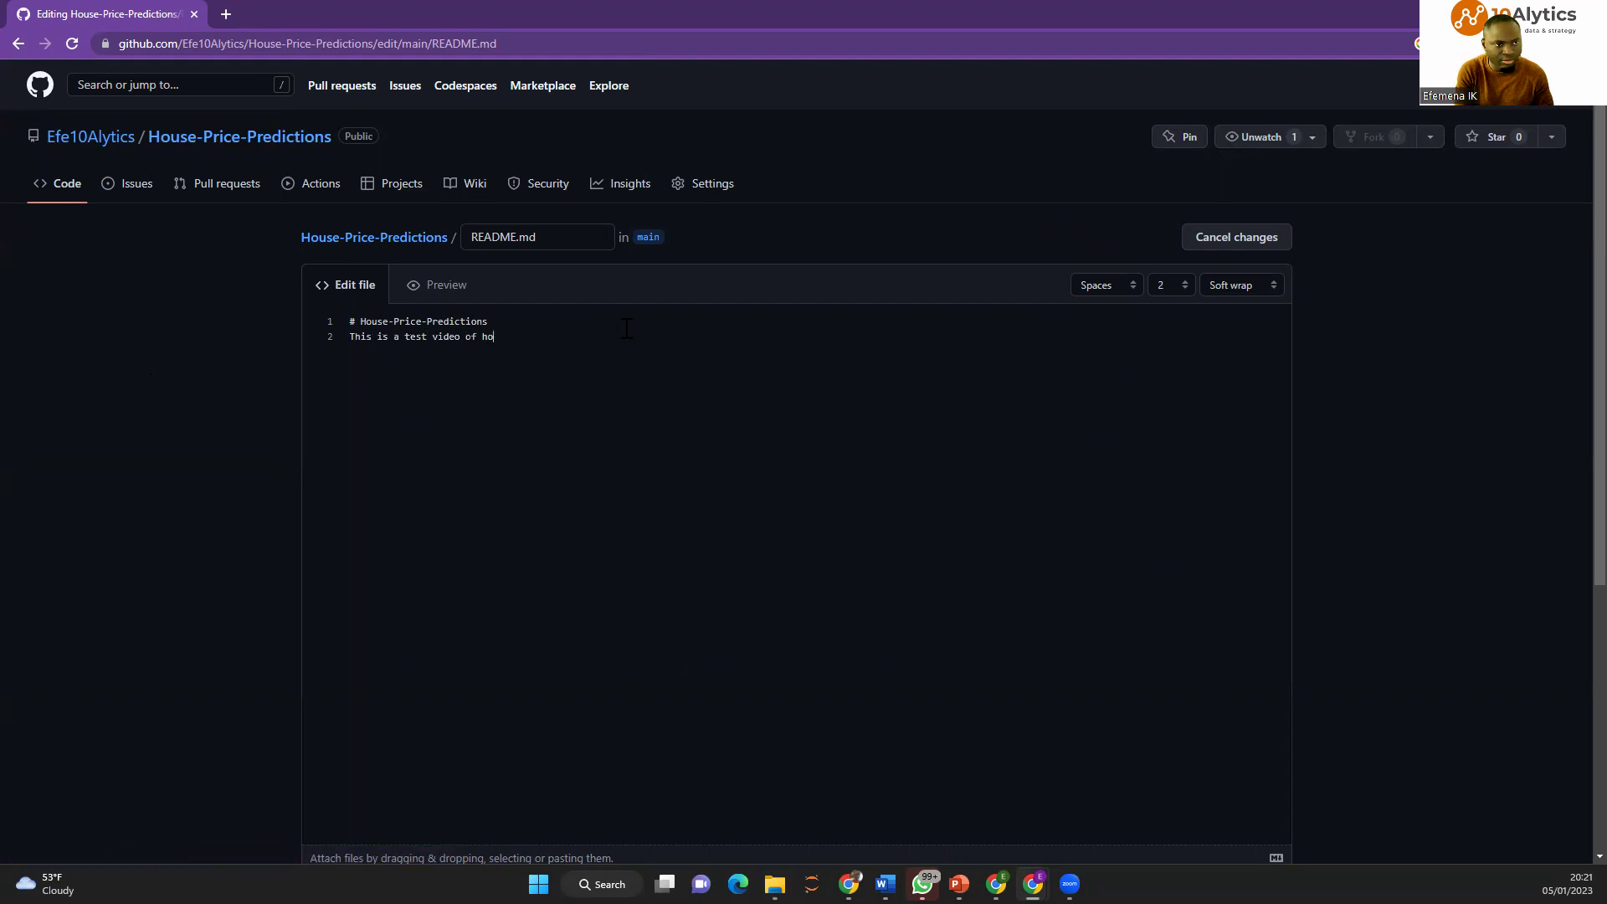
{"action": "type", "text": "w to create your first repository"}
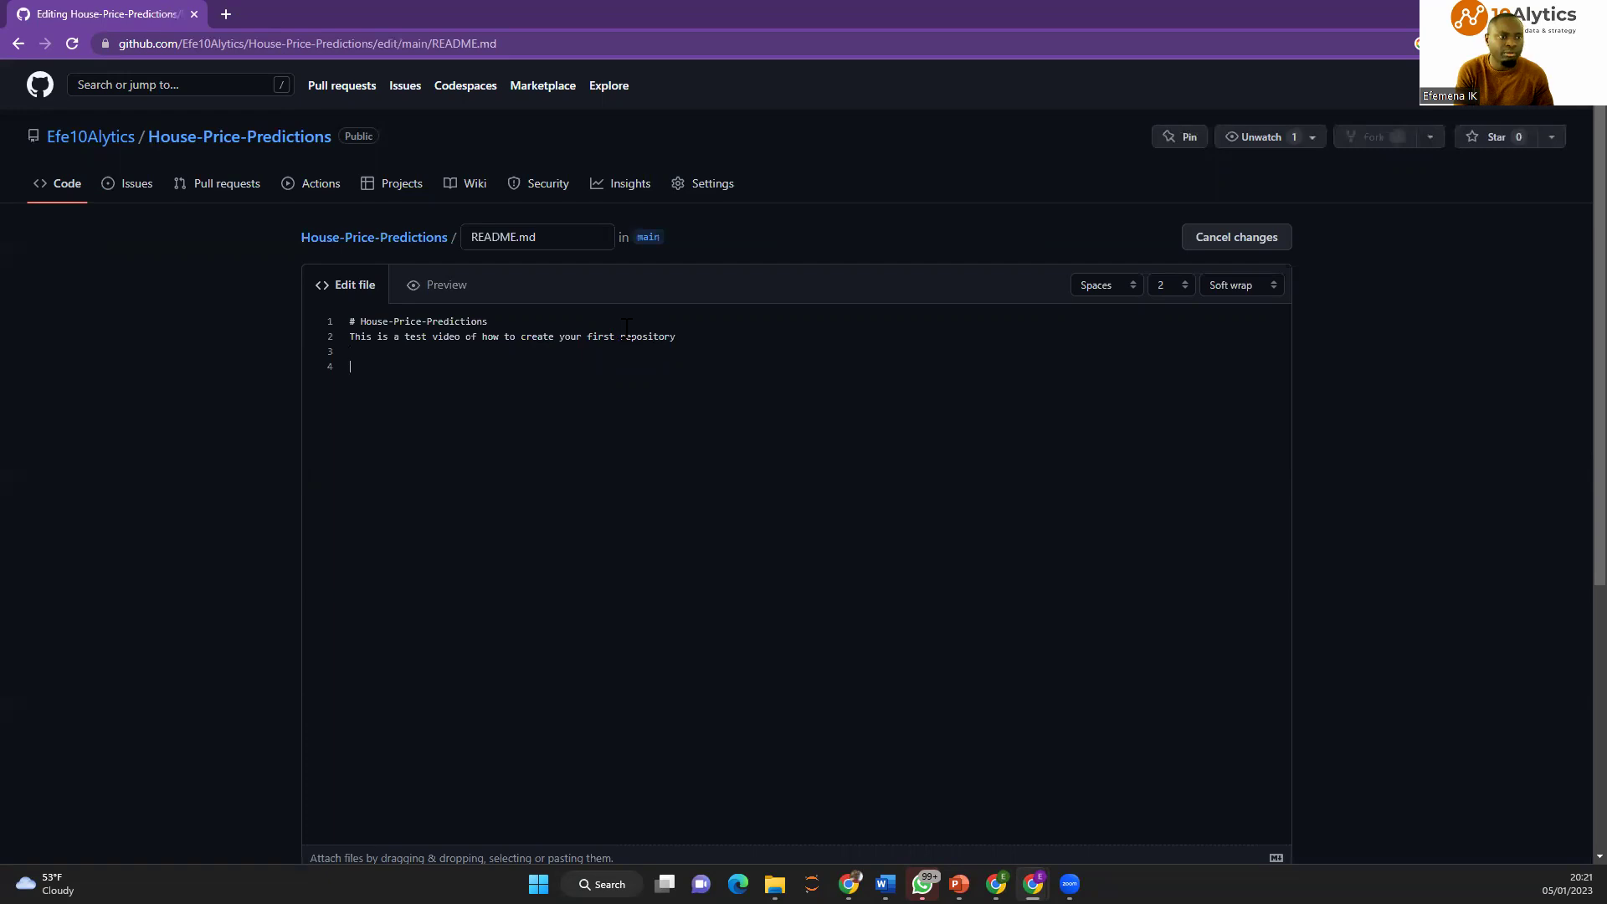
{"action": "key", "text": "BackSpace"}
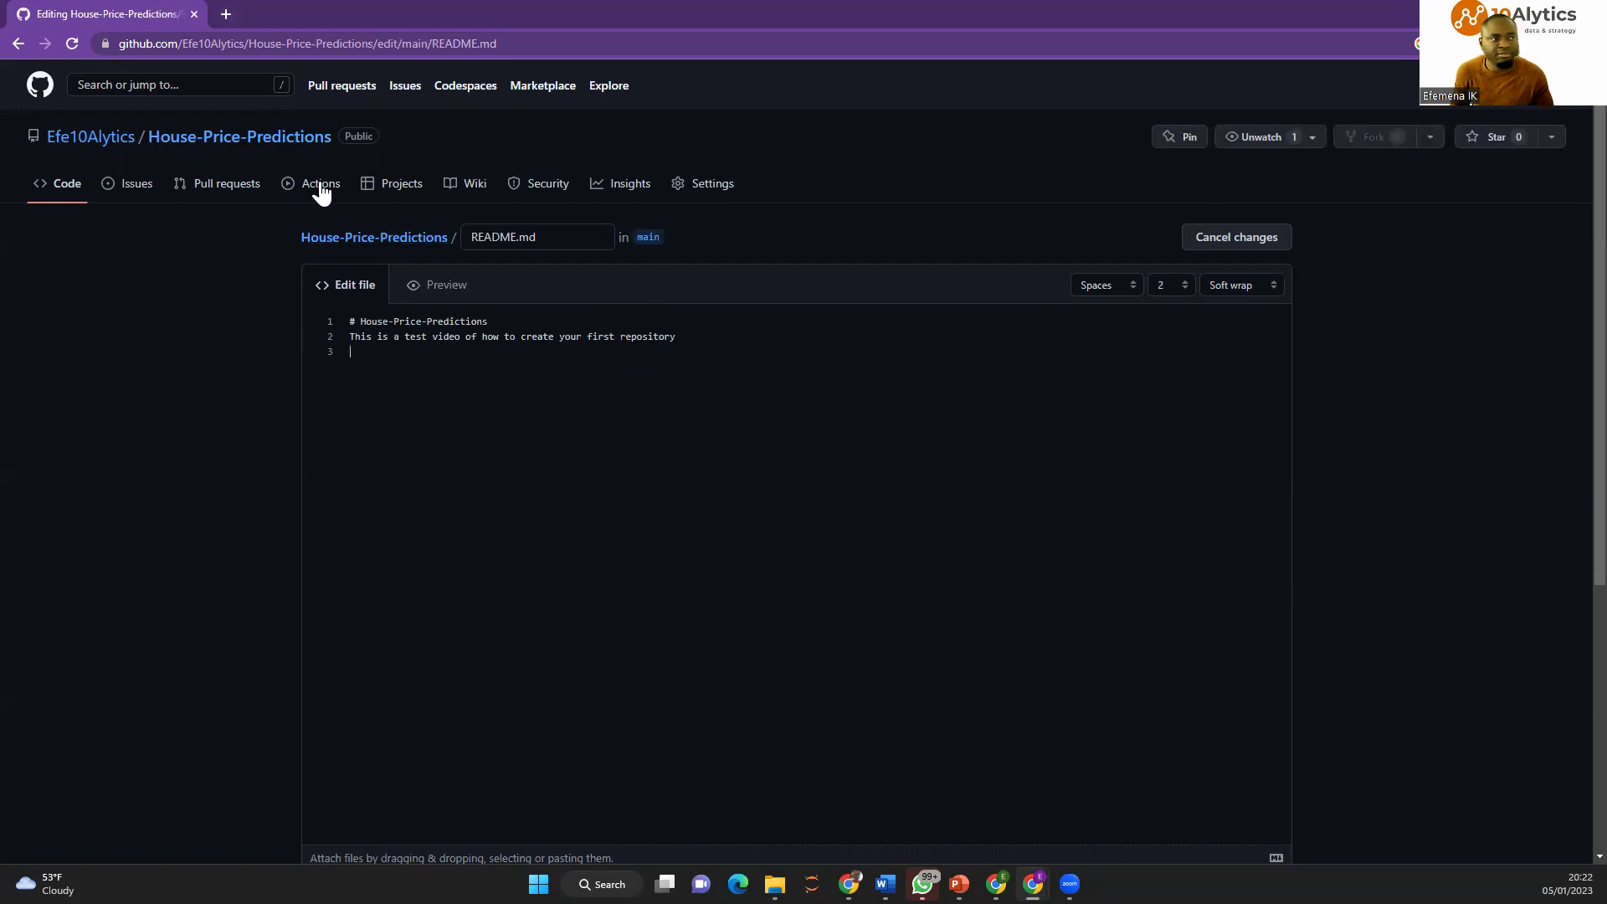
{"action": "left_click", "coordinate": [231, 21]}
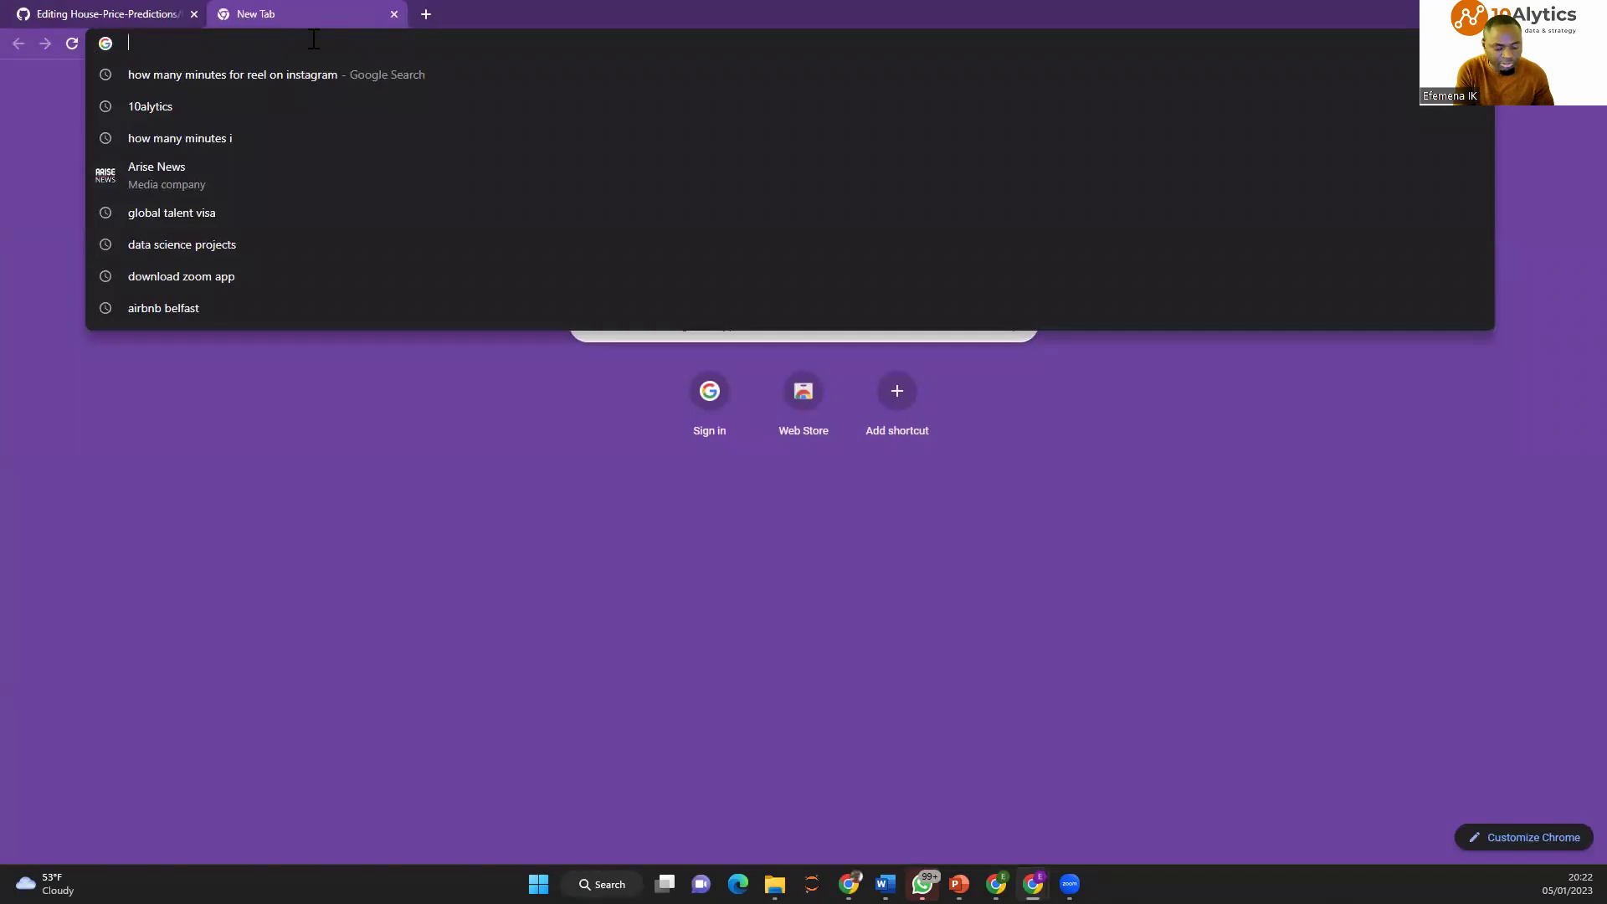
Step: Search Google for 'houses' and show the image results
{"action": "type", "text": "houses "}
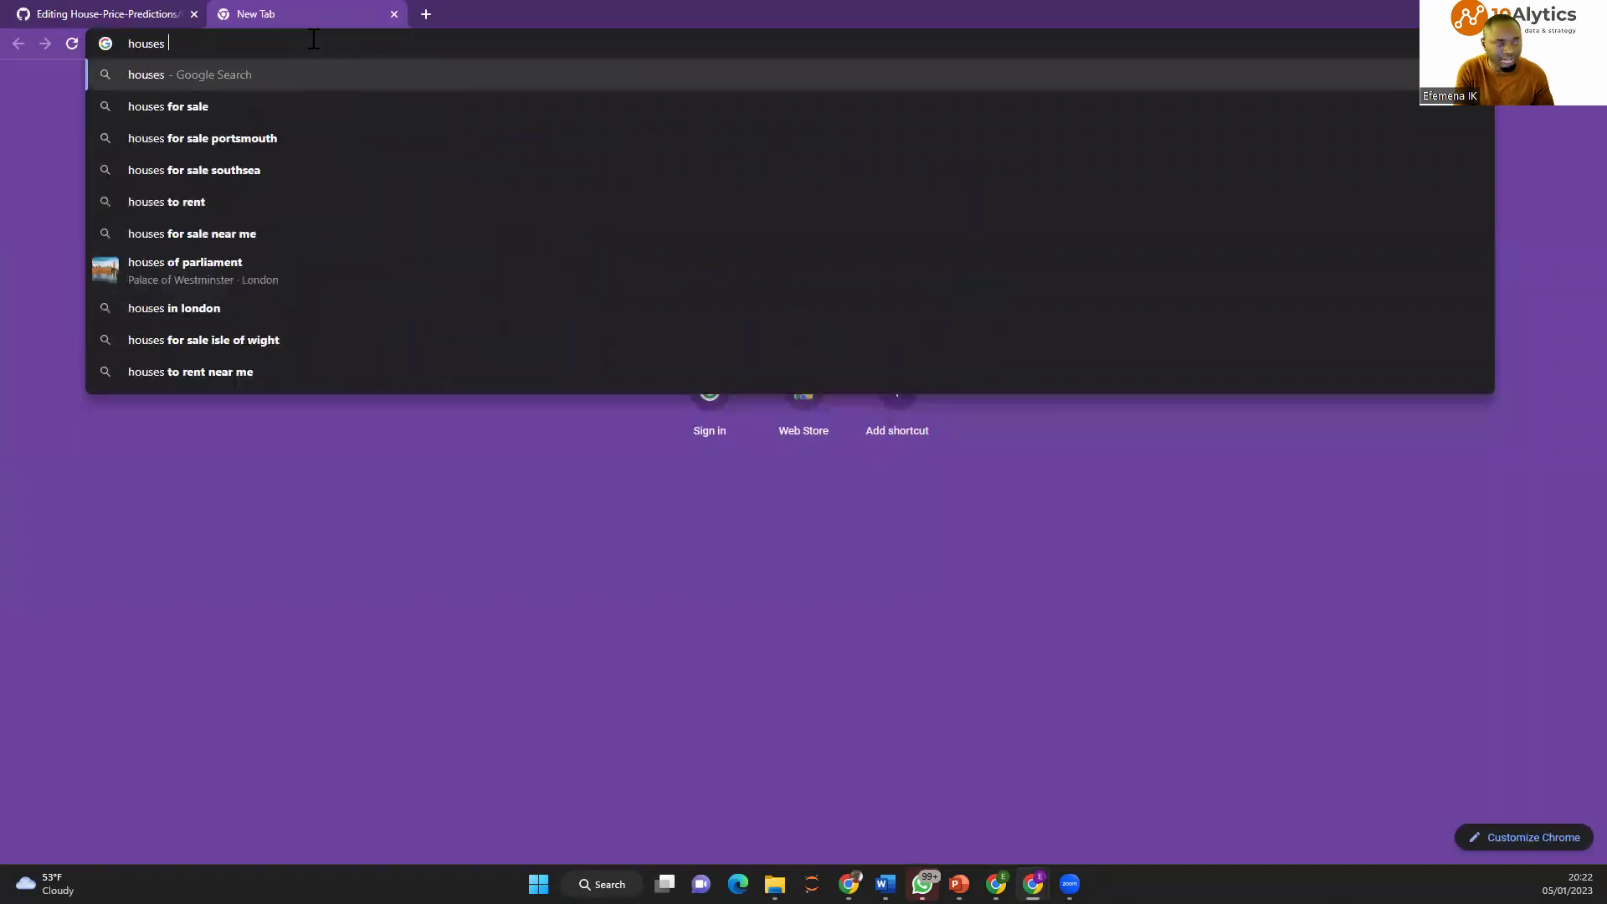
{"action": "type", "text": "png"}
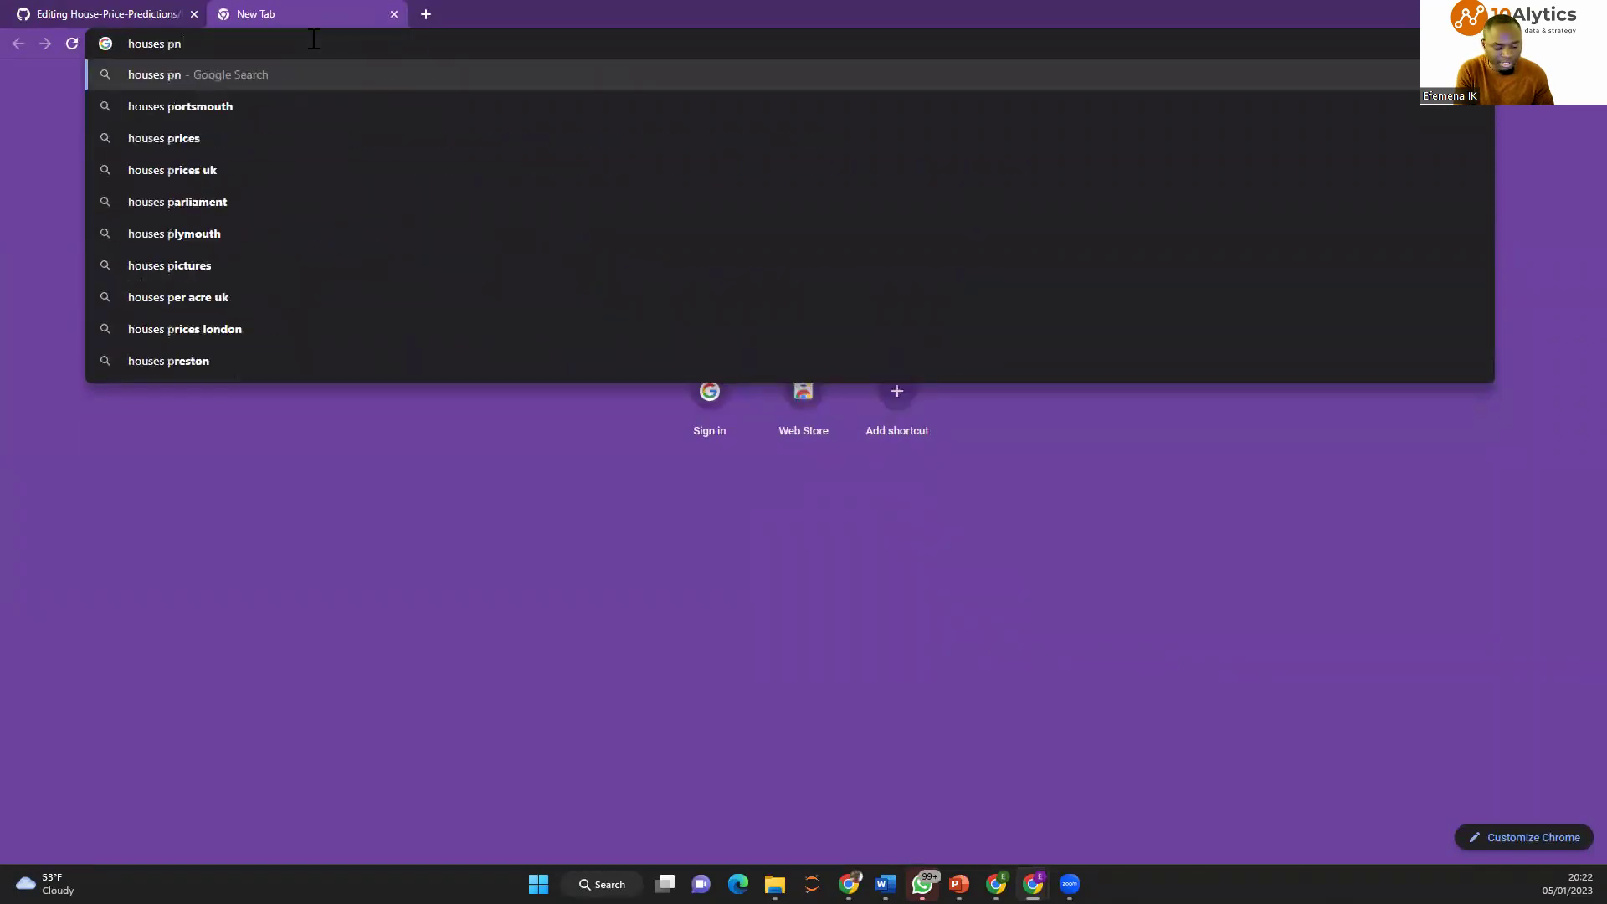
{"action": "key", "text": "BackSpace"}
{"action": "key", "text": "BackSpace"}
{"action": "key", "text": "BackSpace"}
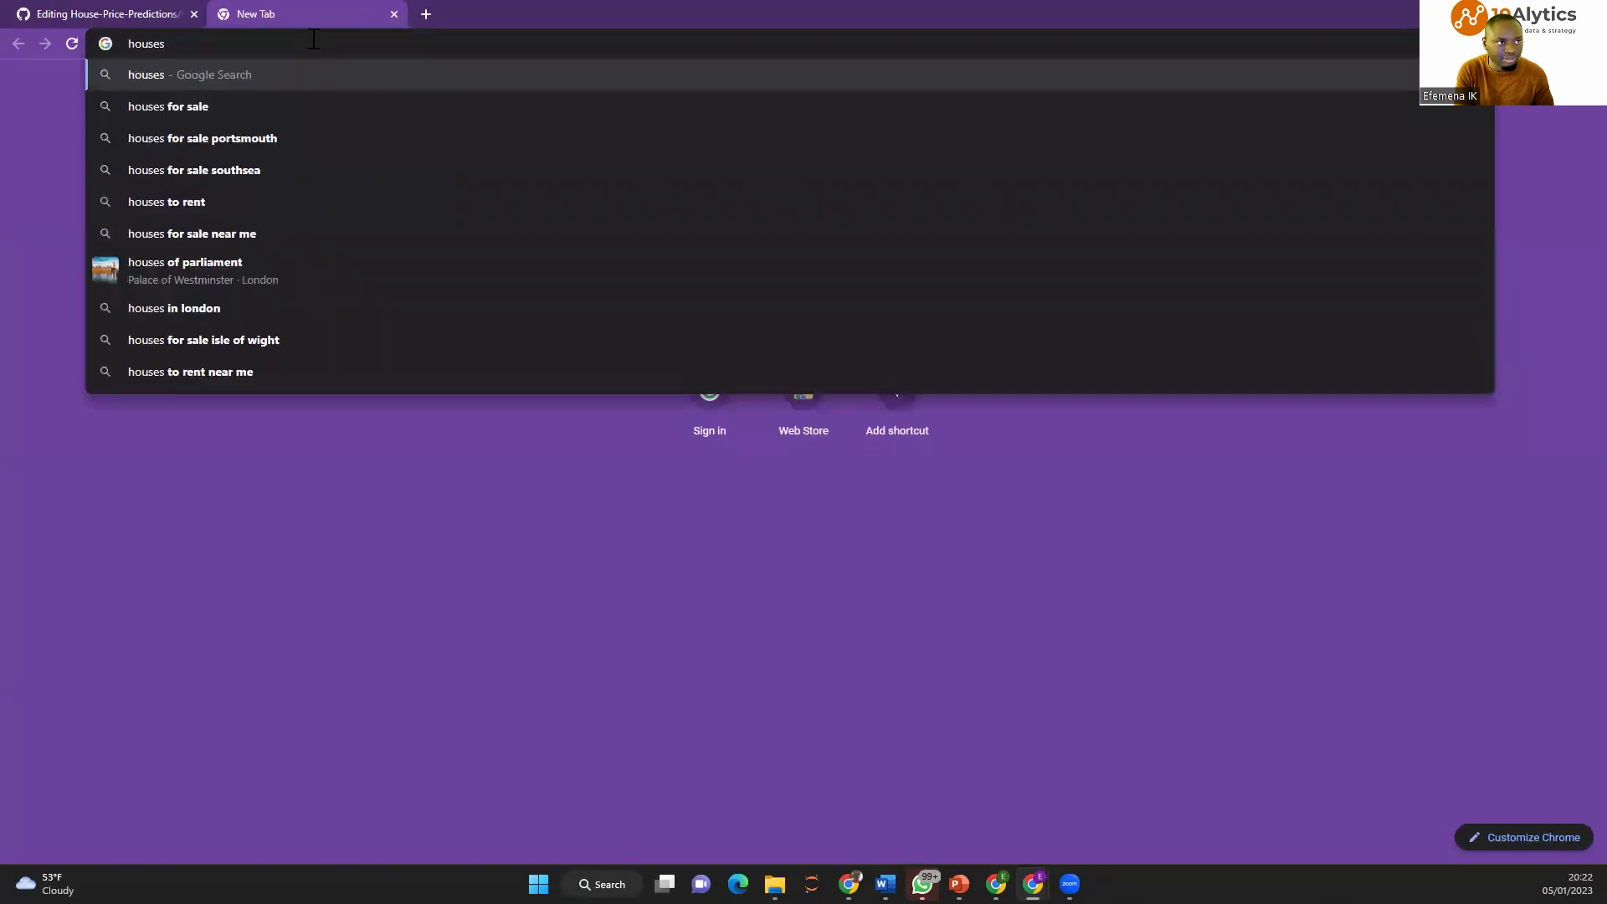
{"action": "key", "text": "Return"}
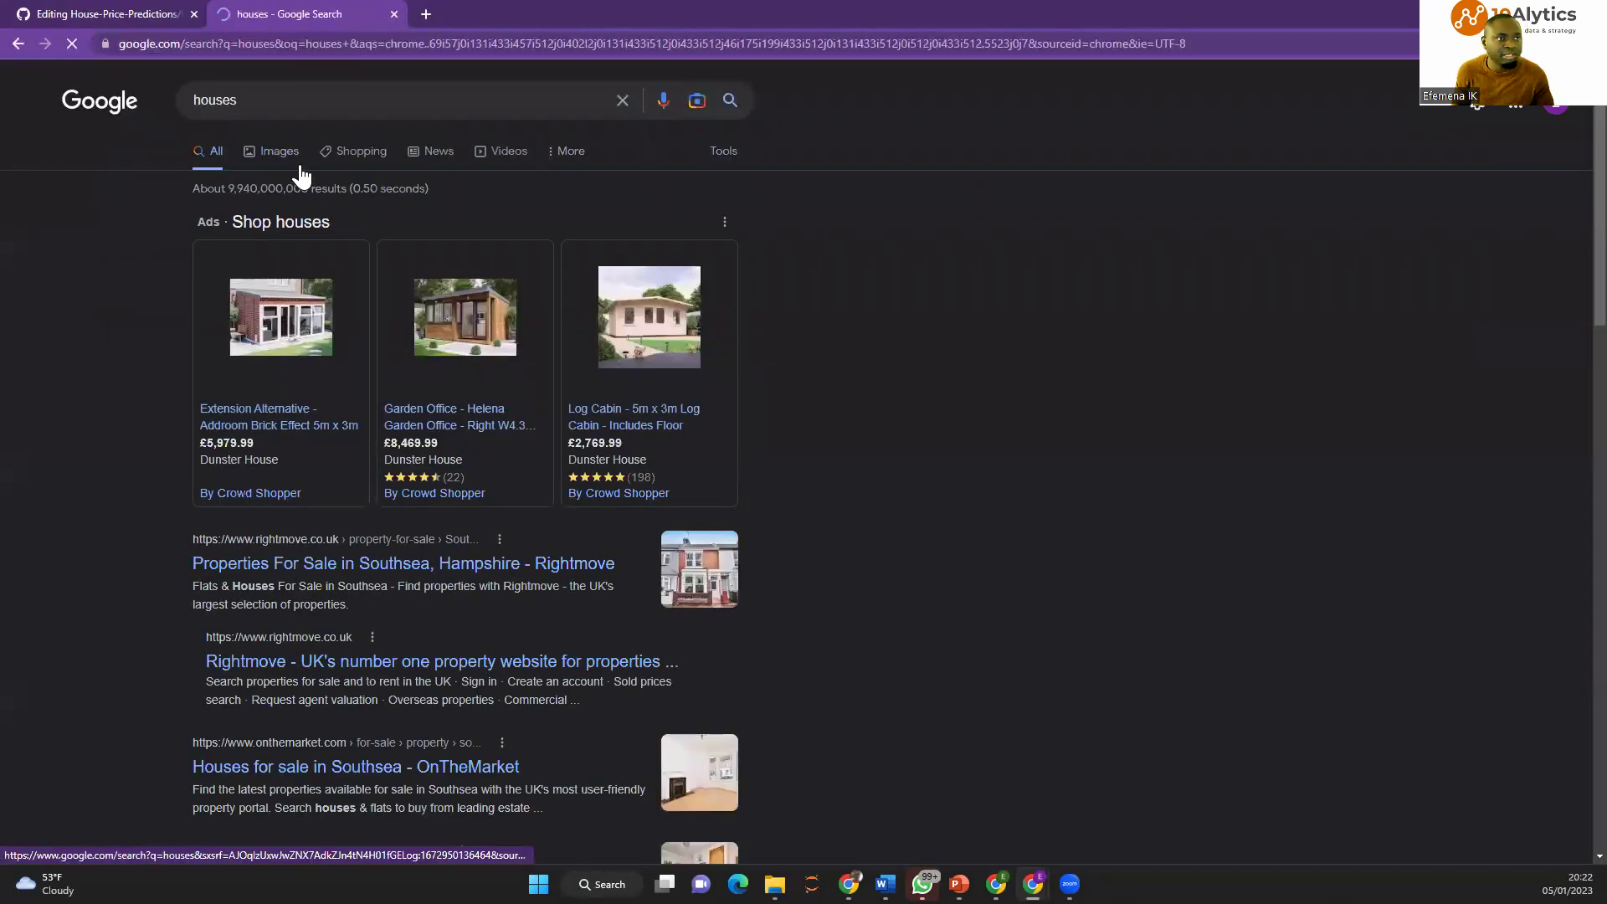
{"action": "left_click", "coordinate": [302, 173]}
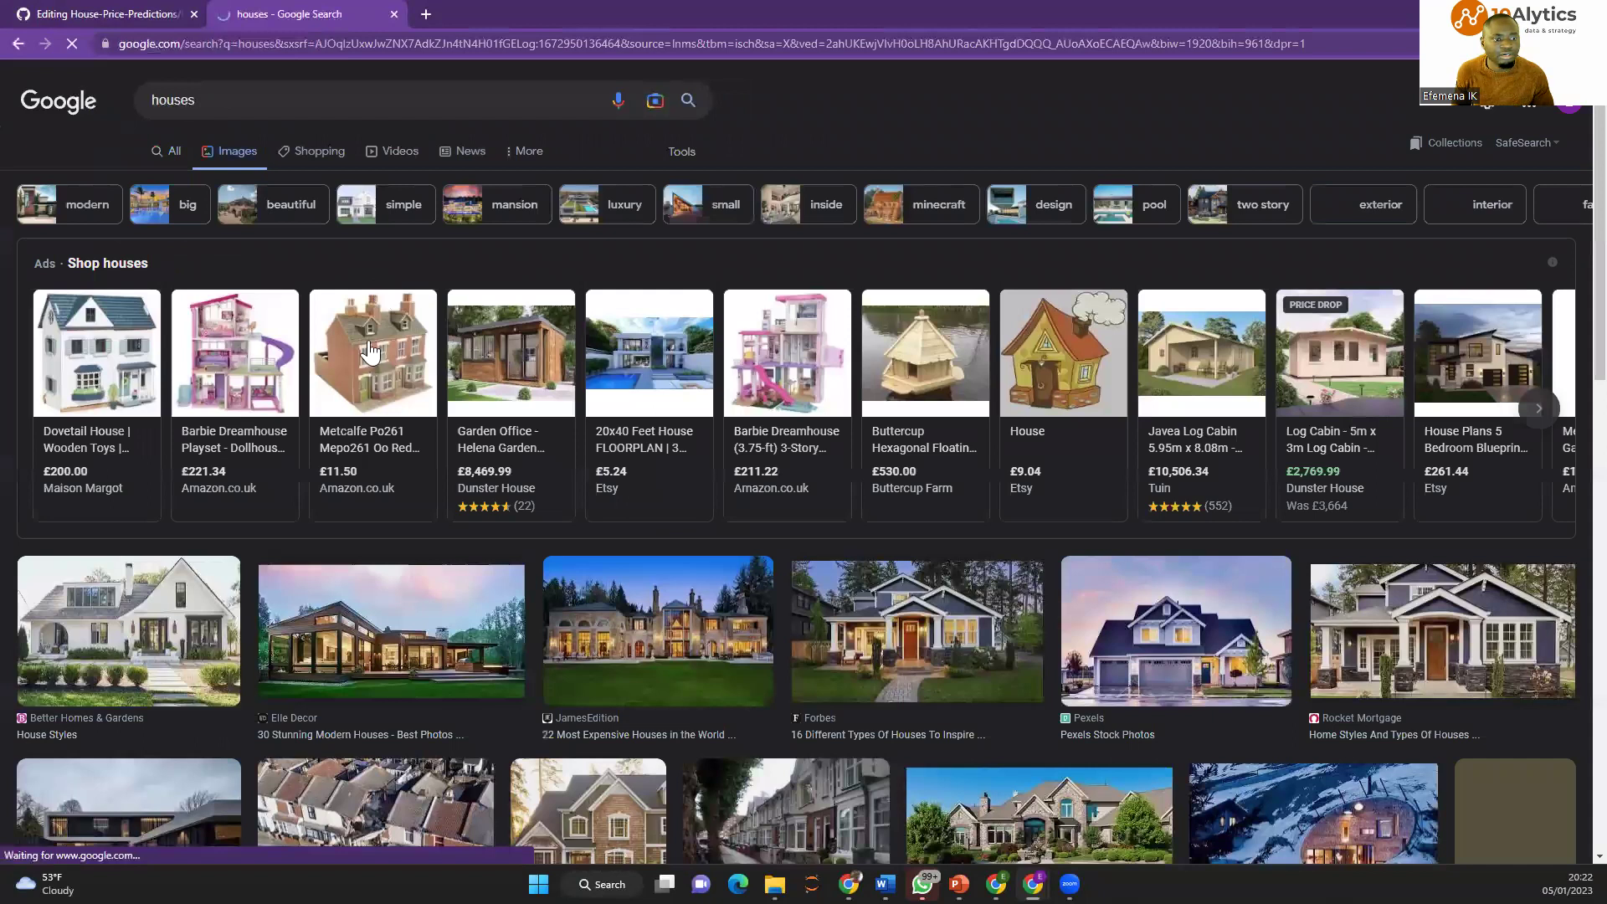
{"action": "scroll", "coordinate": [428, 478], "scroll_direction": "down", "scroll_amount": 2}
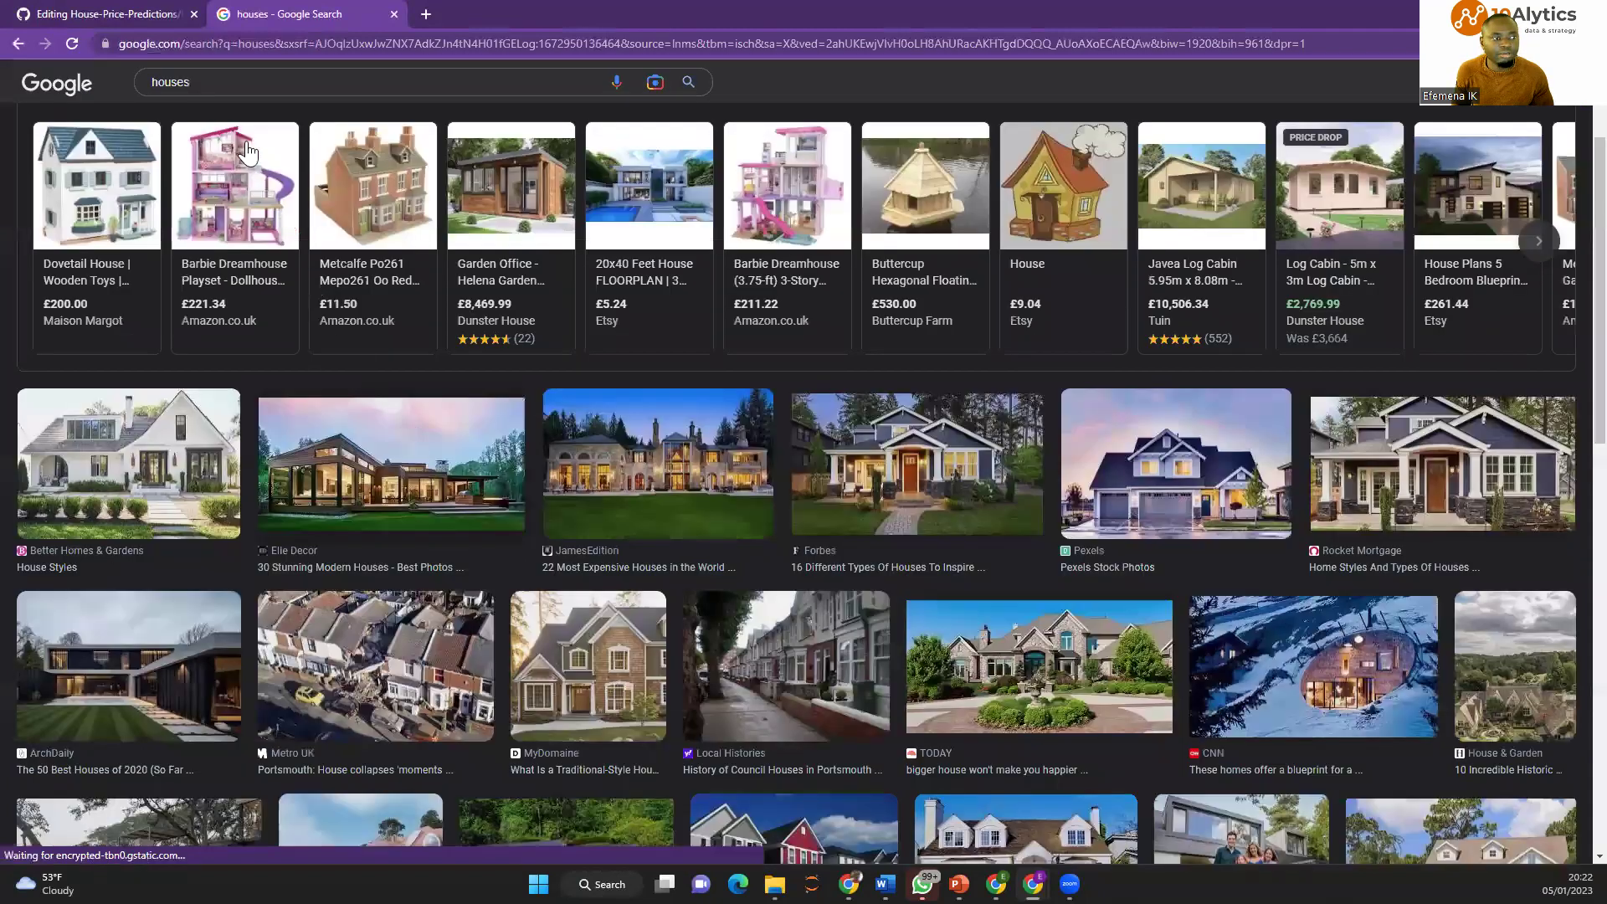
Step: Refine the image search to 'houses illustration' and browse the results
{"action": "left_click", "coordinate": [239, 89]}
{"action": "type", "text": "i"}
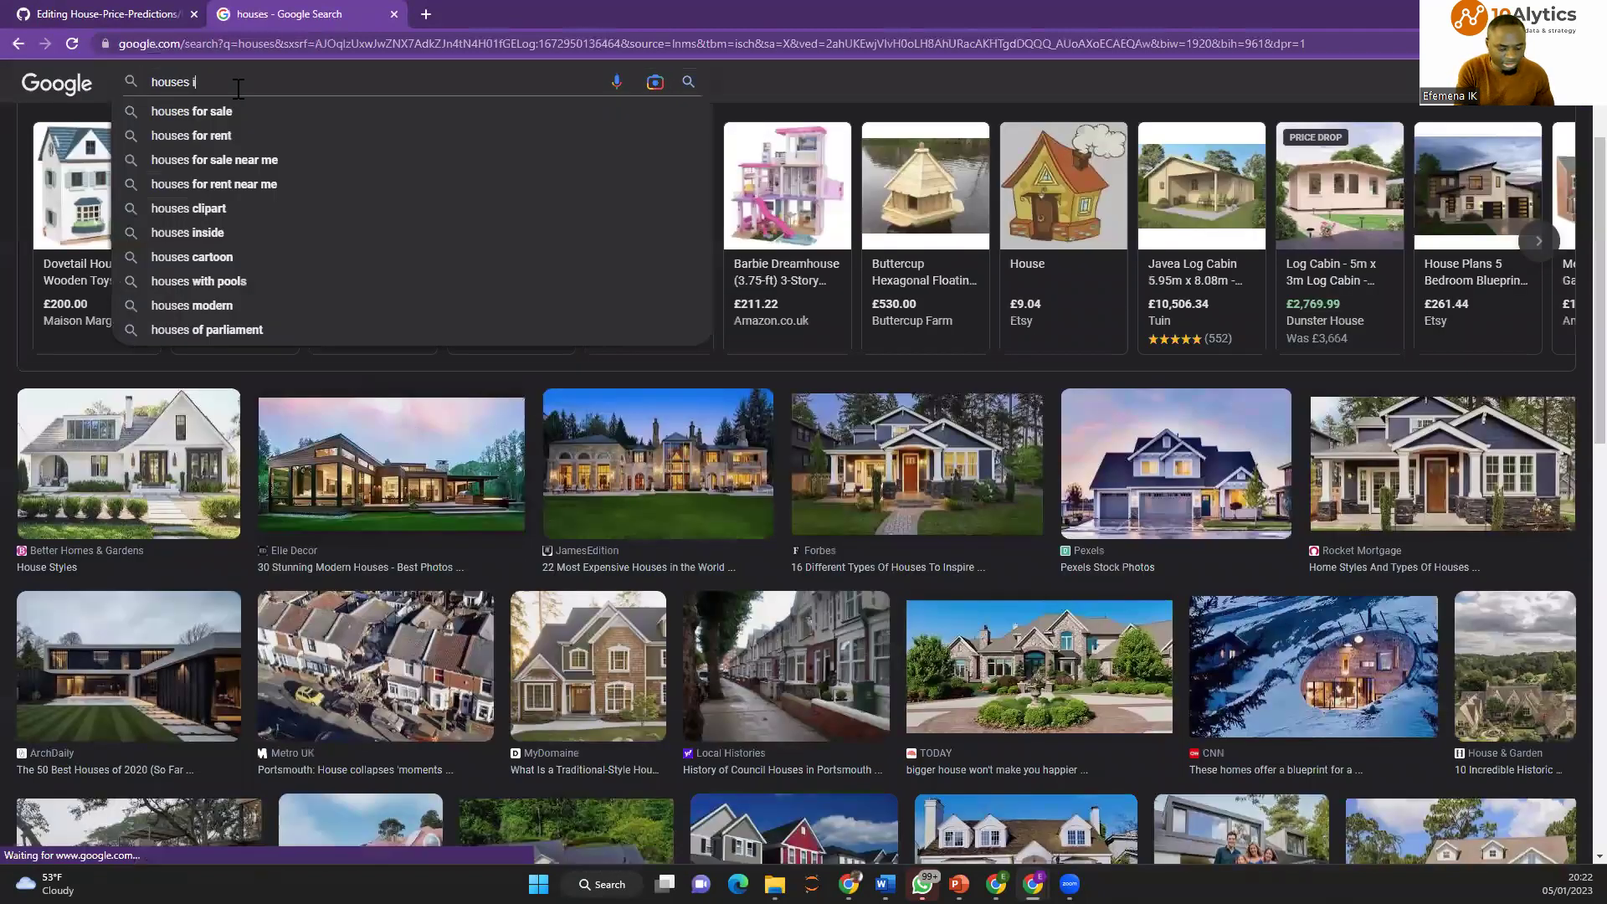
{"action": "type", "text": "llurstrus"}
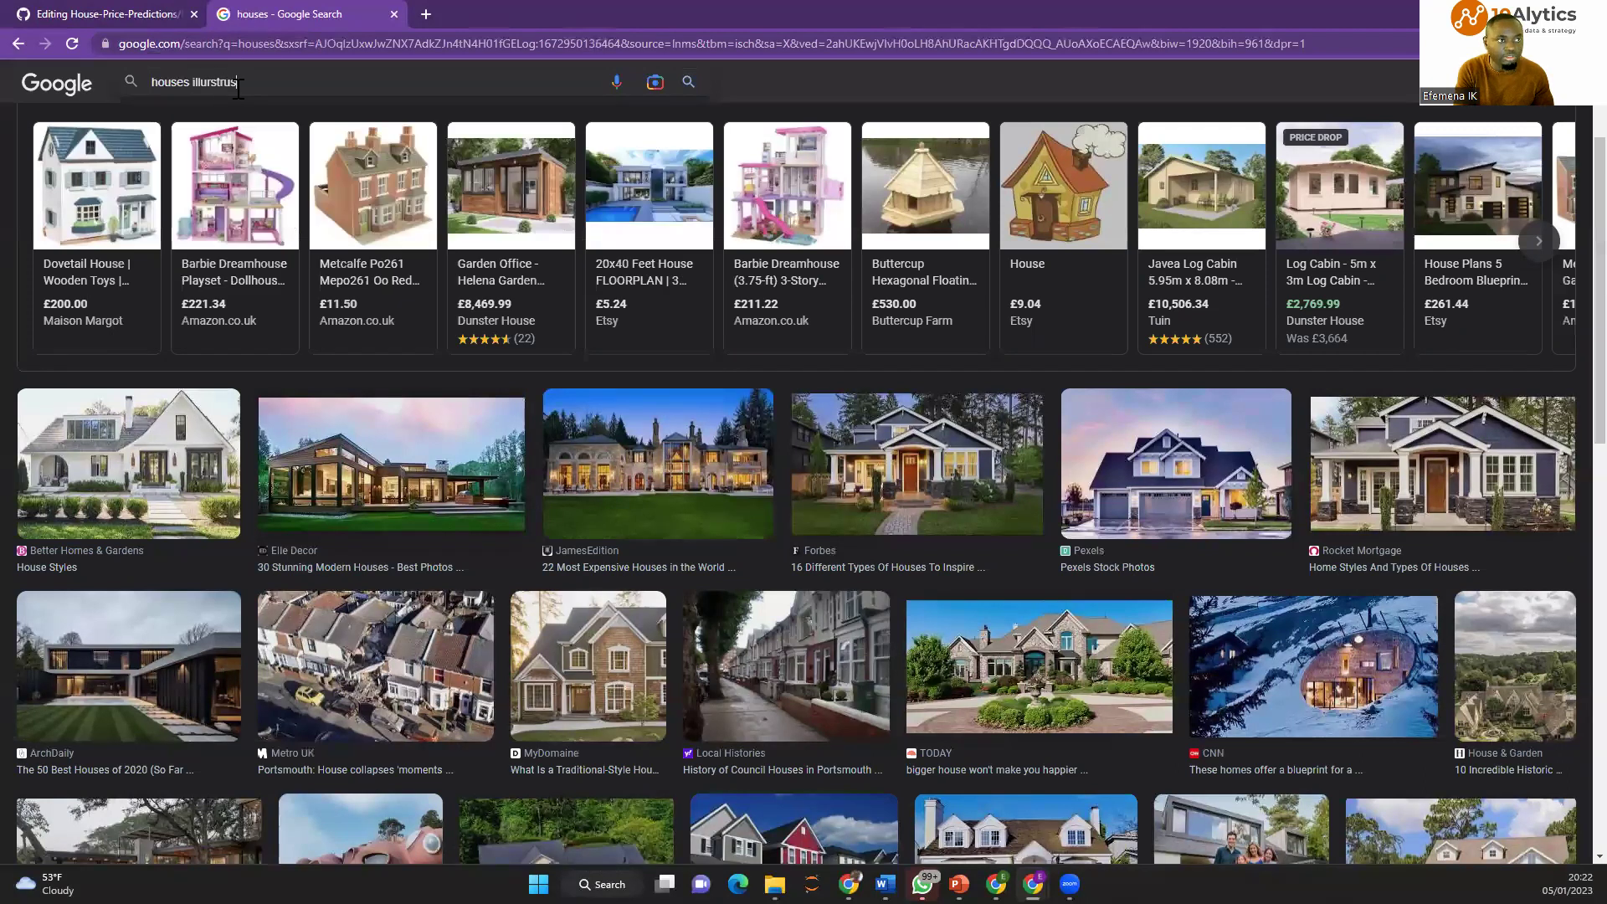
{"action": "key", "text": "BackSpace"}
{"action": "key", "text": "BackSpace"}
{"action": "type", "text": "a"}
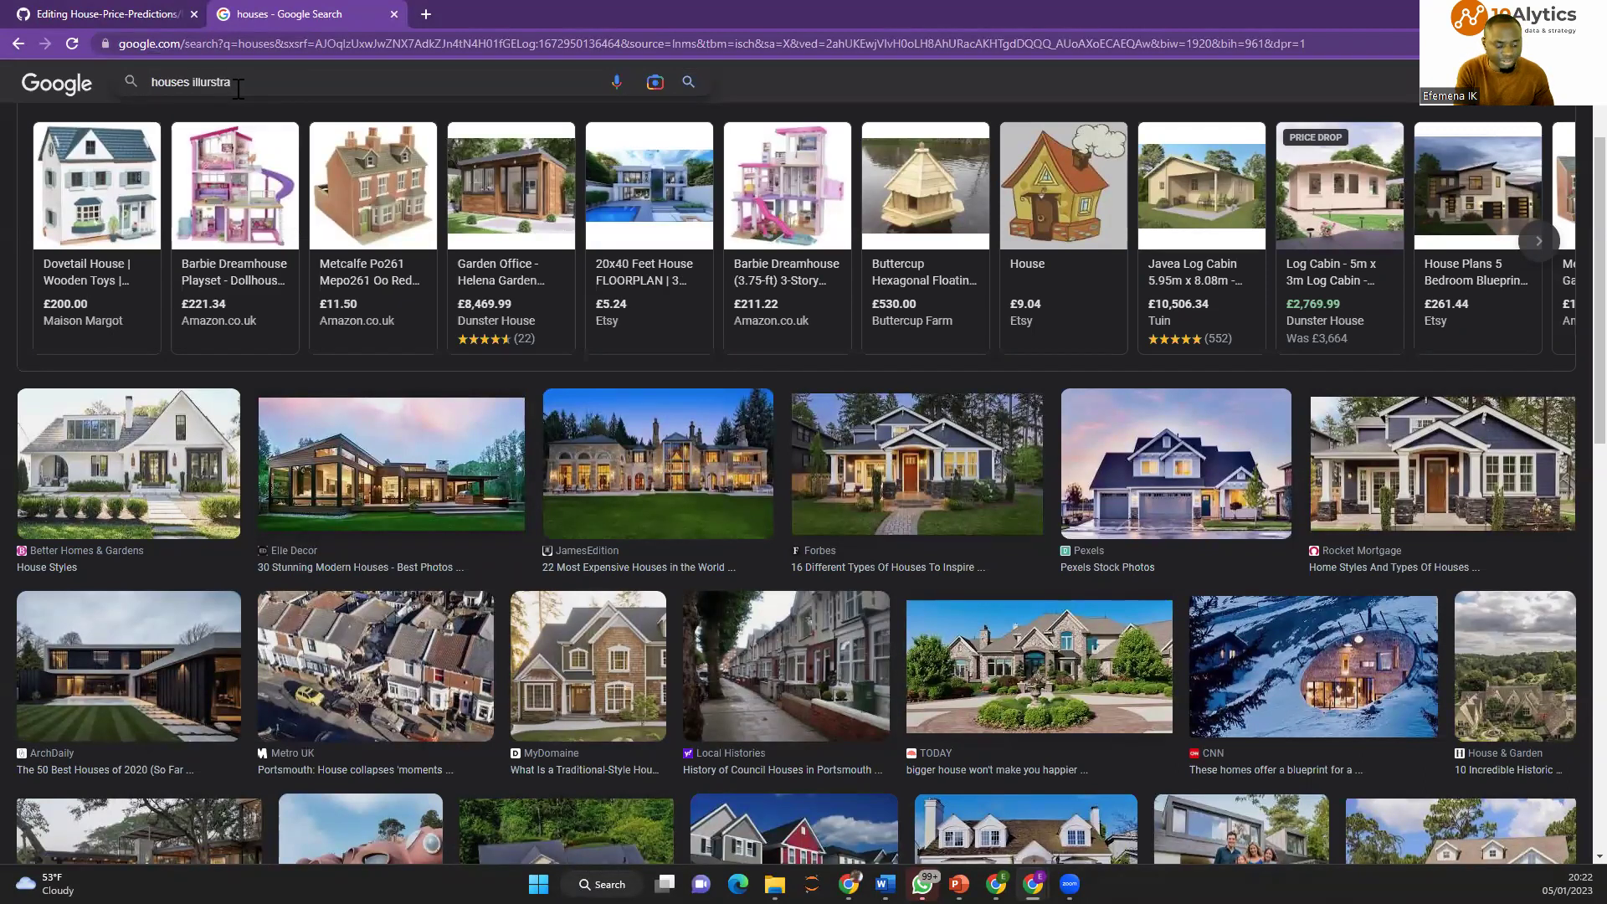
{"action": "type", "text": "tion"}
{"action": "key", "text": "Return"}
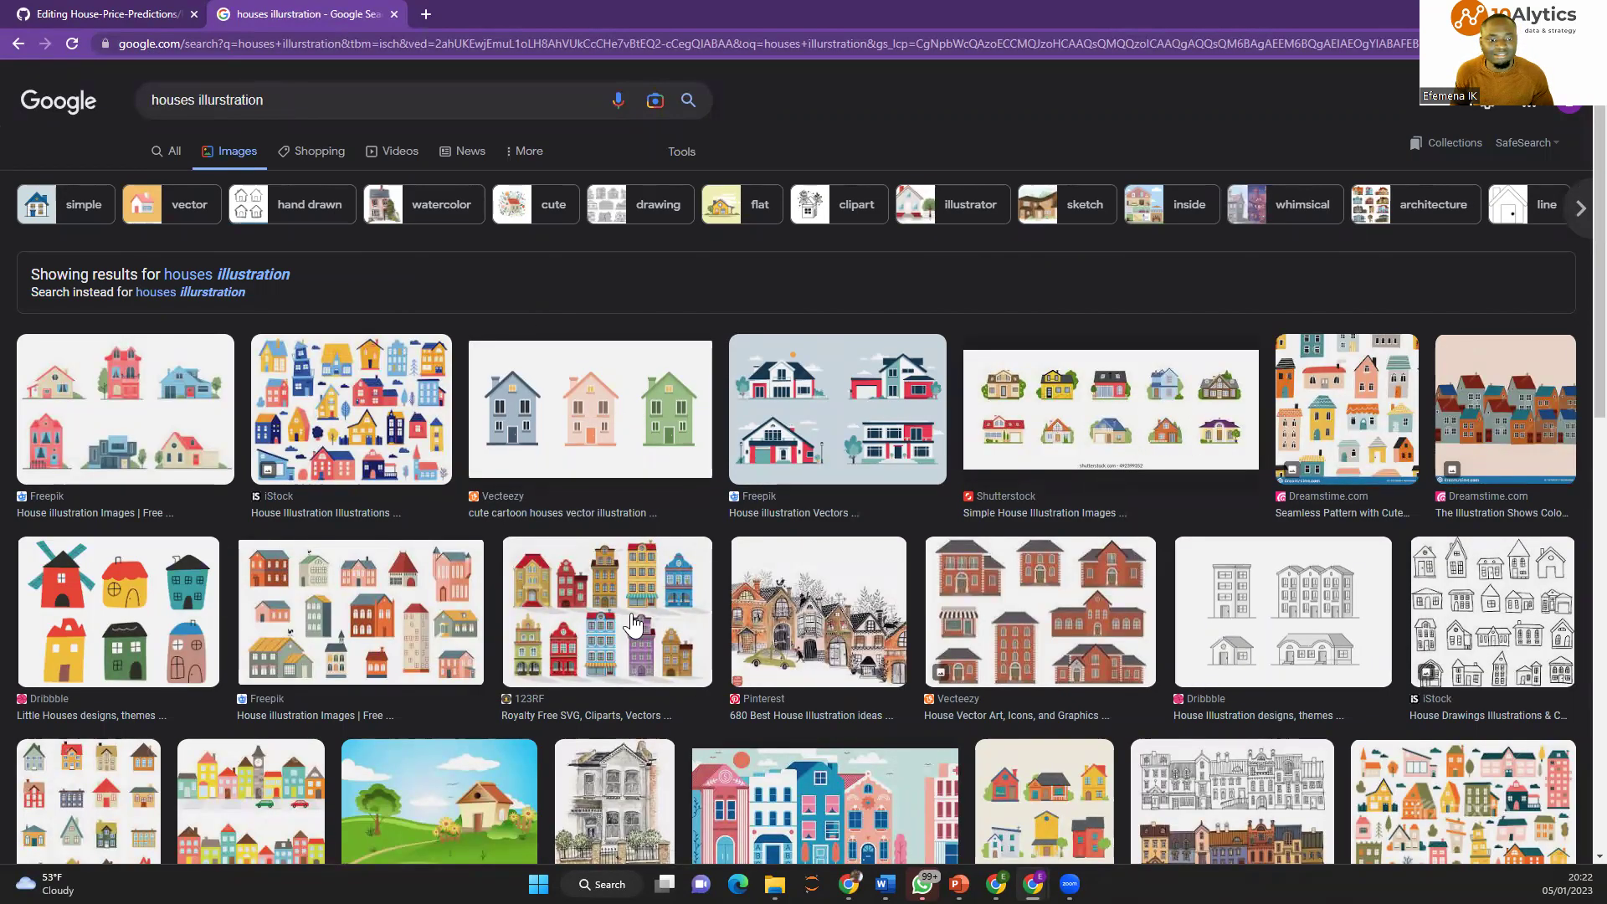
{"action": "scroll", "coordinate": [553, 487], "scroll_direction": "down", "scroll_amount": 2}
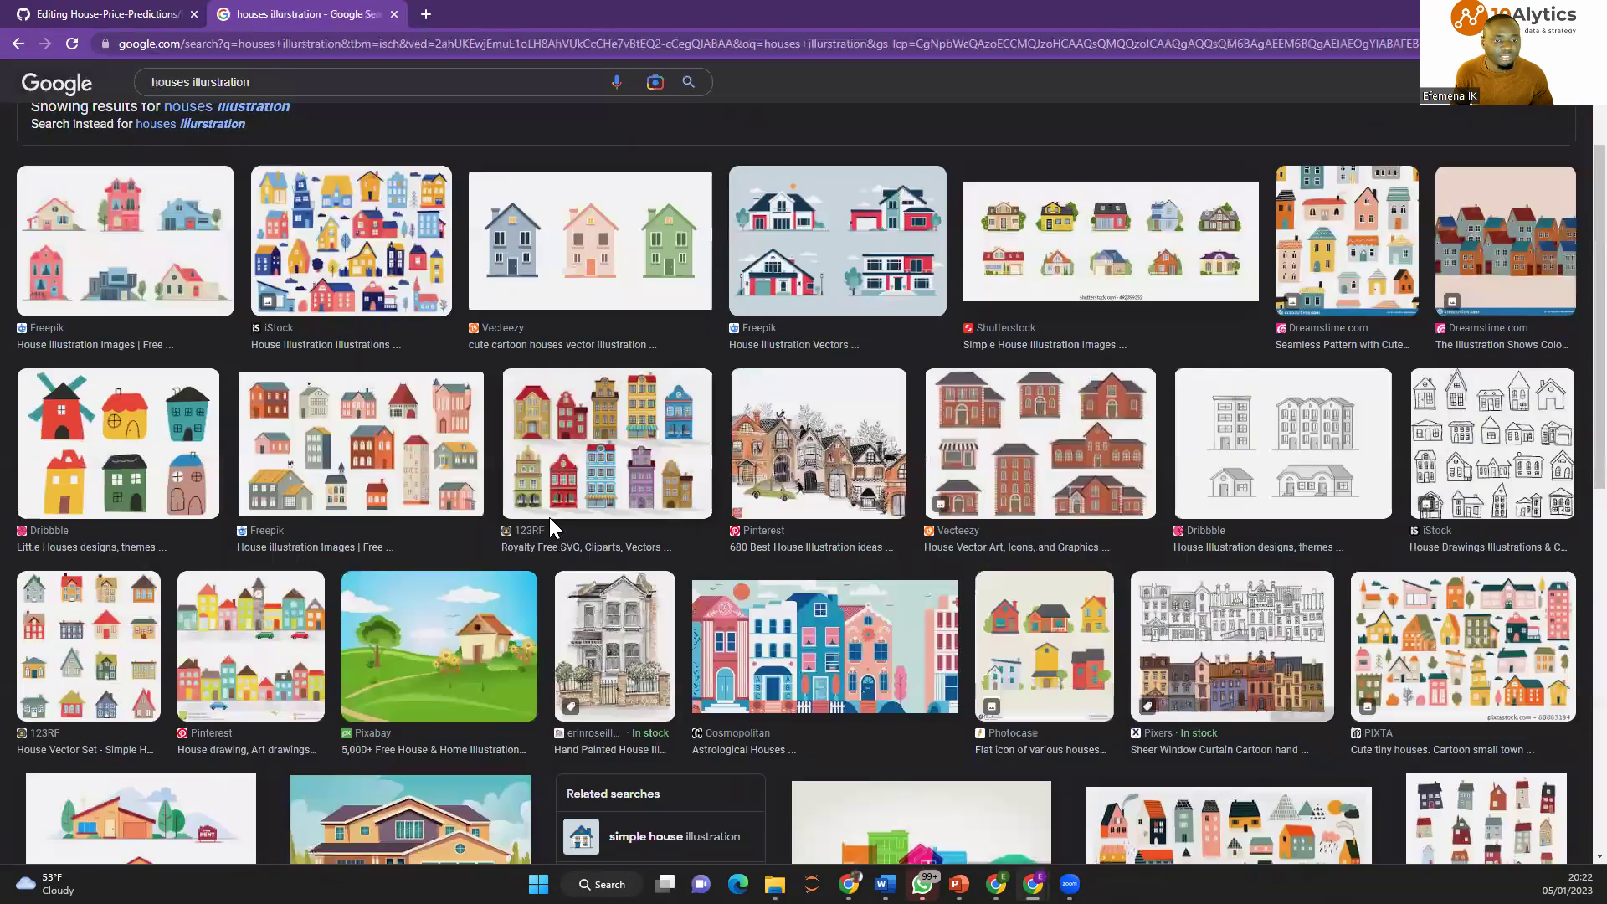
{"action": "scroll", "coordinate": [543, 516], "scroll_direction": "down", "scroll_amount": 1}
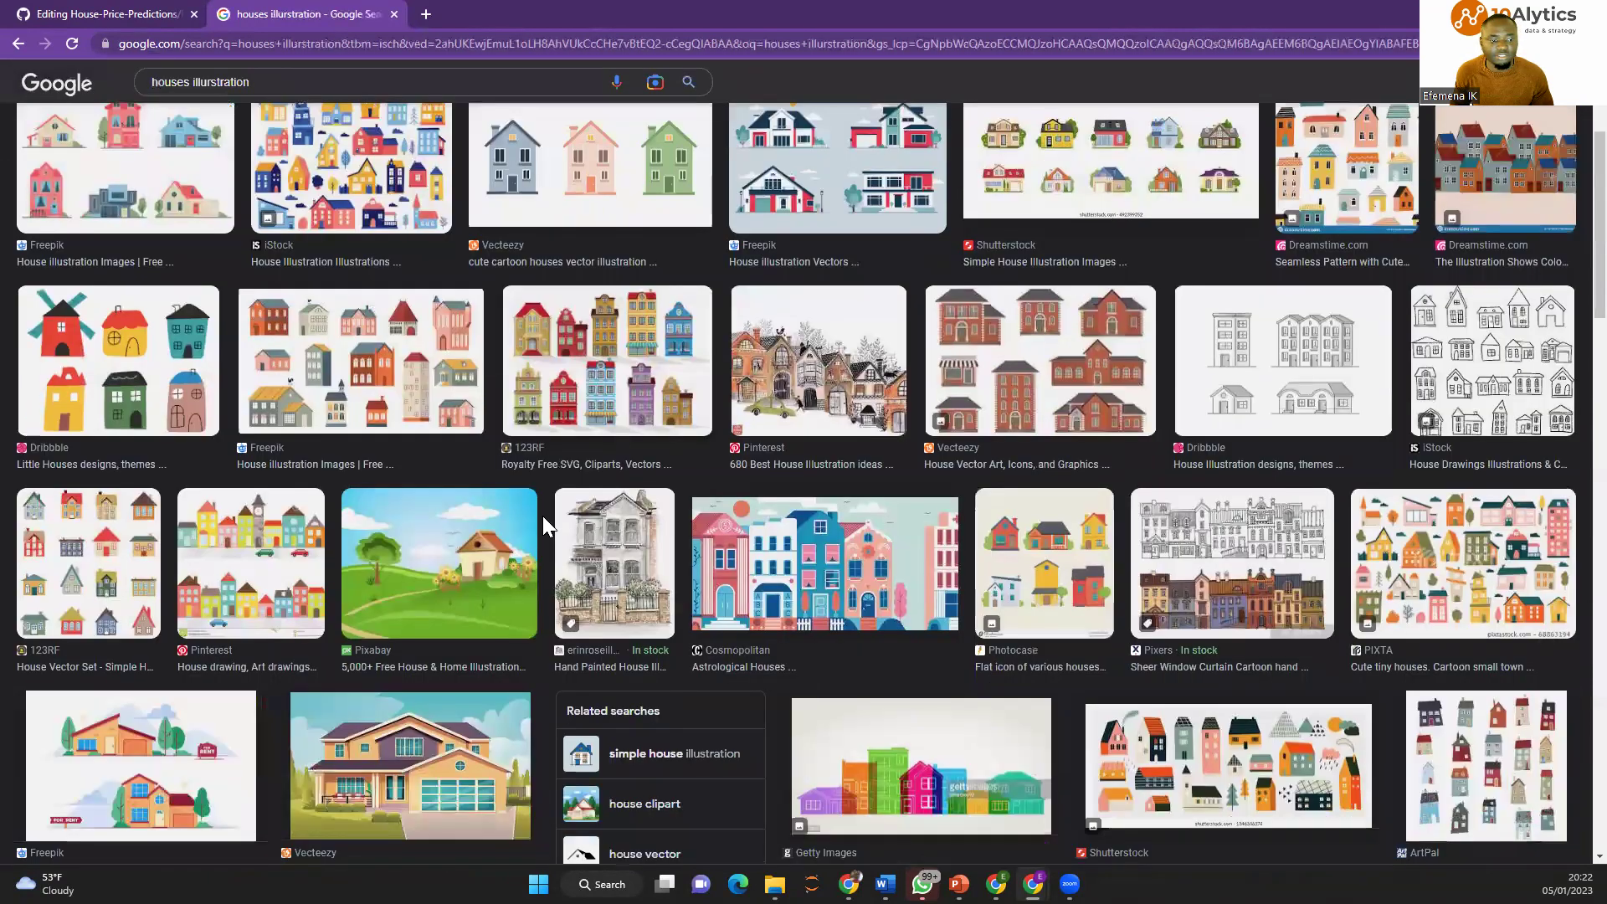
{"action": "scroll", "coordinate": [543, 515], "scroll_direction": "up", "scroll_amount": 2}
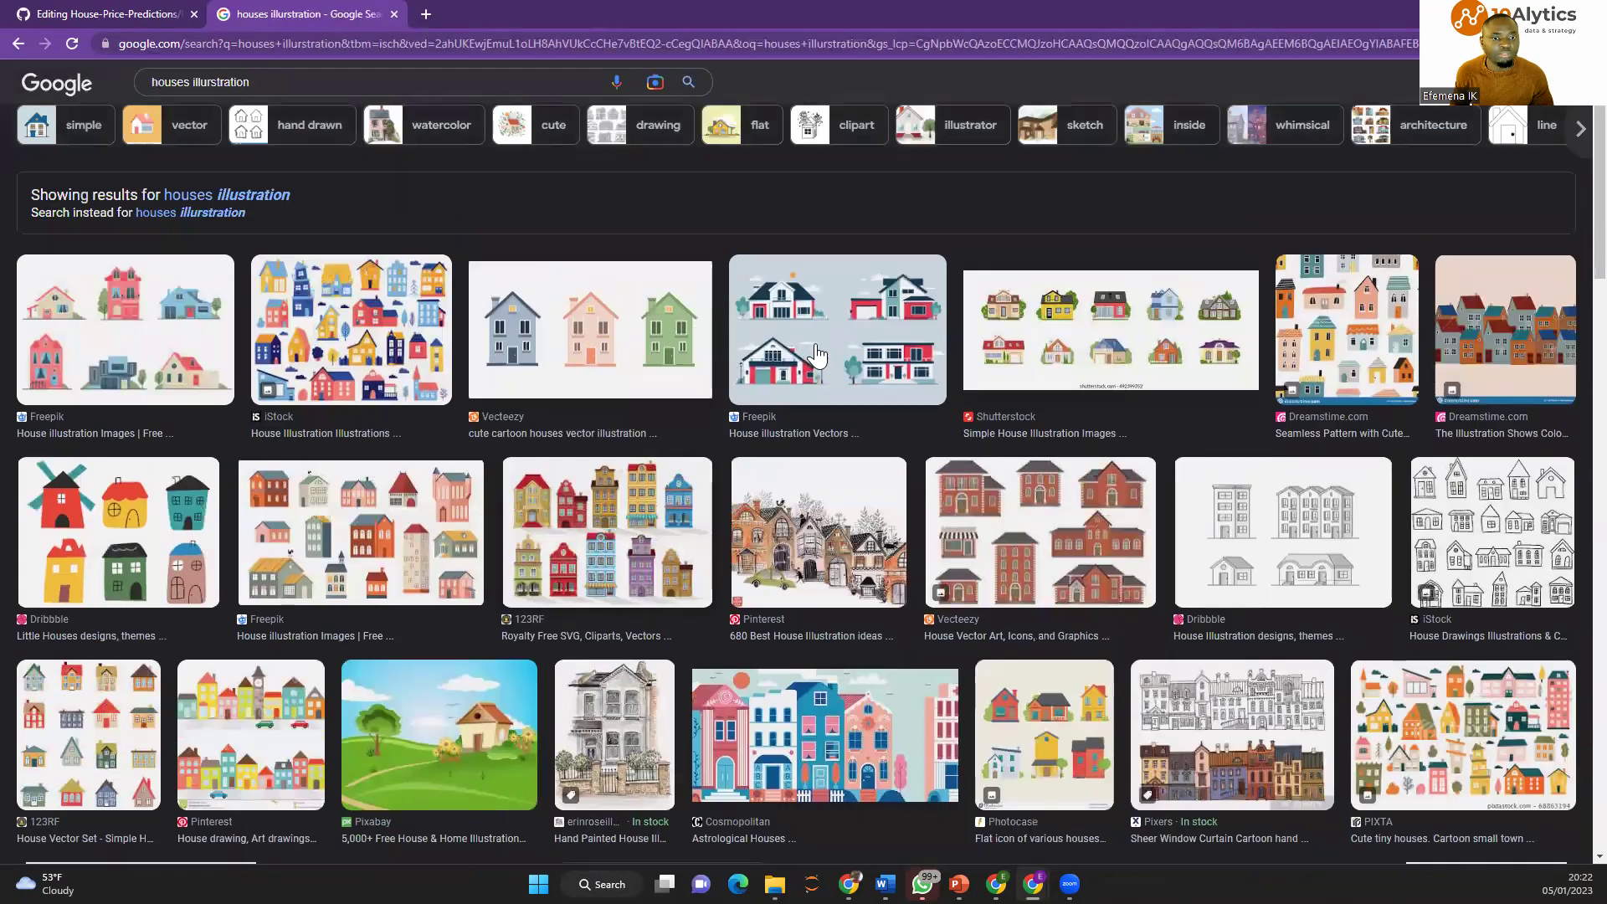
Step: Preview the Shutterstock simple house illustration and copy its image address
{"action": "left_click", "coordinate": [1105, 352]}
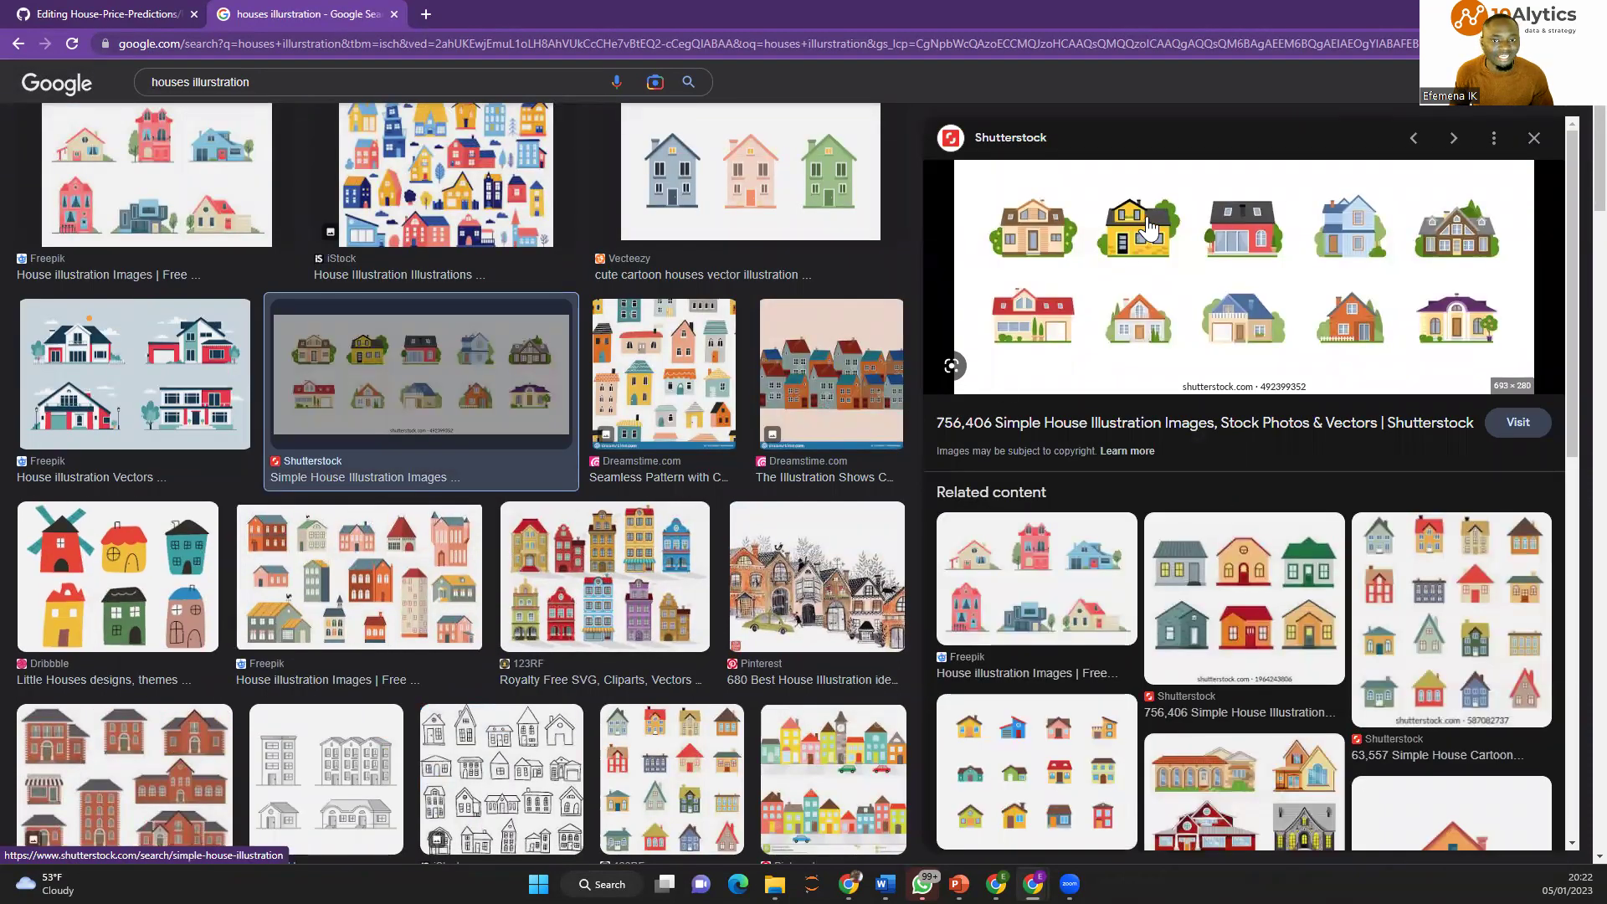
{"action": "right_click", "coordinate": [1234, 237]}
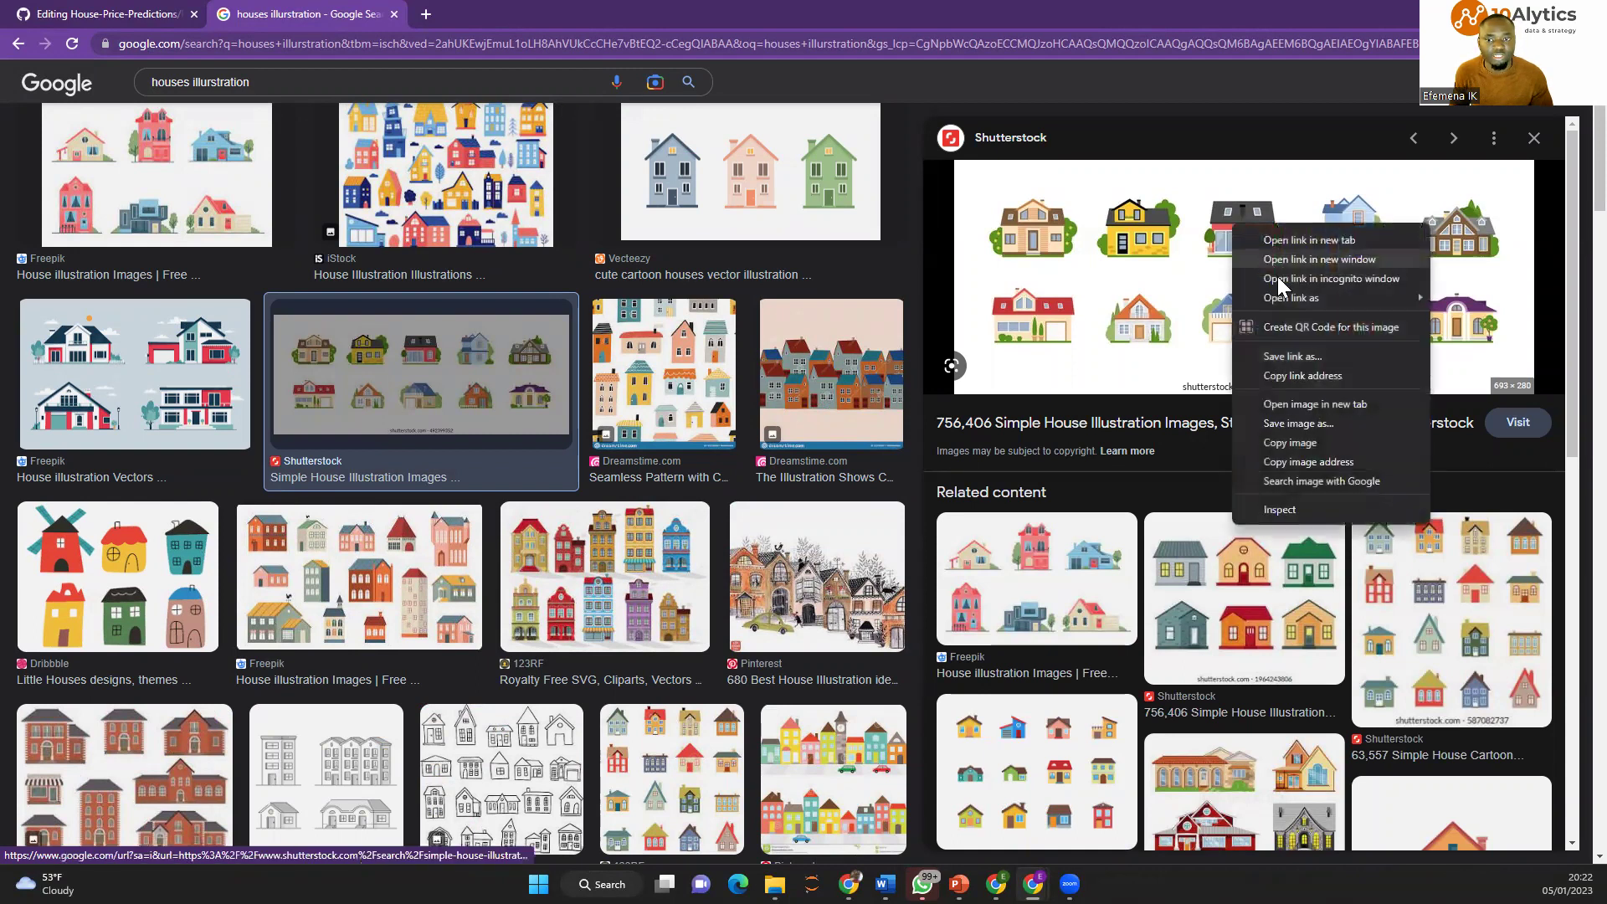
{"action": "left_click", "coordinate": [1287, 462]}
{"action": "right_click", "coordinate": [1175, 232]}
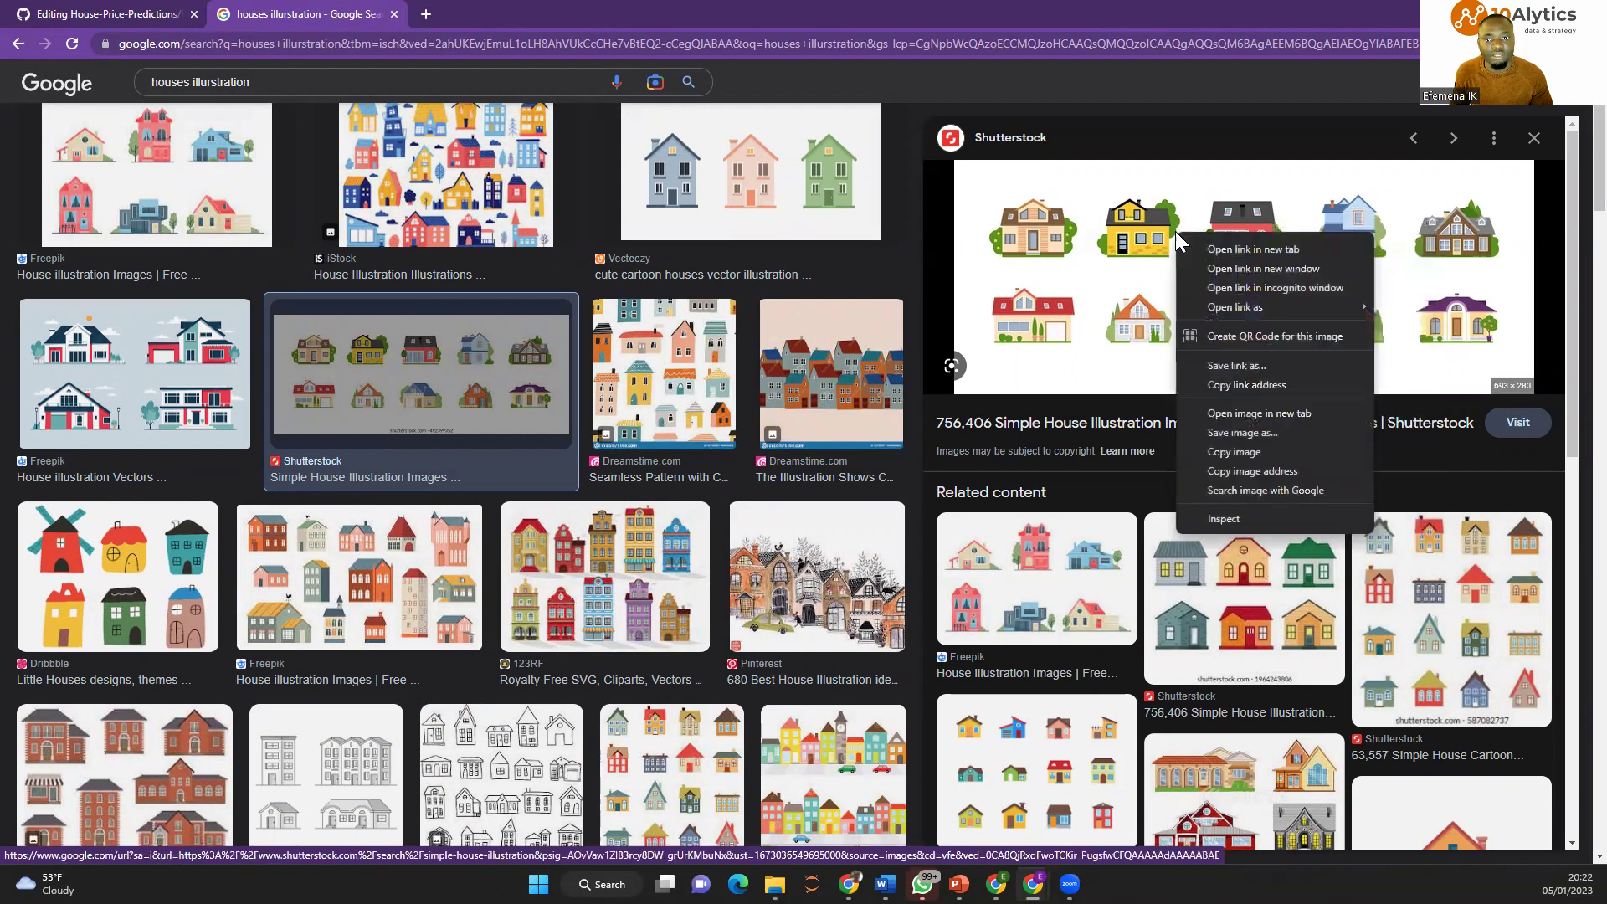
{"action": "left_click", "coordinate": [1257, 472]}
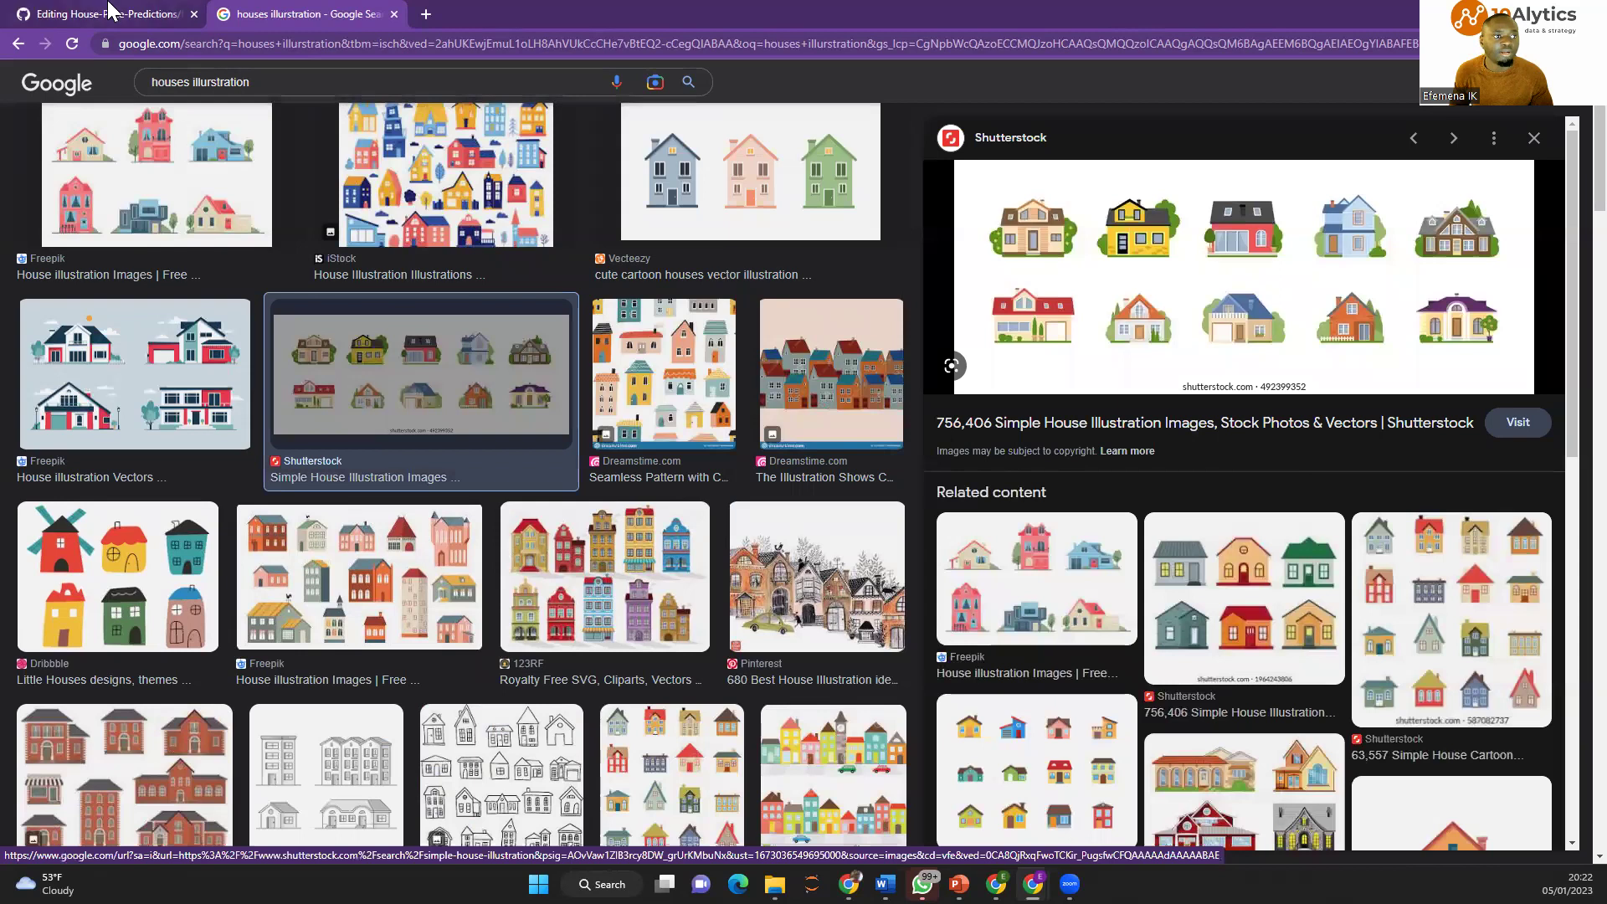
{"action": "left_click", "coordinate": [45, 19]}
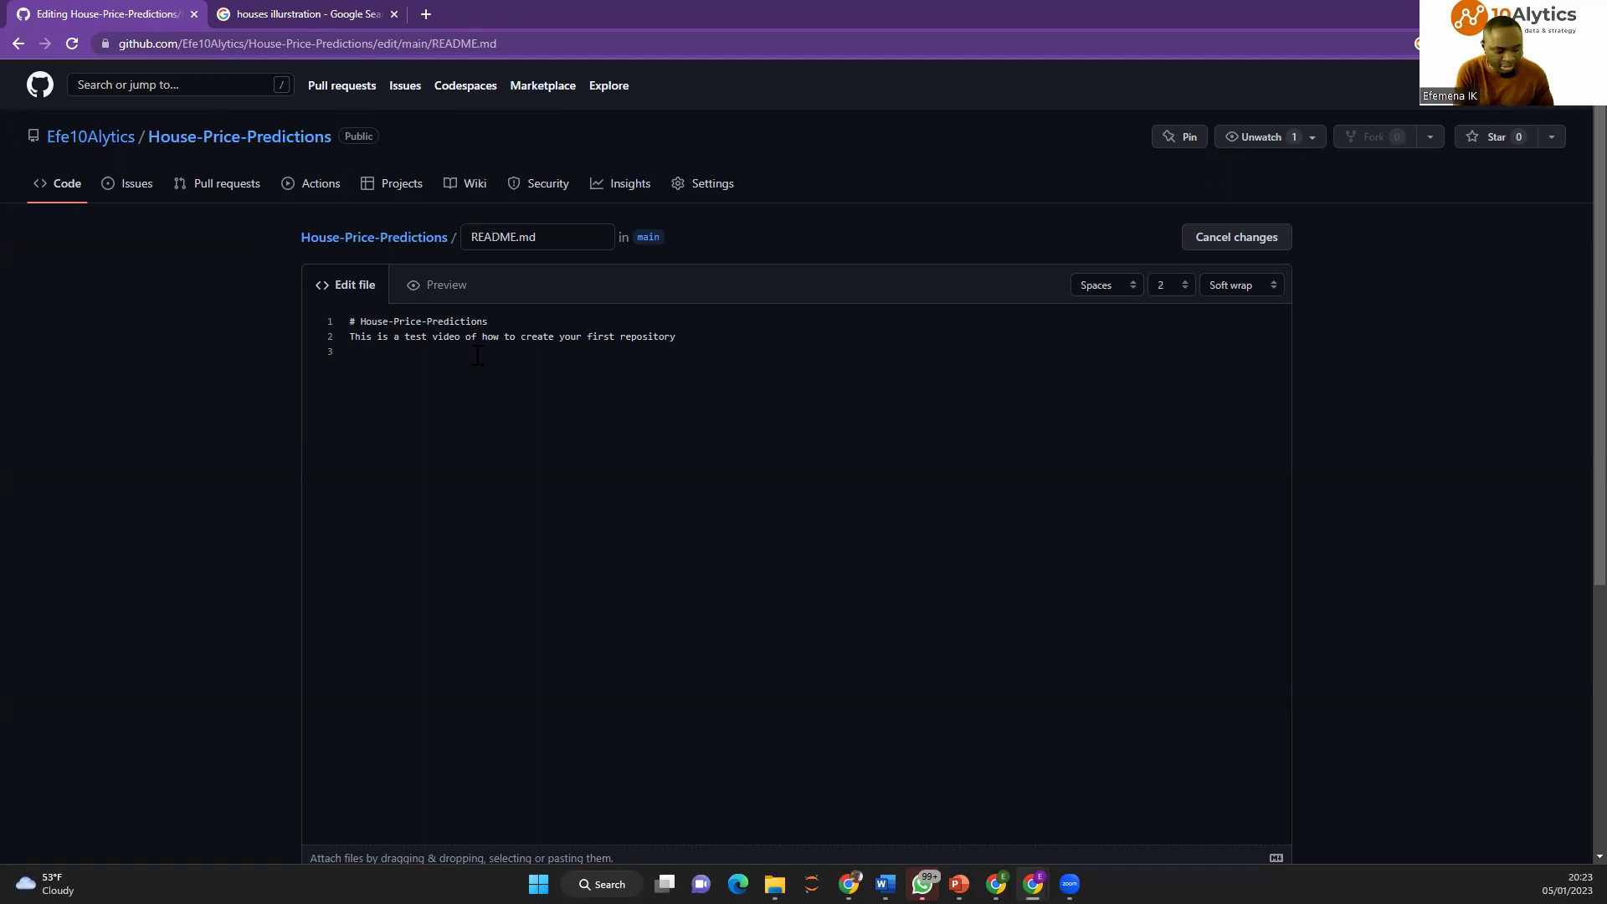
Step: Insert the copied URL as a markdown '![image](...)' link and preview the rendered README
{"action": "type", "text": "["}
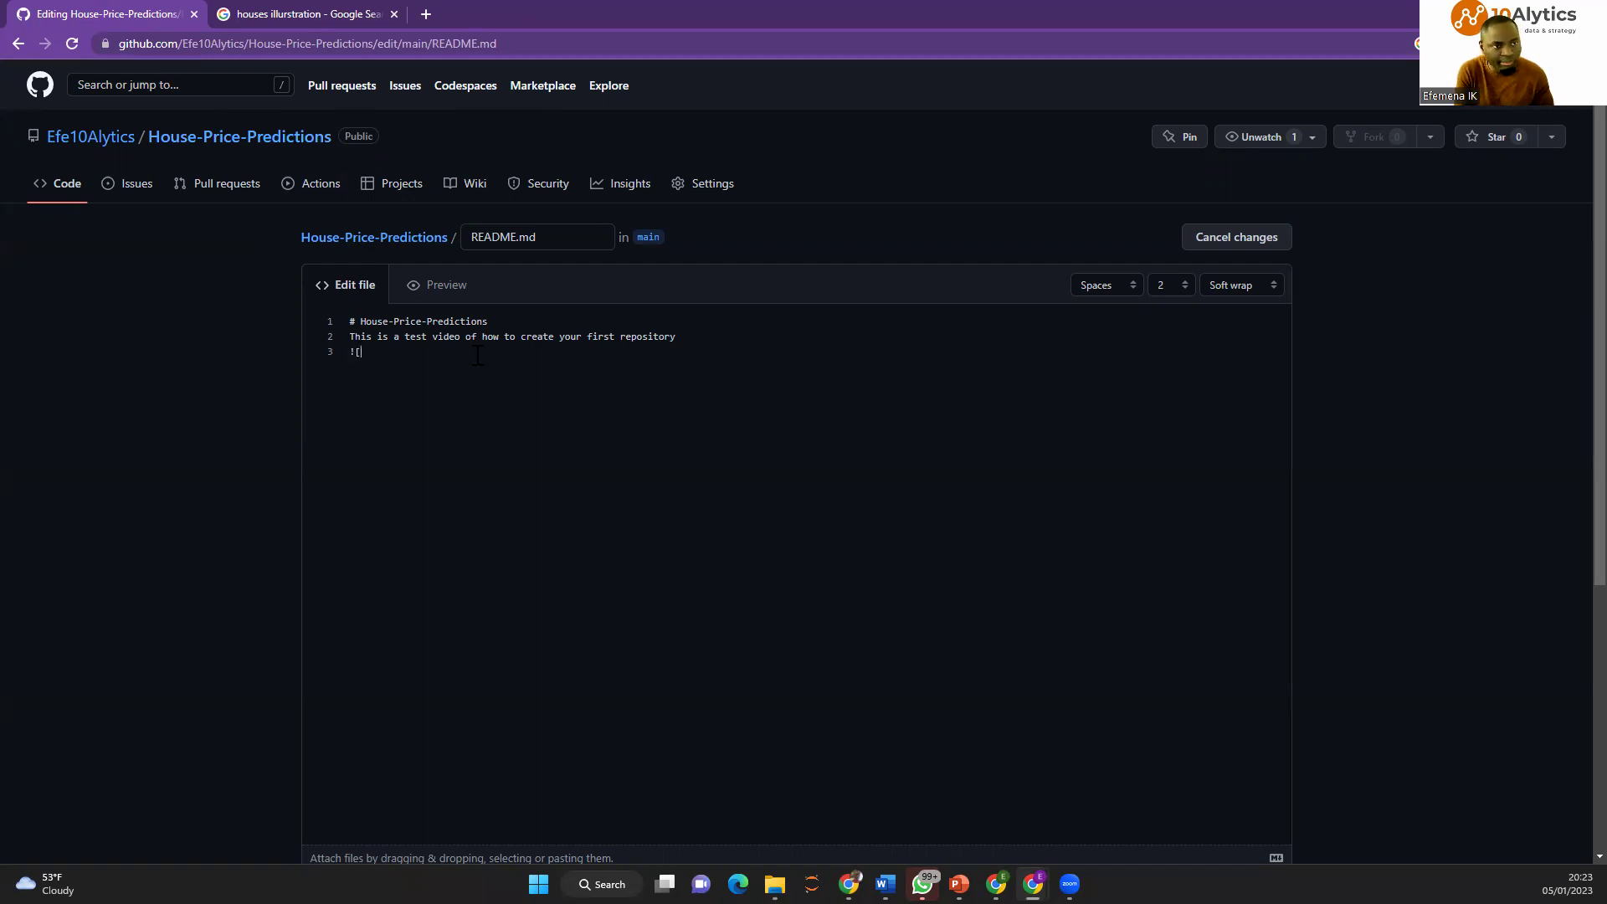
{"action": "type", "text": "image"}
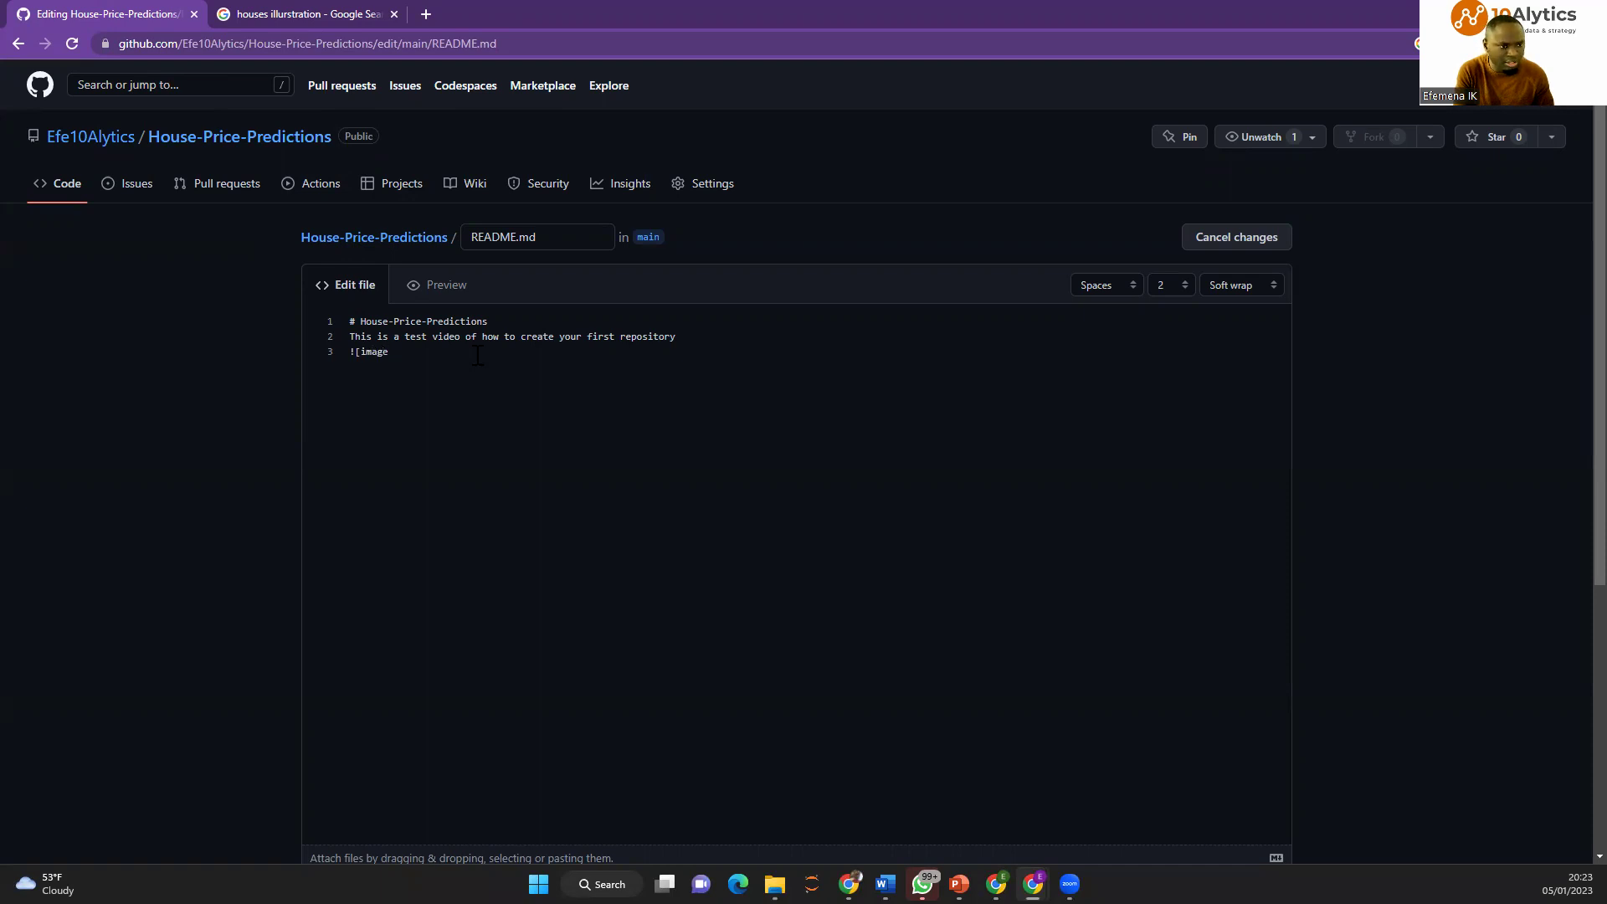
{"action": "type", "text": "]"}
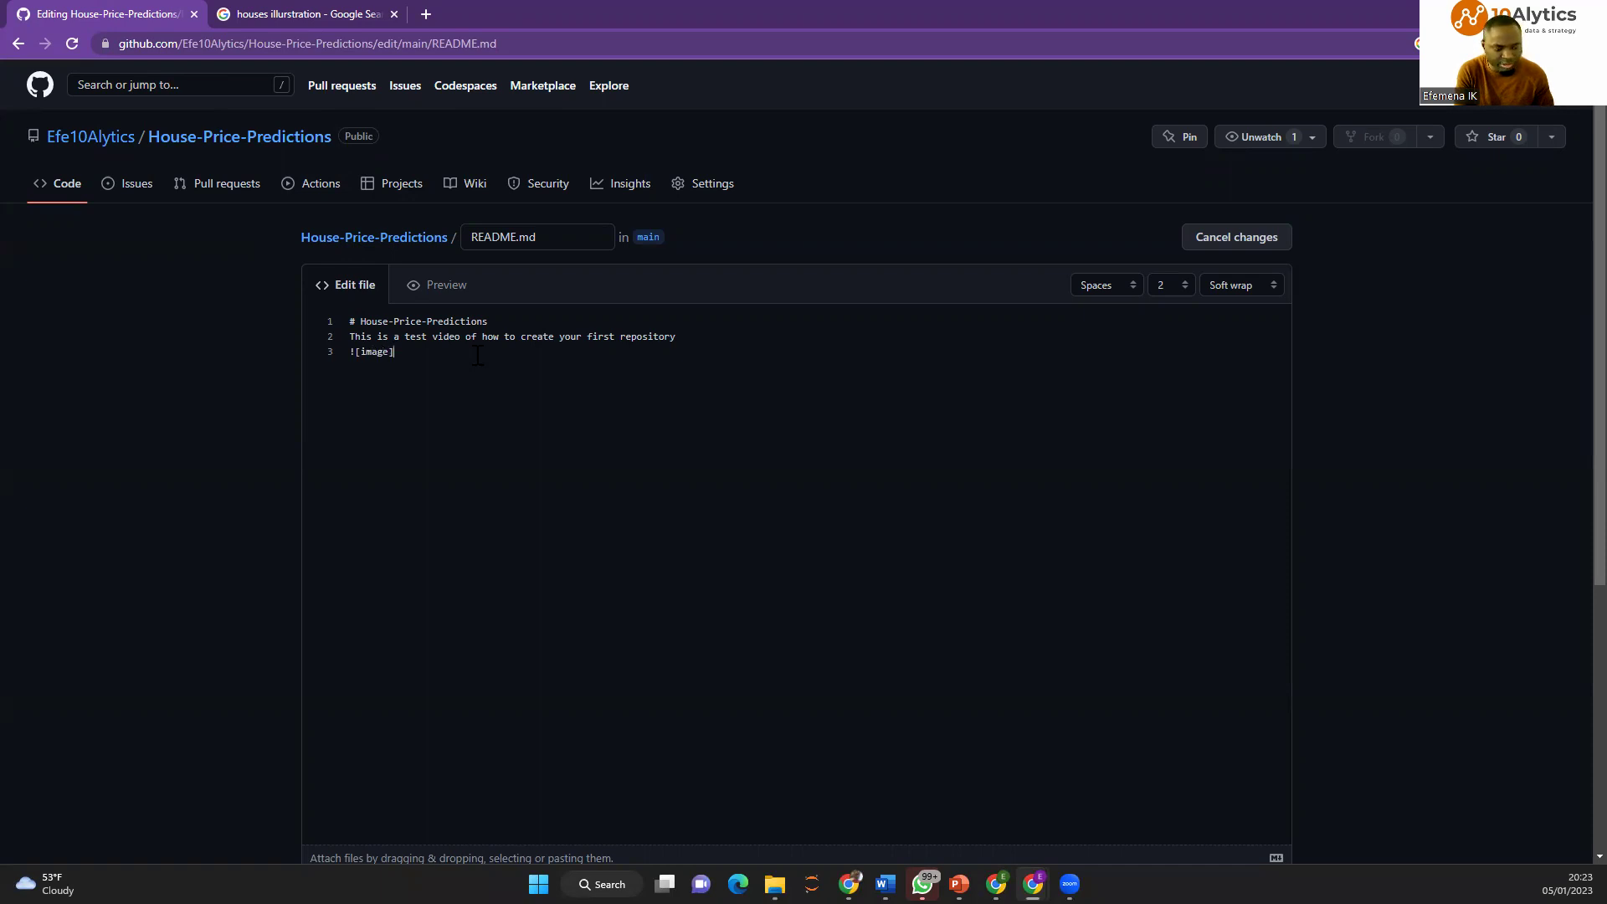
{"action": "type", "text": "("}
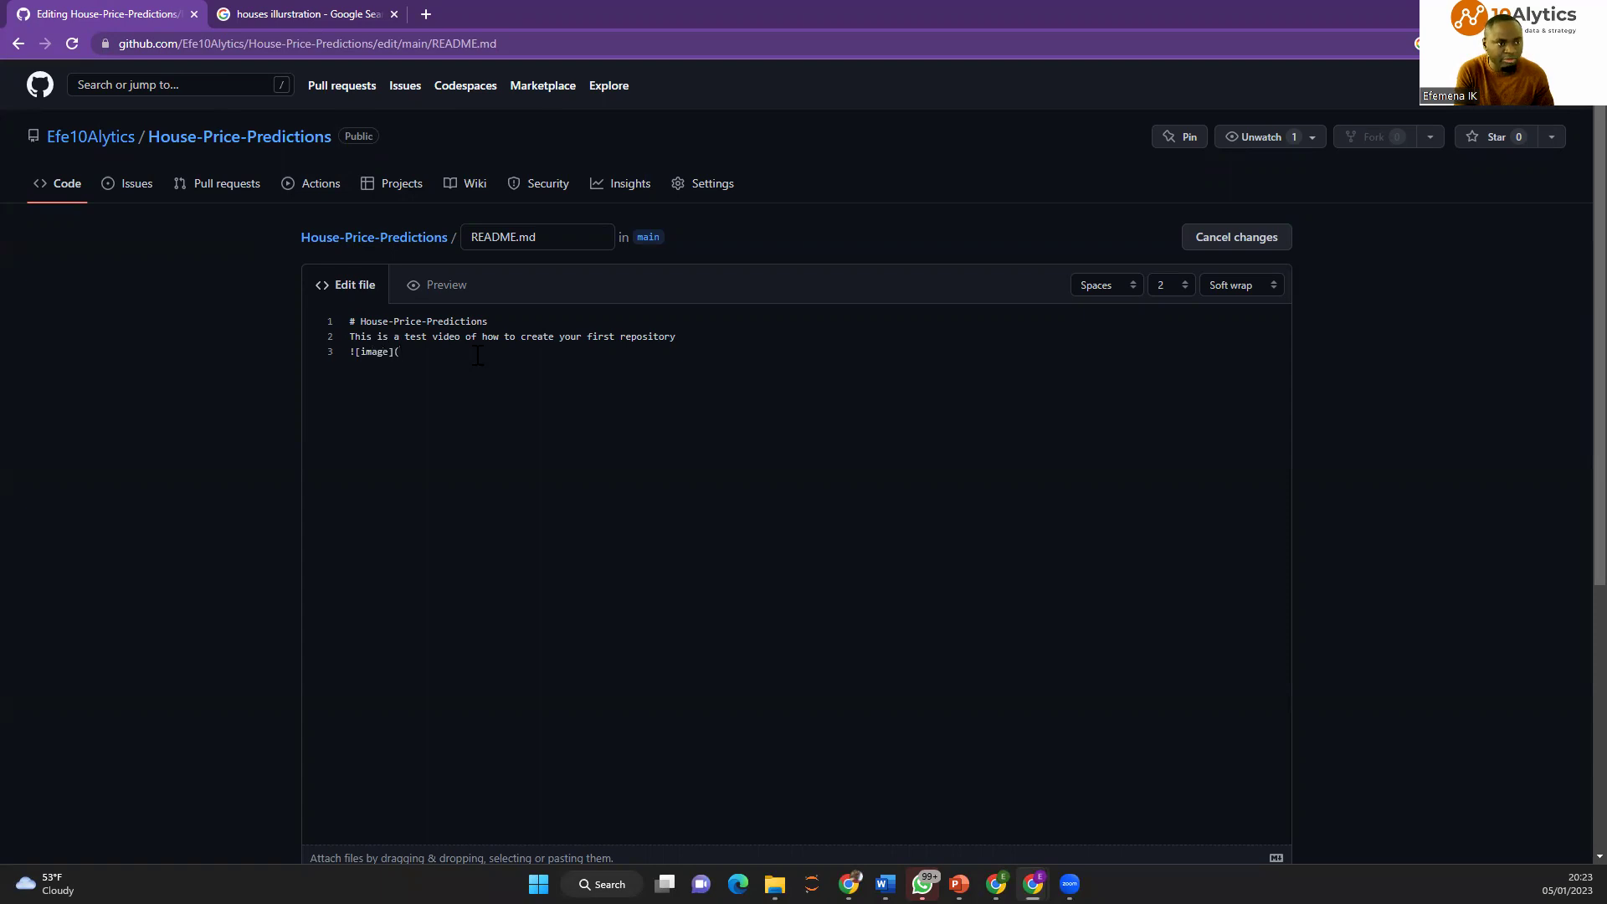
{"action": "key", "text": "ctrl+v"}
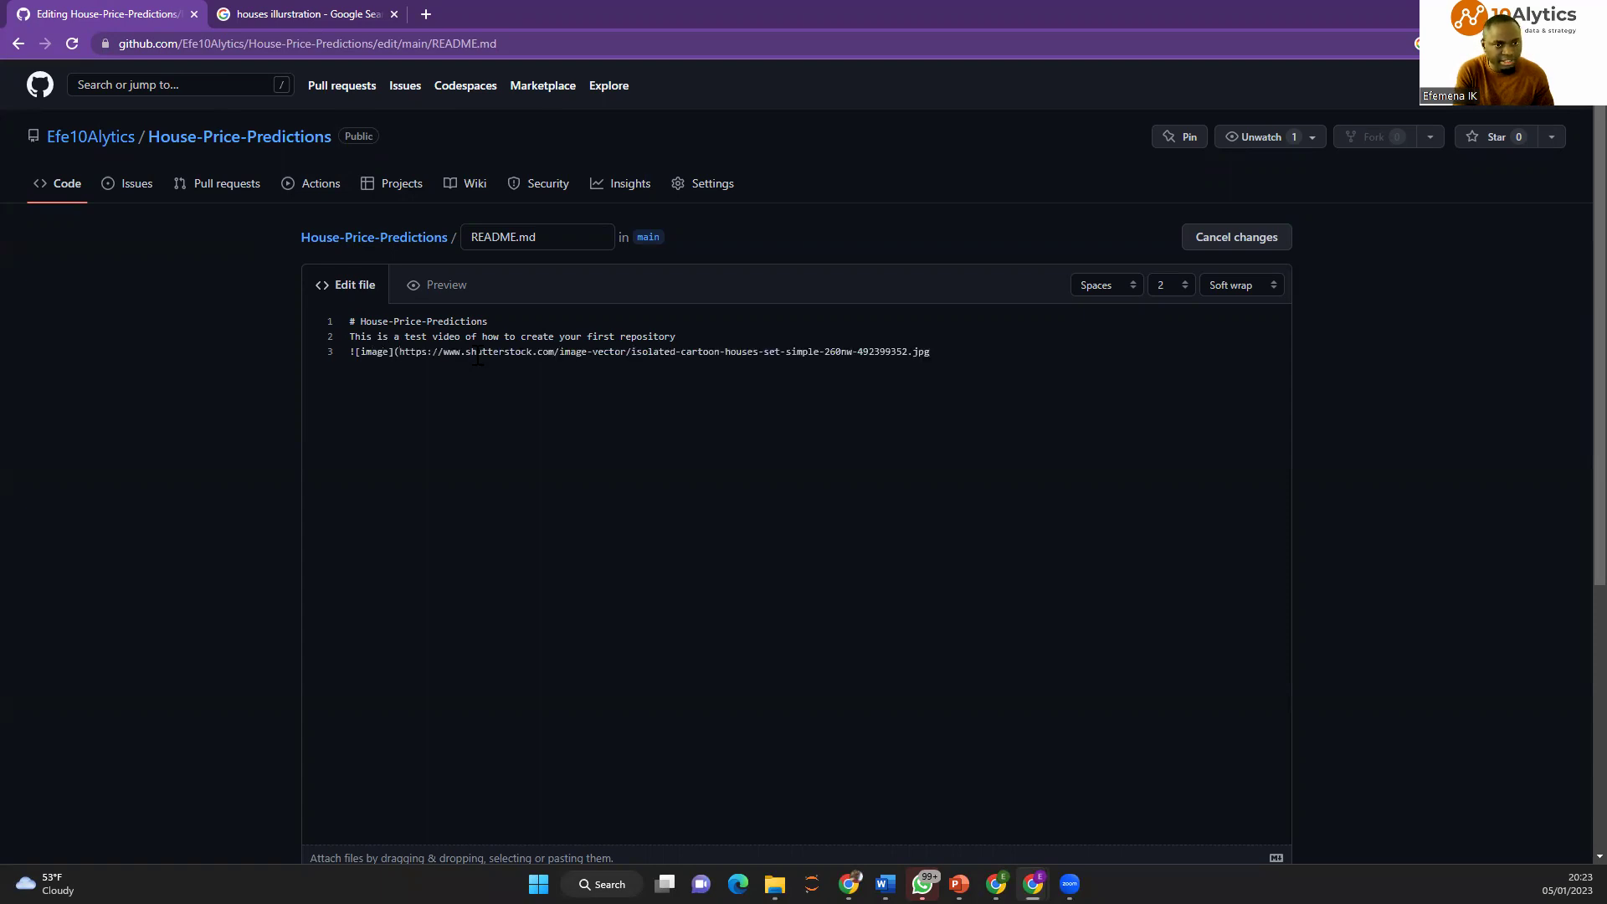
{"action": "type", "text": ")"}
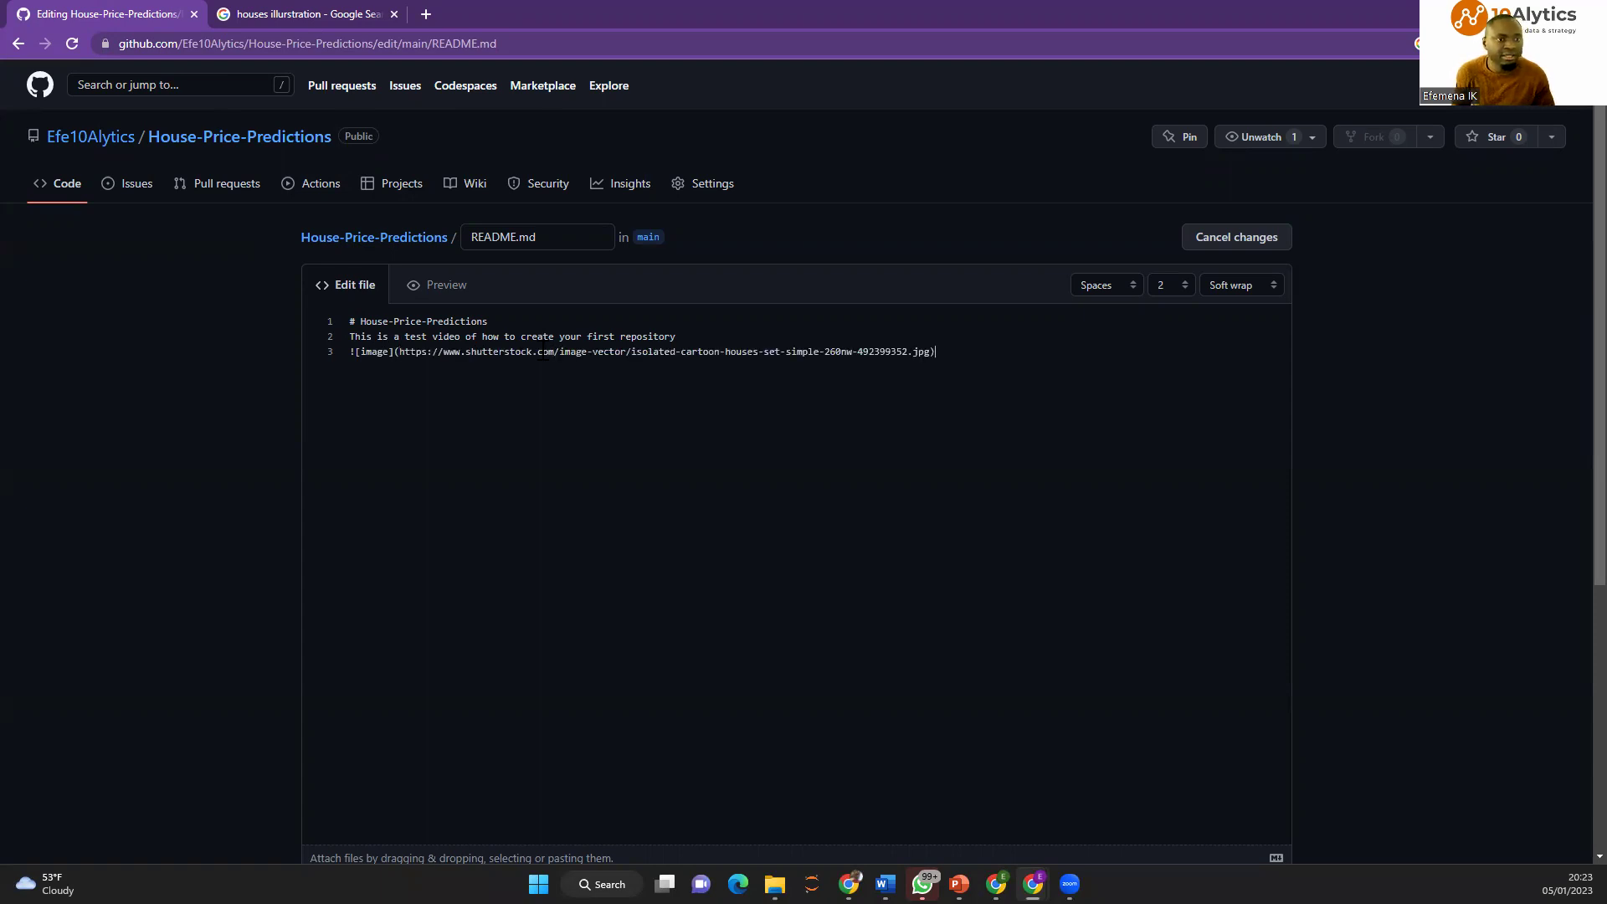
{"action": "left_click", "coordinate": [435, 295]}
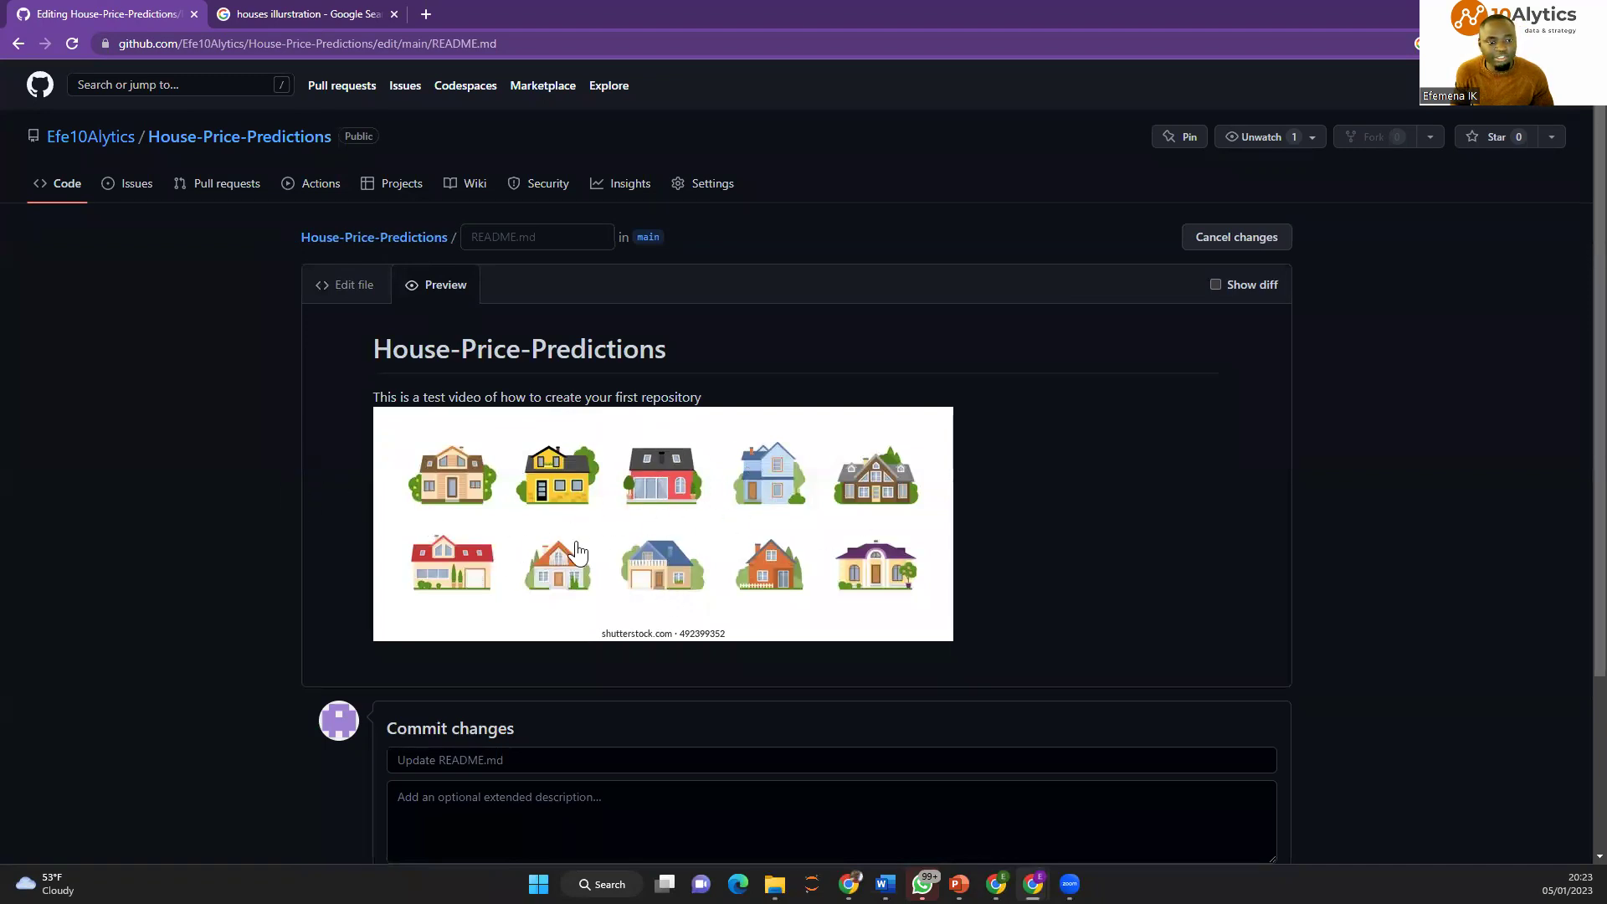
Step: Return to the README source and add an empty line below the image link
{"action": "left_click", "coordinate": [358, 300]}
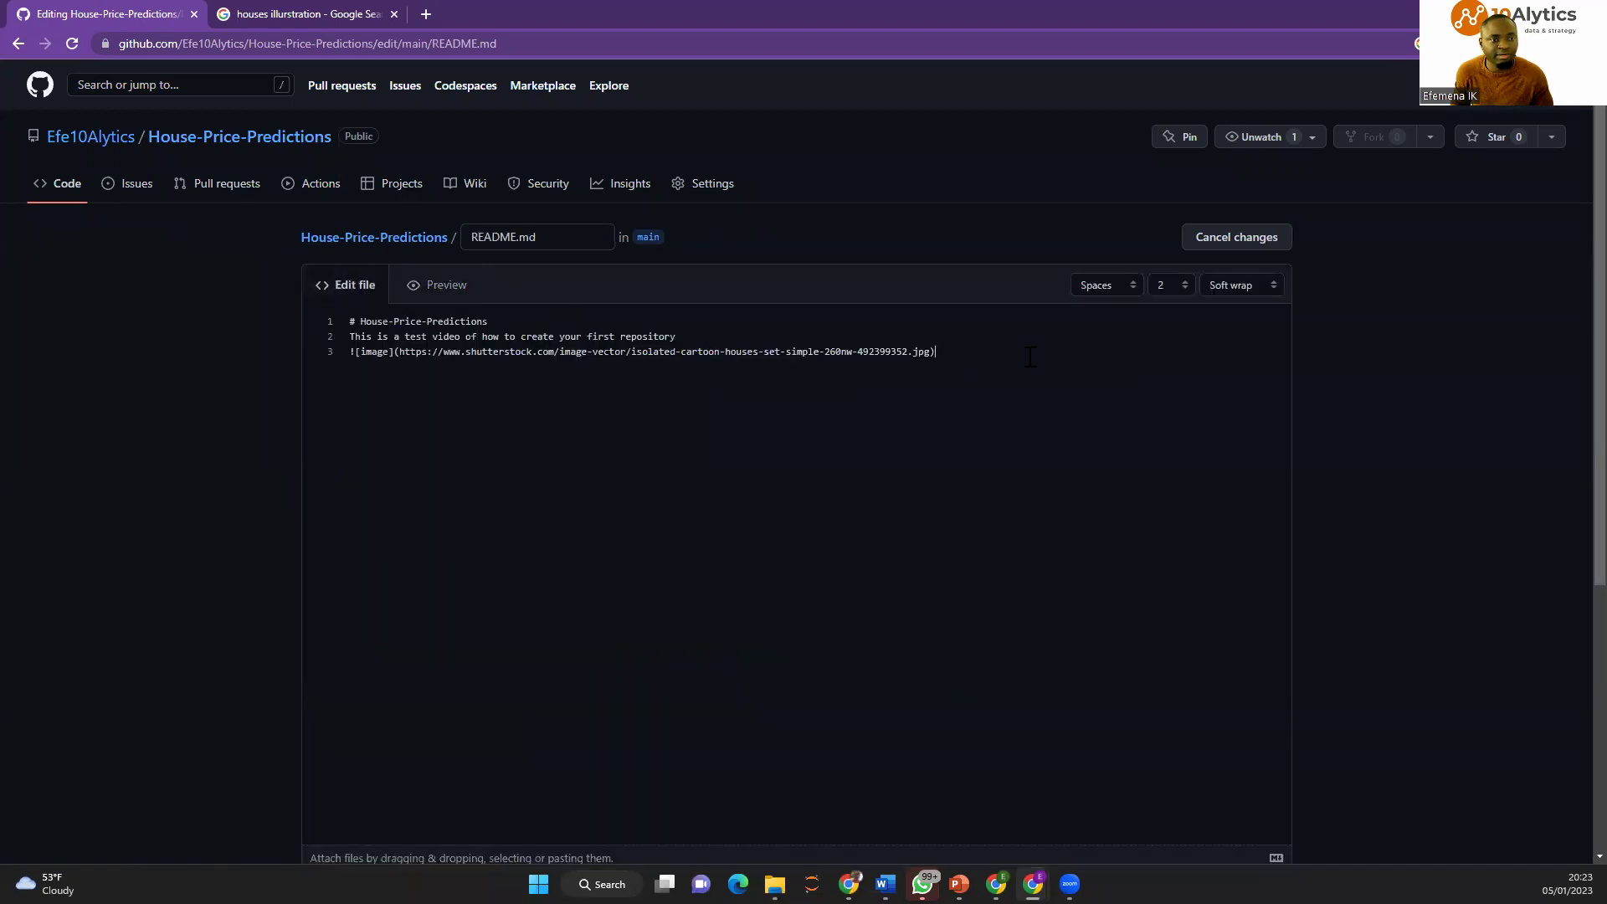
{"action": "key", "text": "Return"}
{"action": "key", "text": "Return"}
{"action": "type", "text": "\\"}
{"action": "key", "text": "BackSpace"}
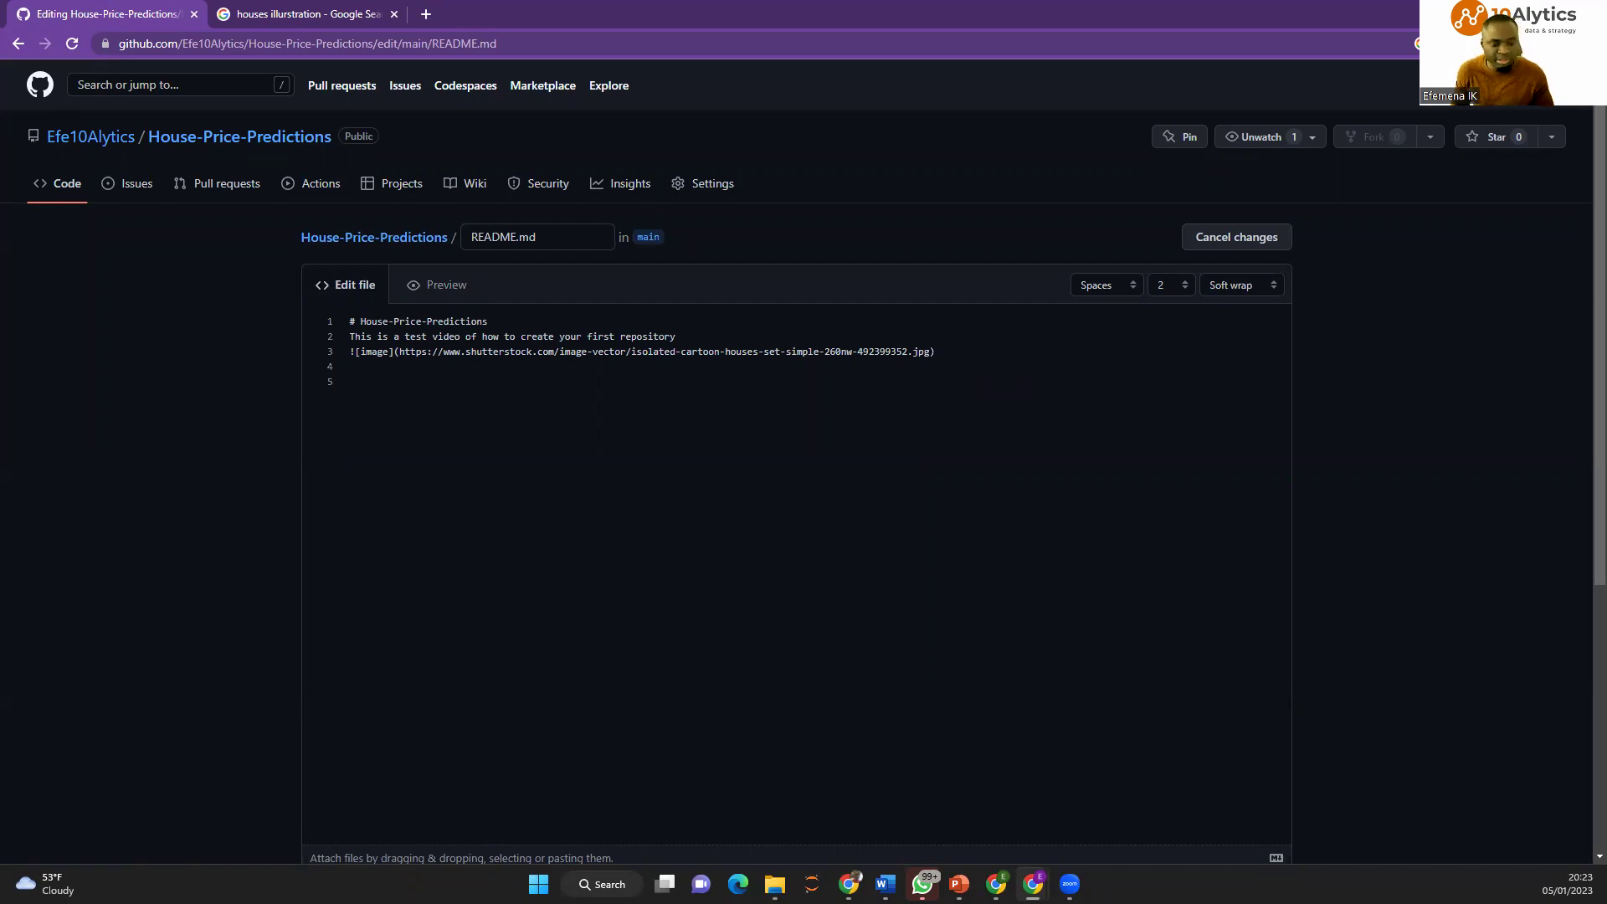
{"action": "key", "text": "alt+Tab"}
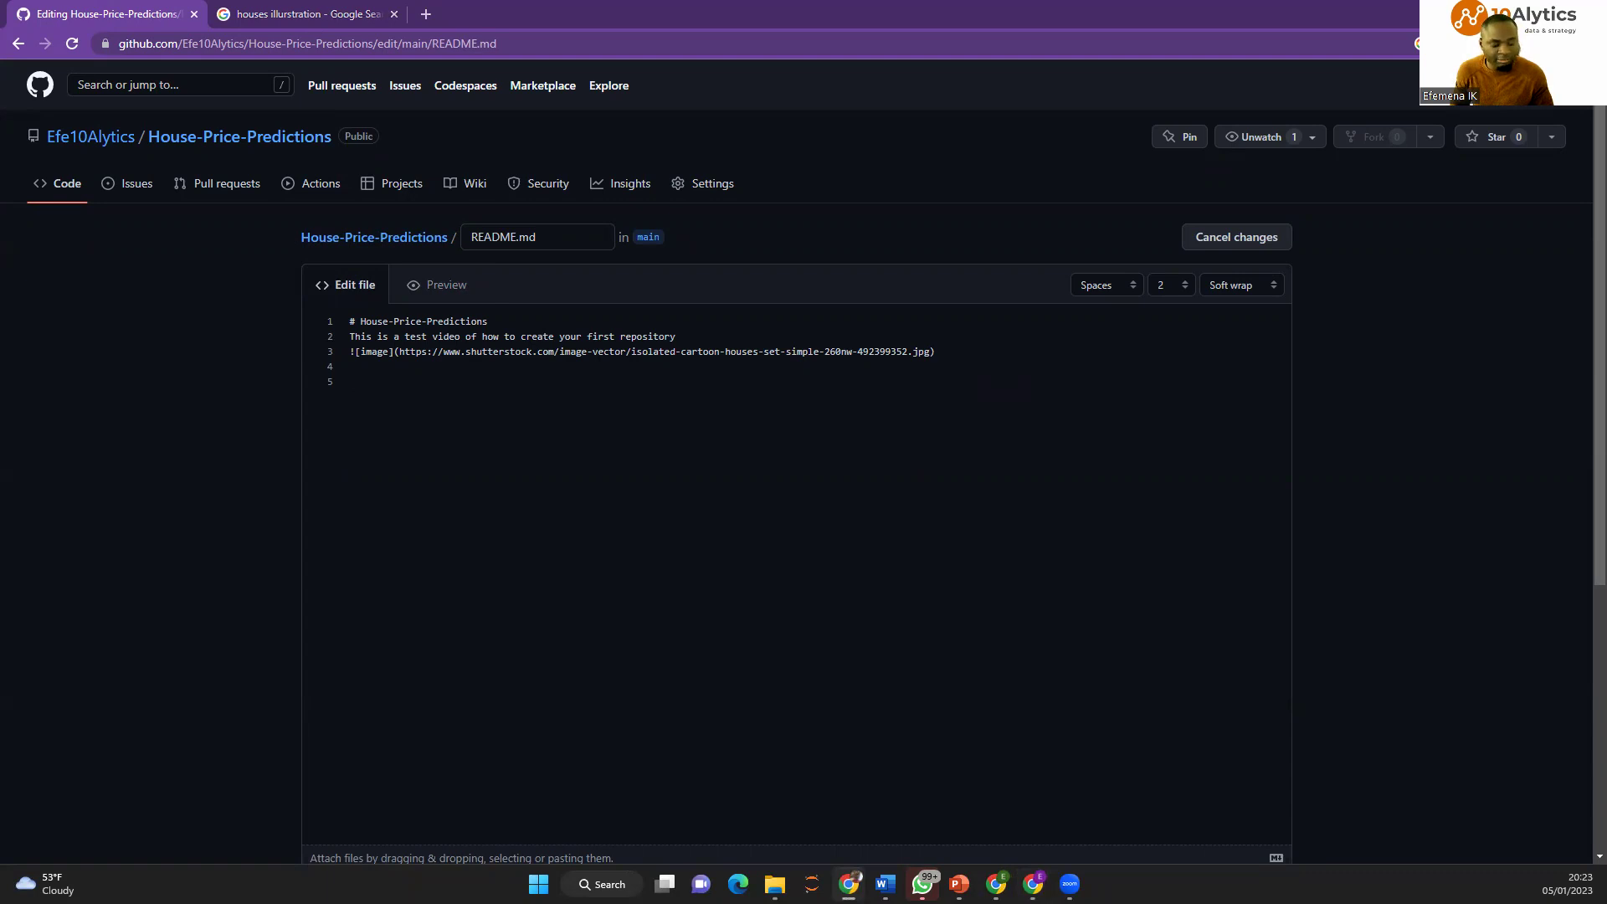
Step: Paste the house-price competition description with its Practice Skills list on line 5 and review it
{"action": "left_click", "coordinate": [448, 390]}
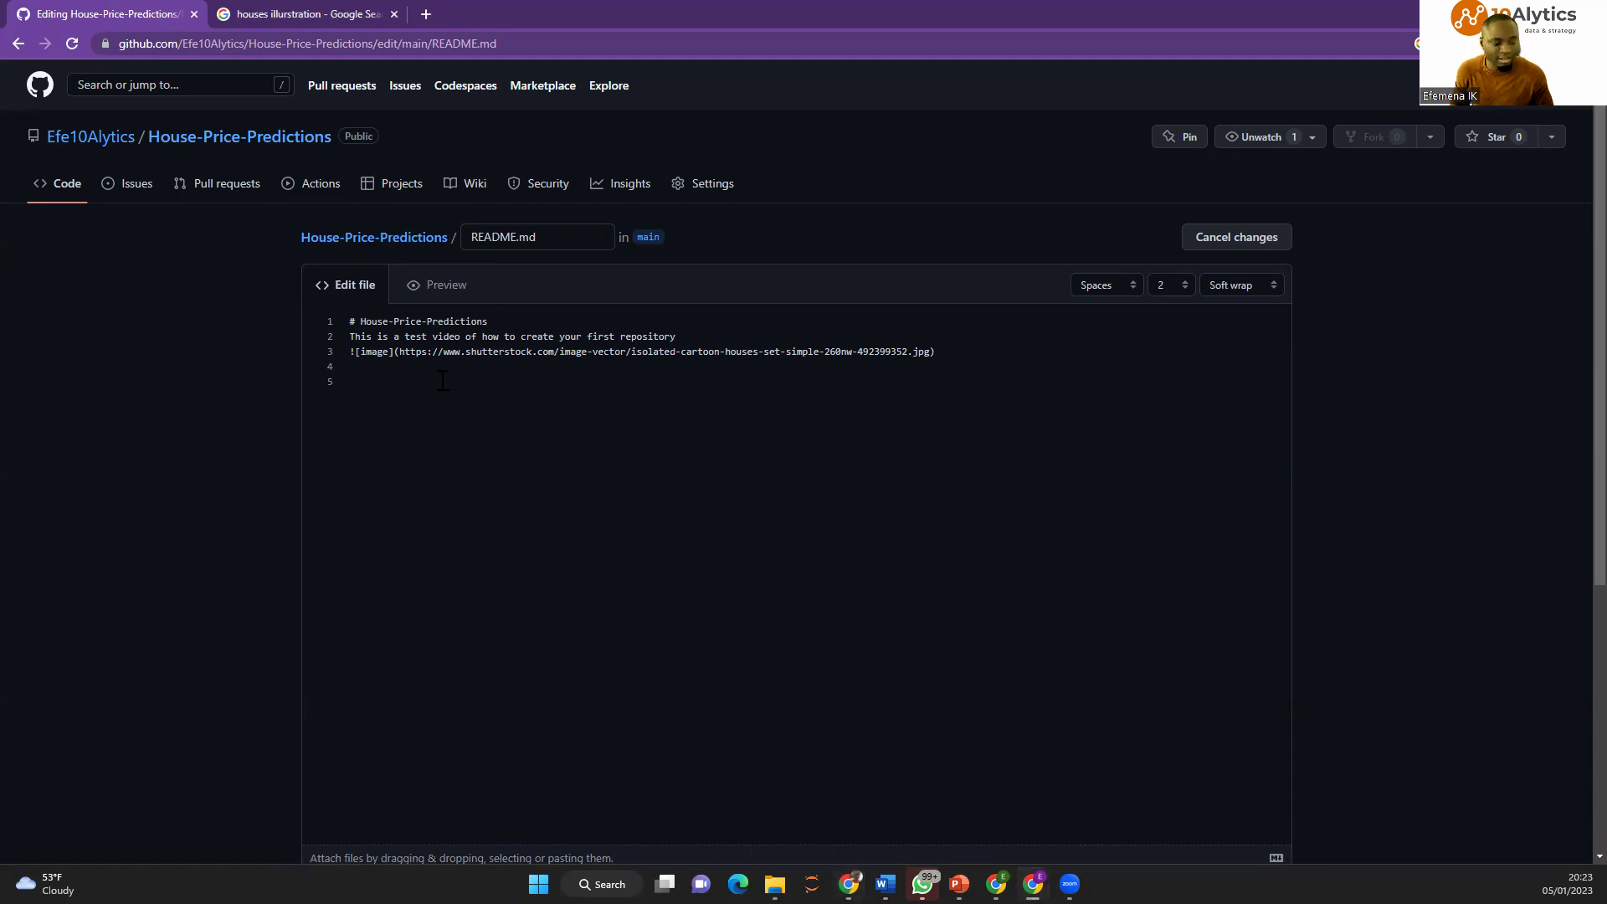
{"action": "key", "text": "ctrl+v"}
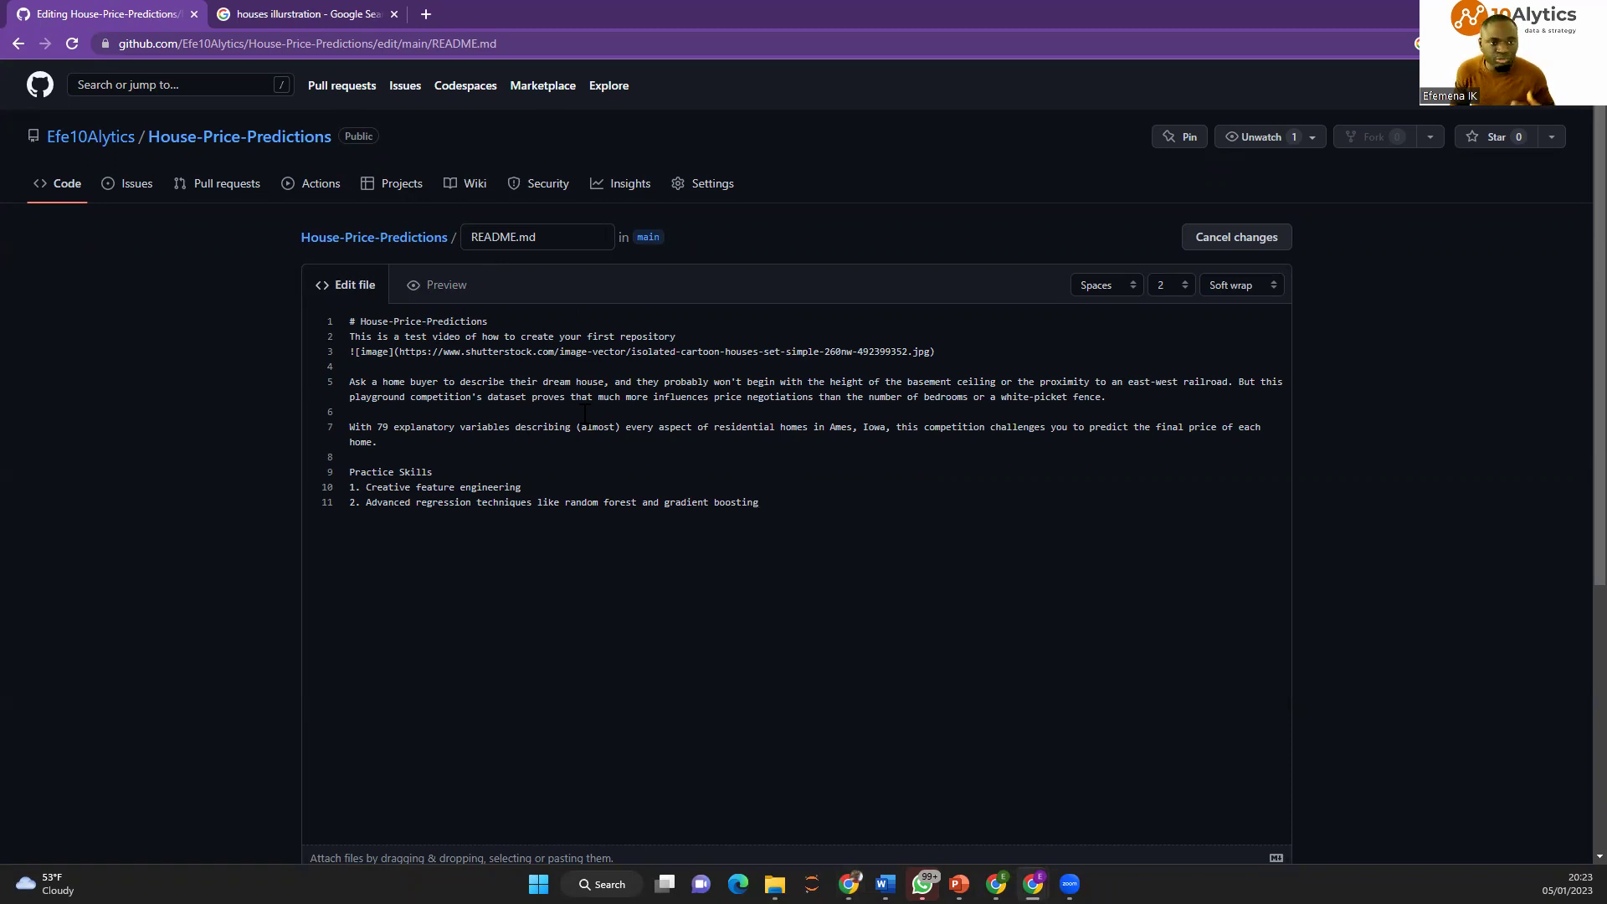
{"action": "left_click_drag", "start_coordinate": [350, 382], "coordinate": [1110, 383]}
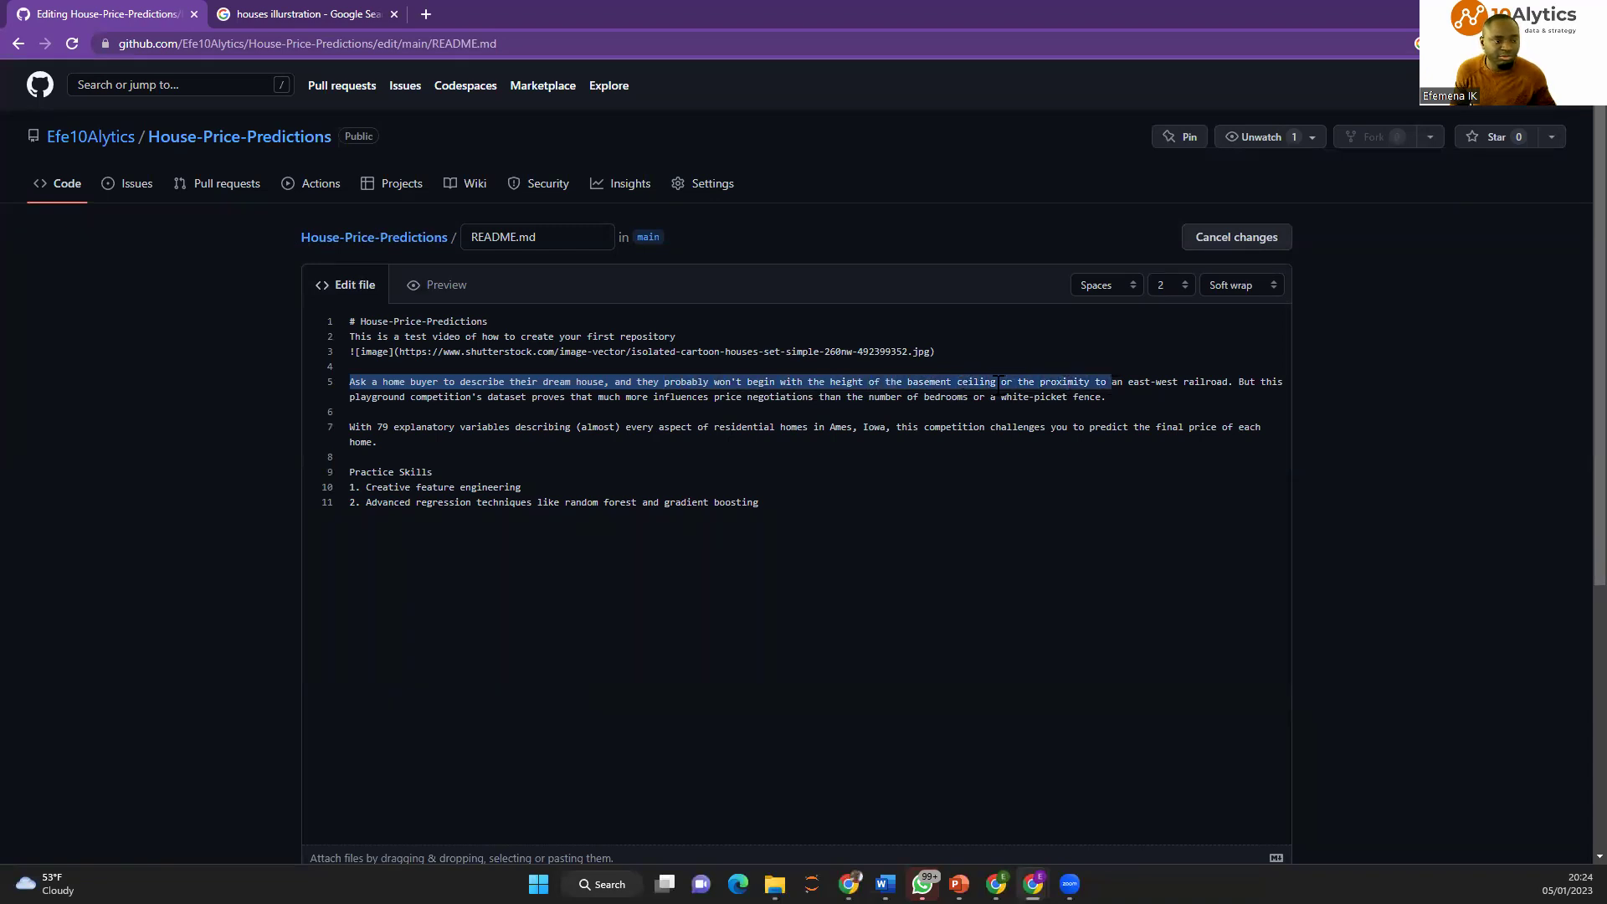
{"action": "left_click_drag", "start_coordinate": [366, 428], "coordinate": [570, 437]}
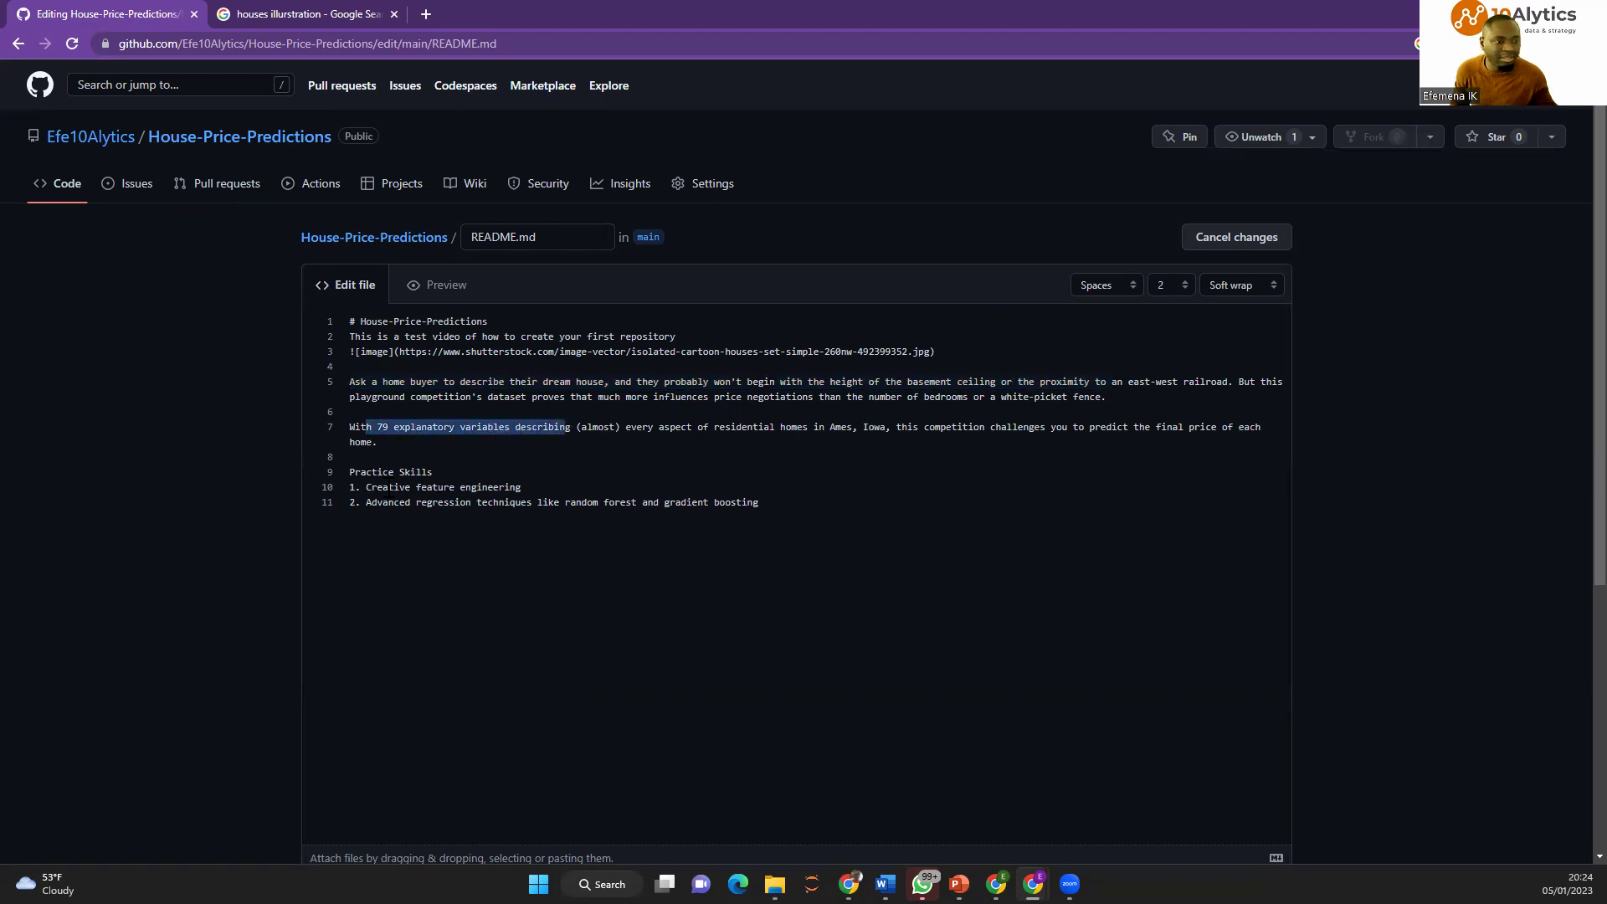
{"action": "left_click", "coordinate": [379, 471]}
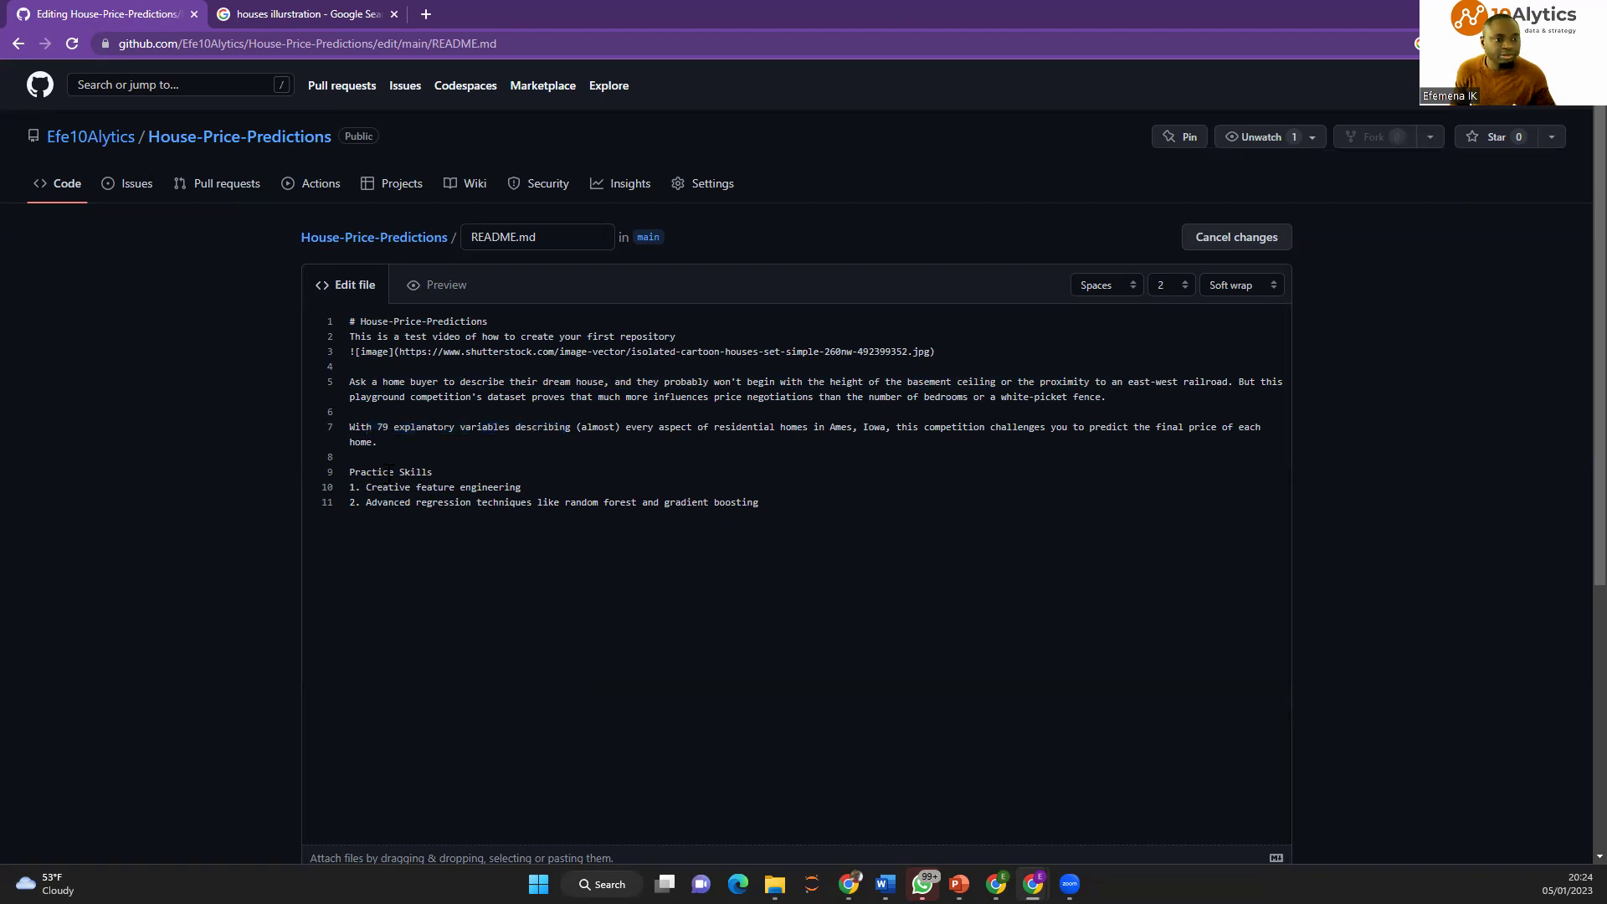
{"action": "left_click_drag", "start_coordinate": [402, 488], "coordinate": [536, 485]}
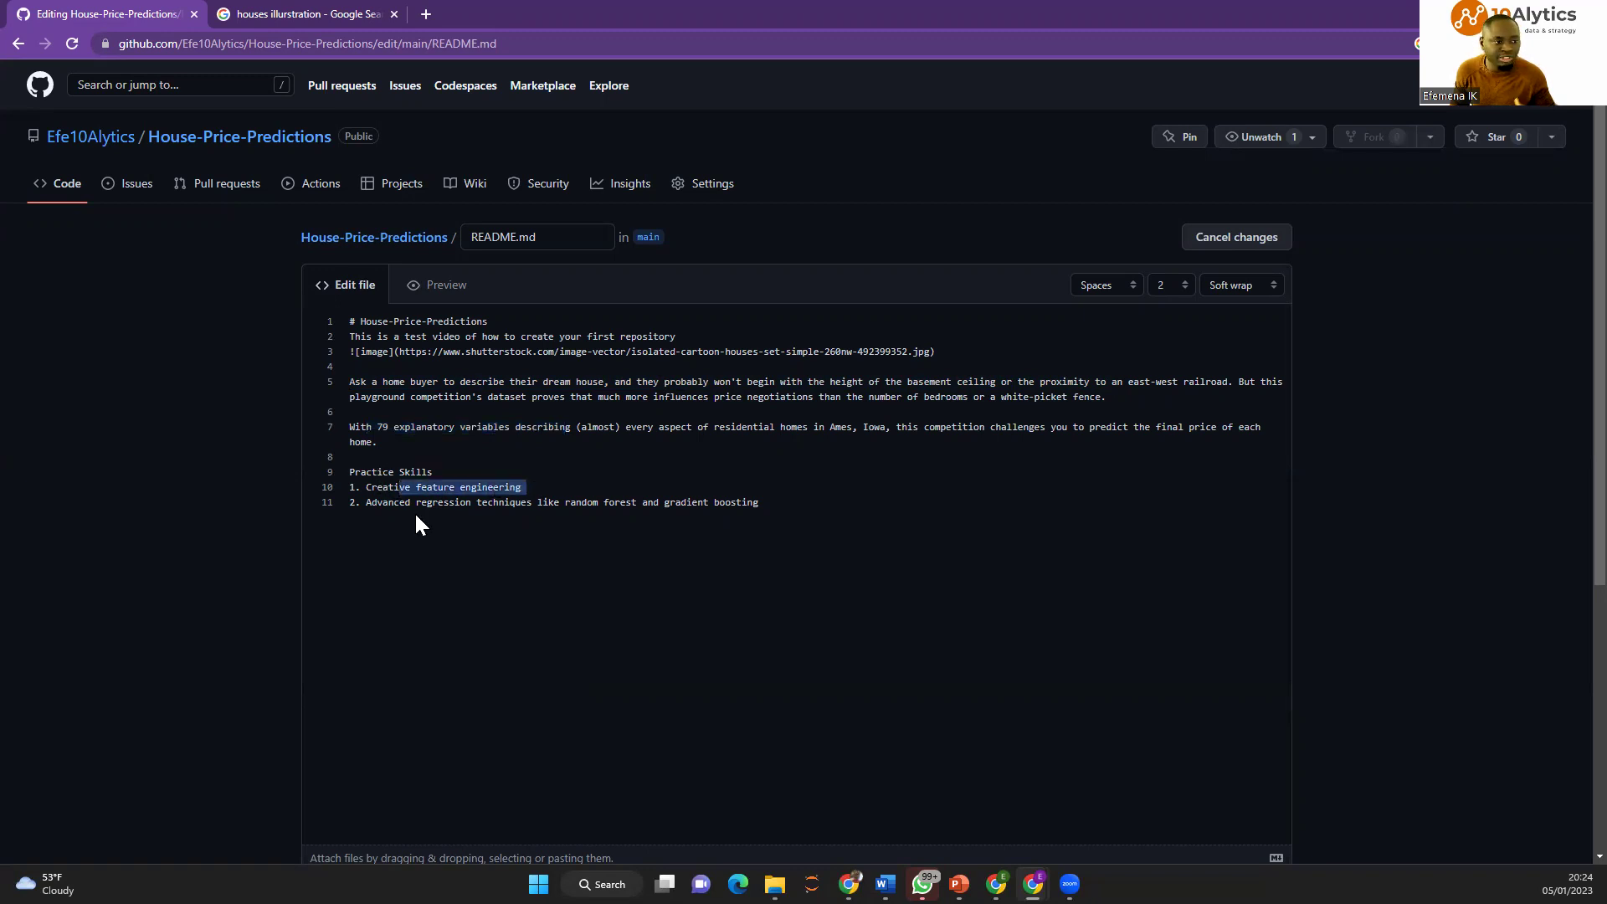
{"action": "left_click_drag", "start_coordinate": [377, 503], "coordinate": [745, 502]}
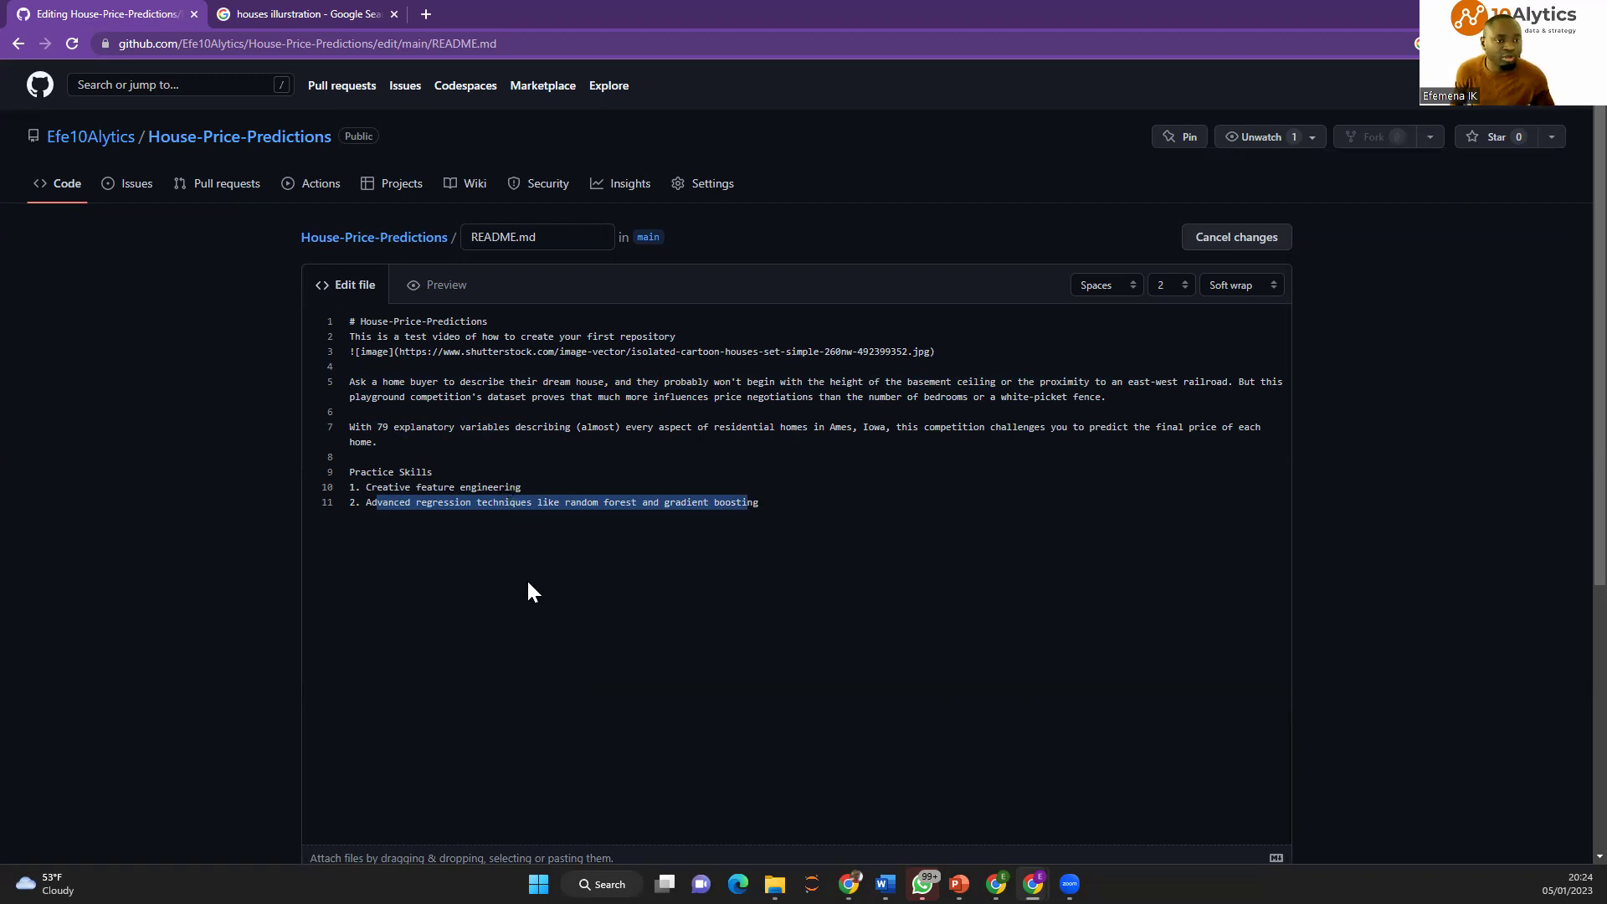
{"action": "scroll", "coordinate": [509, 570], "scroll_direction": "down", "scroll_amount": 5}
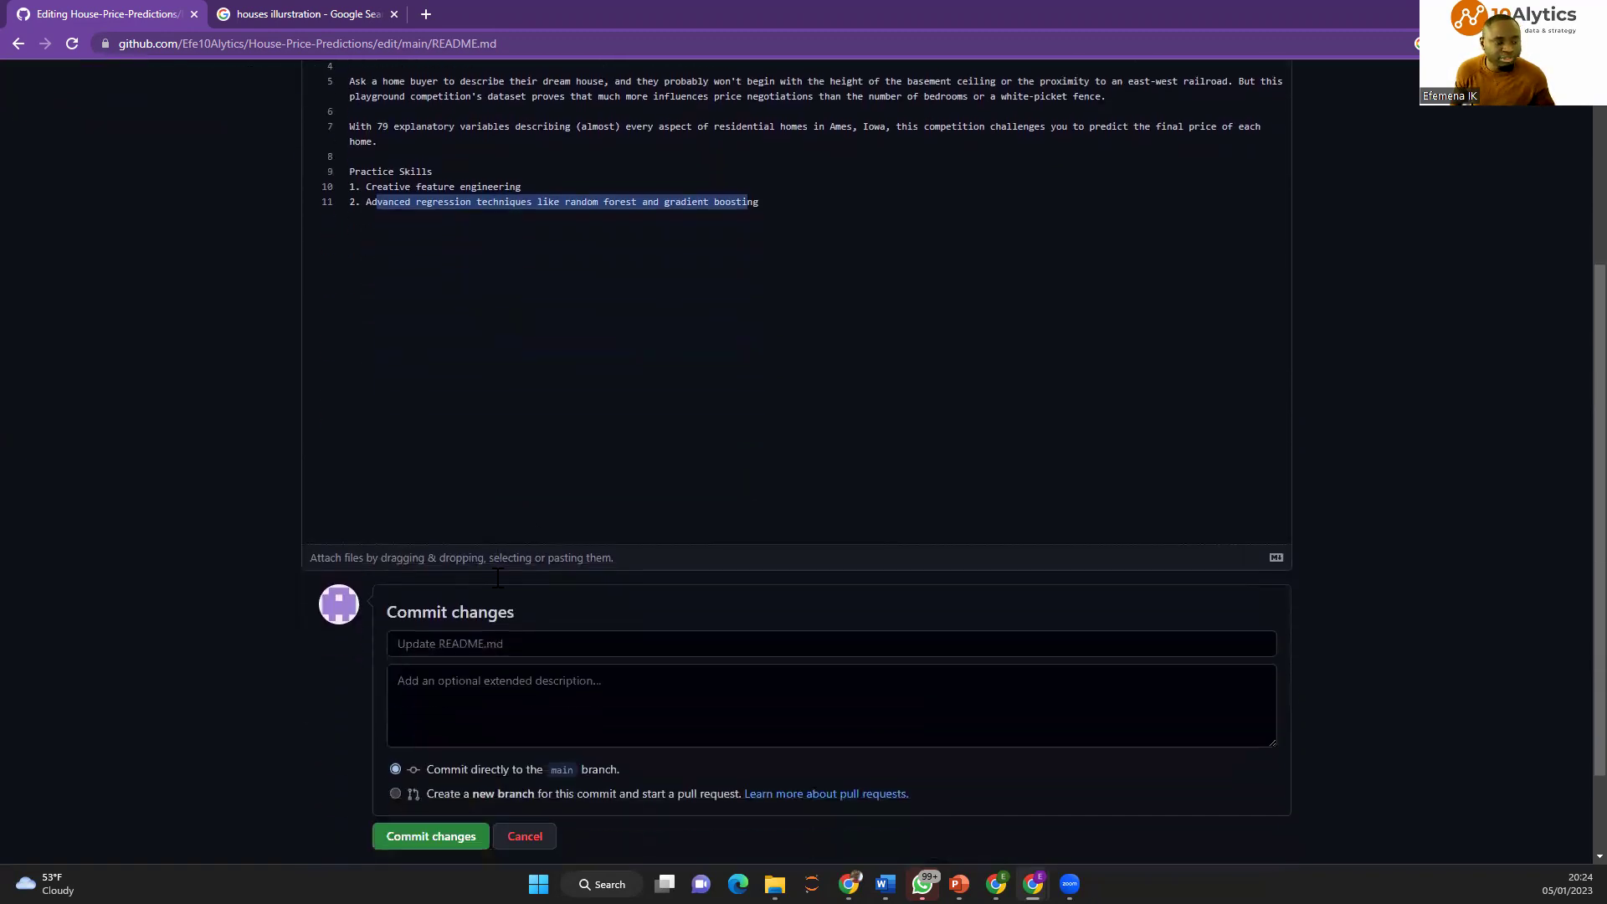
{"action": "scroll", "coordinate": [570, 465], "scroll_direction": "up", "scroll_amount": 5}
Step: Preview how the README renders with the house image and description
{"action": "left_click", "coordinate": [527, 382]}
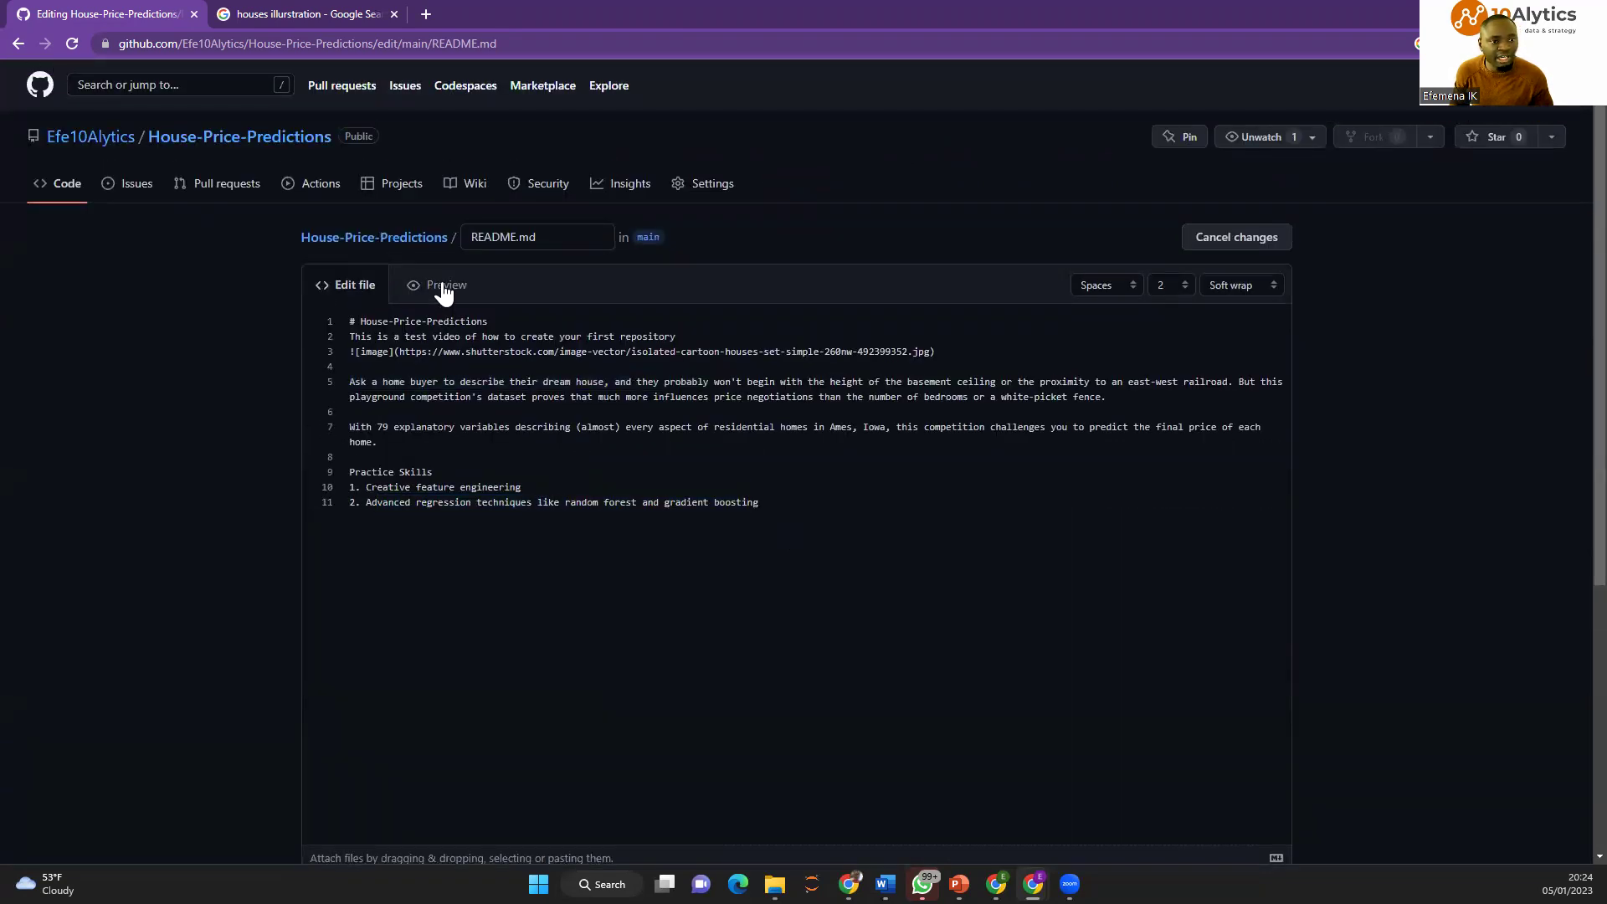
{"action": "left_click", "coordinate": [441, 285]}
{"action": "scroll", "coordinate": [477, 459], "scroll_direction": "down", "scroll_amount": 5}
{"action": "scroll", "coordinate": [524, 394], "scroll_direction": "up", "scroll_amount": 2}
{"action": "scroll", "coordinate": [524, 393], "scroll_direction": "up", "scroll_amount": 2}
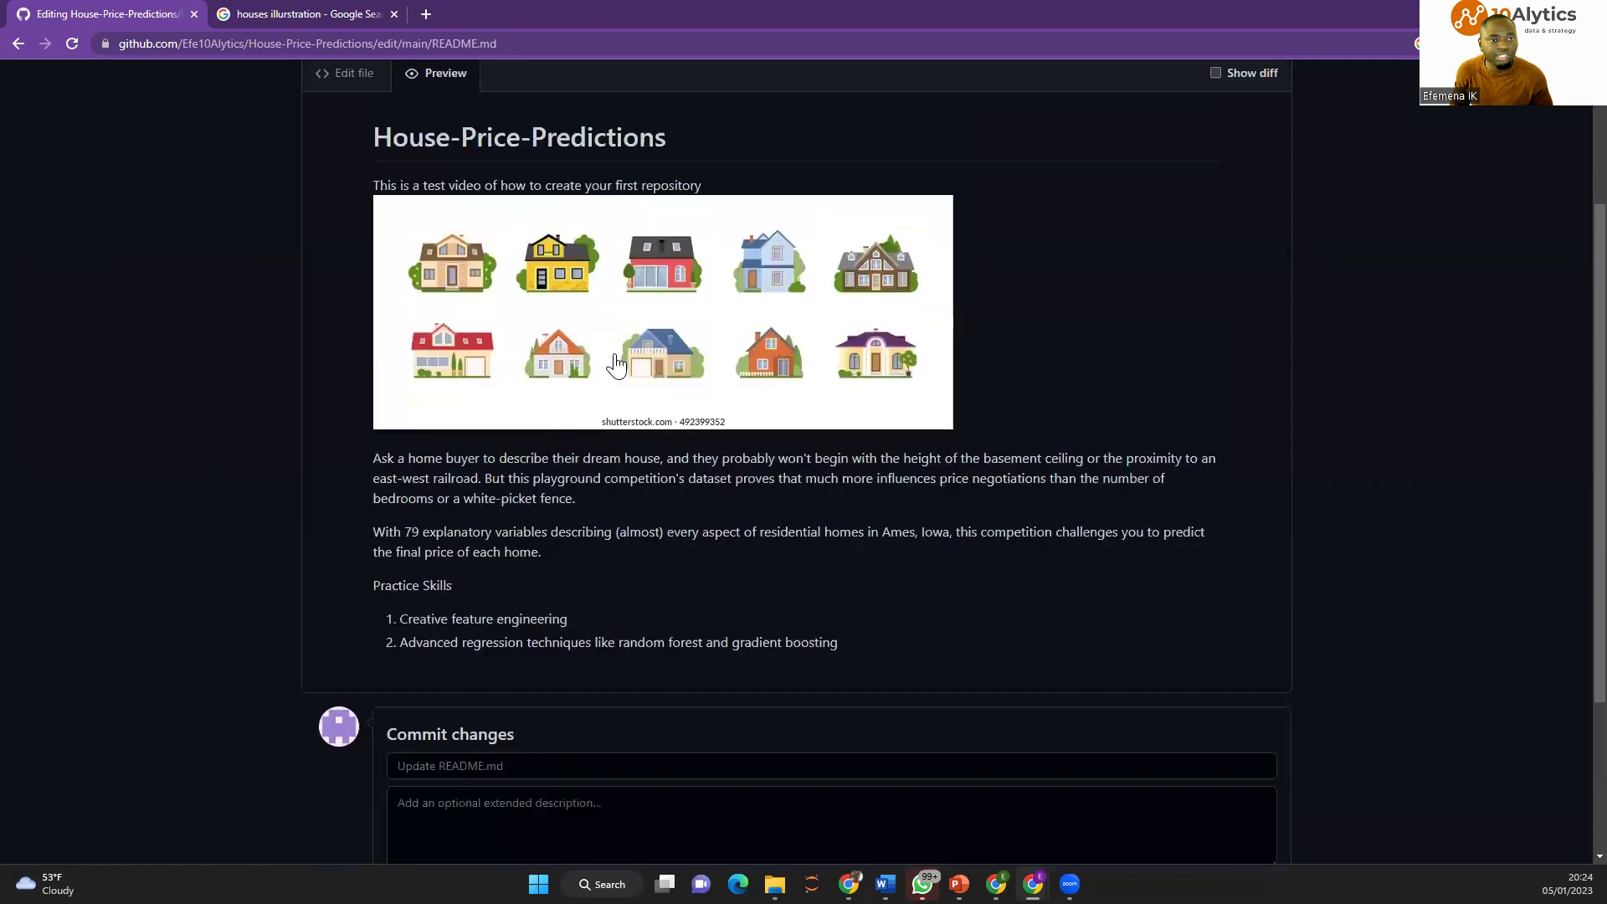
Step: Insert a blank line after line 2, between the intro sentence and the image
{"action": "left_click", "coordinate": [353, 171]}
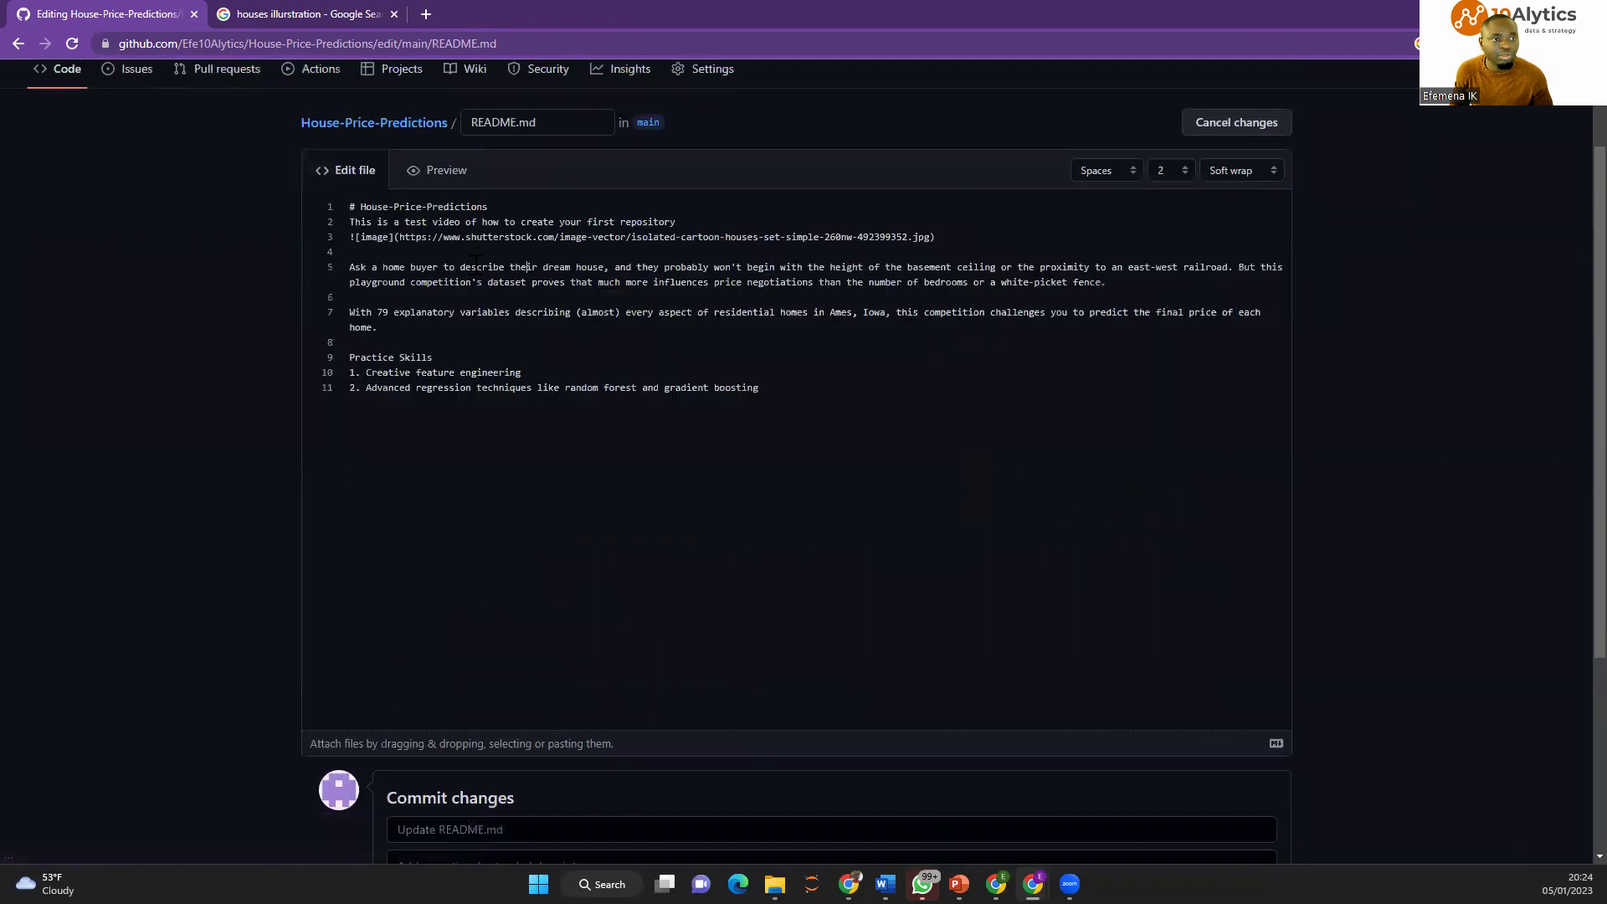
{"action": "left_click", "coordinate": [691, 223]}
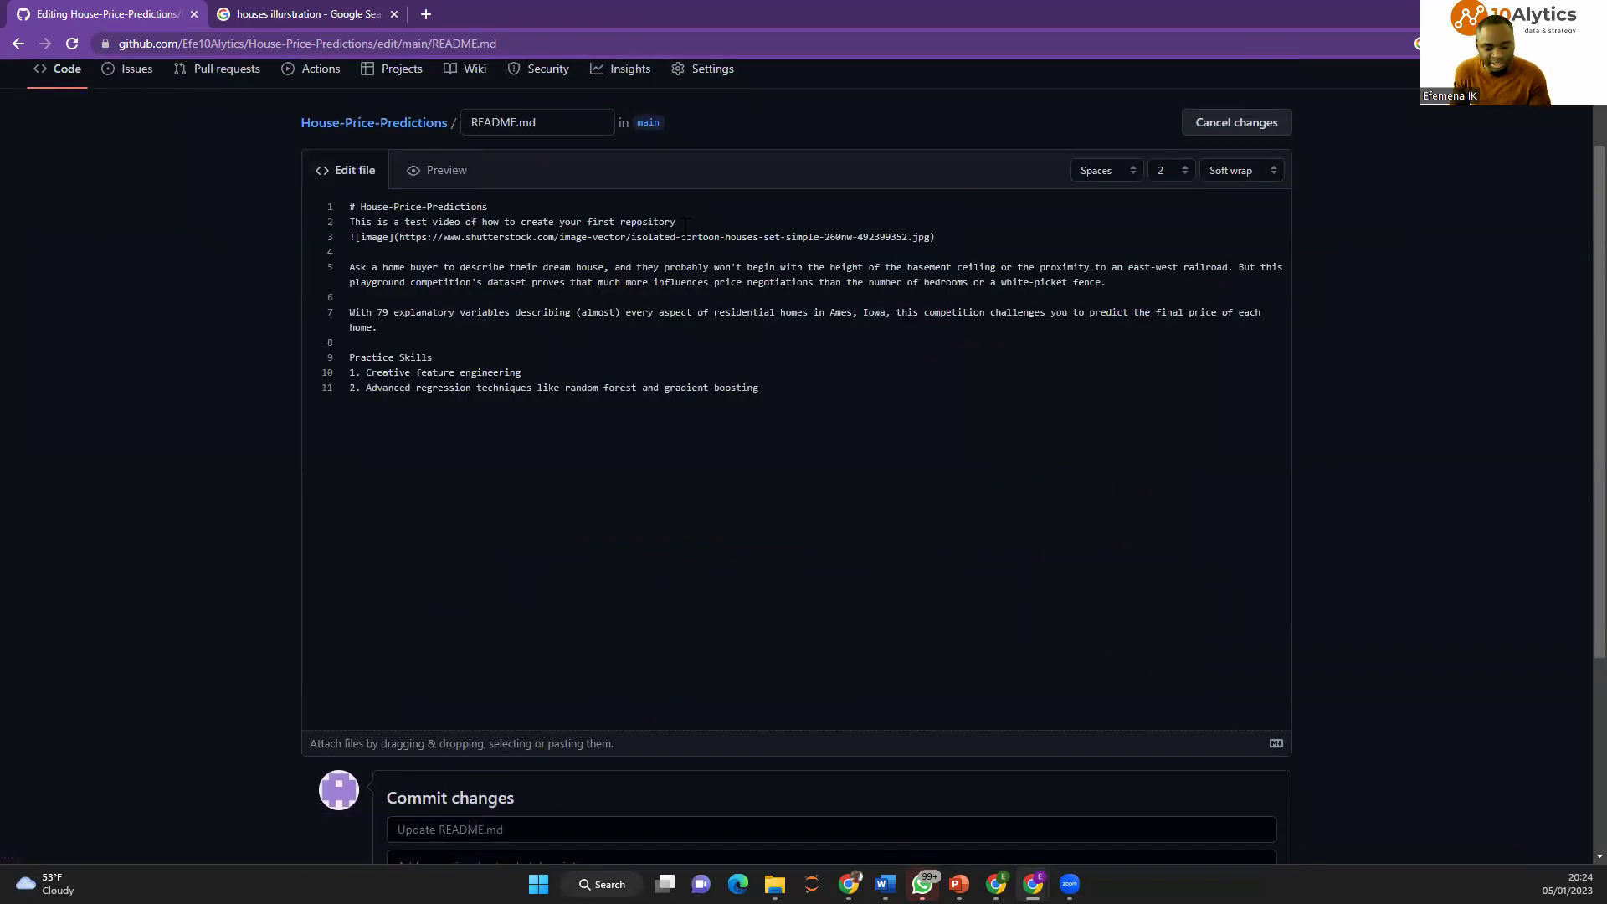
{"action": "key", "text": "Return"}
{"action": "scroll", "coordinate": [448, 335], "scroll_direction": "down", "scroll_amount": 3}
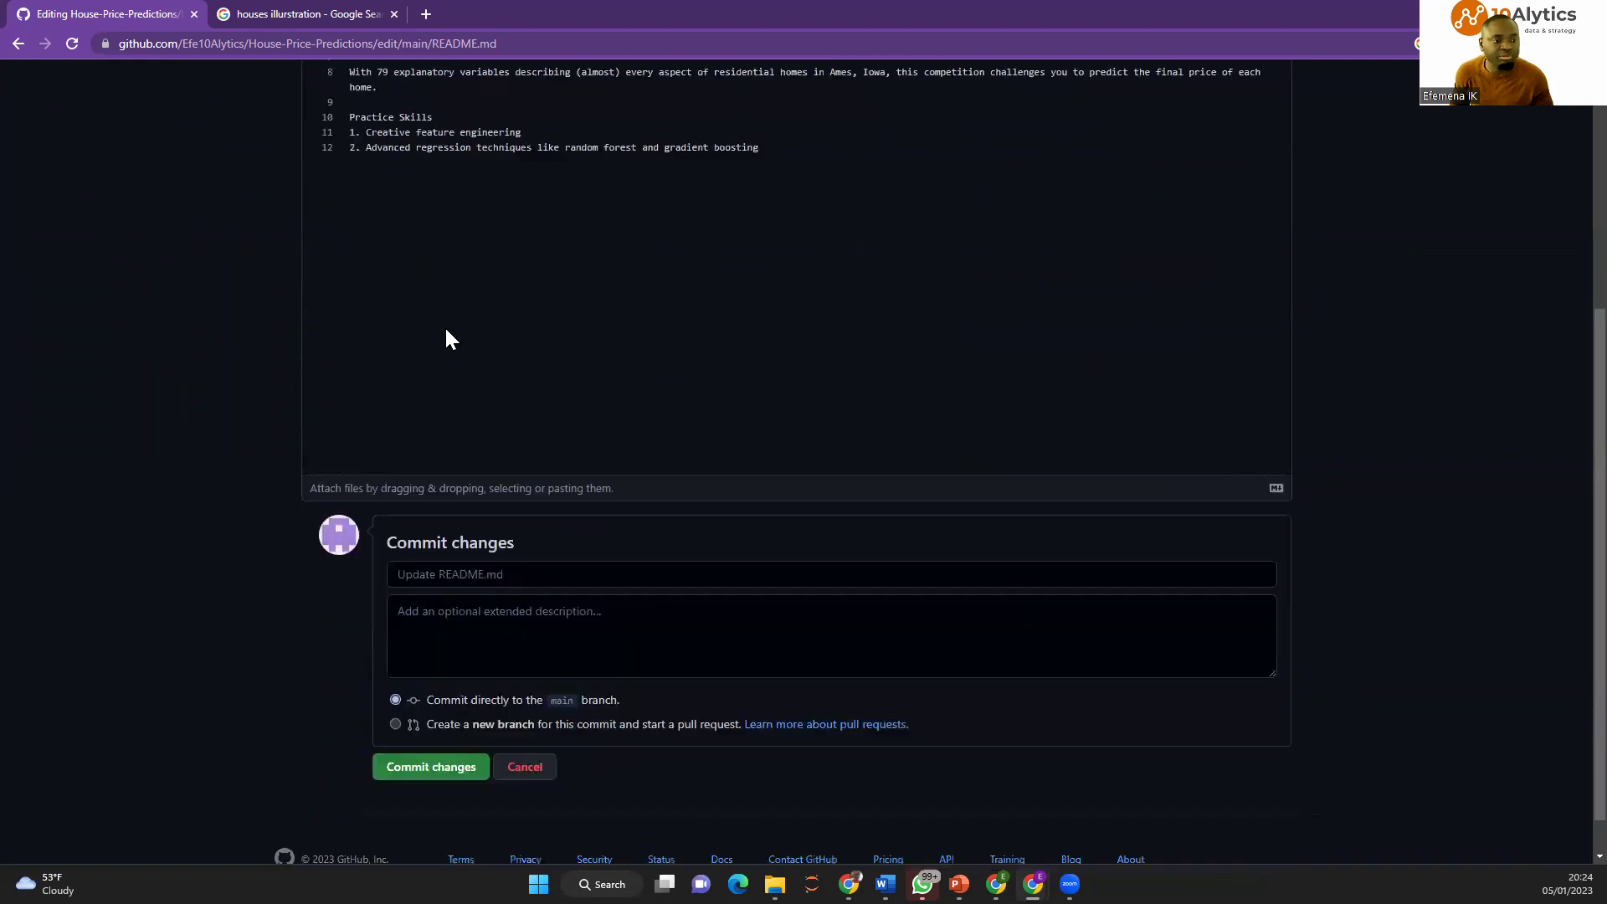
Step: Commit the README changes to main as 'Update README.md' and review the result
{"action": "left_click", "coordinate": [442, 727]}
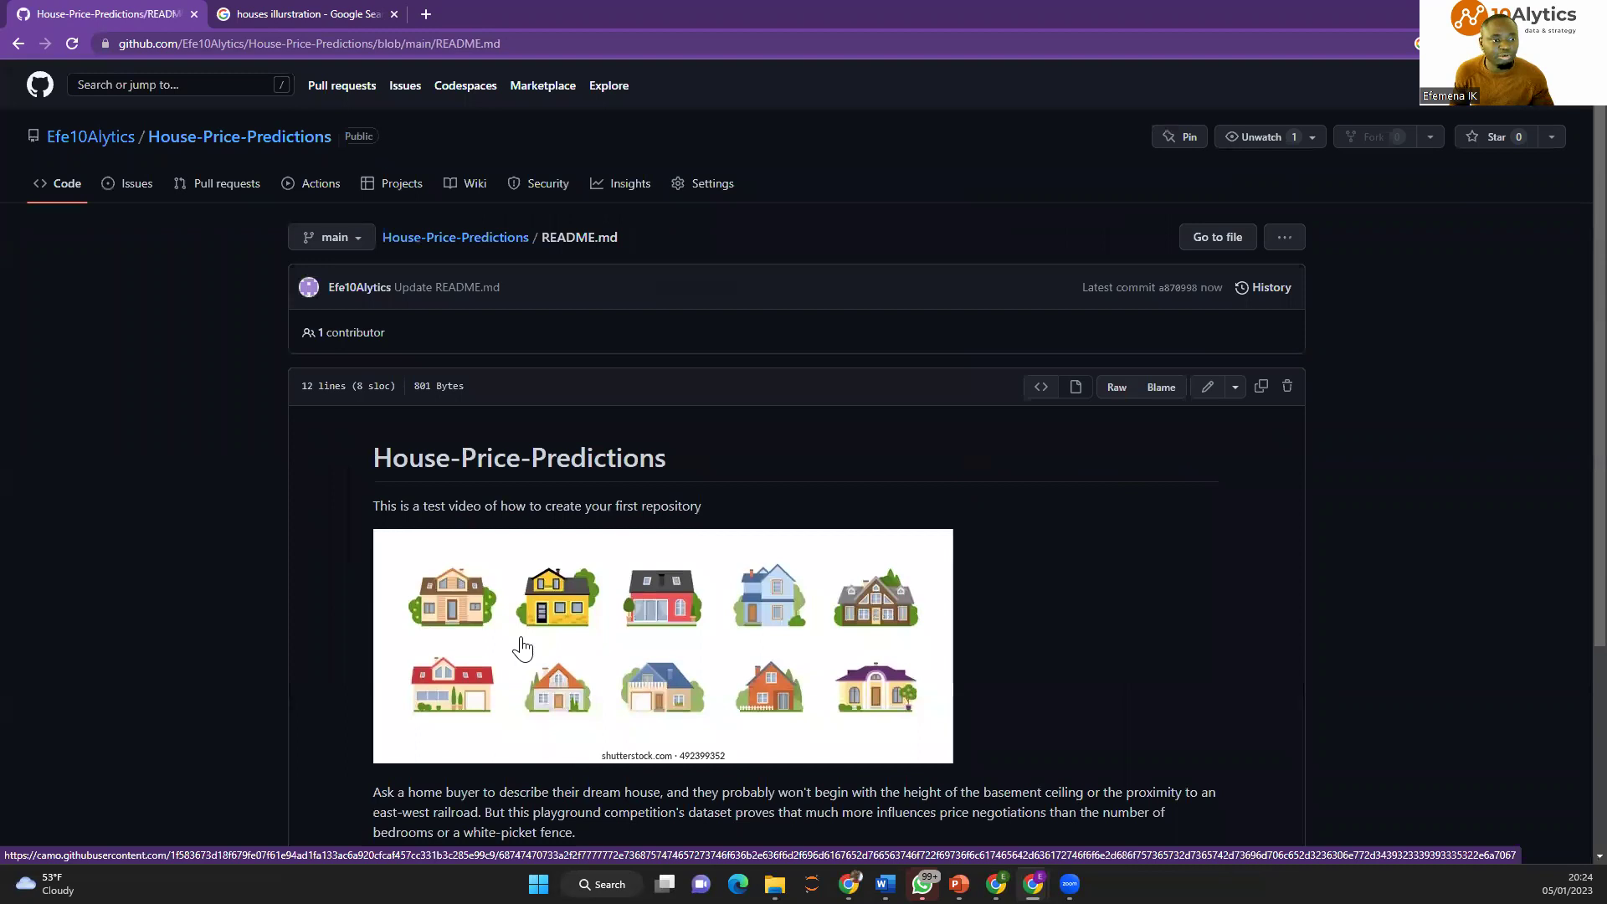
{"action": "scroll", "coordinate": [510, 640], "scroll_direction": "down", "scroll_amount": 3}
{"action": "scroll", "coordinate": [413, 613], "scroll_direction": "up", "scroll_amount": 2}
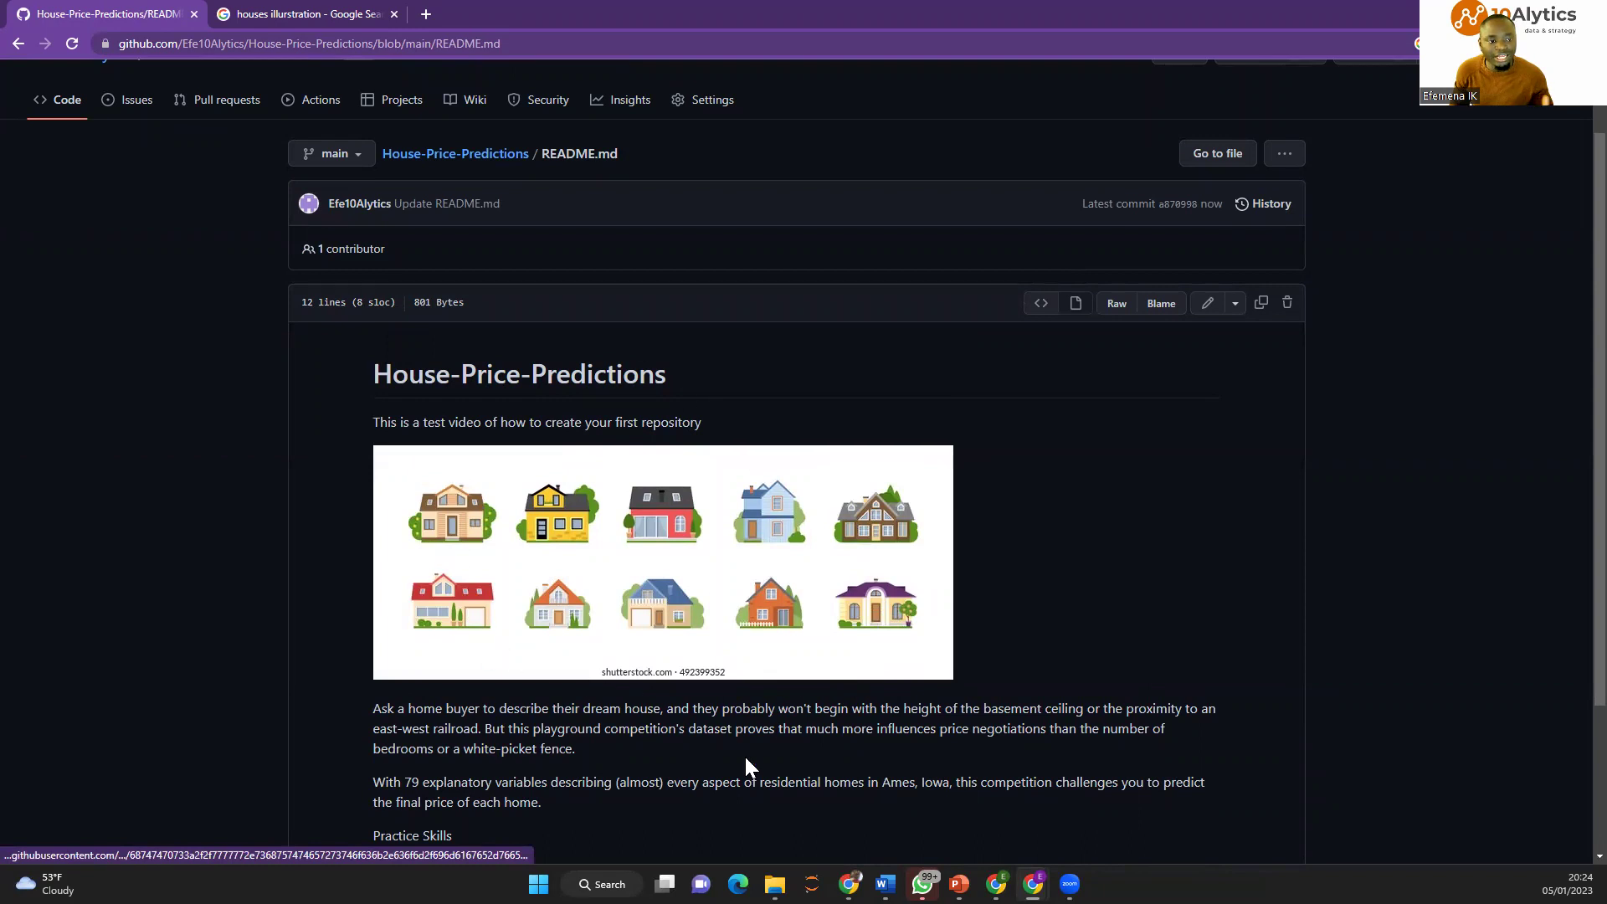
{"action": "scroll", "coordinate": [590, 636], "scroll_direction": "down", "scroll_amount": 1}
{"action": "scroll", "coordinate": [590, 636], "scroll_direction": "up", "scroll_amount": 1}
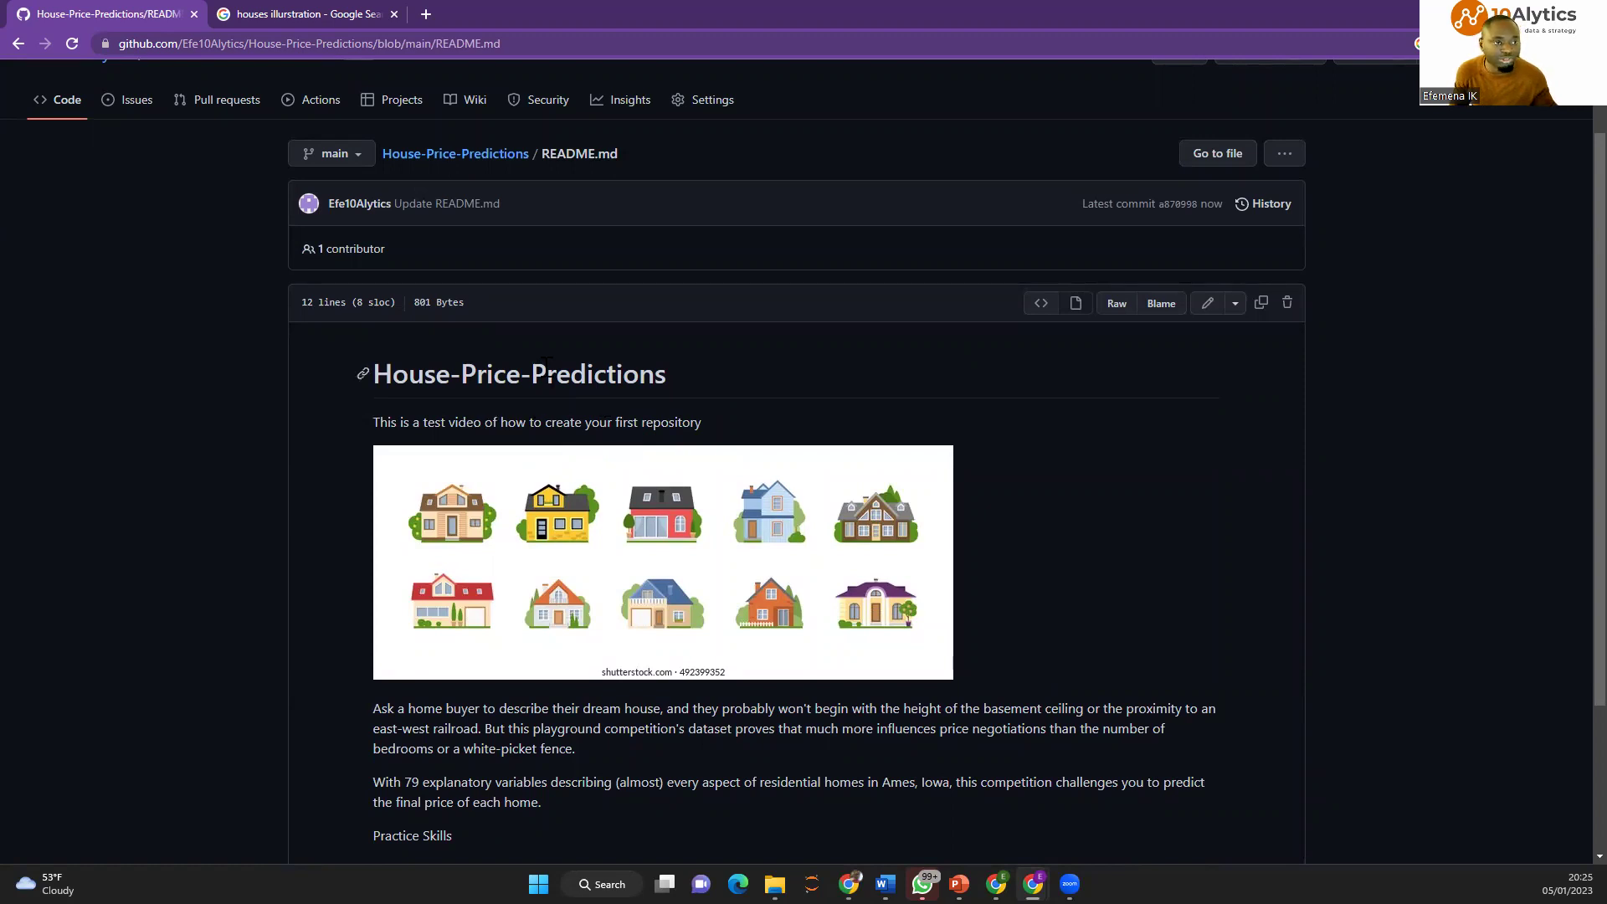
Step: Open the House-Price-Predictions main page and scroll through the rendered README
{"action": "left_click", "coordinate": [465, 159]}
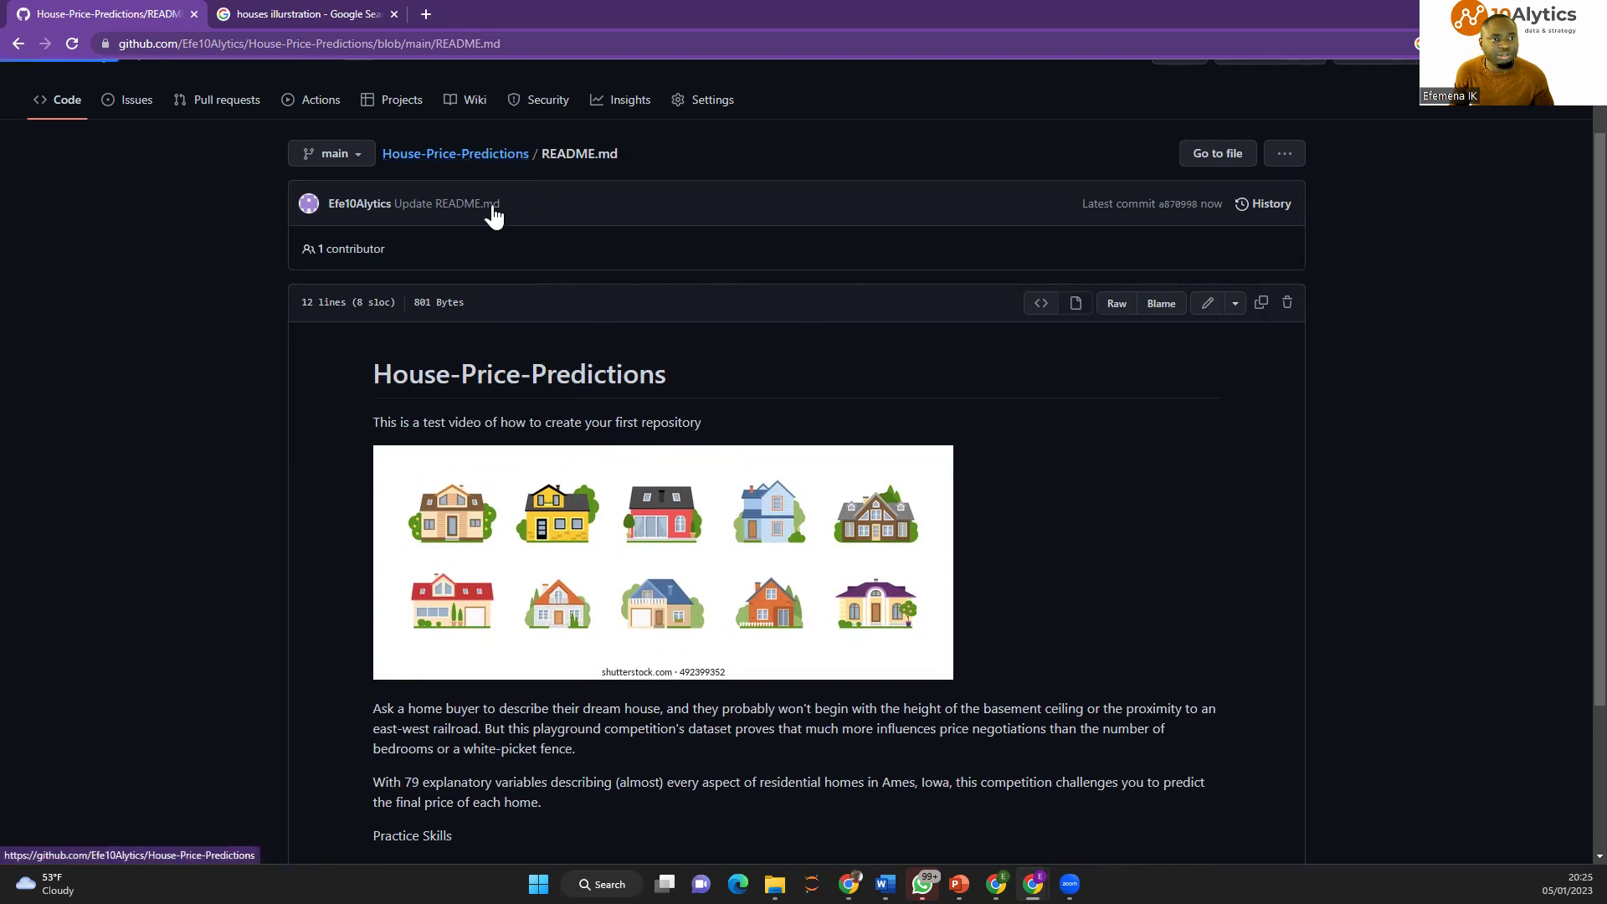
{"action": "scroll", "coordinate": [589, 344], "scroll_direction": "down", "scroll_amount": 3}
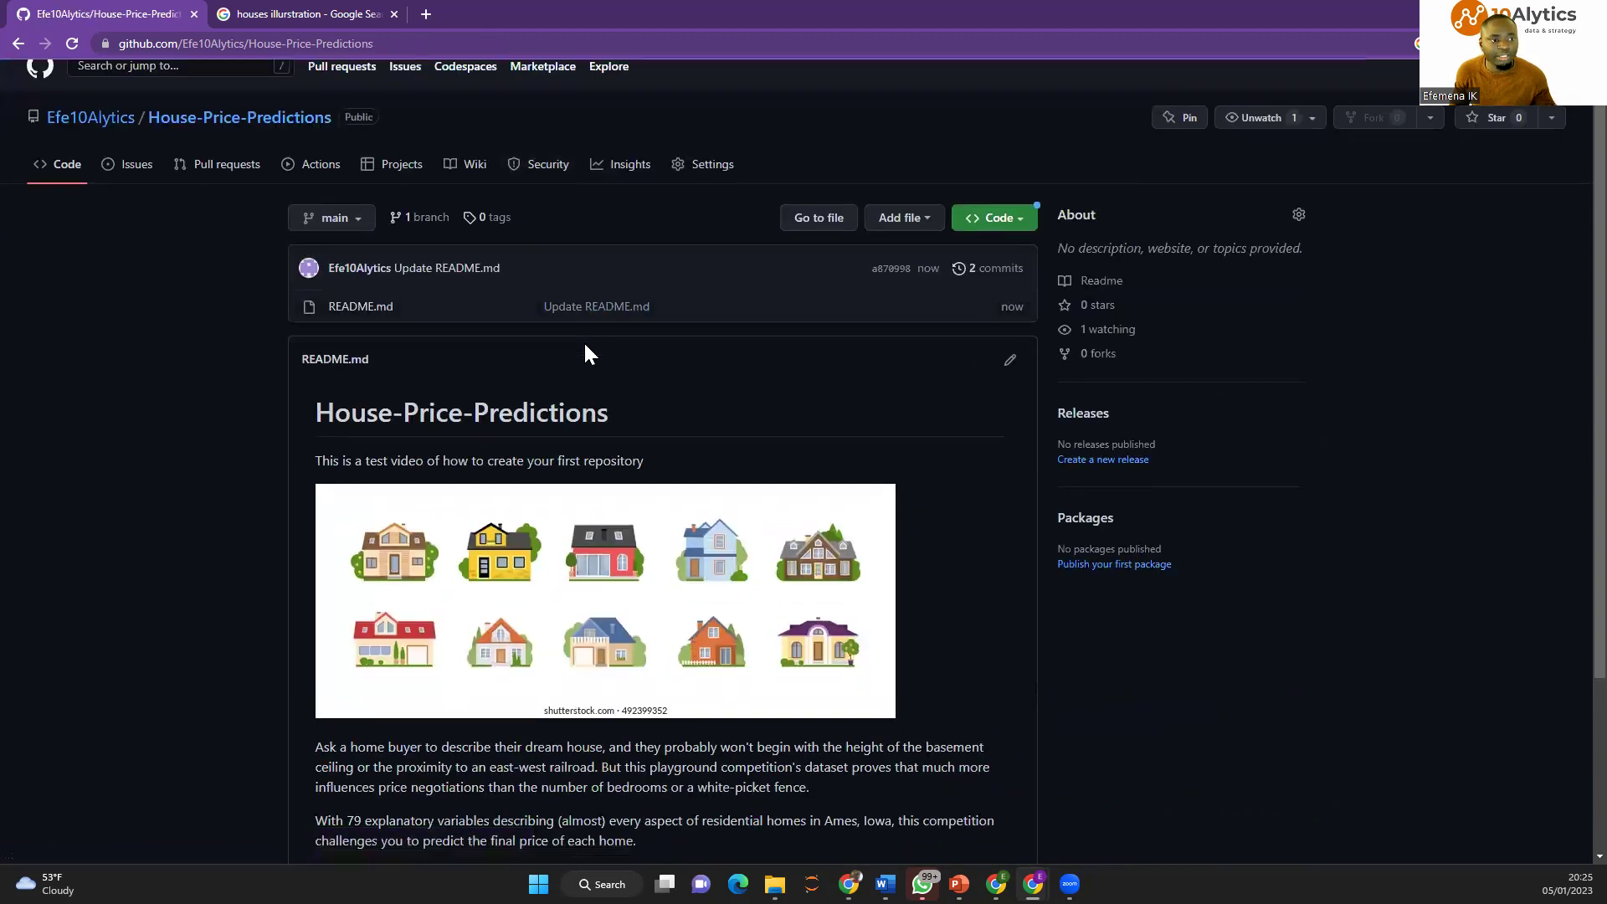
{"action": "scroll", "coordinate": [584, 351], "scroll_direction": "up", "scroll_amount": 3}
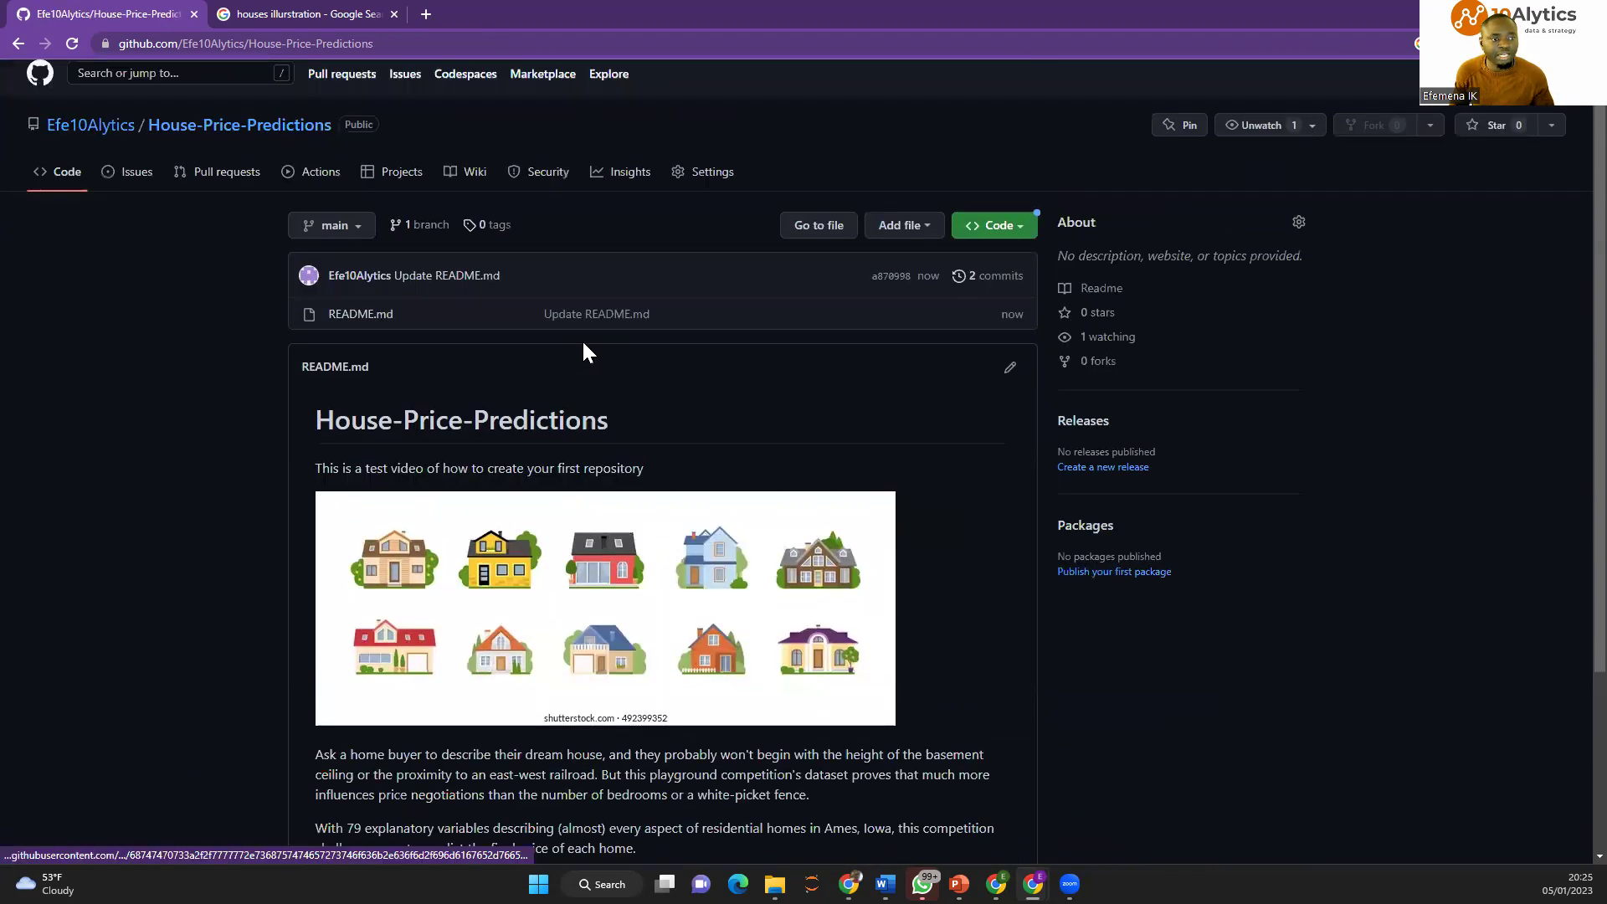
{"action": "scroll", "coordinate": [583, 352], "scroll_direction": "down", "scroll_amount": 2}
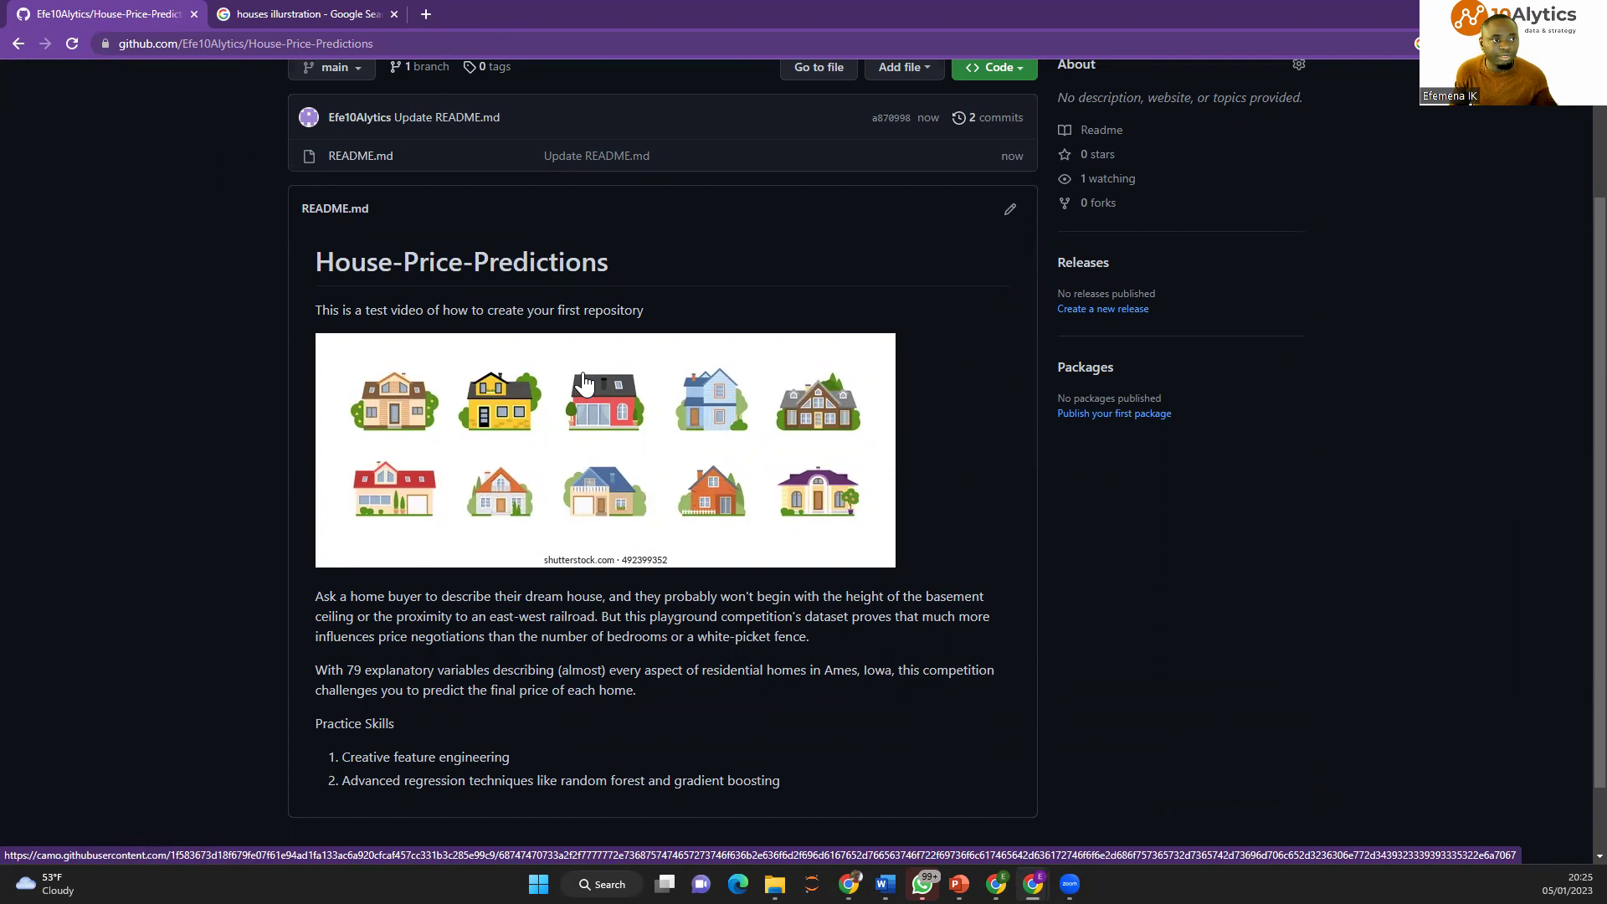
{"action": "scroll", "coordinate": [585, 385], "scroll_direction": "up", "scroll_amount": 1}
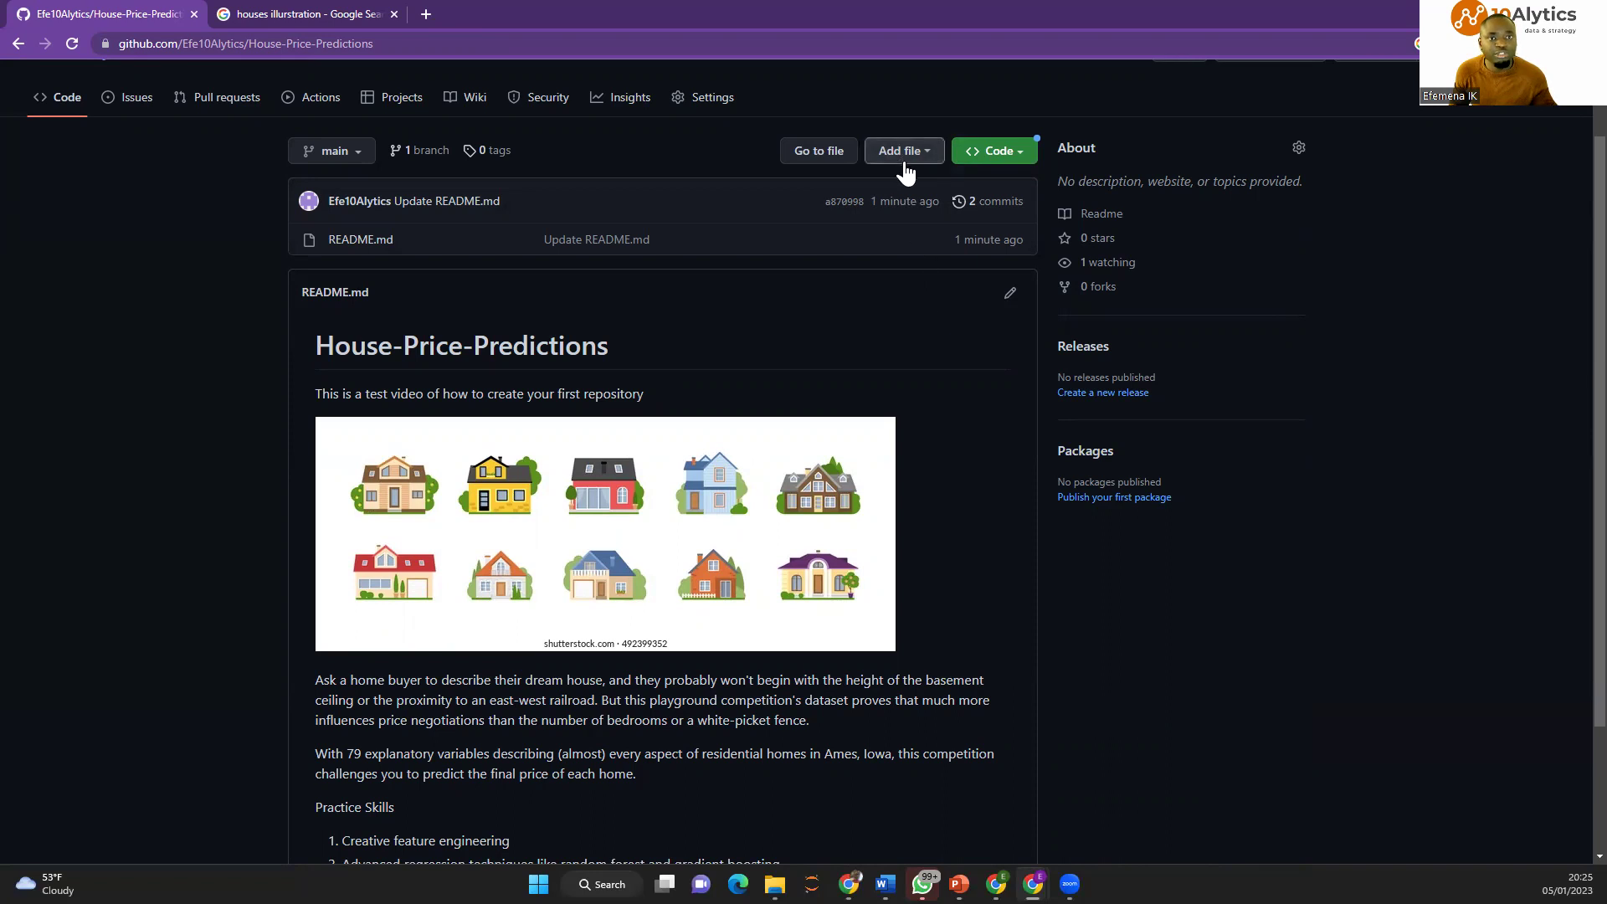
Step: Open the repository's Upload files page via Add file and bring up File Explorer
{"action": "left_click", "coordinate": [907, 159]}
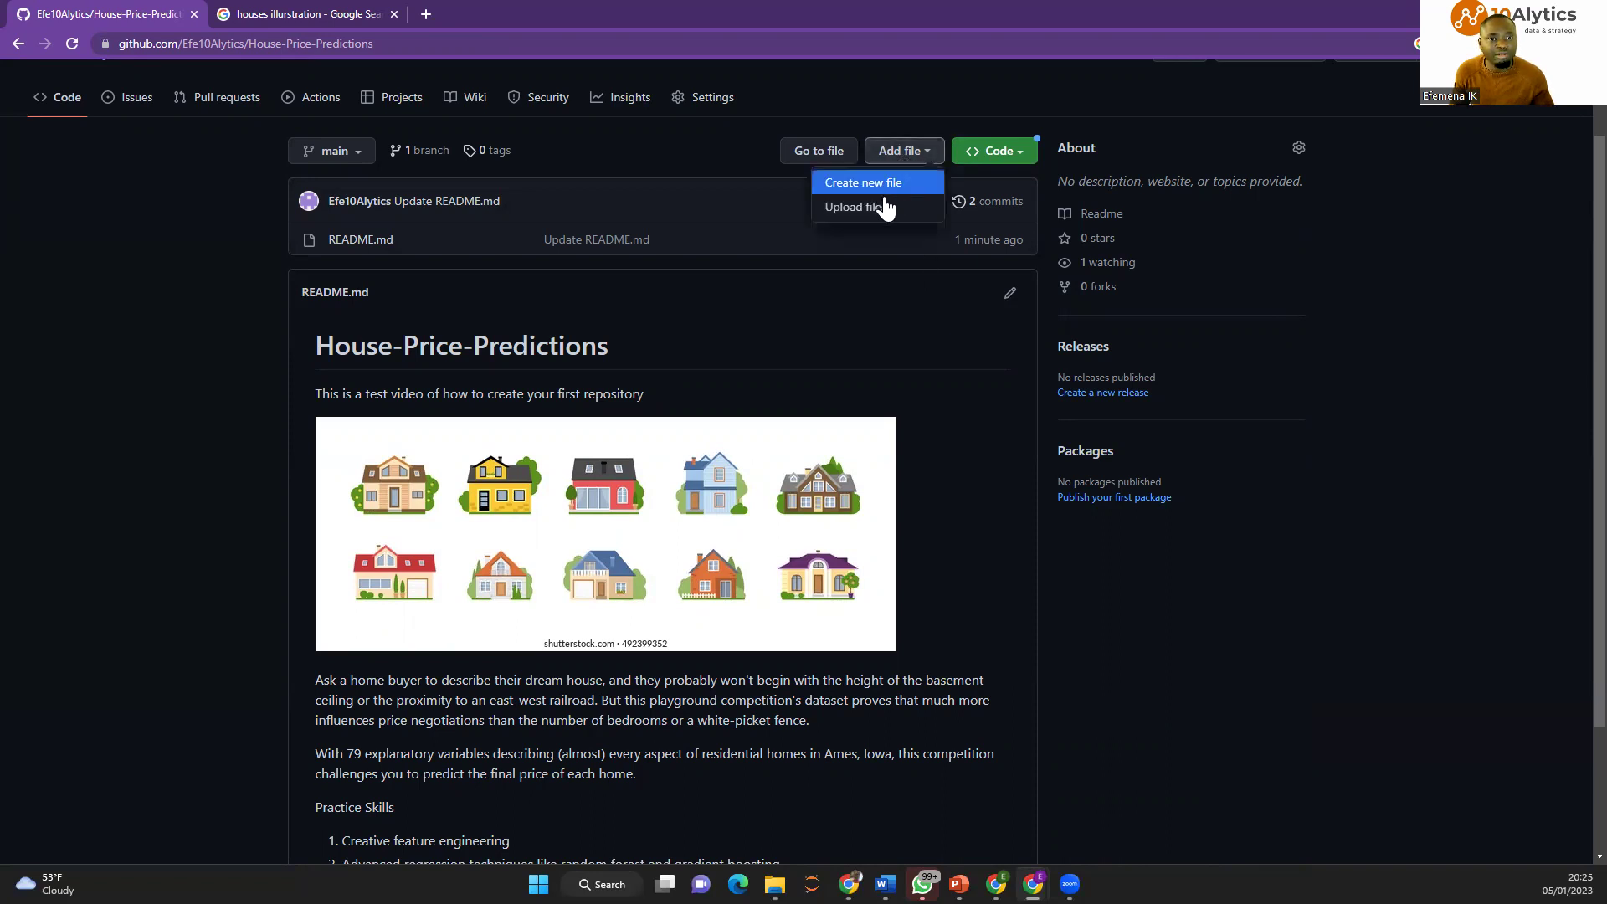
{"action": "left_click", "coordinate": [862, 211]}
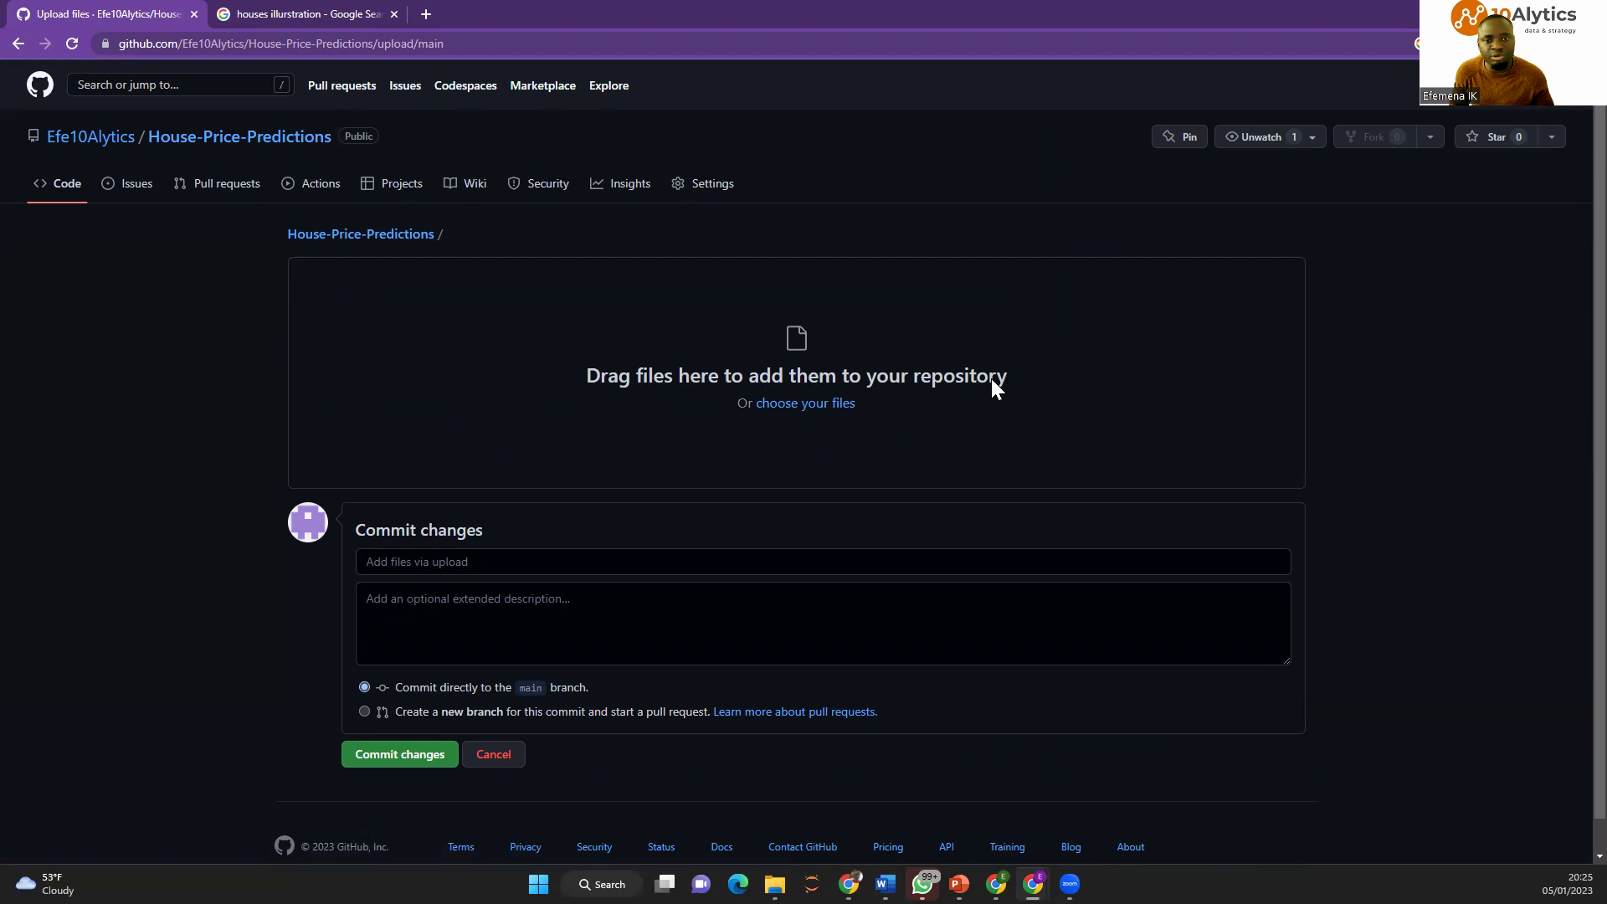
{"action": "key", "text": "super+e"}
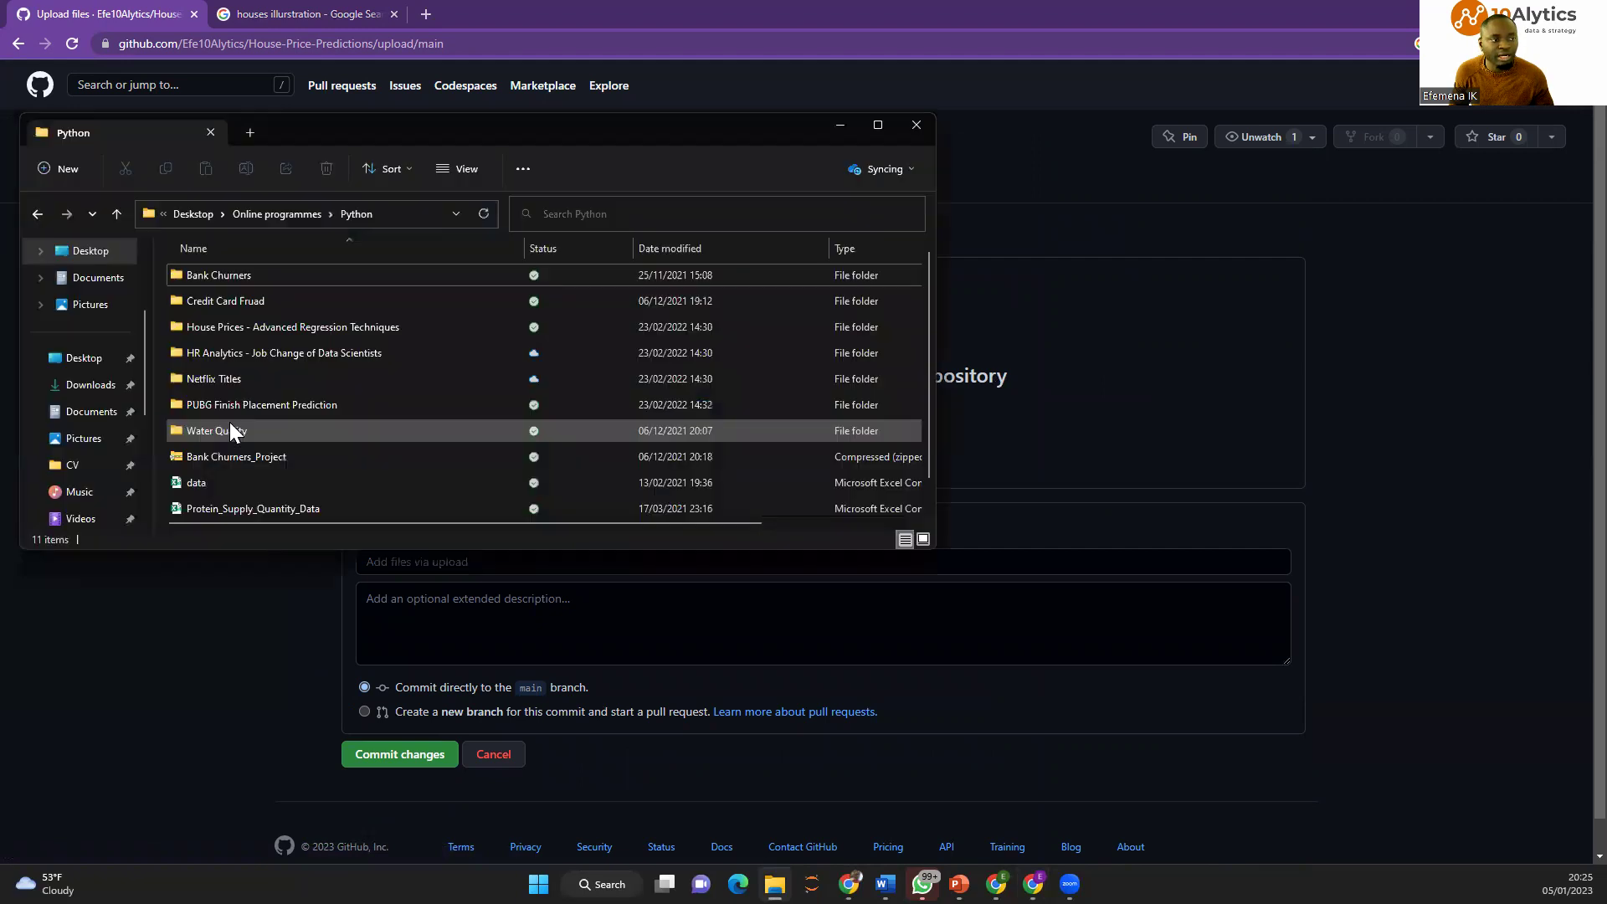
Step: From the House Prices - Advanced Regression Techniques folder, drag the six project files from data_description to train into GitHub's upload drop zone
{"action": "double_click", "coordinate": [245, 328]}
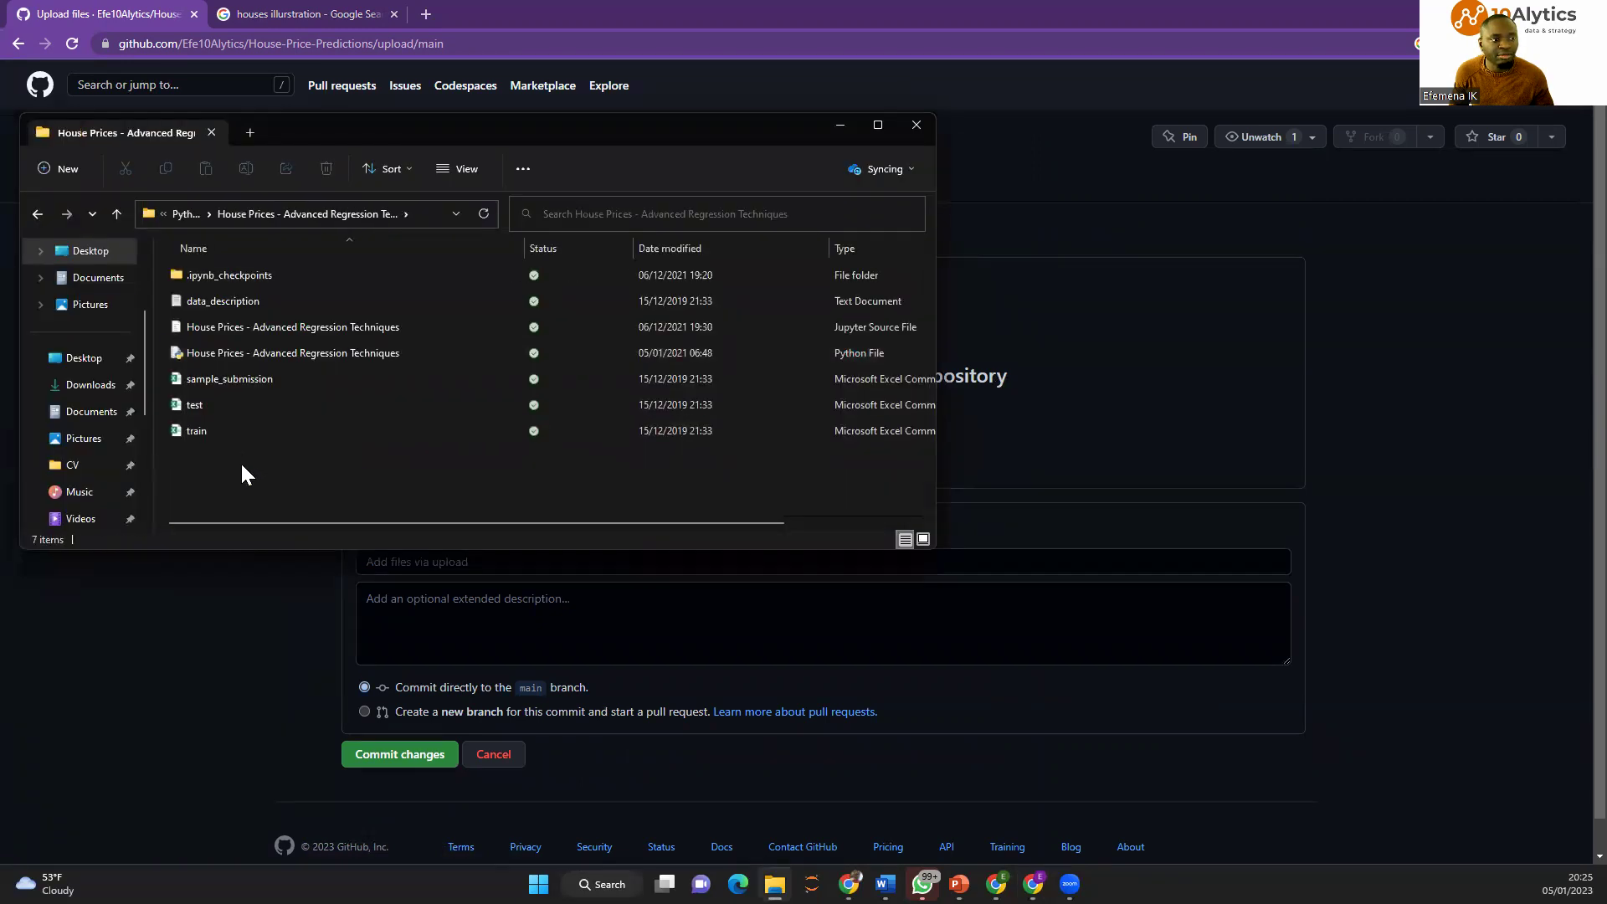
{"action": "left_click", "coordinate": [240, 303]}
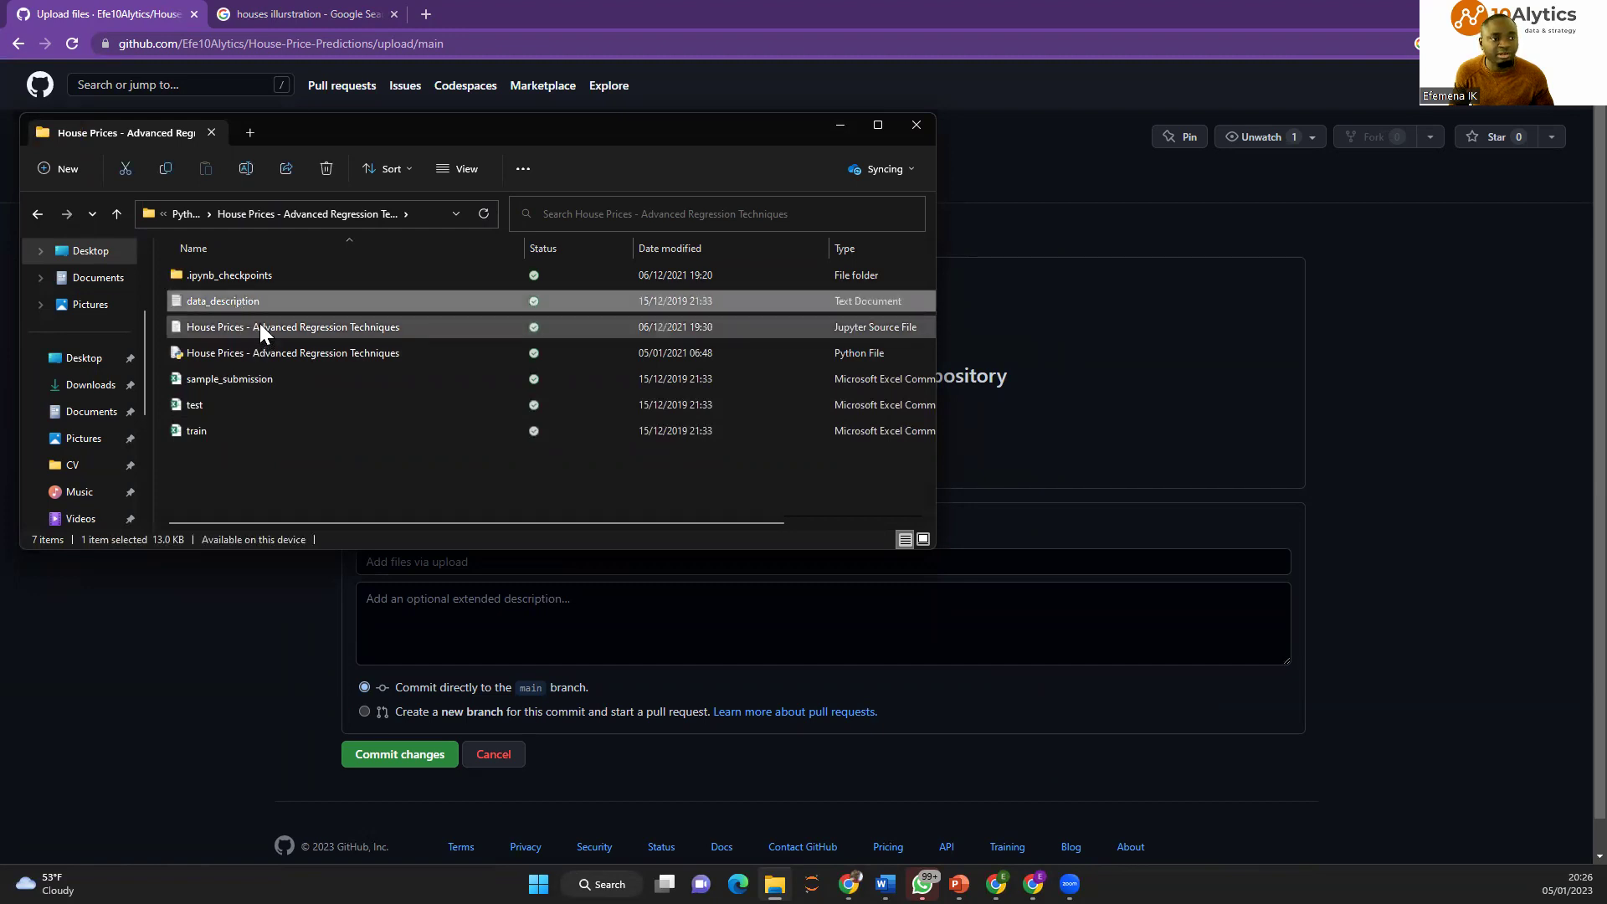
{"action": "left_click", "coordinate": [257, 331]}
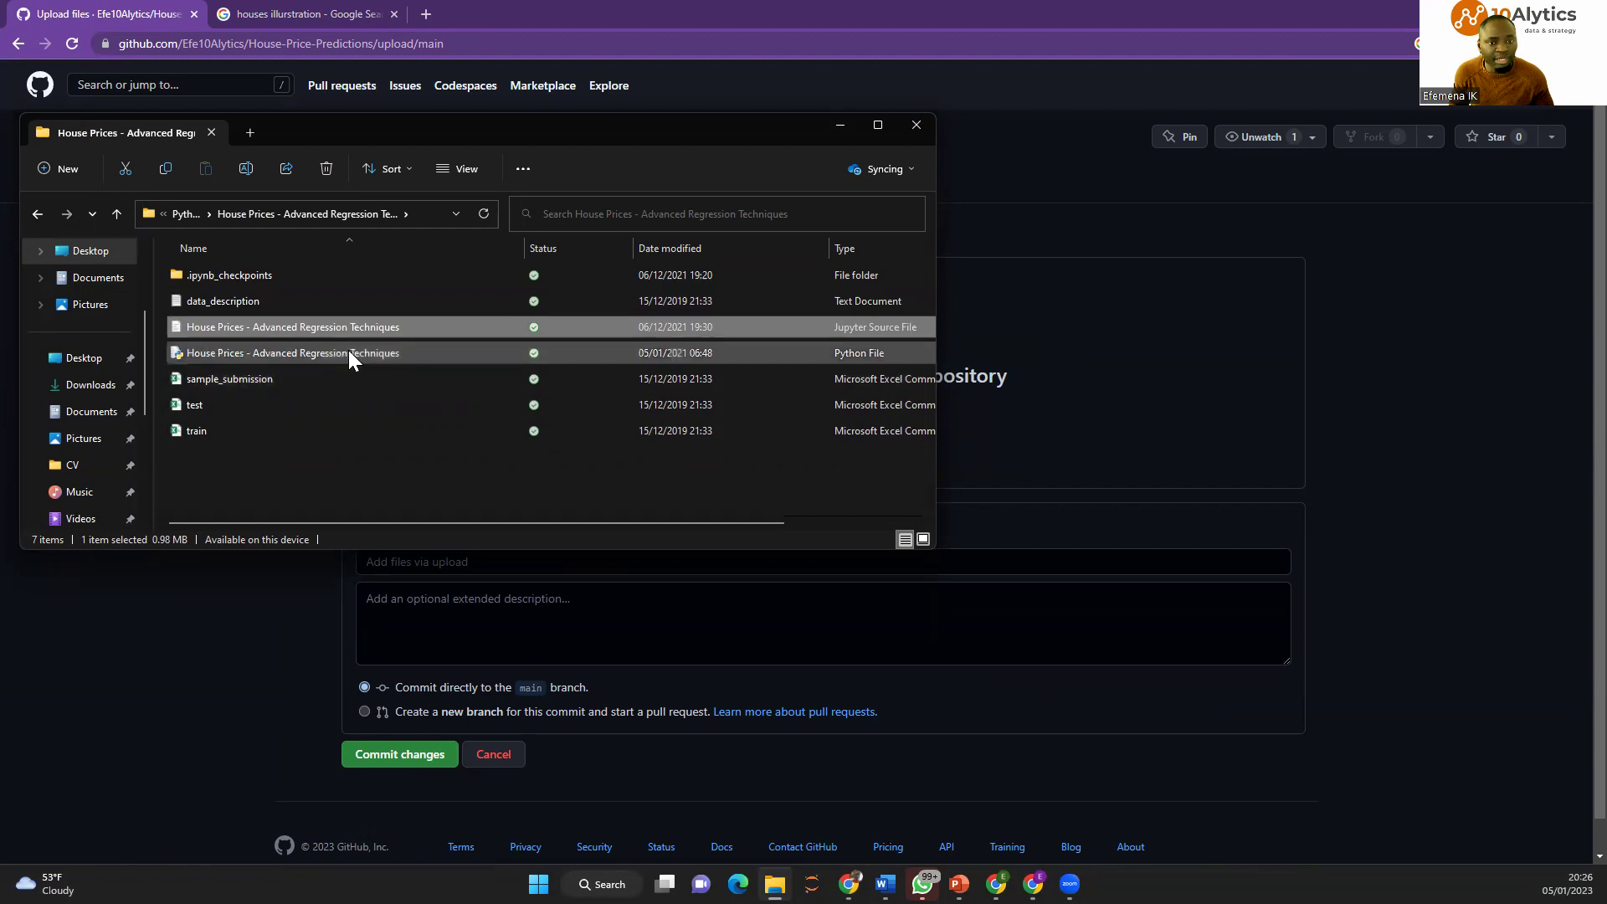
{"action": "left_click_drag", "start_coordinate": [210, 472], "coordinate": [222, 313]}
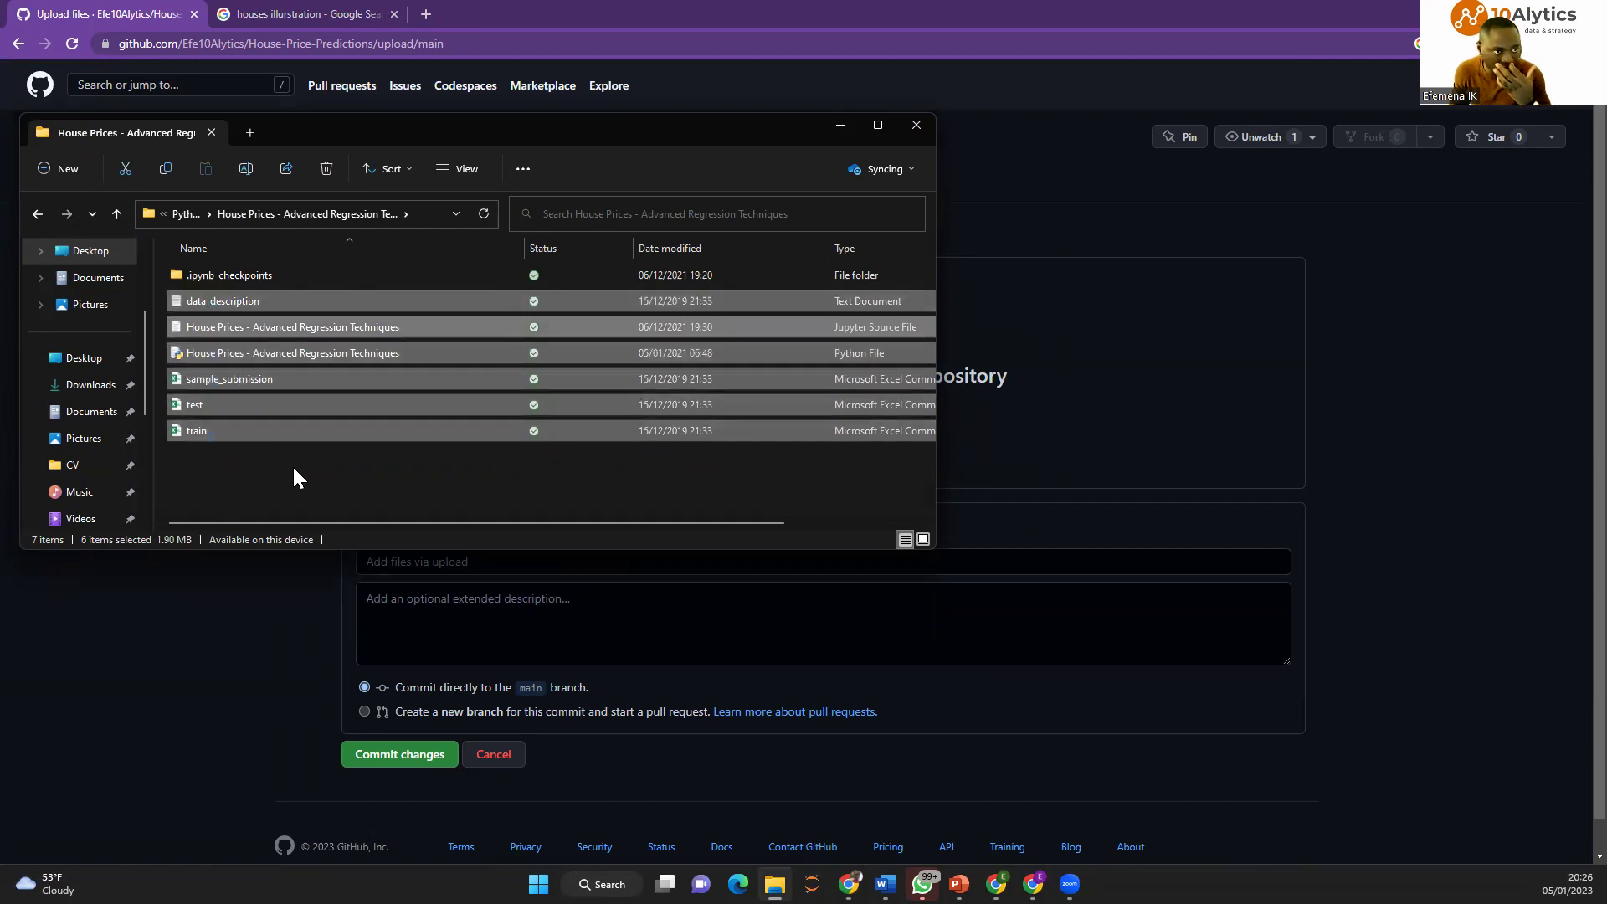
{"action": "left_click_drag", "start_coordinate": [282, 466], "coordinate": [312, 315]}
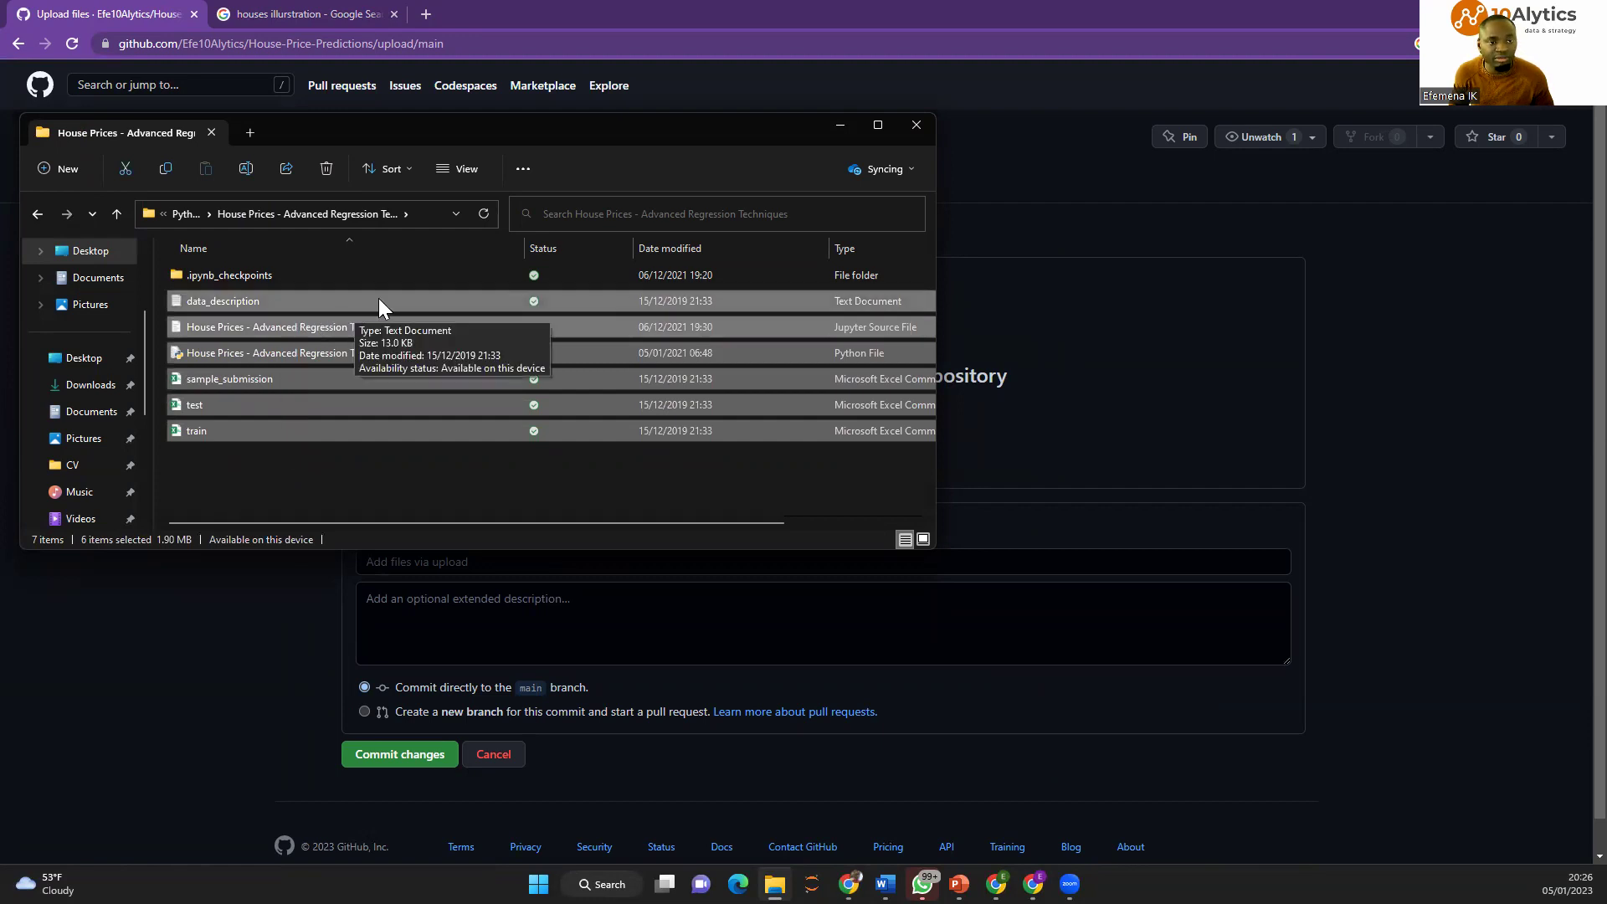
{"action": "left_click_drag", "start_coordinate": [614, 310], "coordinate": [1012, 331]}
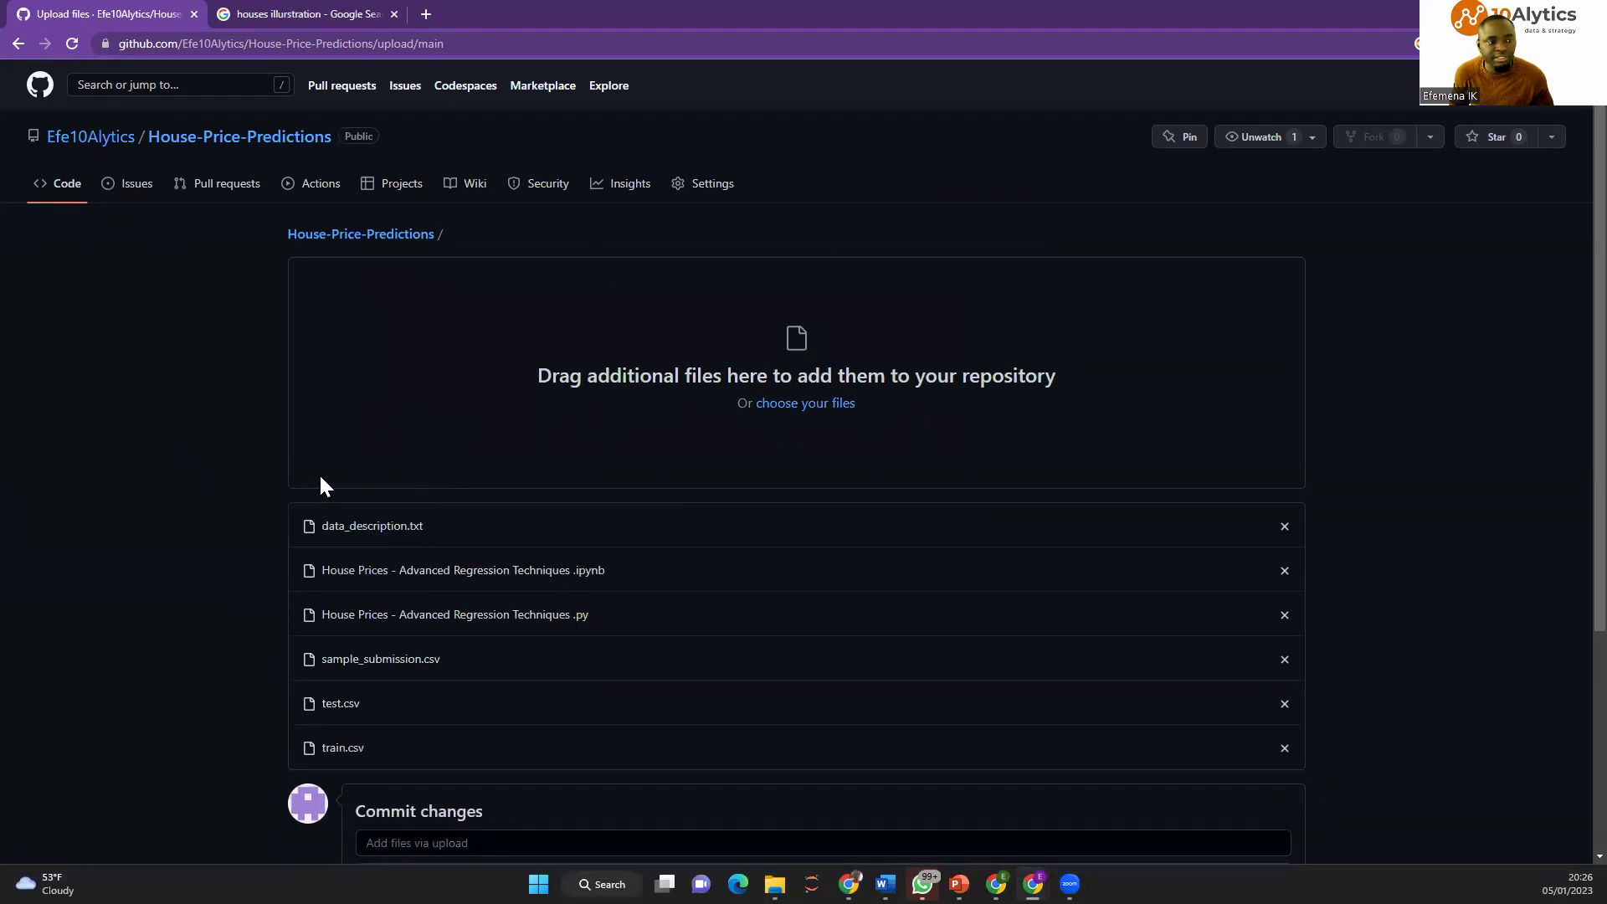
Step: Commit the six uploaded files to the main branch, then go to the repository owner's profile
{"action": "scroll", "coordinate": [516, 441], "scroll_direction": "down", "scroll_amount": 1}
{"action": "scroll", "coordinate": [566, 688], "scroll_direction": "down", "scroll_amount": 3}
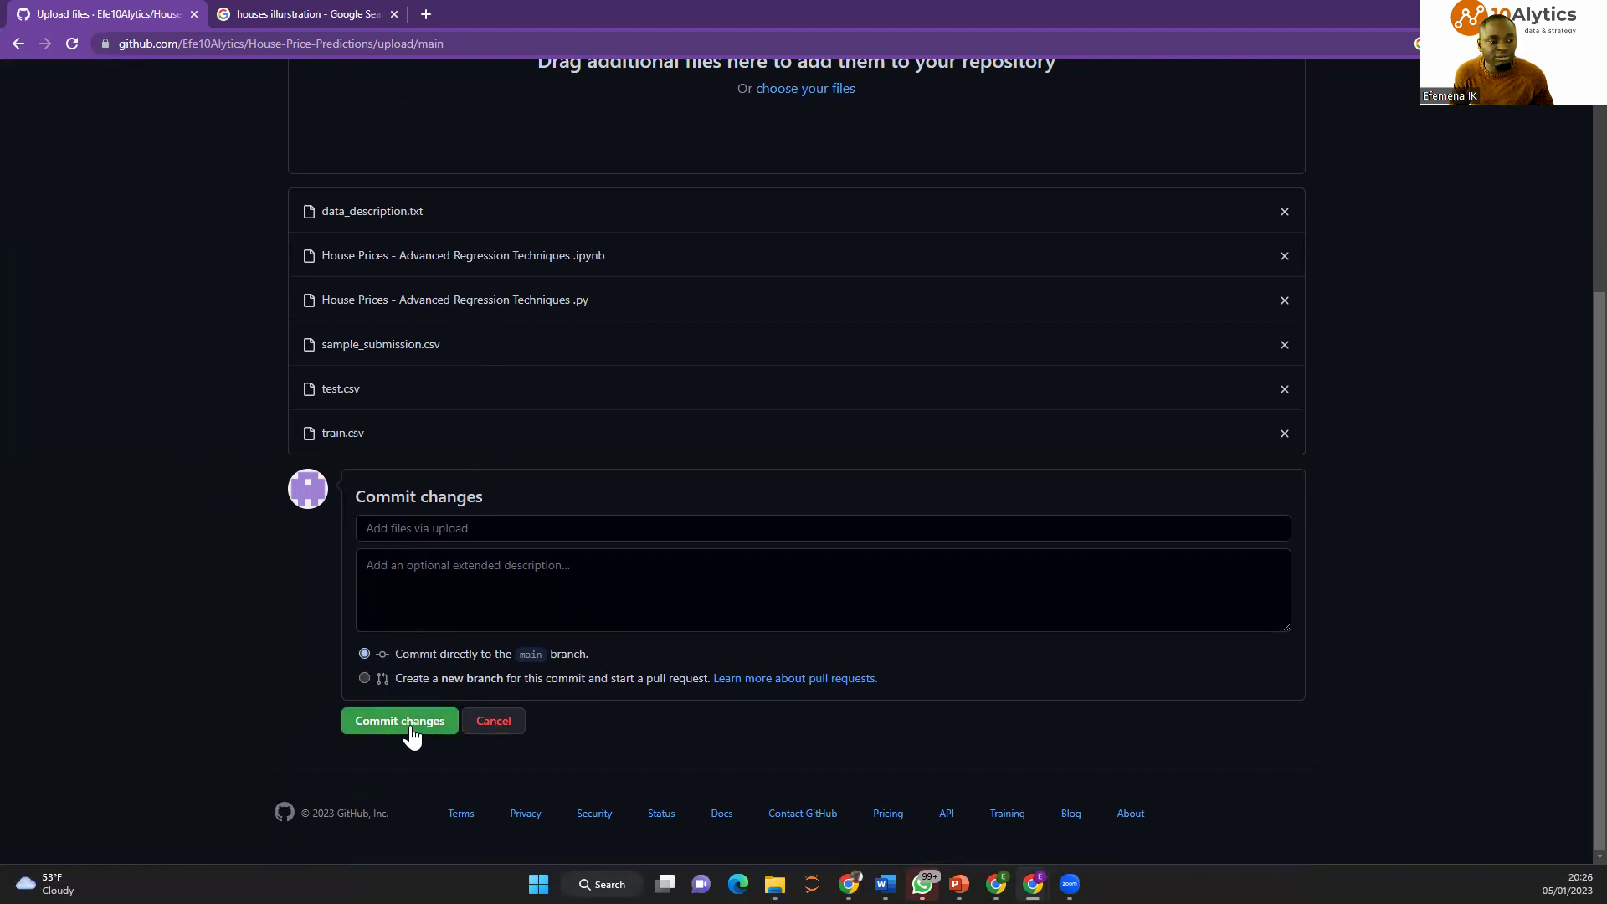
{"action": "left_click", "coordinate": [409, 727]}
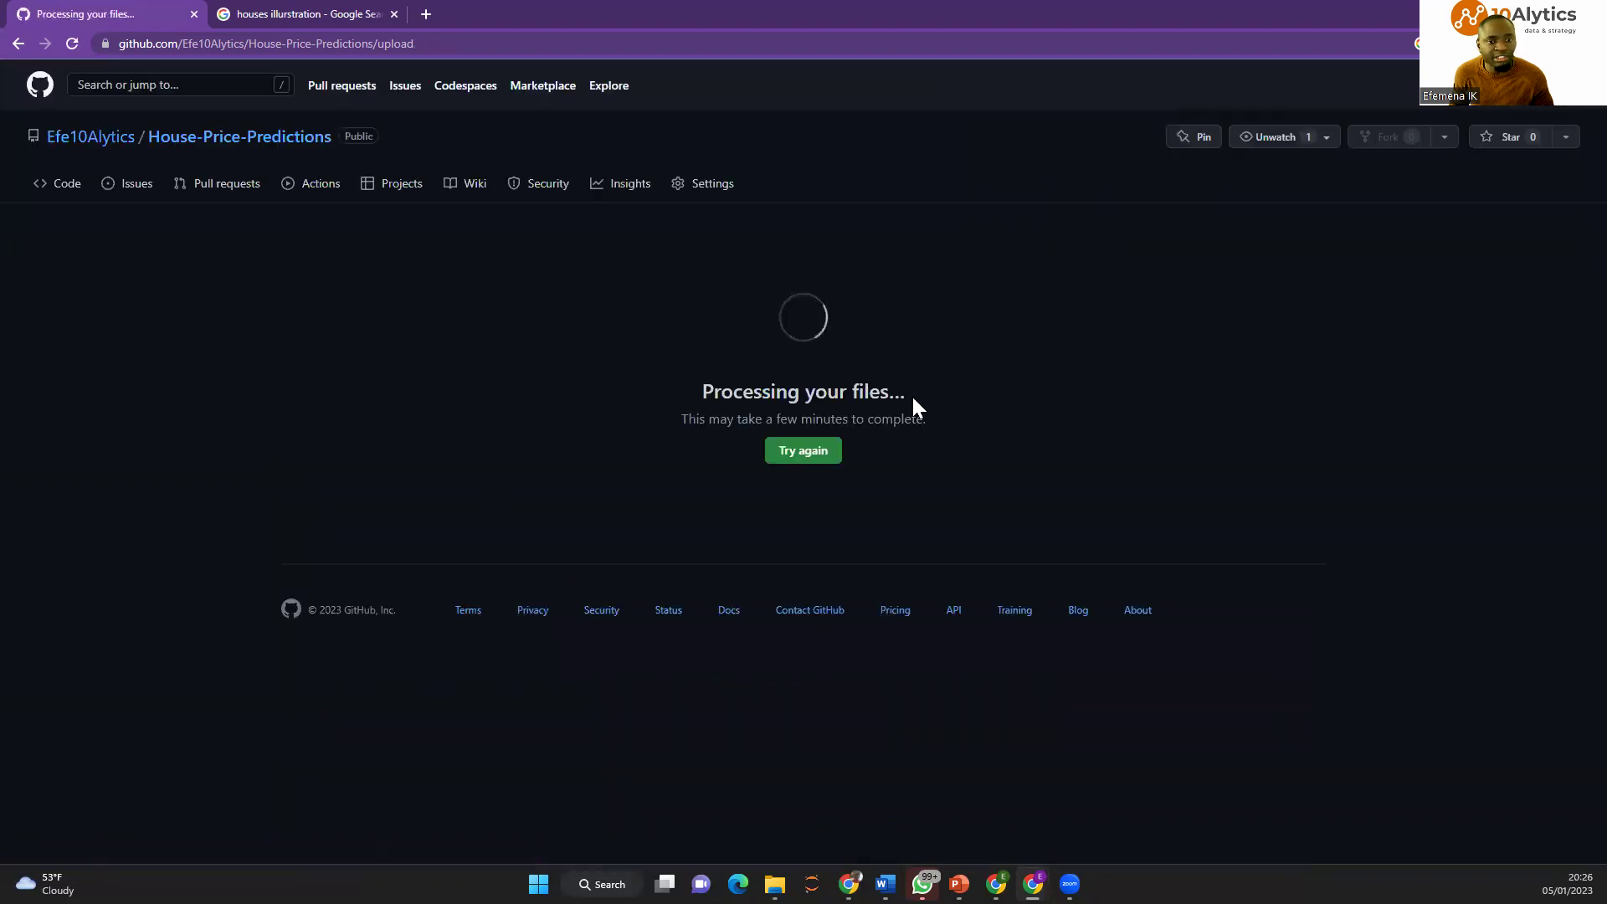
{"action": "left_click_drag", "start_coordinate": [771, 392], "coordinate": [935, 394]}
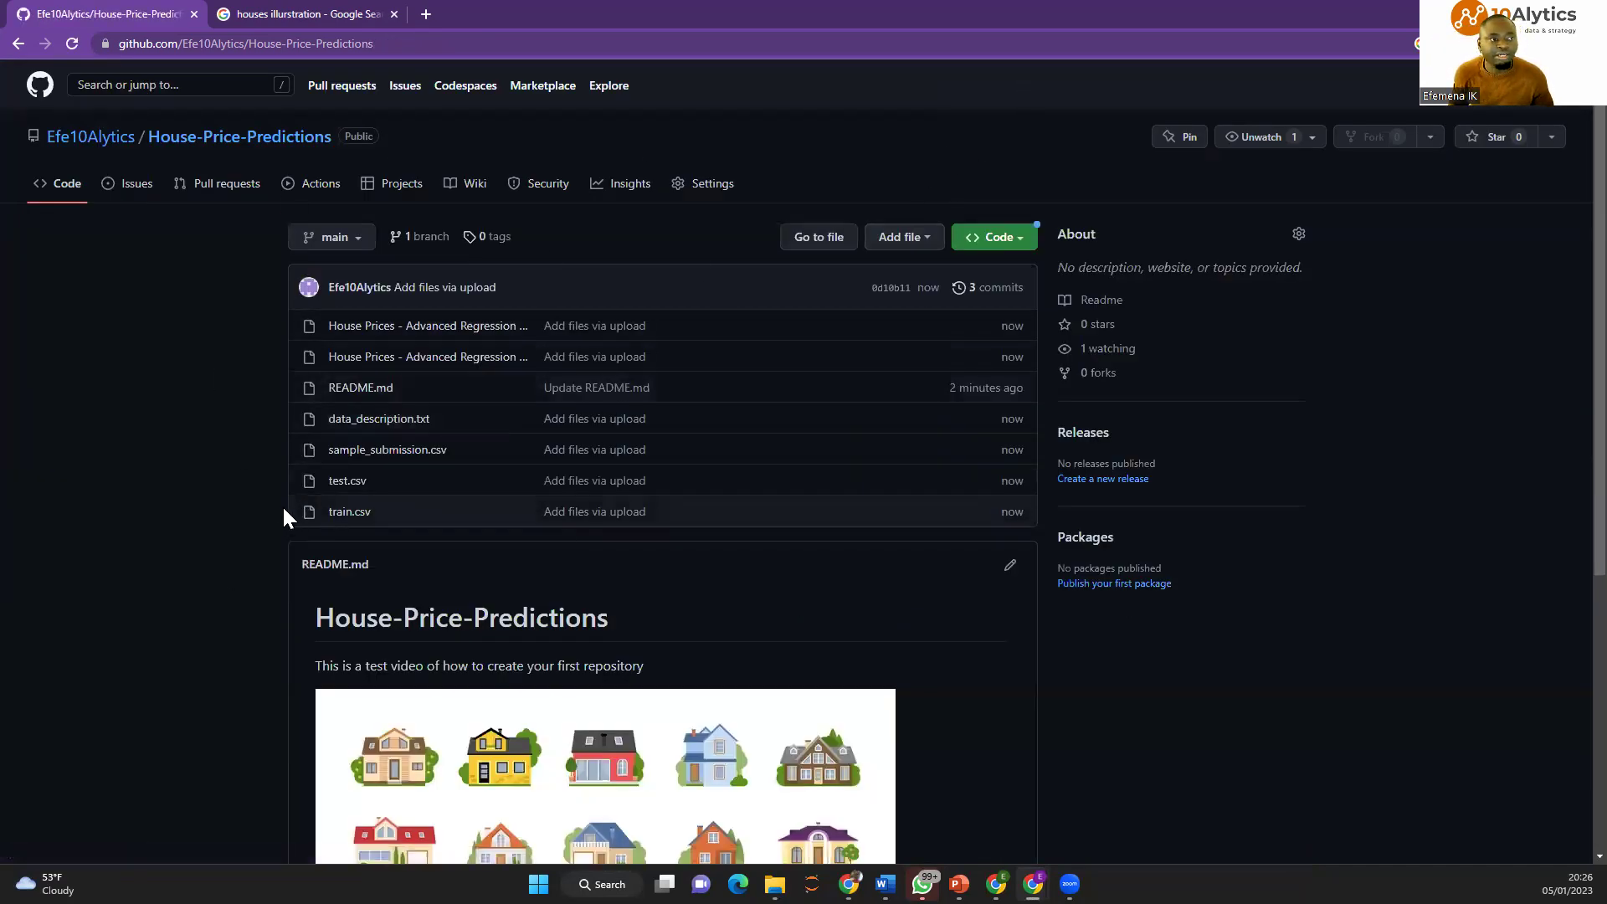
{"action": "left_click", "coordinate": [99, 146]}
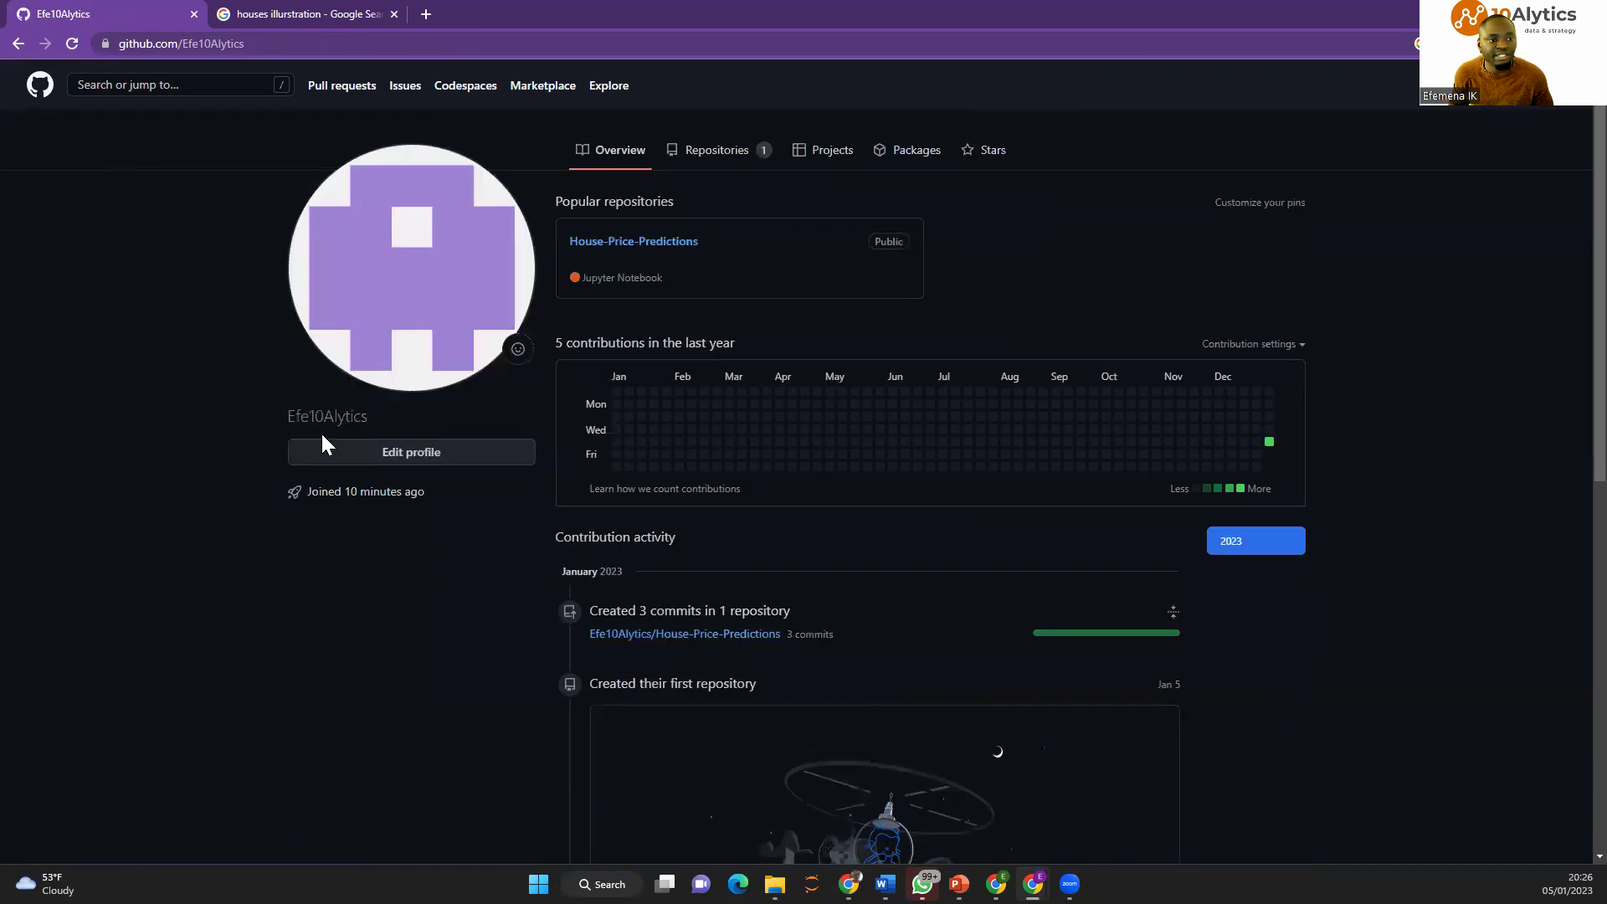
{"action": "left_click", "coordinate": [41, 85]}
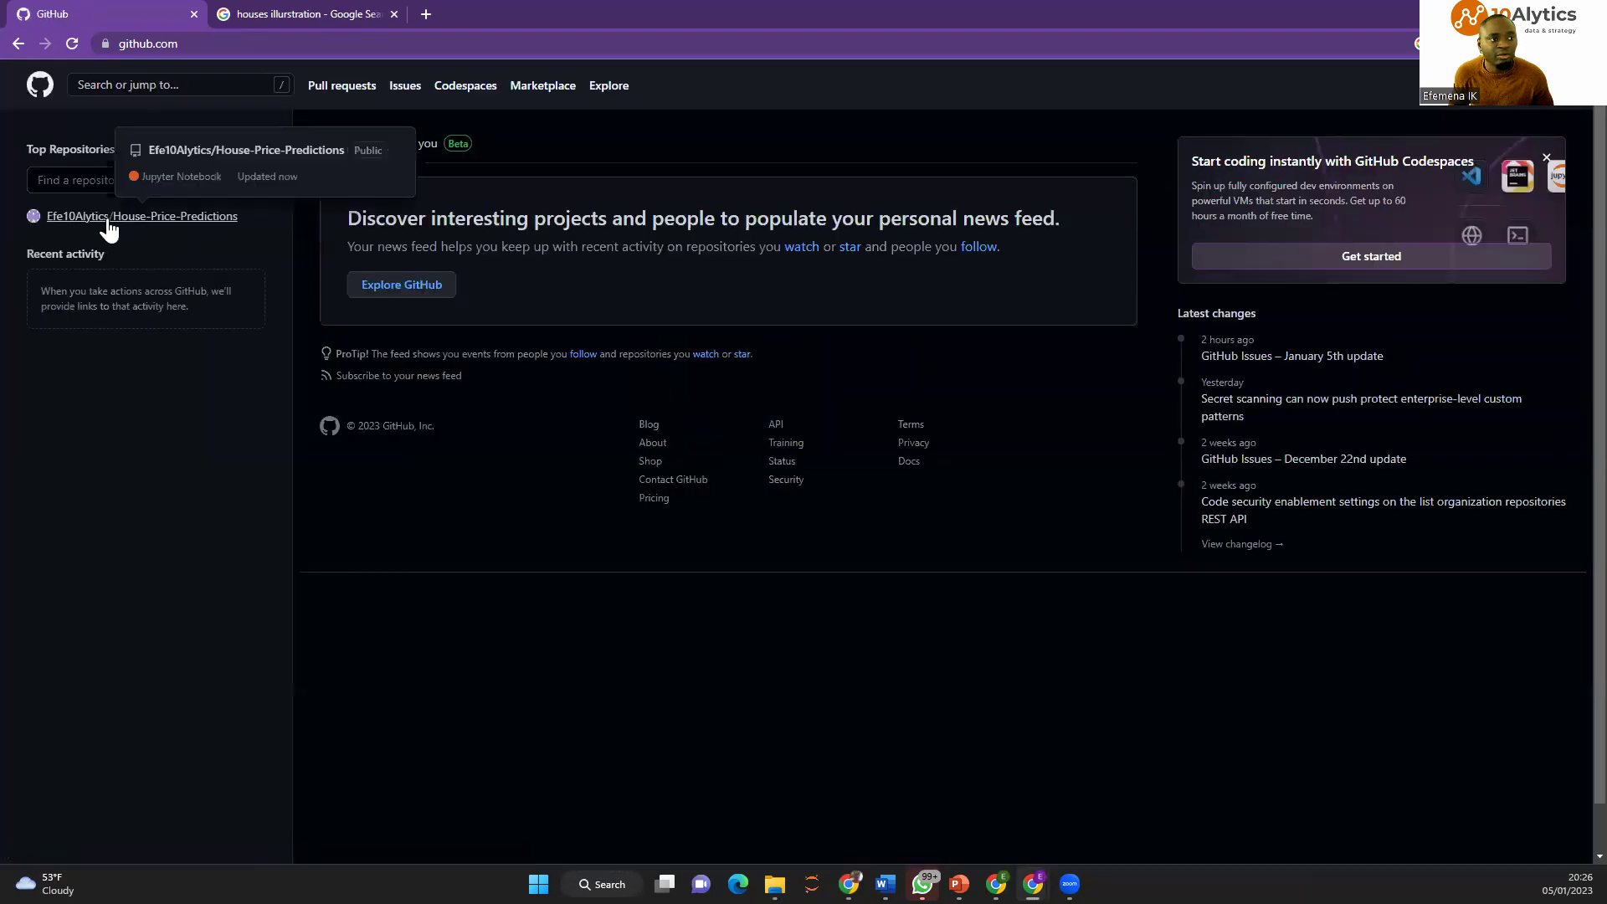
{"action": "left_click", "coordinate": [122, 220]}
{"action": "scroll", "coordinate": [351, 330], "scroll_direction": "down", "scroll_amount": 1}
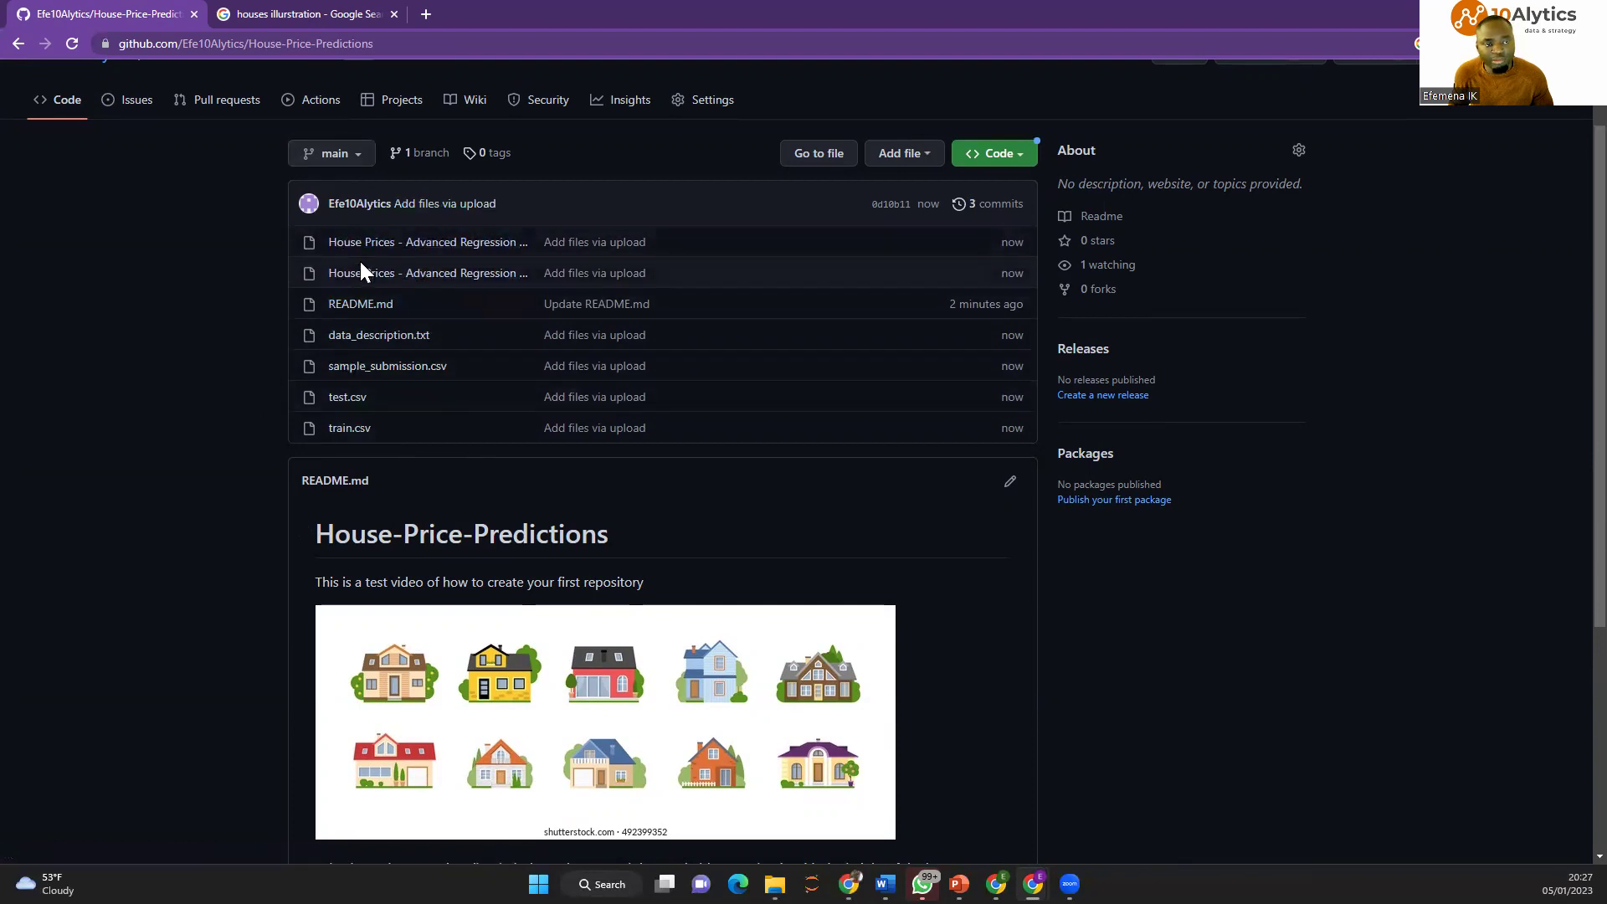
{"action": "left_click", "coordinate": [397, 248]}
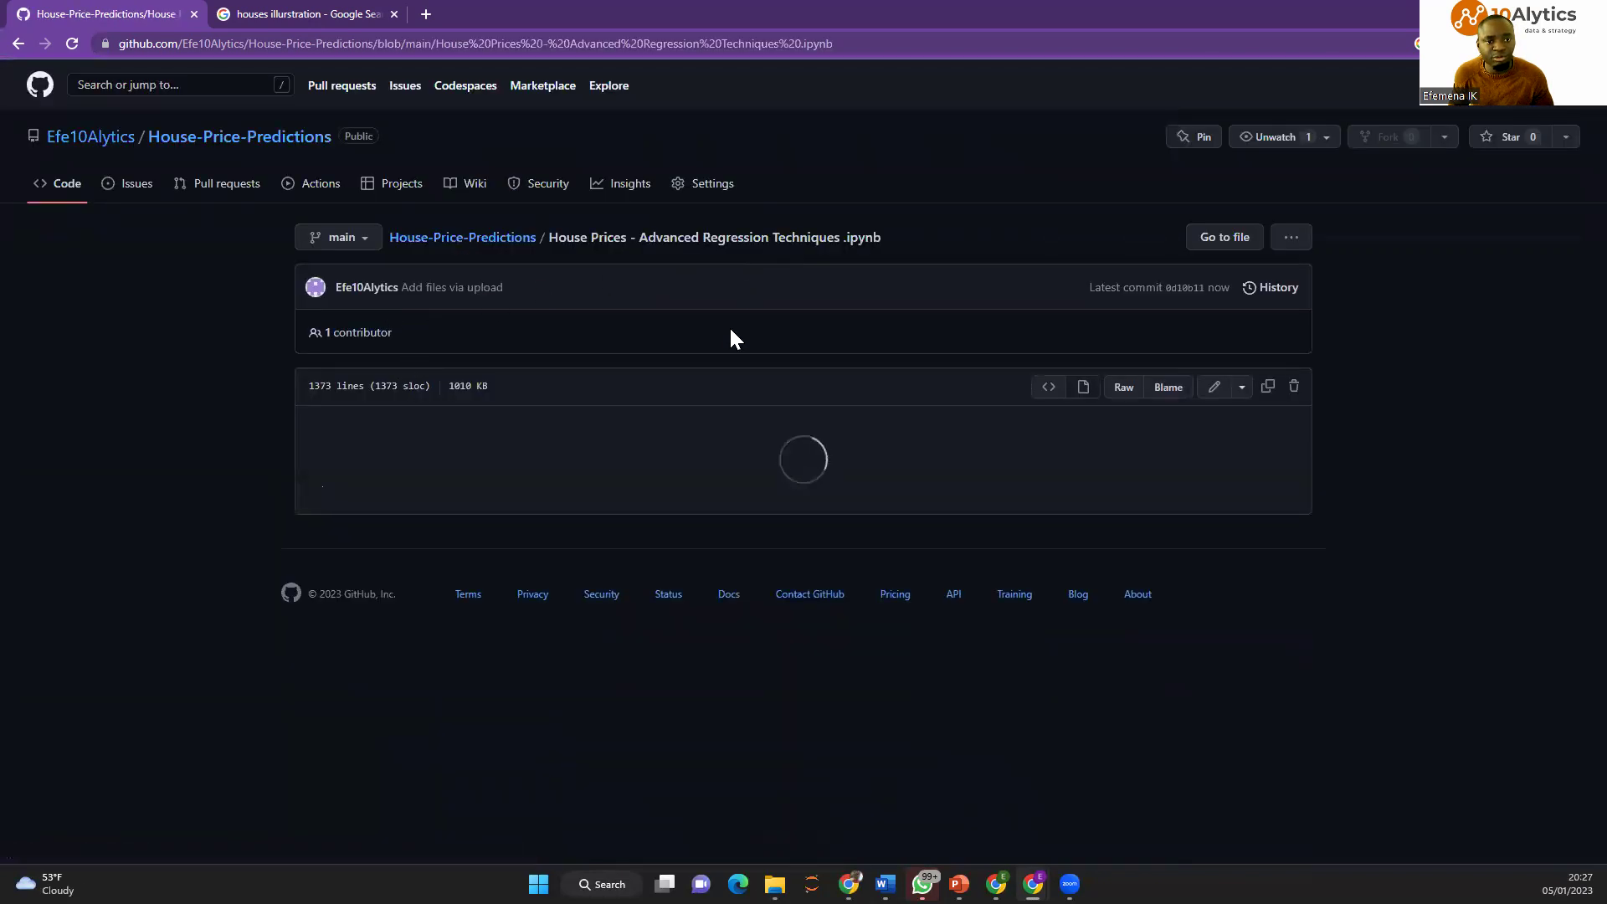
{"action": "scroll", "coordinate": [636, 408], "scroll_direction": "down", "scroll_amount": 7}
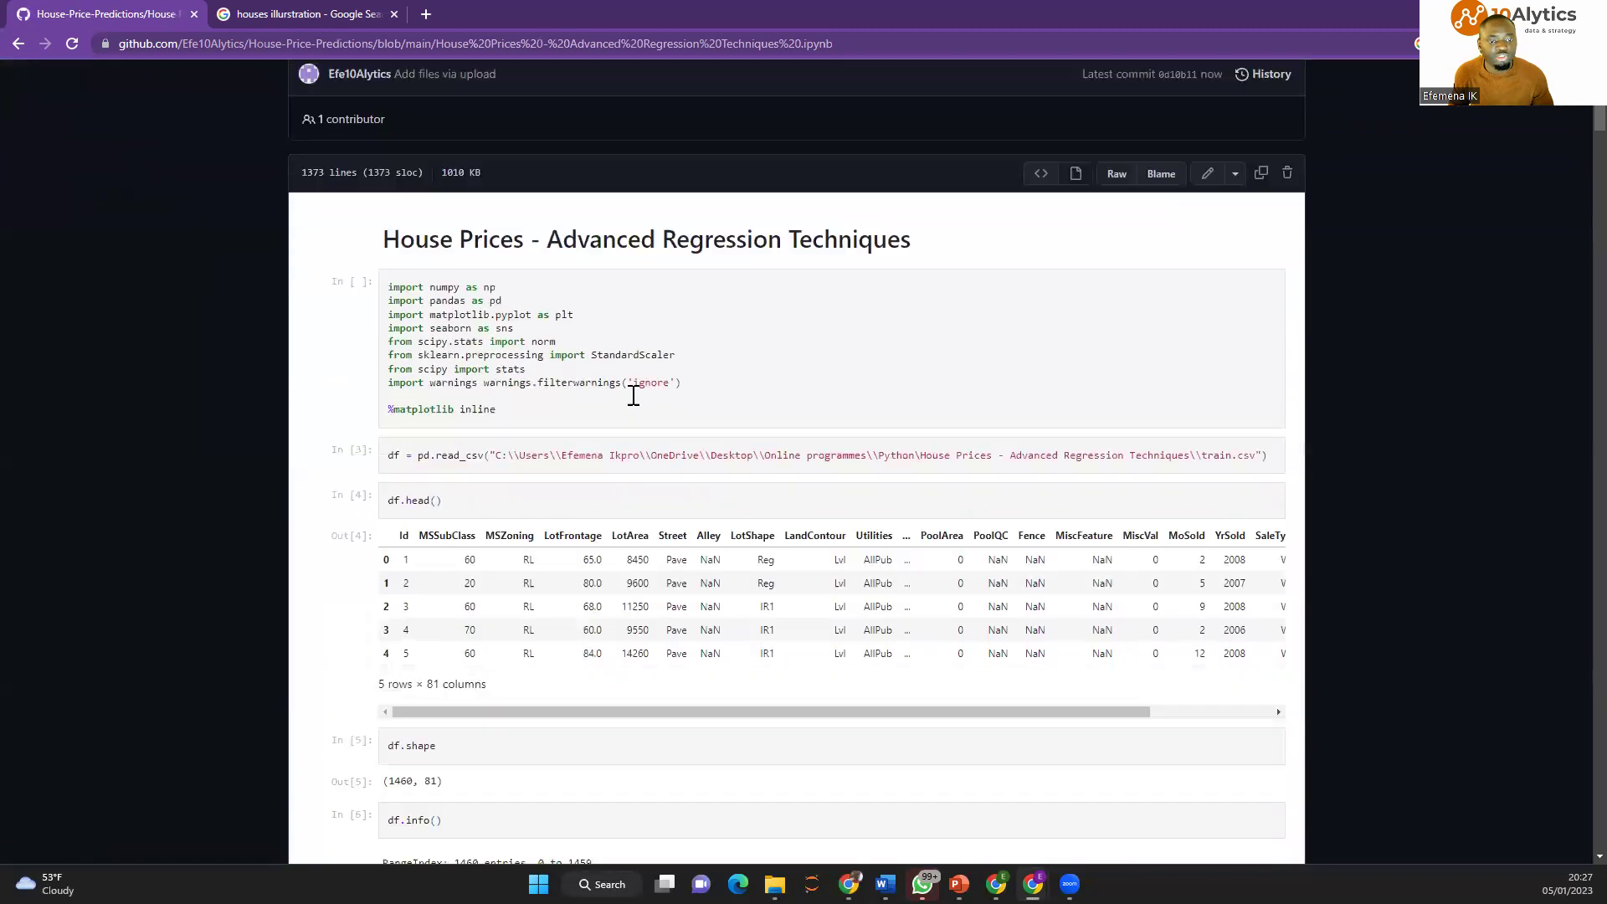
{"action": "scroll", "coordinate": [634, 393], "scroll_direction": "down", "scroll_amount": 15}
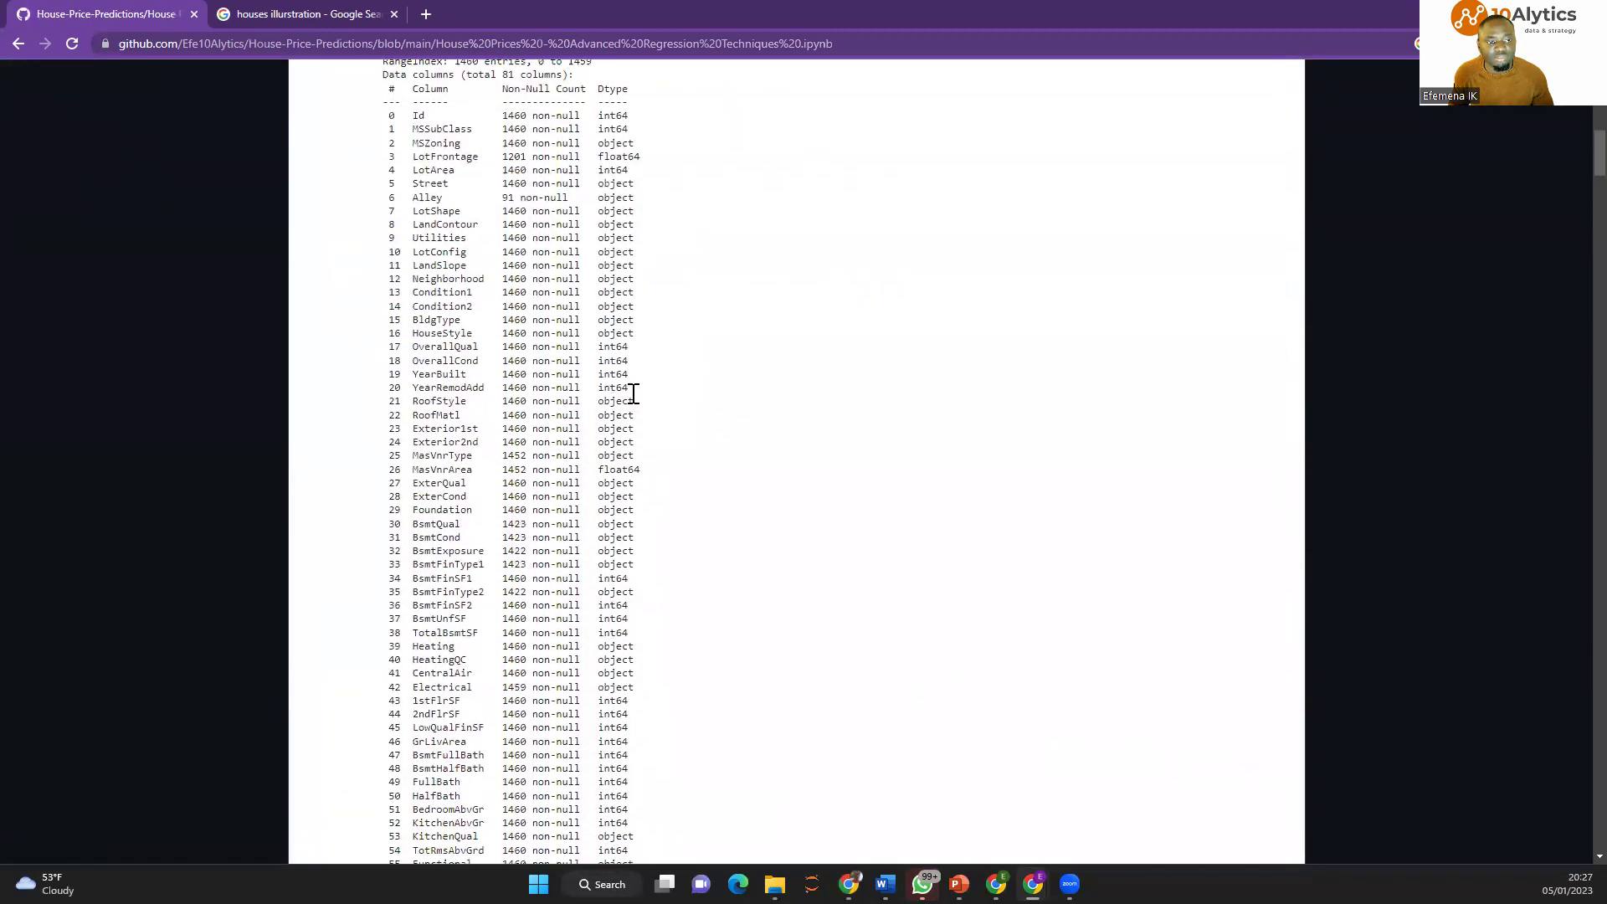
{"action": "scroll", "coordinate": [632, 393], "scroll_direction": "down", "scroll_amount": 10}
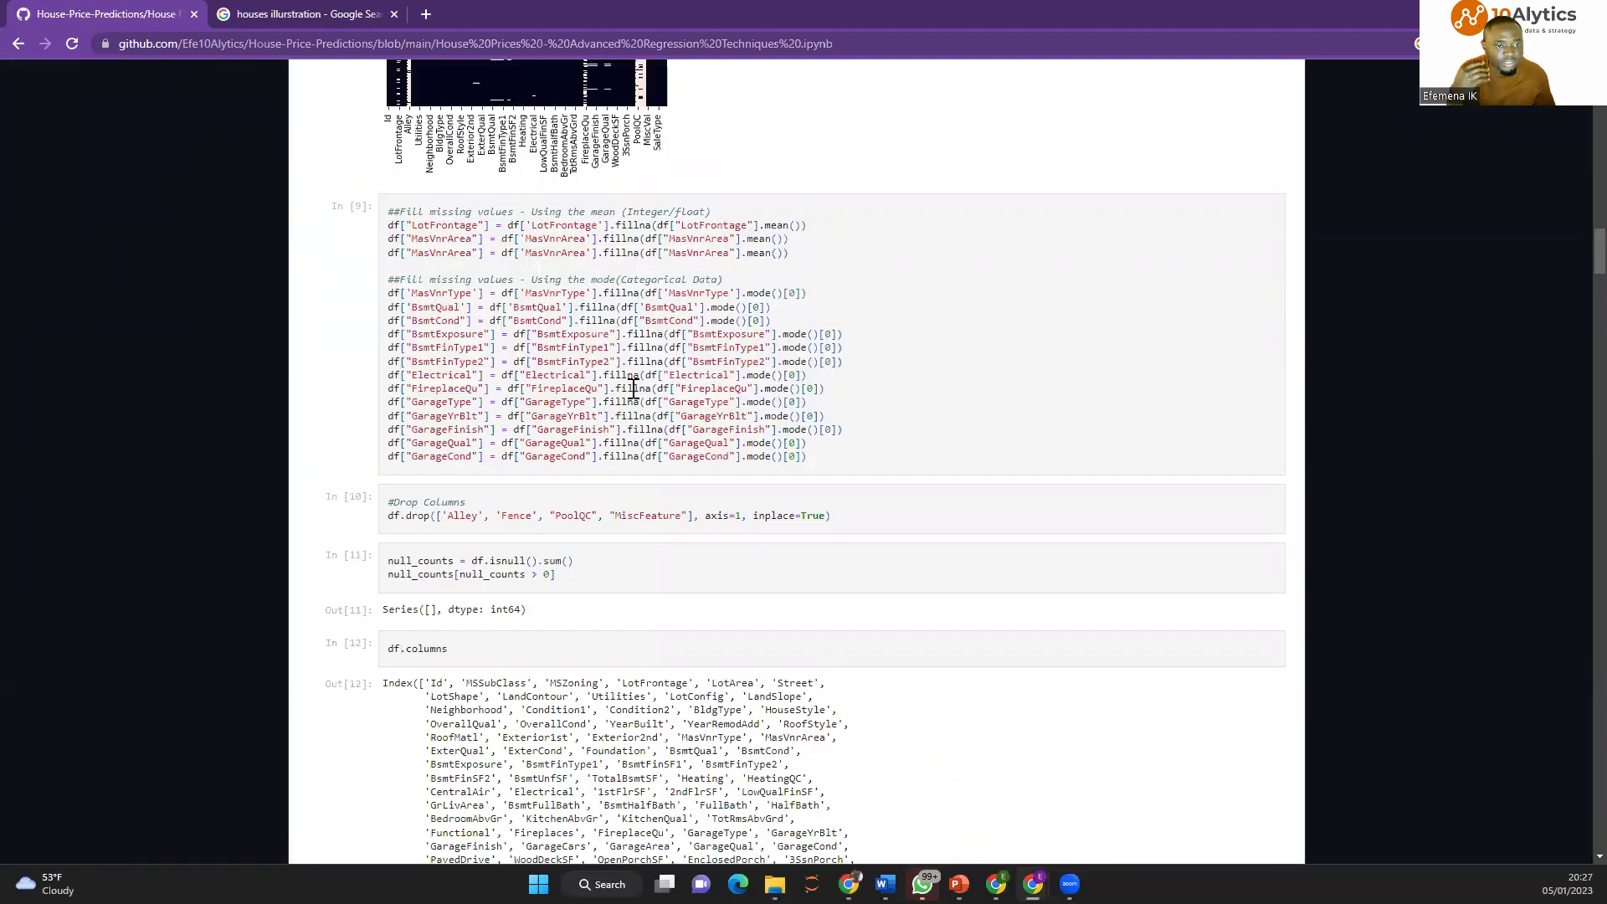
{"action": "scroll", "coordinate": [682, 301], "scroll_direction": "down", "scroll_amount": 5}
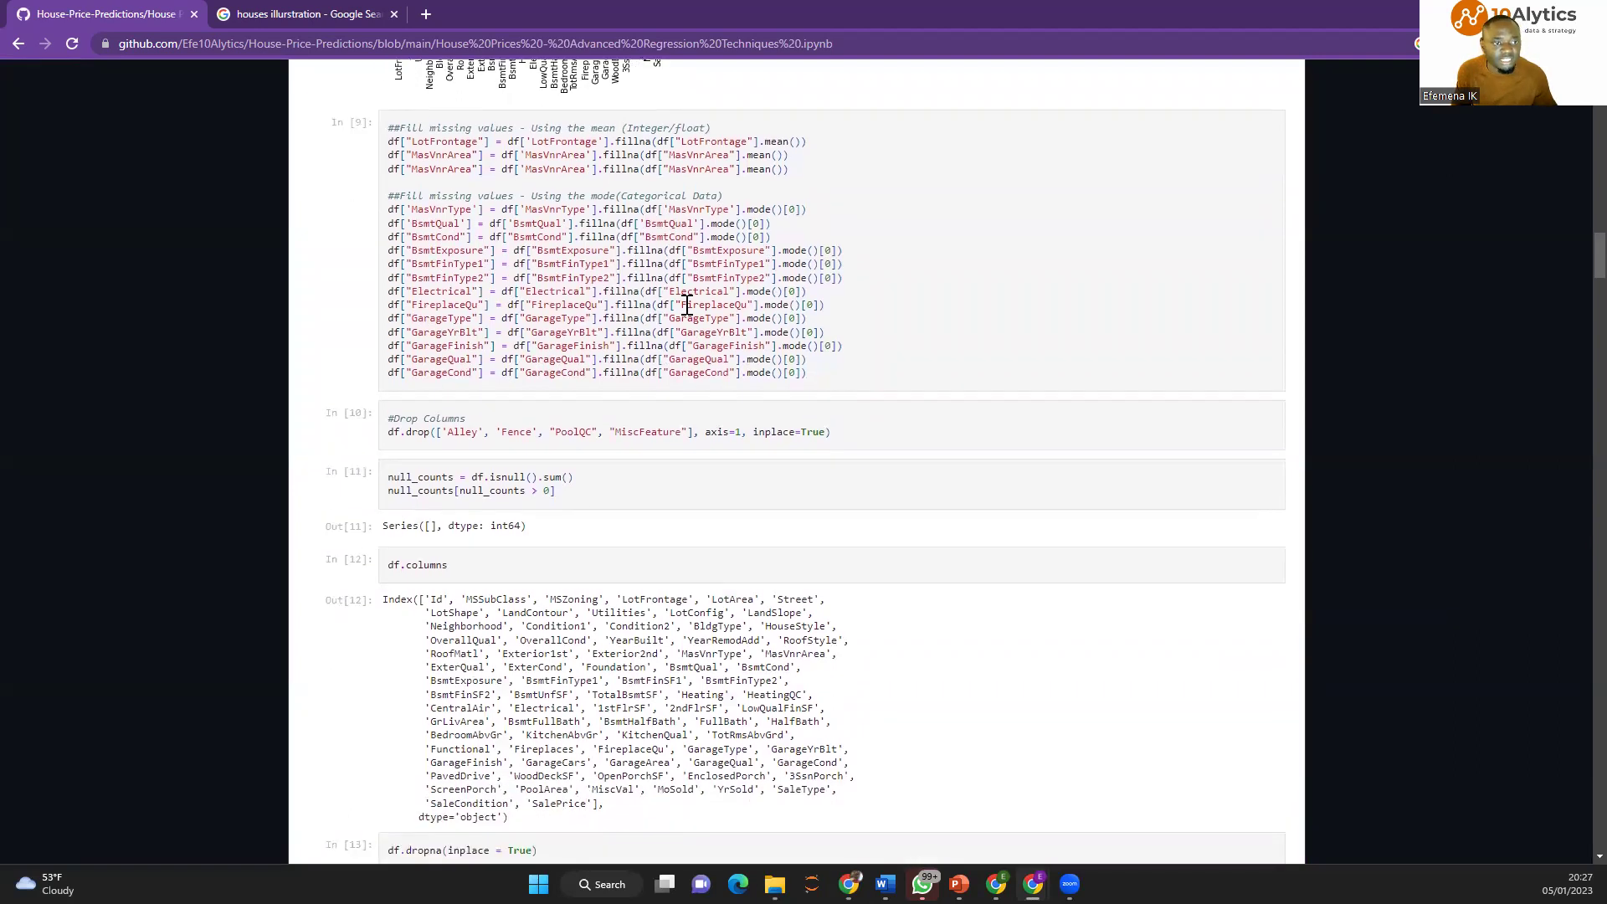
{"action": "scroll", "coordinate": [682, 295], "scroll_direction": "down", "scroll_amount": 20}
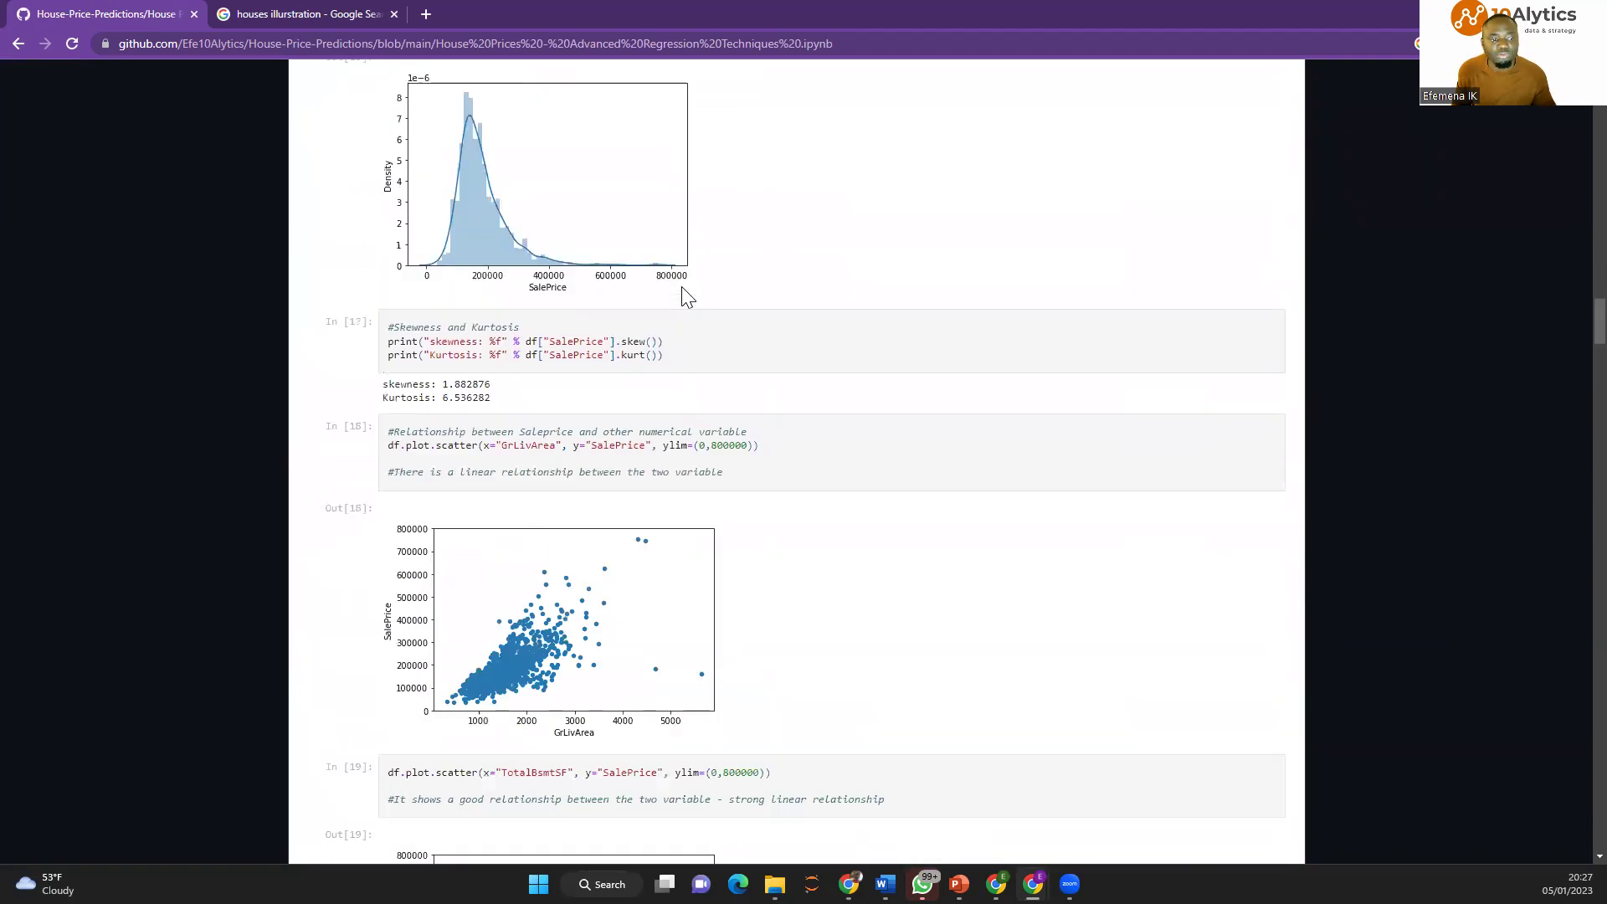
{"action": "scroll", "coordinate": [672, 288], "scroll_direction": "down", "scroll_amount": 20}
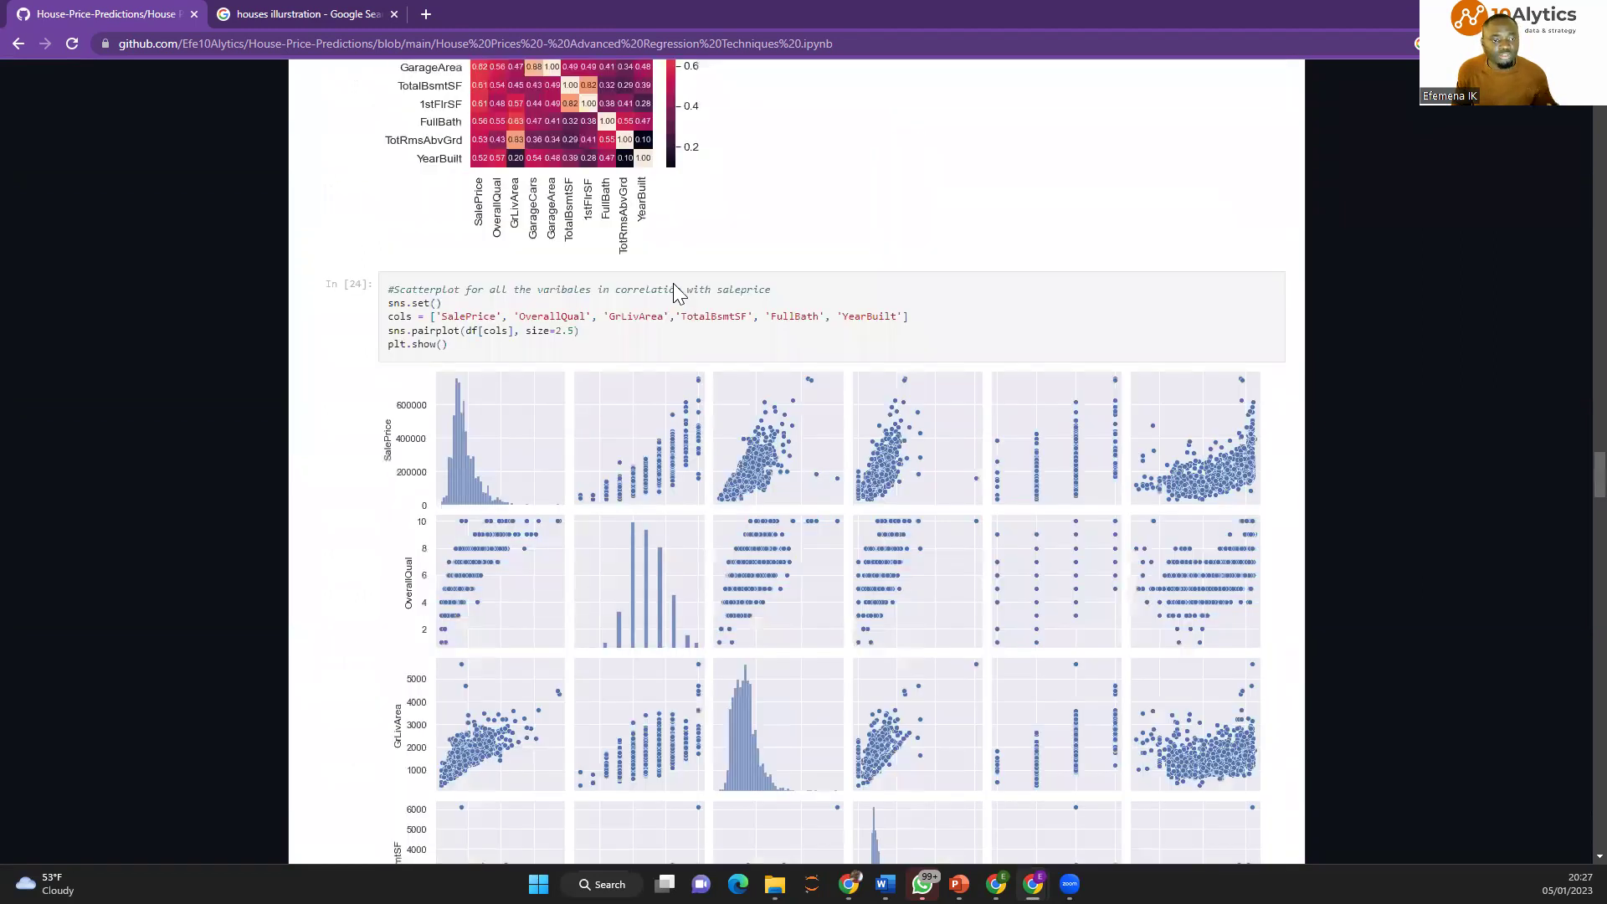
{"action": "scroll", "coordinate": [673, 285], "scroll_direction": "down", "scroll_amount": 9}
{"action": "scroll", "coordinate": [673, 285], "scroll_direction": "down", "scroll_amount": 5}
{"action": "scroll", "coordinate": [673, 284], "scroll_direction": "down", "scroll_amount": 13}
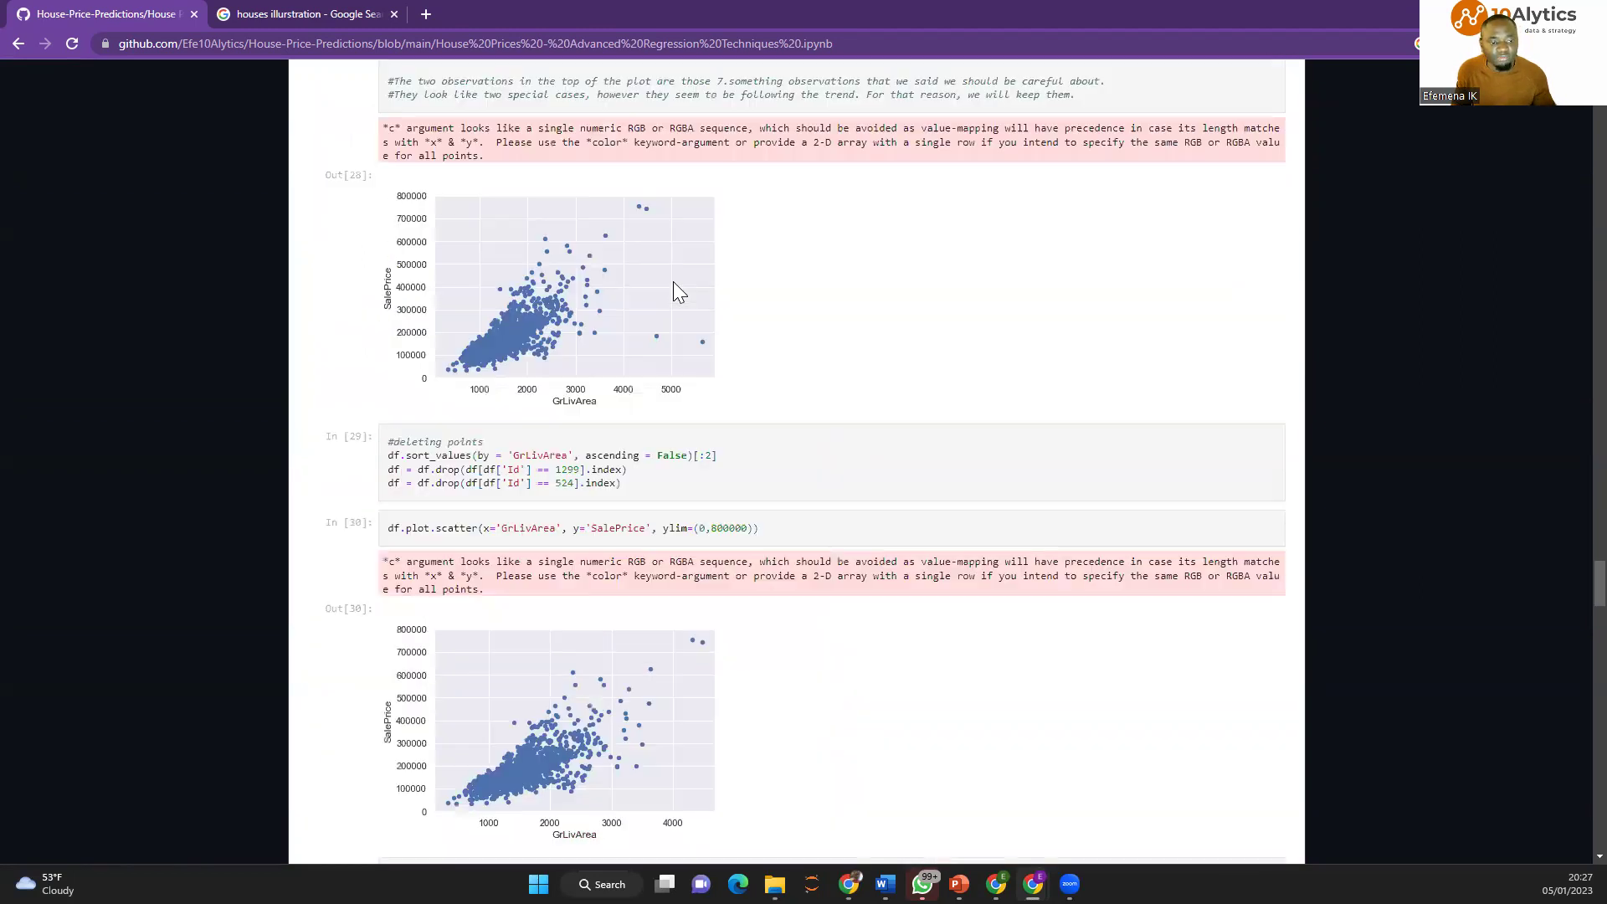
{"action": "scroll", "coordinate": [669, 284], "scroll_direction": "down", "scroll_amount": 3}
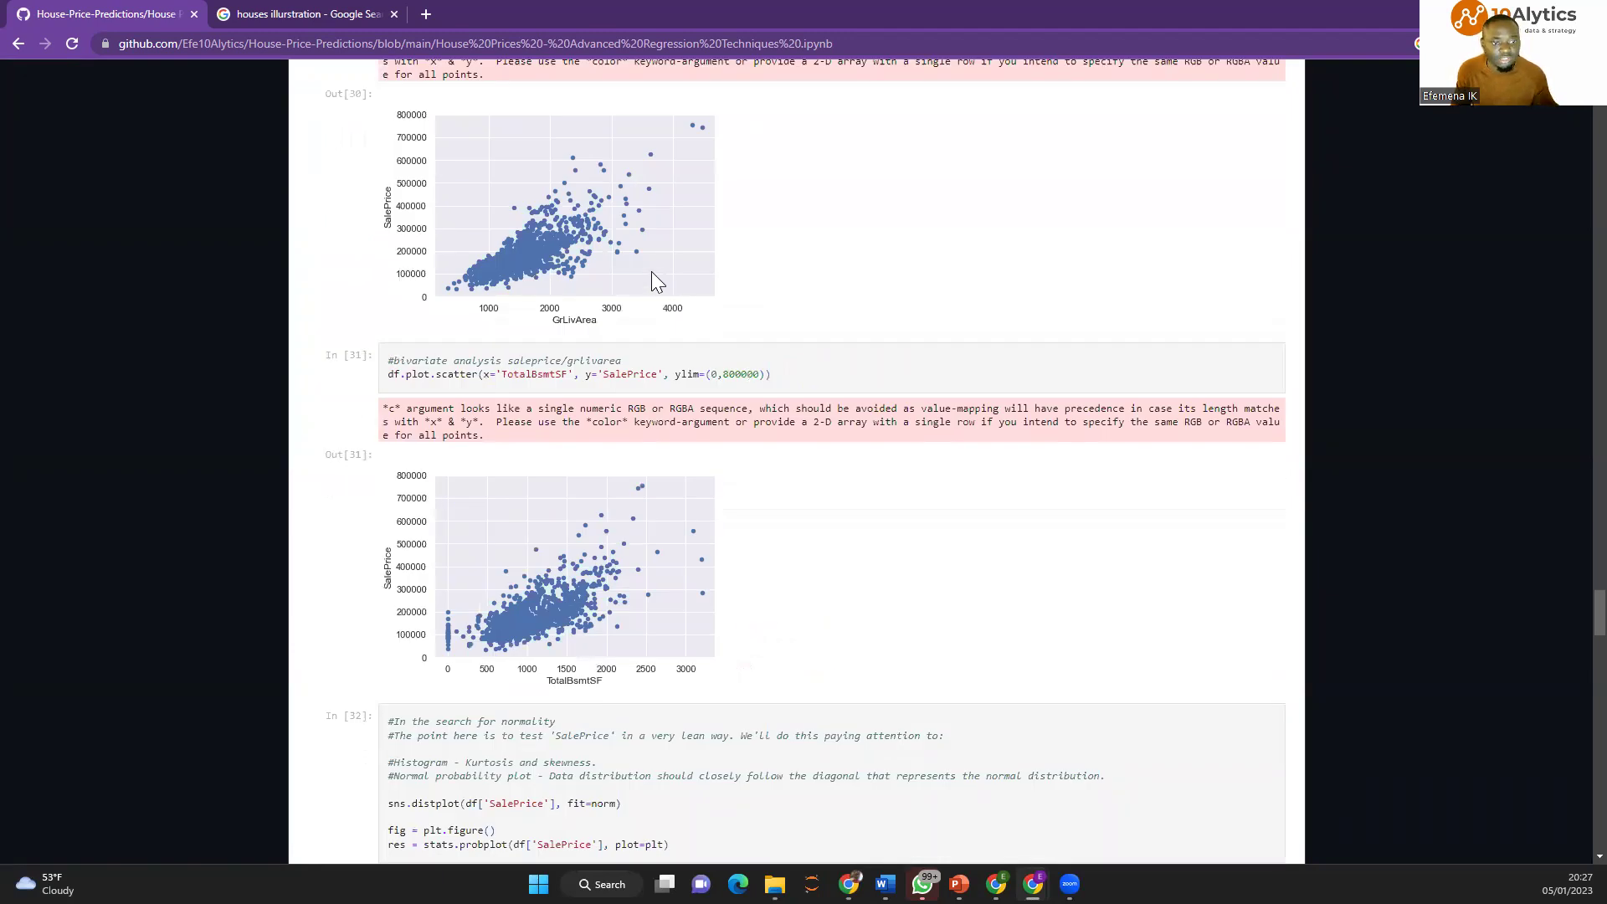
{"action": "scroll", "coordinate": [653, 276], "scroll_direction": "down", "scroll_amount": 8}
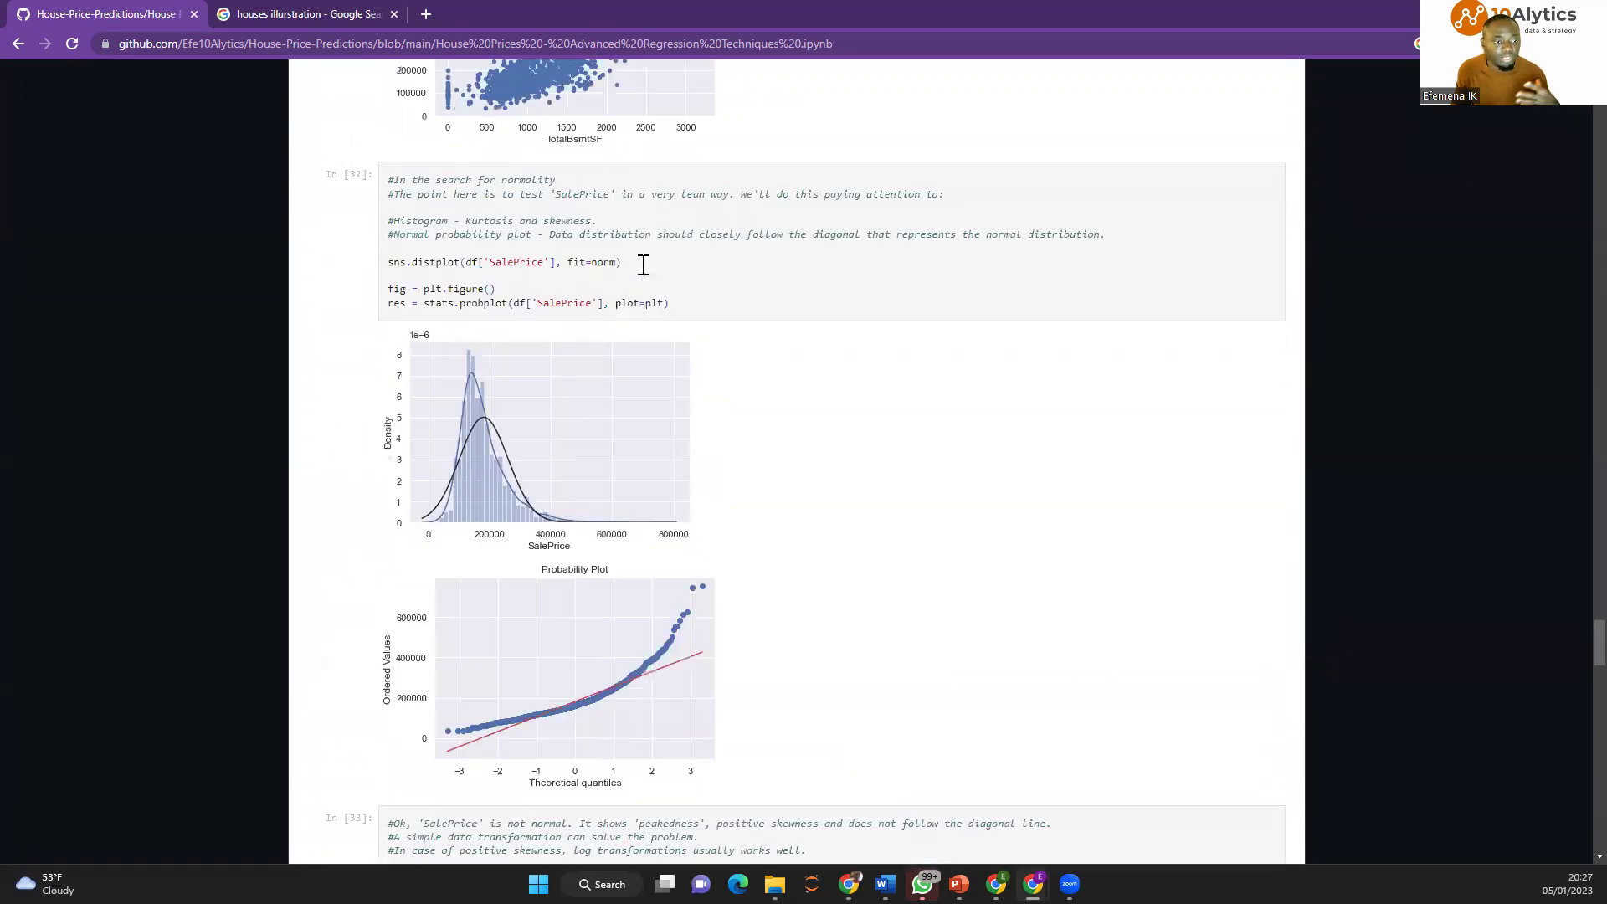
{"action": "scroll", "coordinate": [643, 265], "scroll_direction": "down", "scroll_amount": 20}
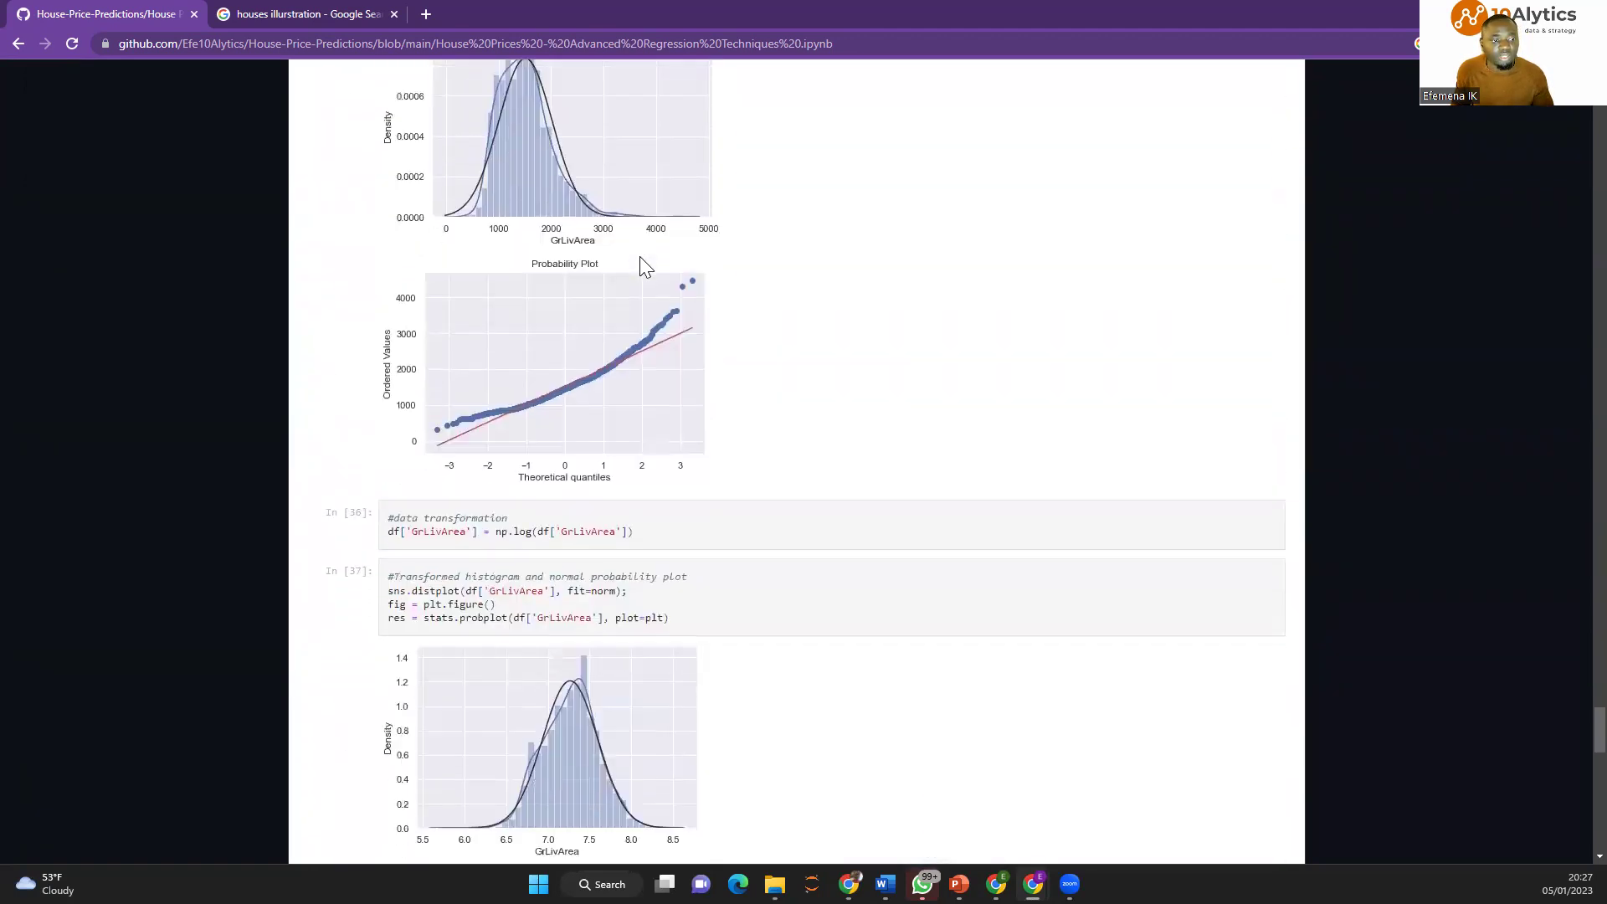
{"action": "scroll", "coordinate": [638, 260], "scroll_direction": "down", "scroll_amount": 15}
{"action": "scroll", "coordinate": [623, 272], "scroll_direction": "up", "scroll_amount": 20}
{"action": "scroll", "coordinate": [620, 273], "scroll_direction": "up", "scroll_amount": 20}
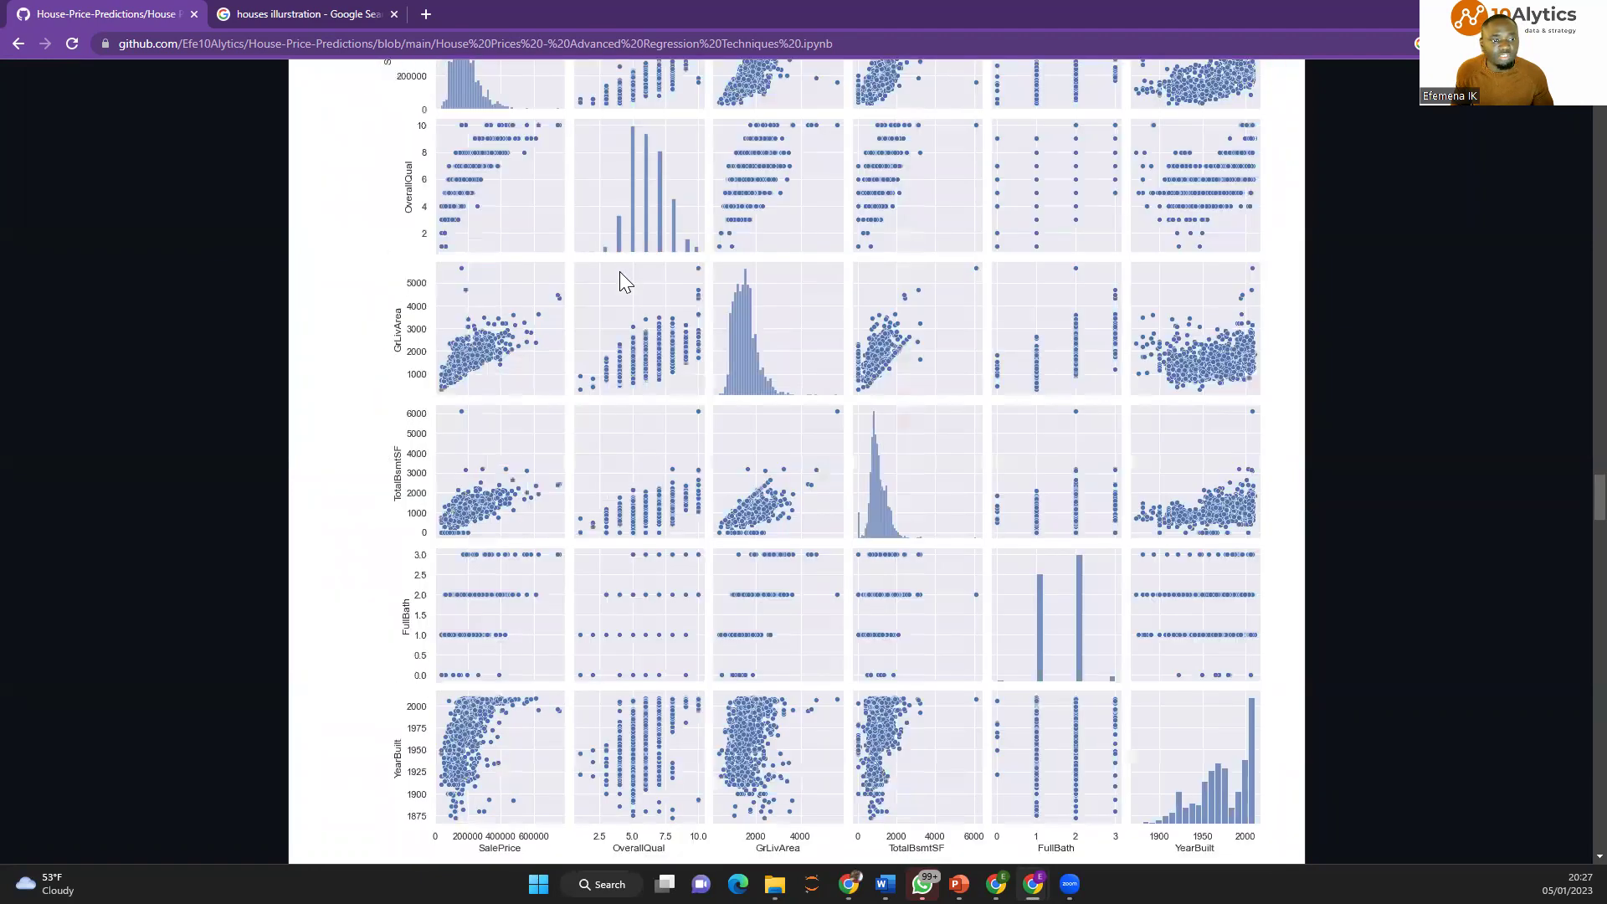
{"action": "scroll", "coordinate": [620, 271], "scroll_direction": "up", "scroll_amount": 20}
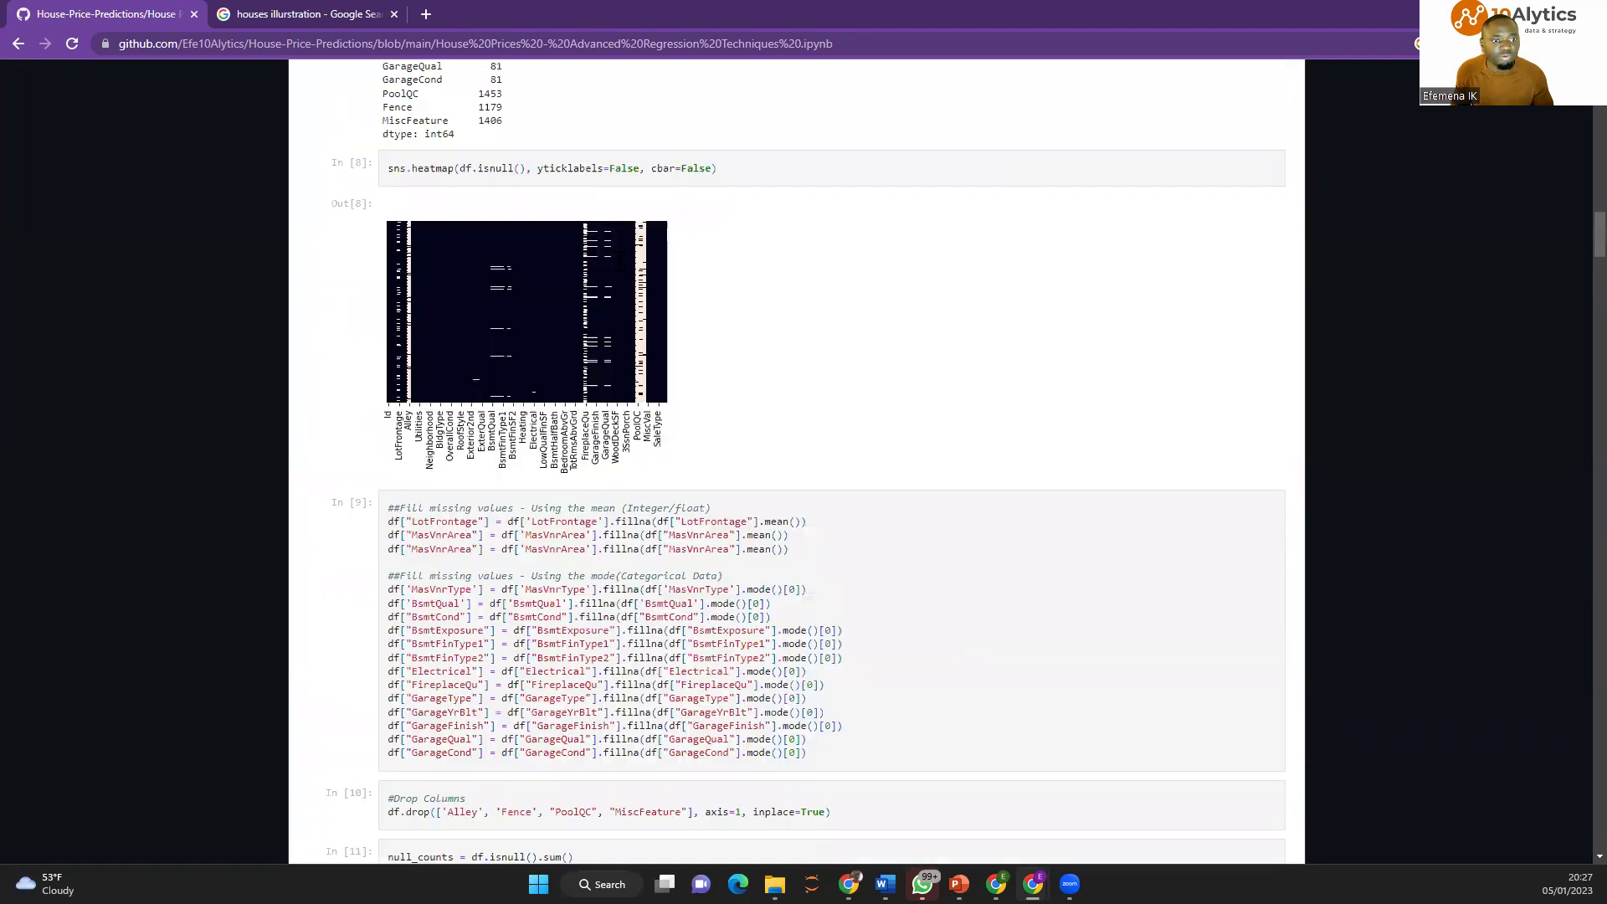
{"action": "scroll", "coordinate": [619, 262], "scroll_direction": "up", "scroll_amount": 20}
{"action": "left_click", "coordinate": [482, 241]}
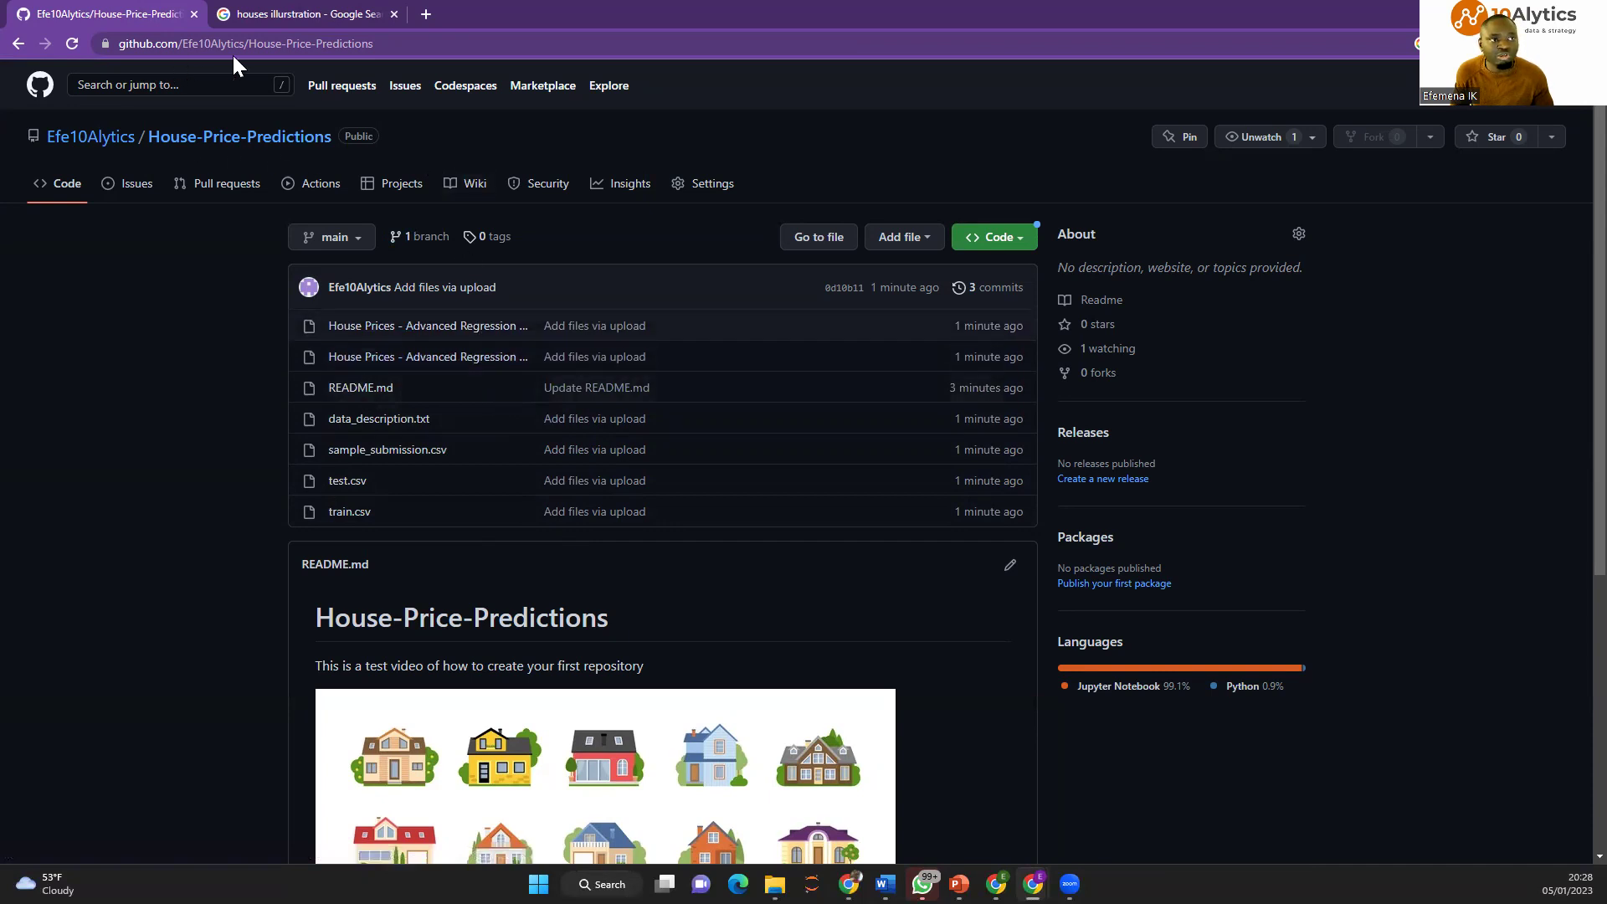
Step: Select the House-Price-Predictions repository's web address, then choose Your profile from the avatar menu
{"action": "left_click", "coordinate": [420, 45]}
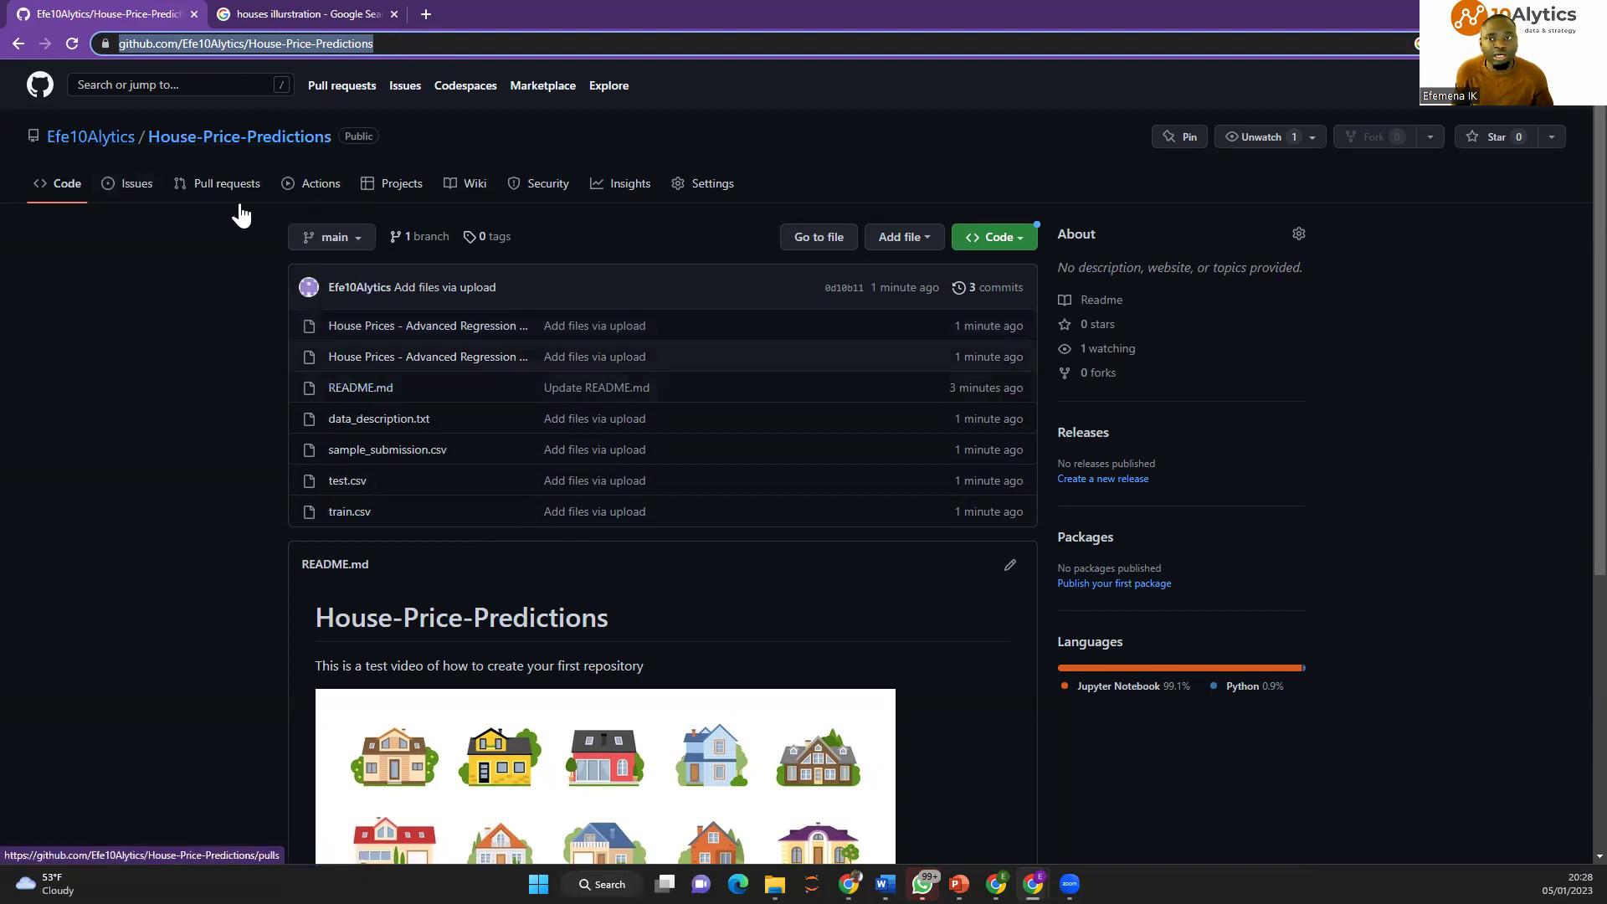
{"action": "left_click", "coordinate": [1559, 85]}
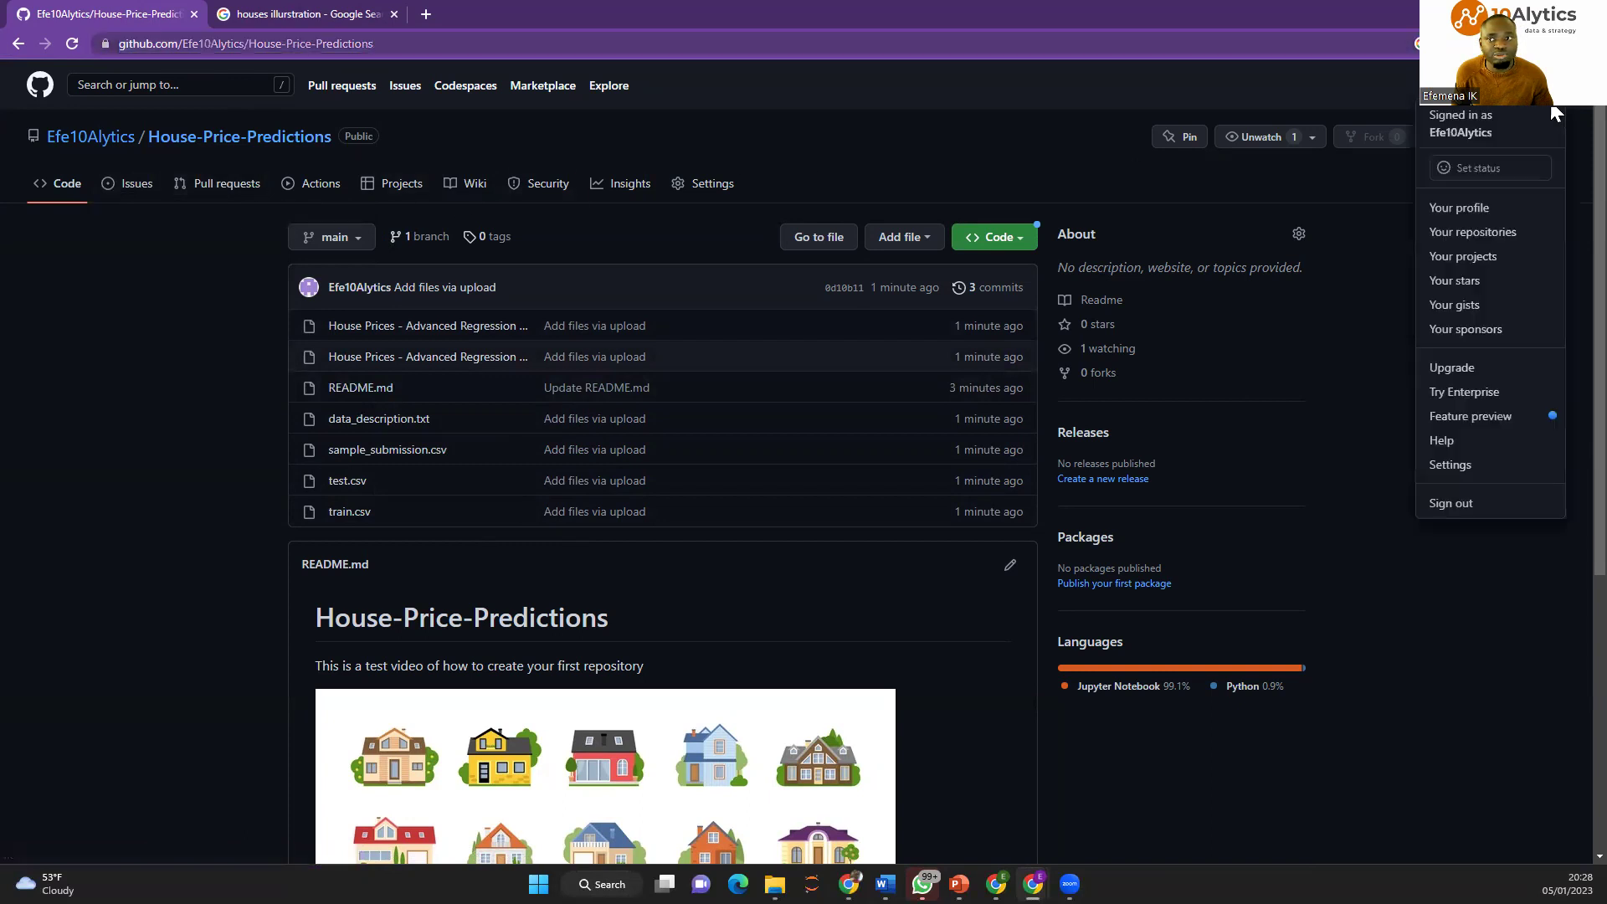
{"action": "left_click", "coordinate": [1465, 217]}
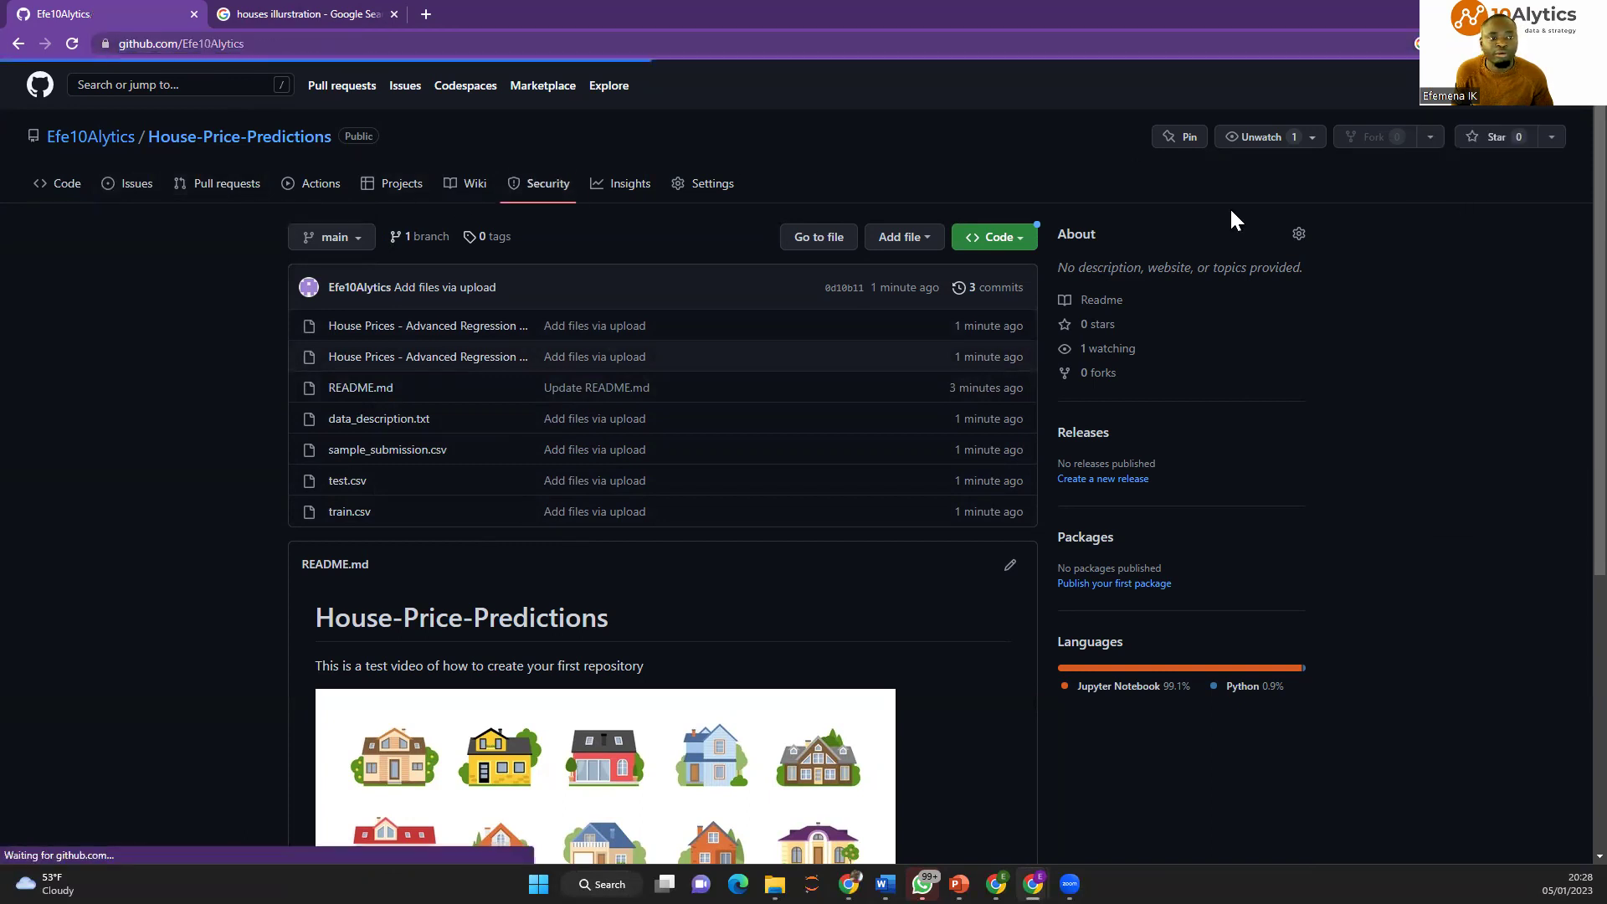